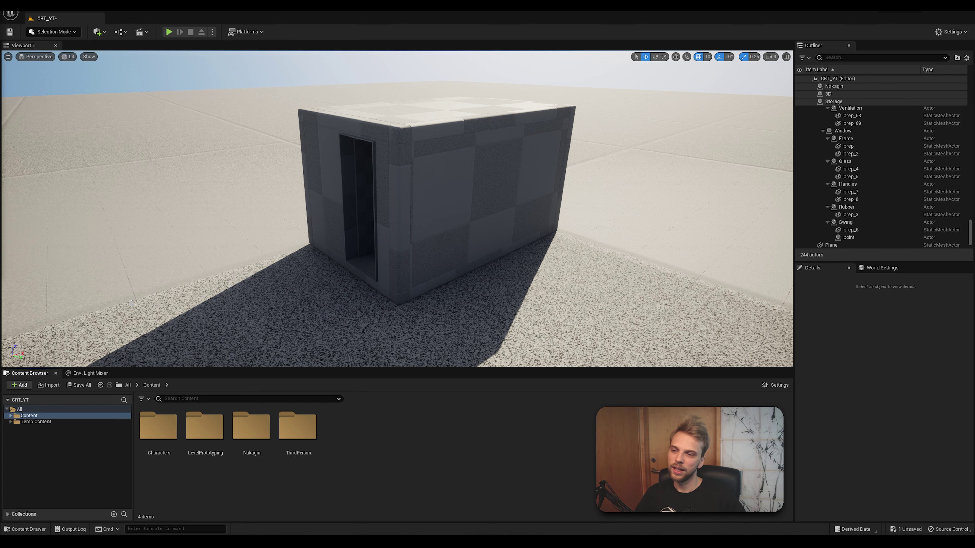
Create a folder named Materials inside the top-level Nakagin content folder.
double_click(16, 417)
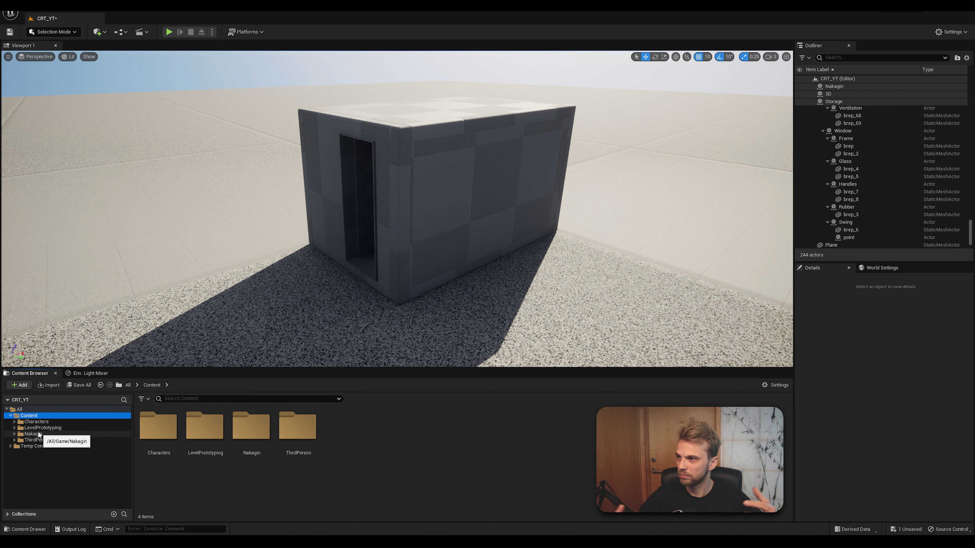
left_click(26, 430)
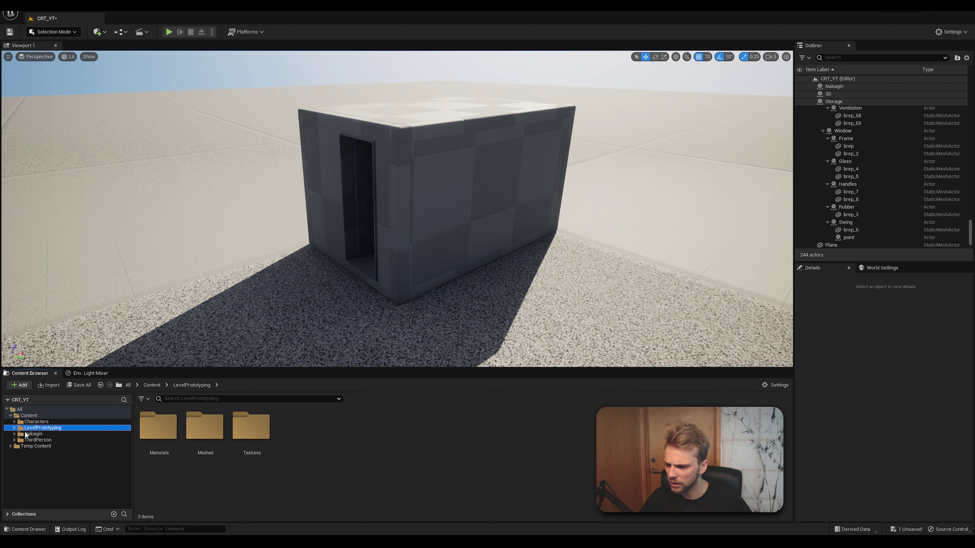
left_click(26, 434)
left_click(15, 434)
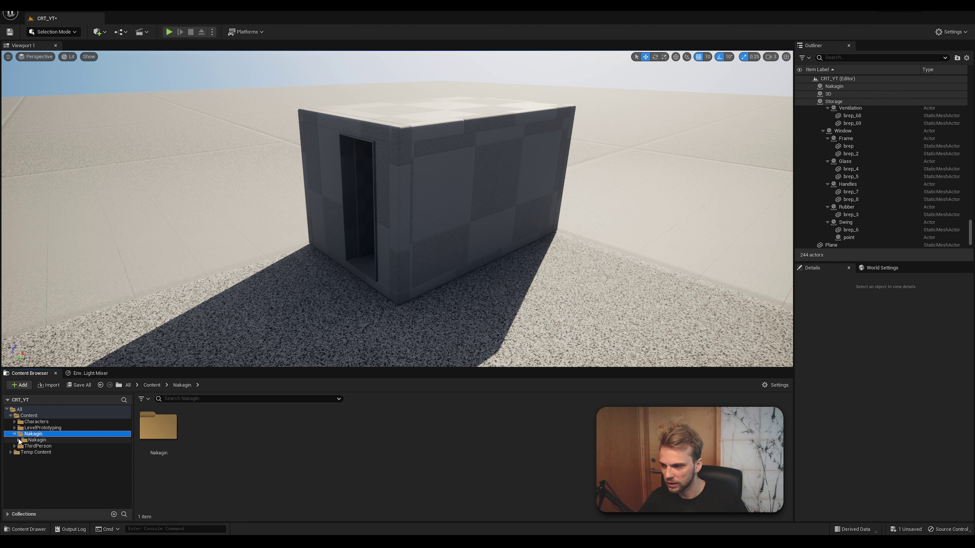
right_click(246, 431)
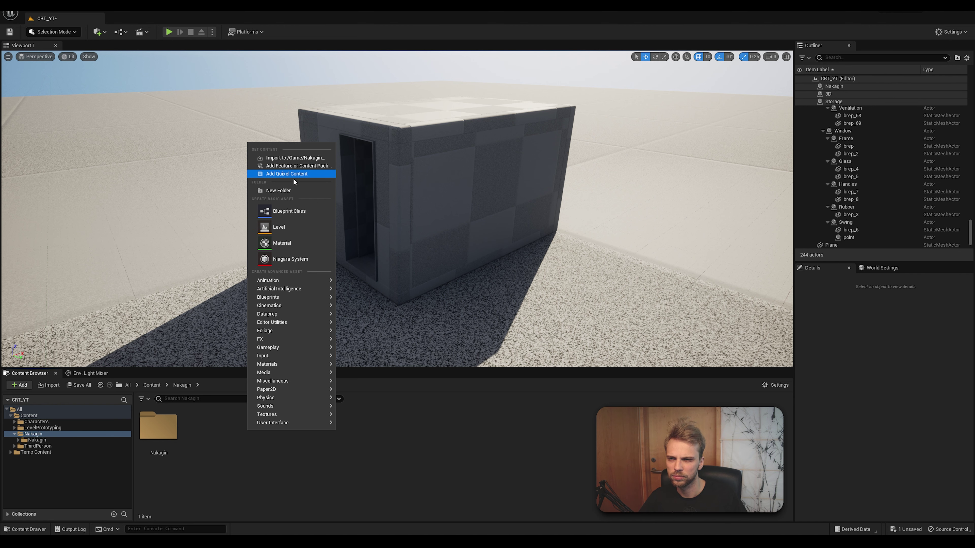
left_click(287, 191)
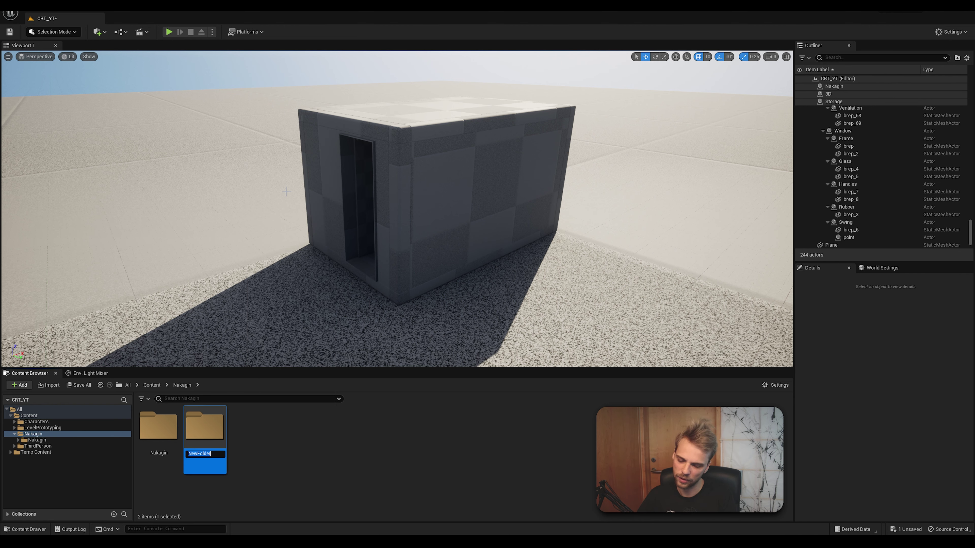
type("Materials")
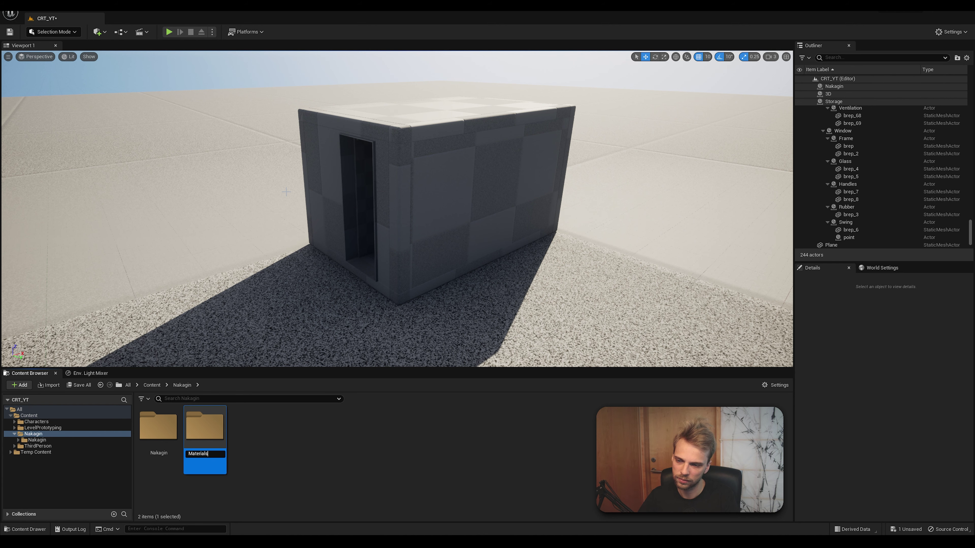
key("Return")
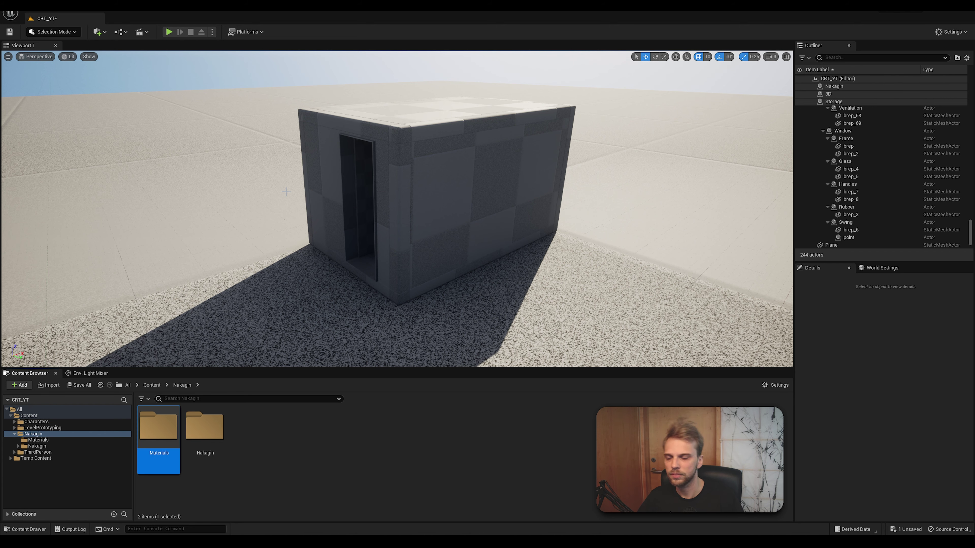
Open the Materials folder and create a subfolder named Instances in it.
right_click(293, 453)
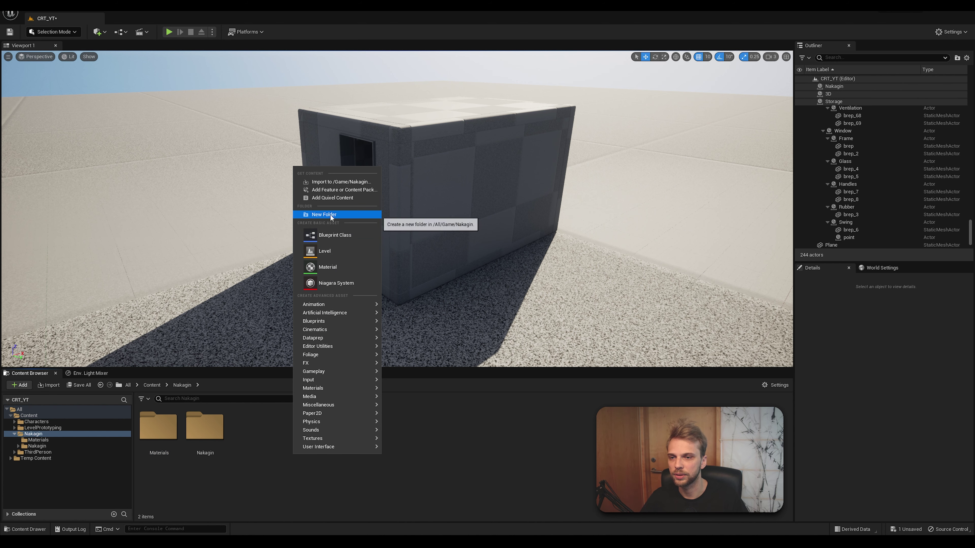
left_click(280, 436)
double_click(158, 424)
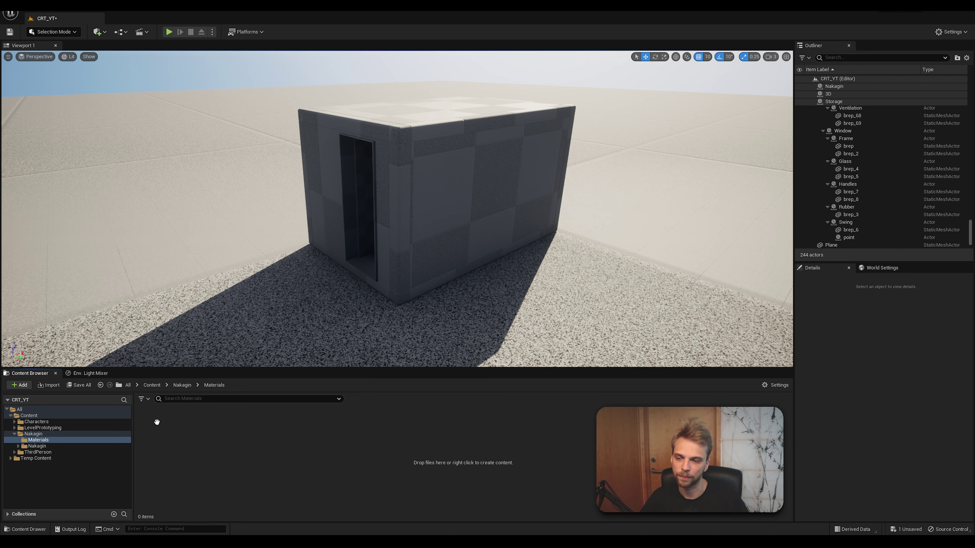
right_click(310, 447)
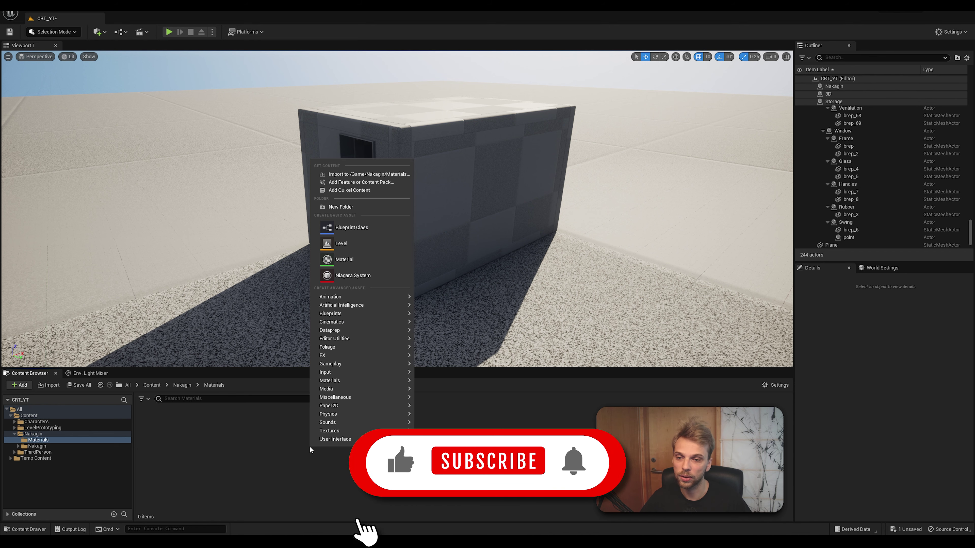
left_click(363, 206)
type("Ins")
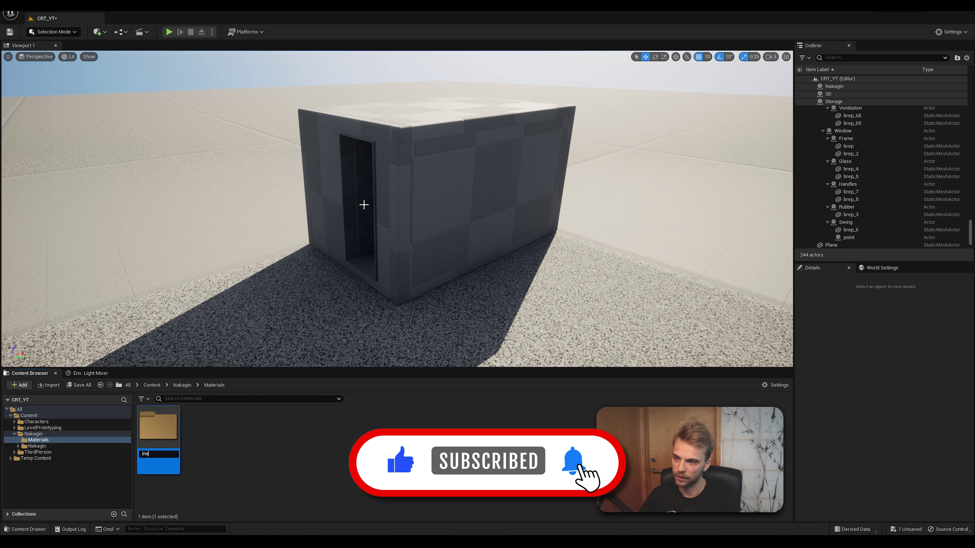
type("tances")
key("Return")
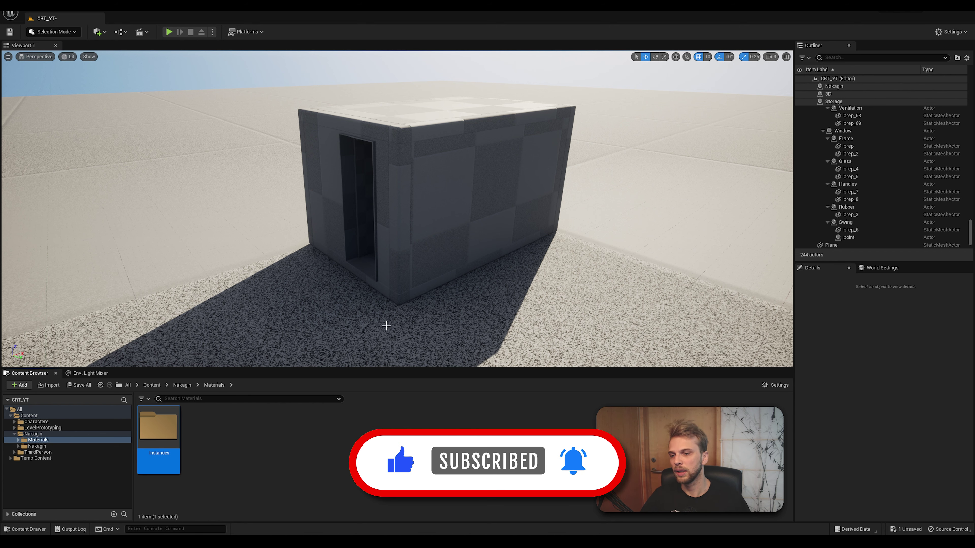
left_click(271, 476)
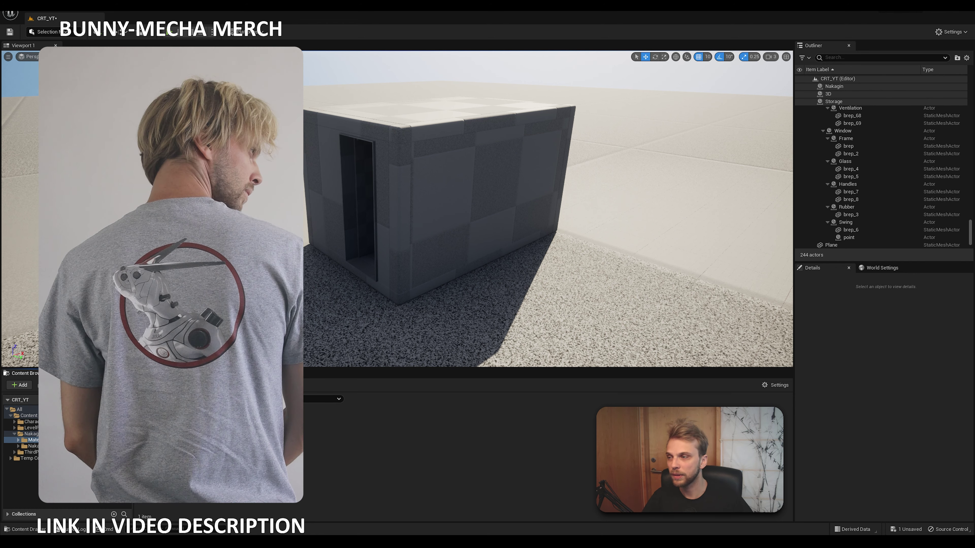
Create a new material named ColorBase in the Materials folder.
right_click(256, 436)
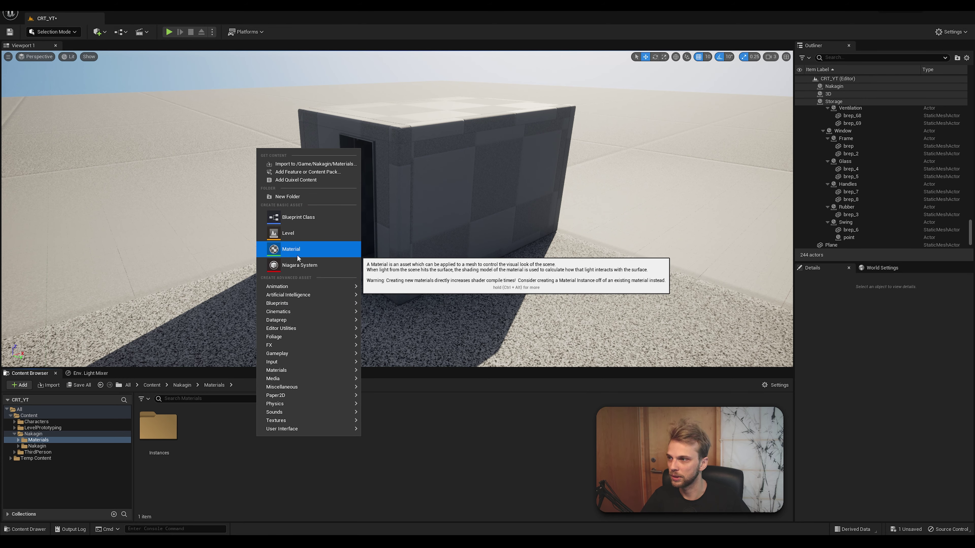
right_click(227, 448)
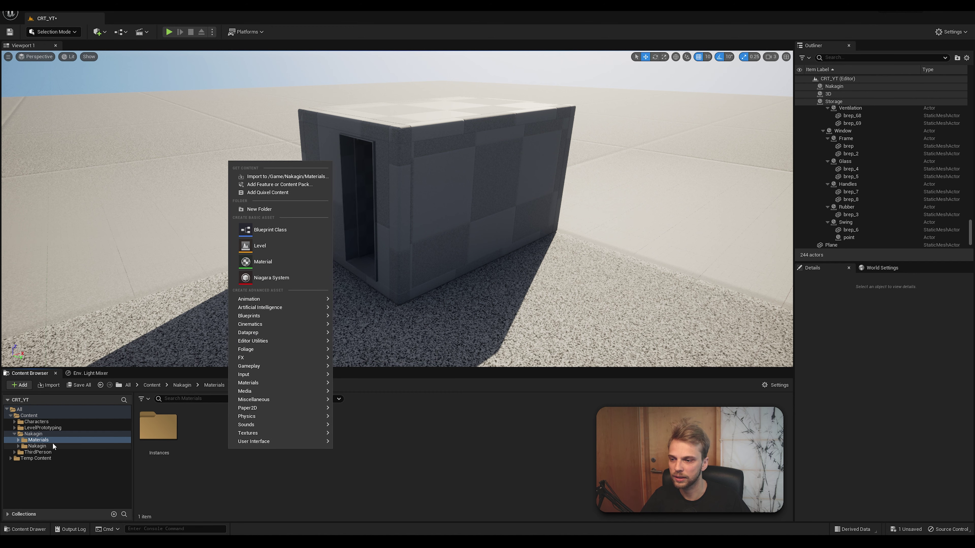
left_click(277, 264)
type("ColorBase")
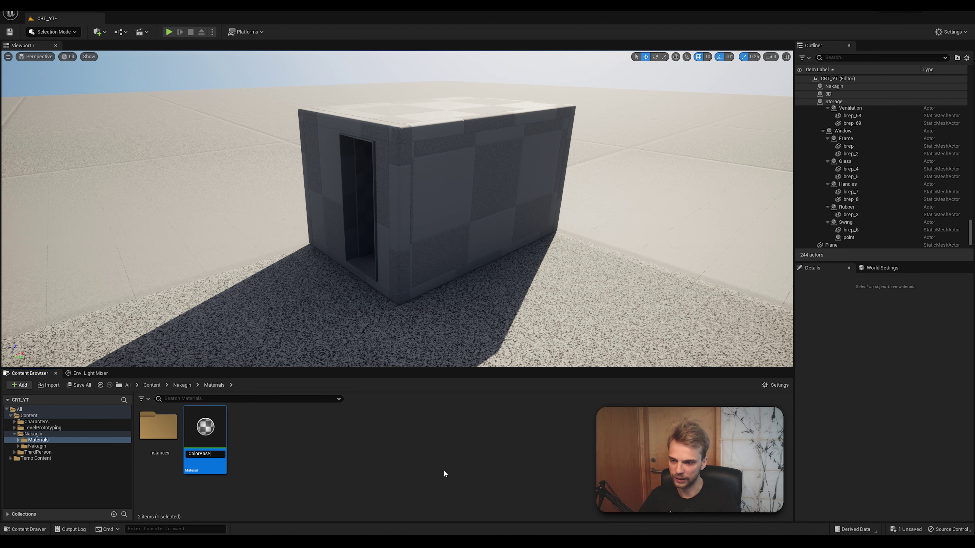
key("Return")
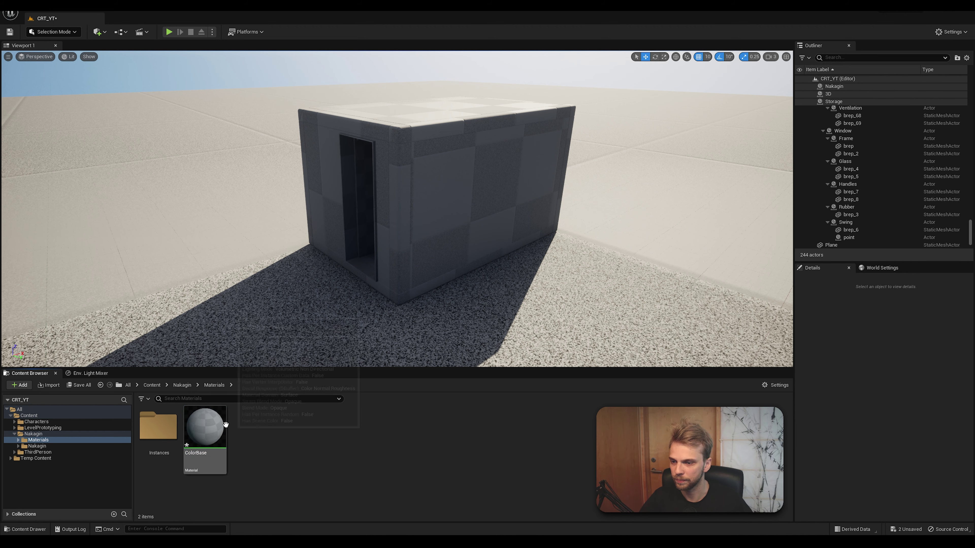
Open the ColorBase material for editing and add a Constant3Vector node beside its main node.
double_click(213, 429)
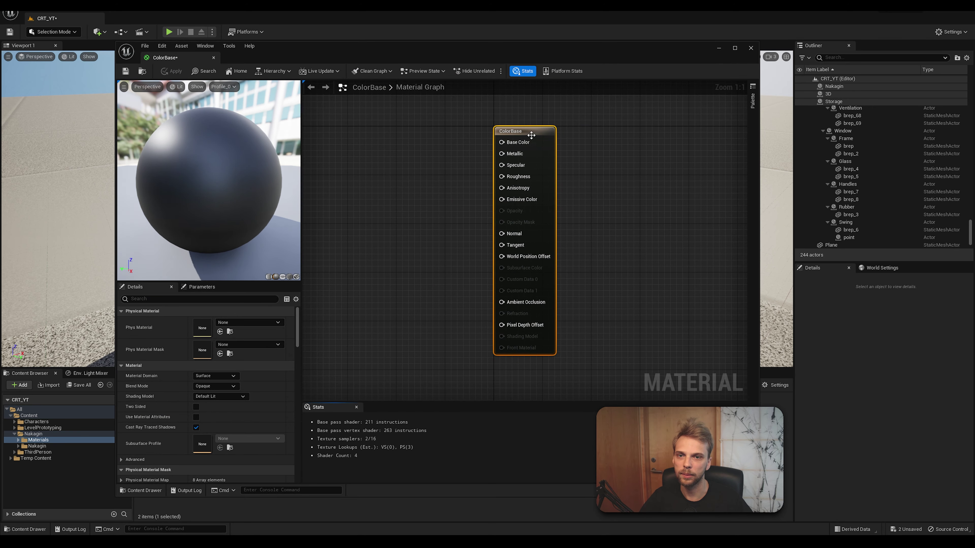
left_click_drag(502, 146, 520, 147)
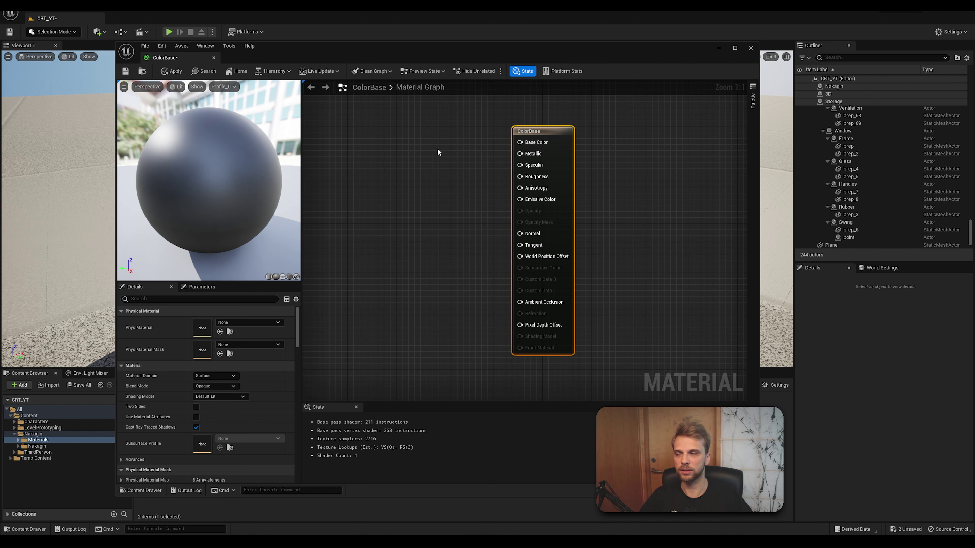
right_click(410, 155)
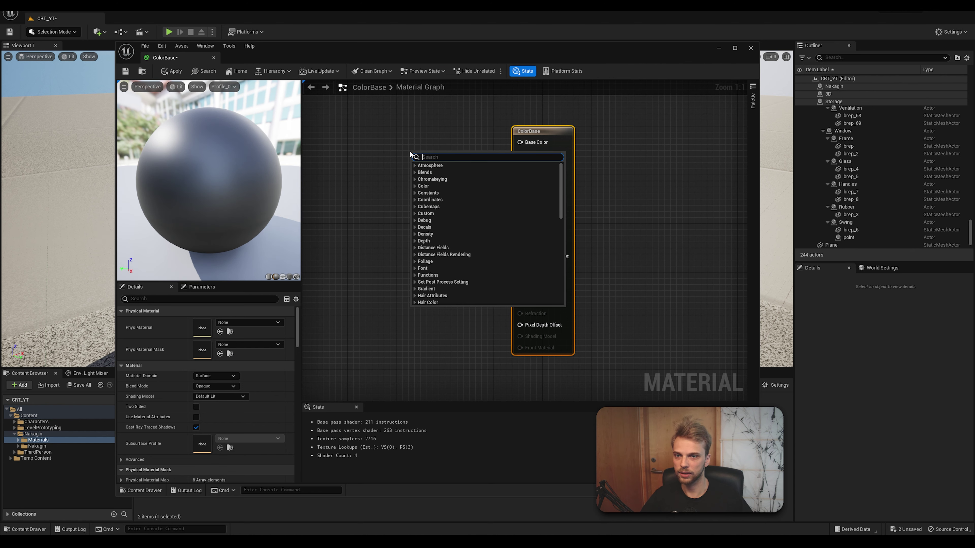
type("constanc")
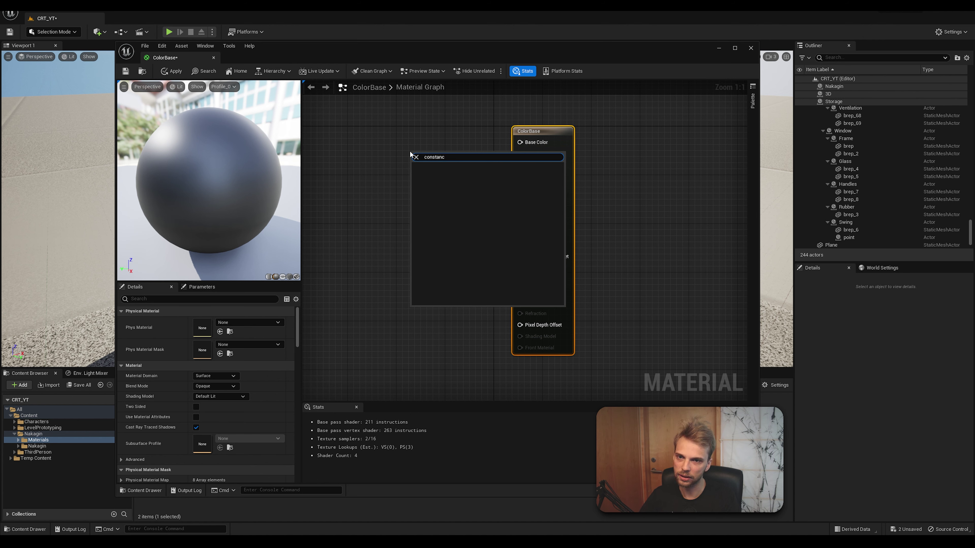
key("BackSpace")
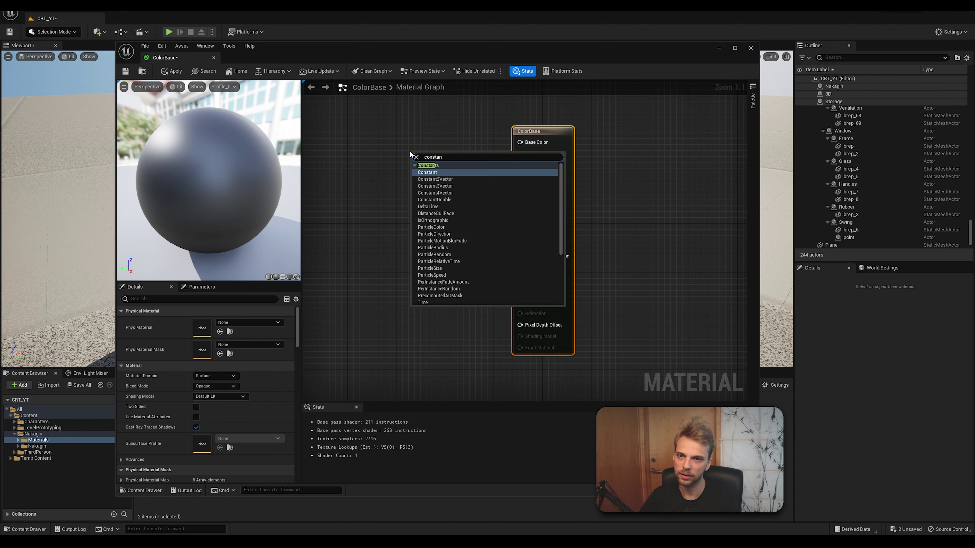
left_click(436, 188)
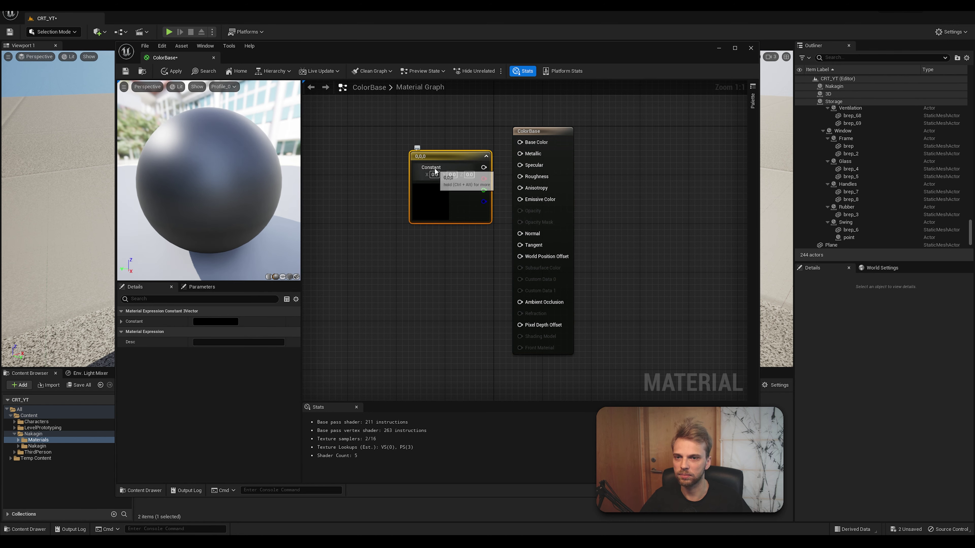
Connect the Constant3Vector output to Base Color and align the node level with that input.
left_click_drag(460, 159, 526, 142)
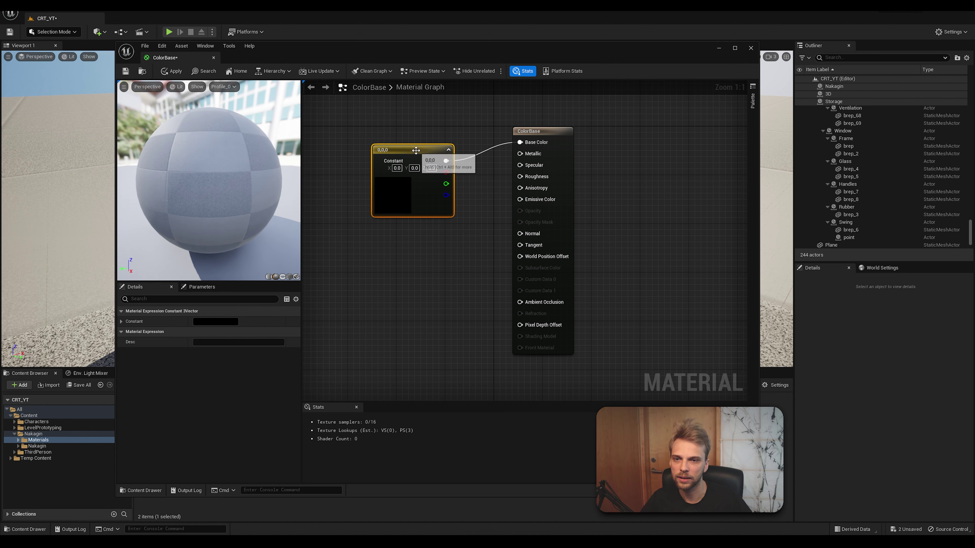
left_click_drag(422, 154, 447, 135)
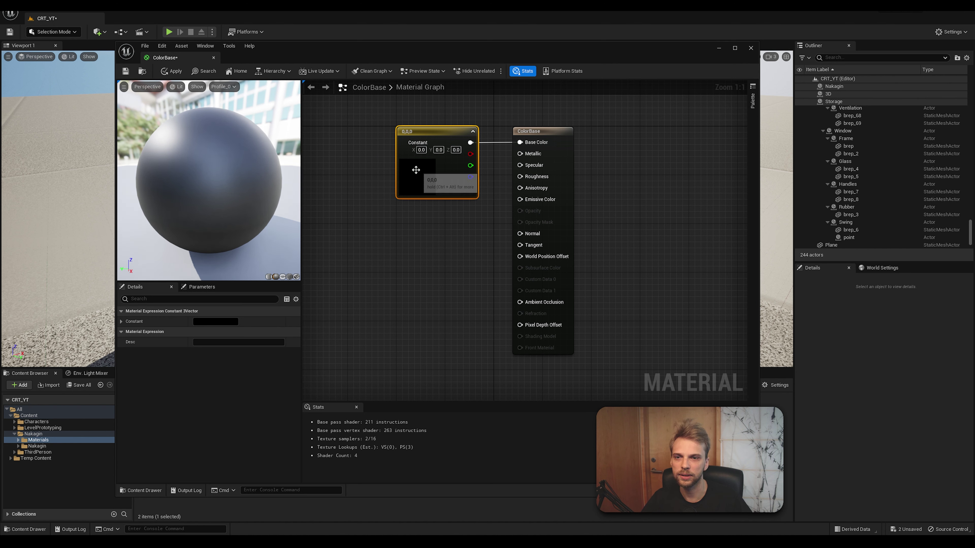
left_click(388, 207)
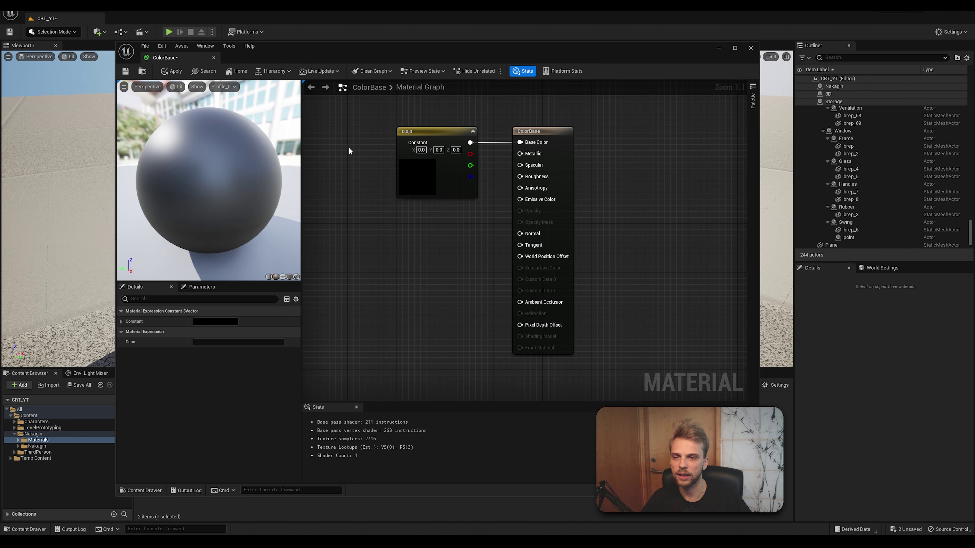
Set the Constant3Vector's colour to a pinkish red with RGB 1.0, 0.088542, 0.088542.
left_click(426, 130)
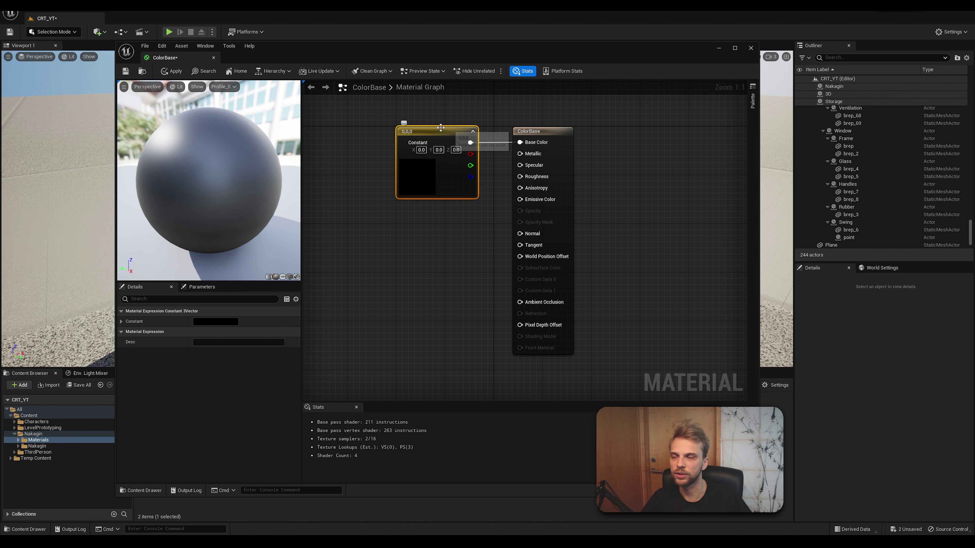
left_click(213, 322)
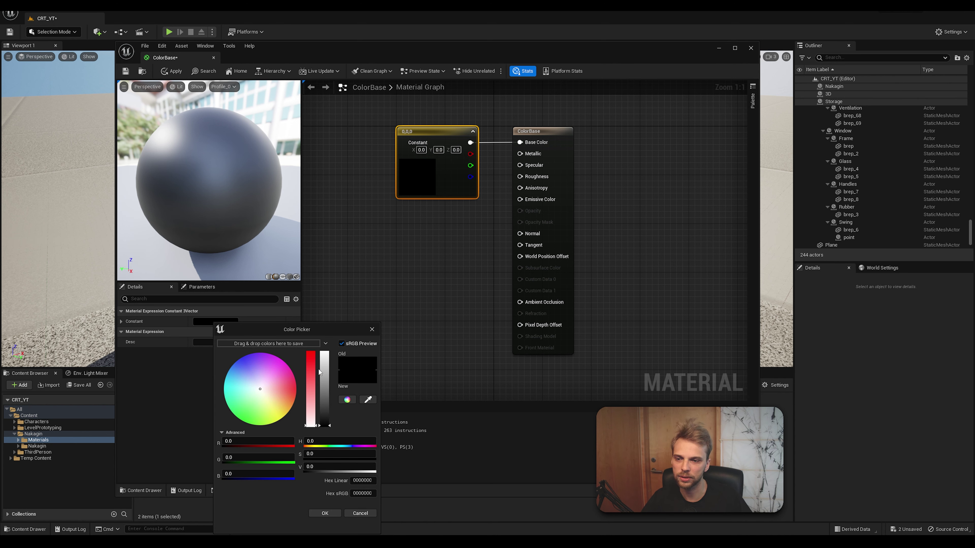
left_click(316, 359)
left_click(324, 354)
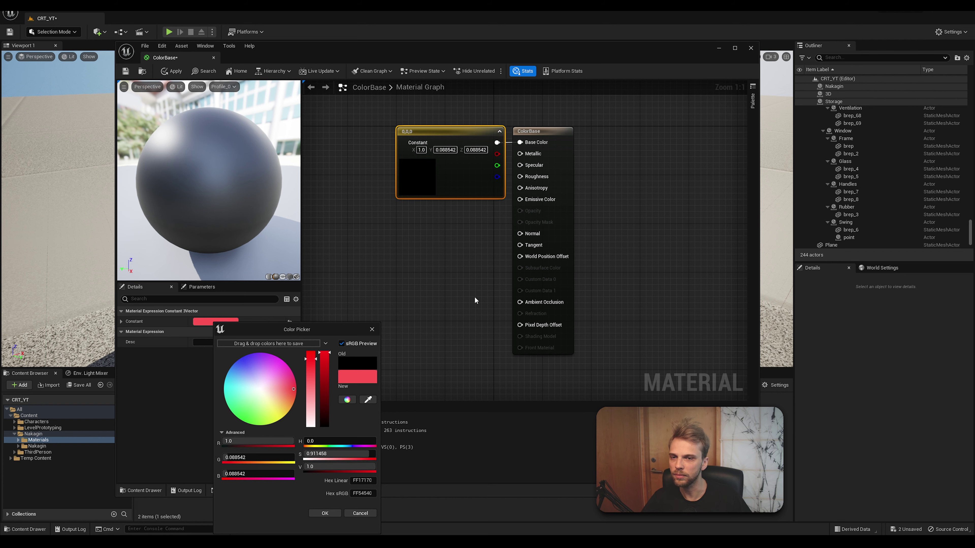
left_click(436, 256)
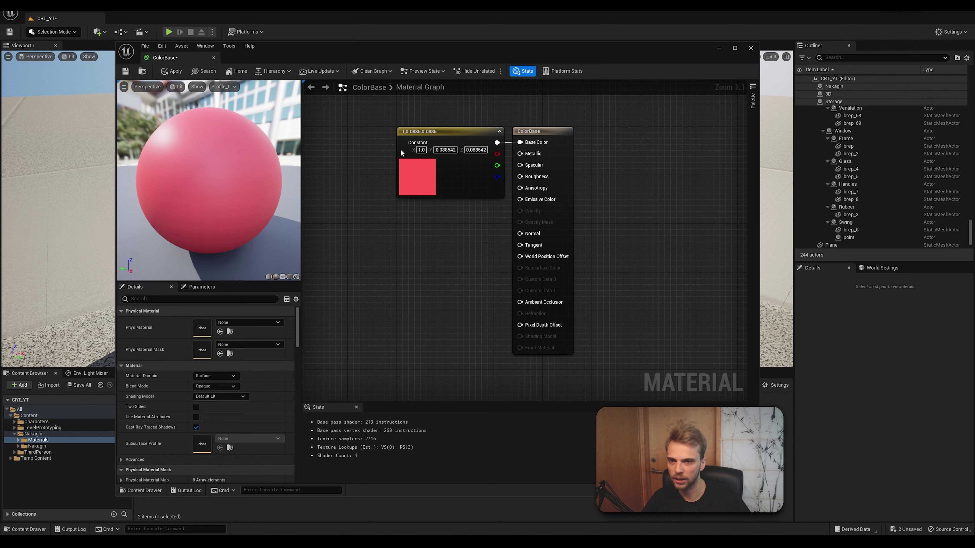
Change the Constant3Vector's colour to a light green with RGB of about 0.161, 1, 0.324.
left_click(415, 179)
left_click(215, 322)
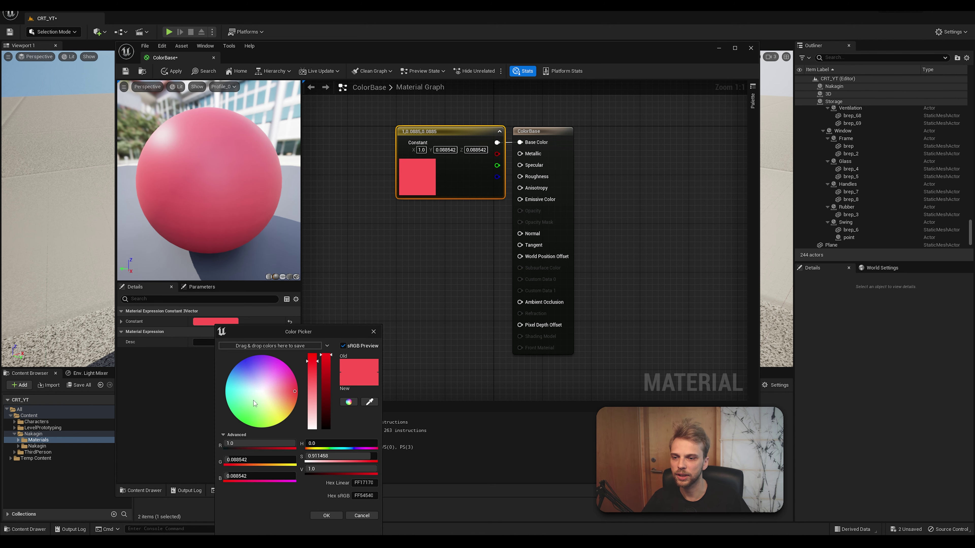
left_click_drag(254, 400, 241, 414)
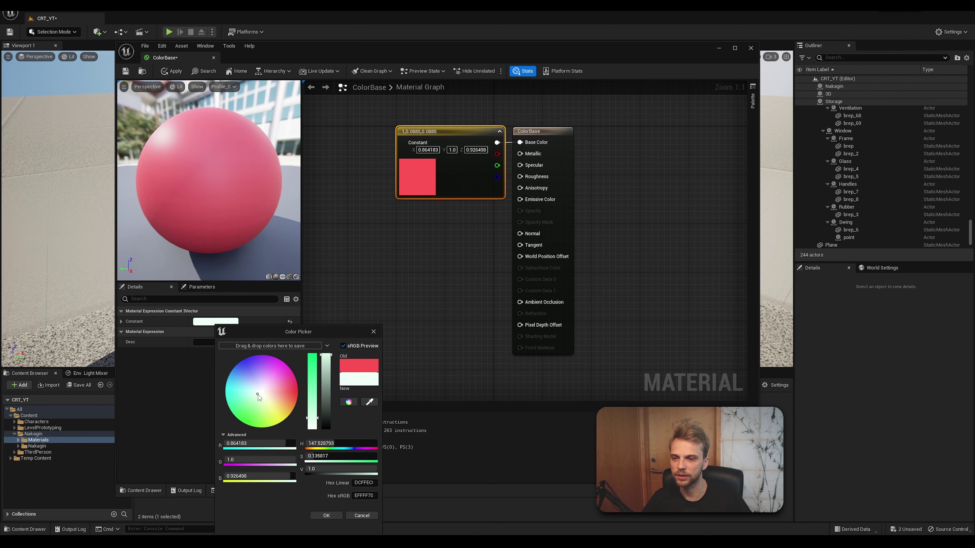
left_click(329, 514)
left_click(413, 319)
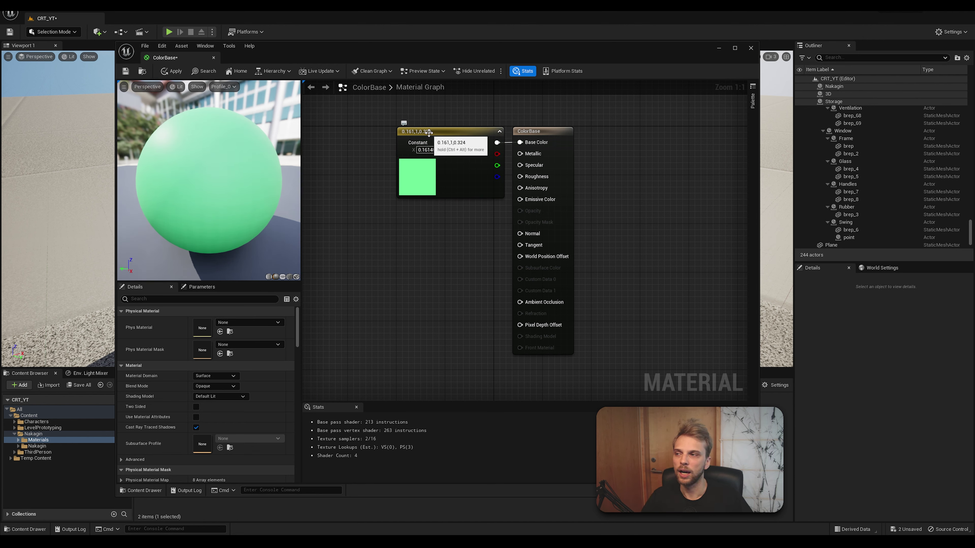
Convert the Constant3Vector node to a parameter named Material Color.
left_click_drag(424, 134, 415, 135)
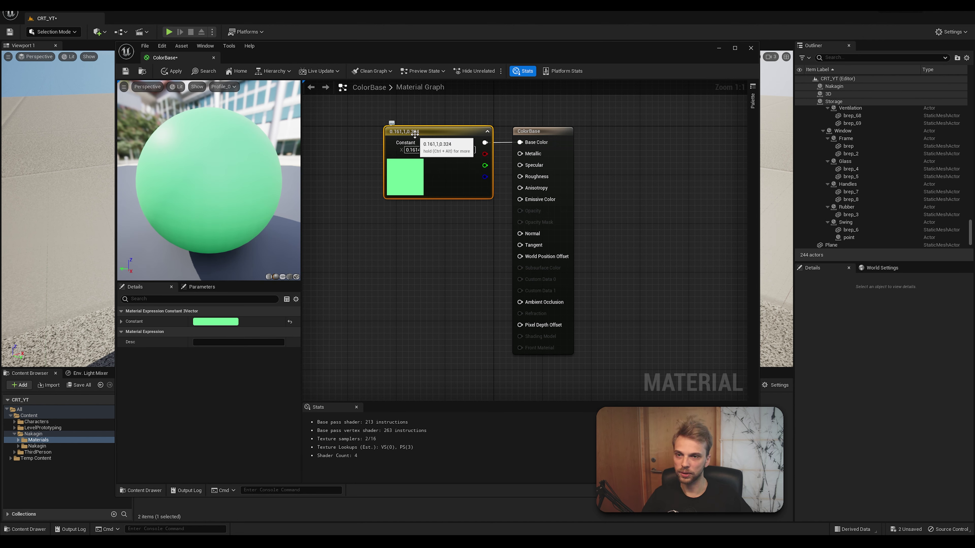
right_click(414, 134)
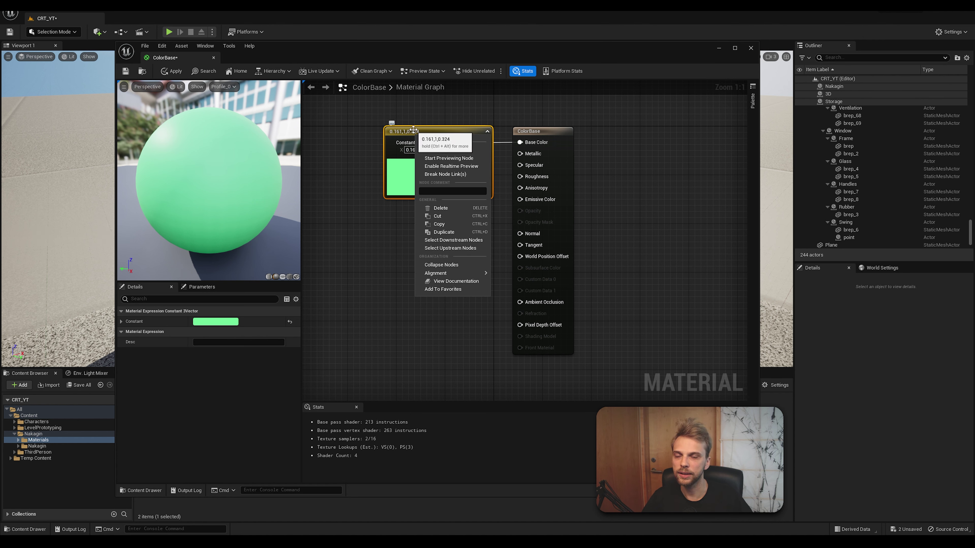
left_click_drag(413, 131, 436, 131)
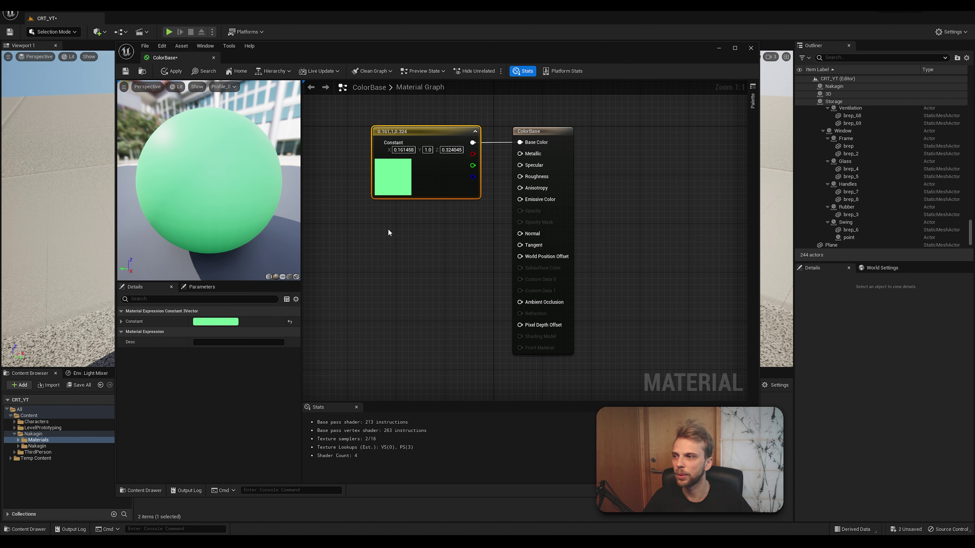
right_click(415, 137)
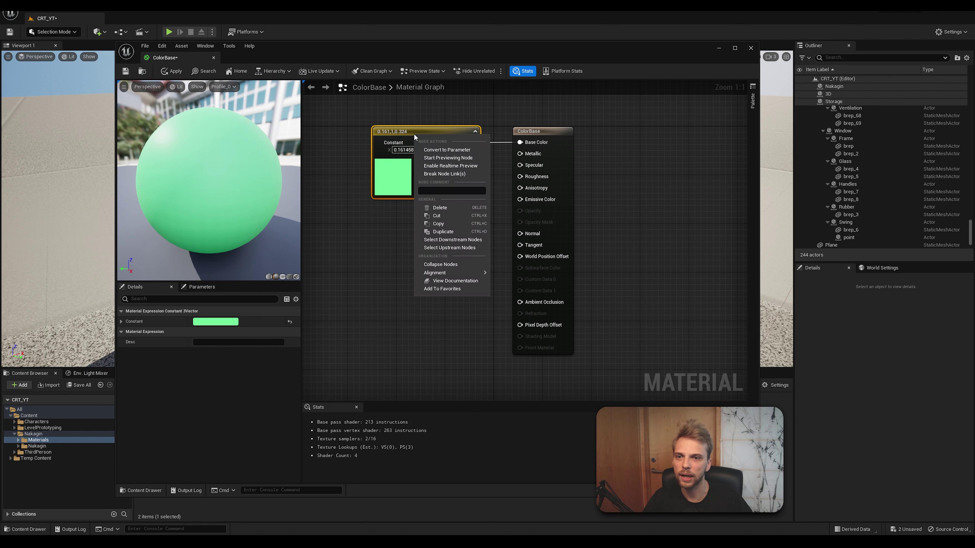
left_click(426, 150)
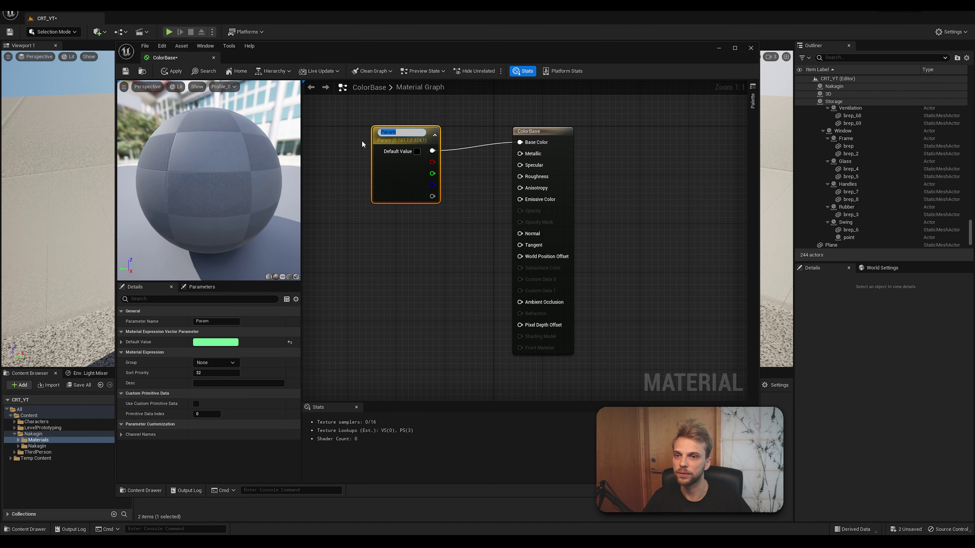
type("M")
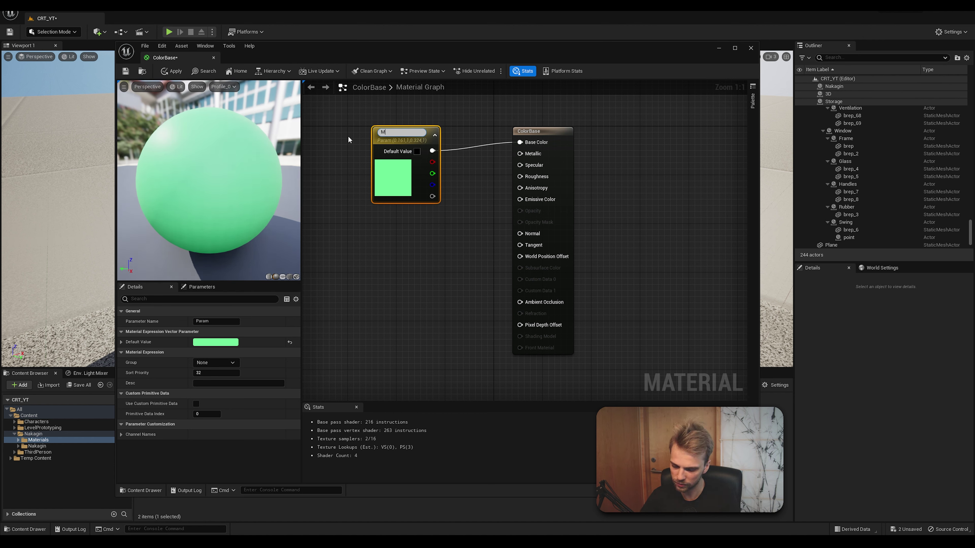
type("aterial Co")
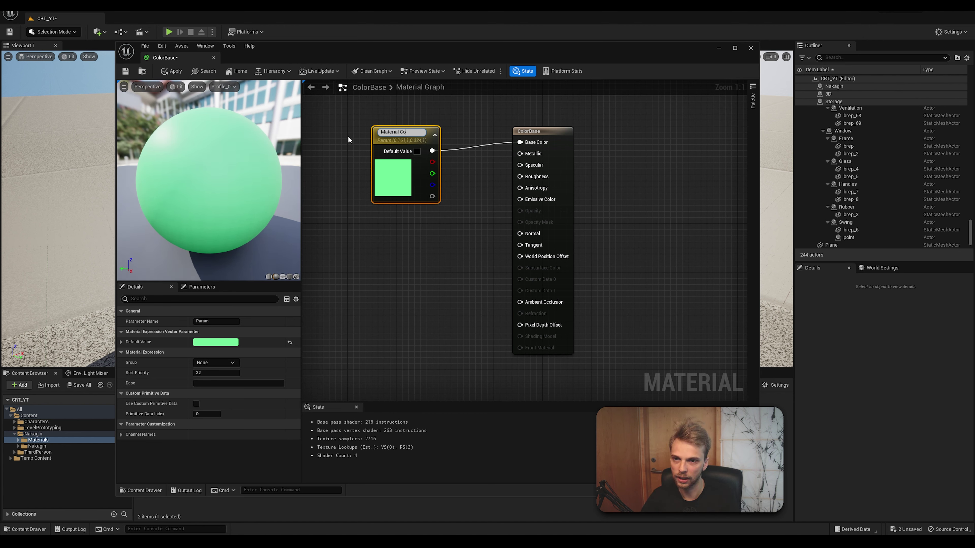
type("lor")
key("Return")
Align the Material Color node with the Base Color input and save and close the ColorBase material.
mouse_move(390, 137)
left_mouse_down()
mouse_move(417, 133)
mouse_move(408, 130)
left_mouse_up()
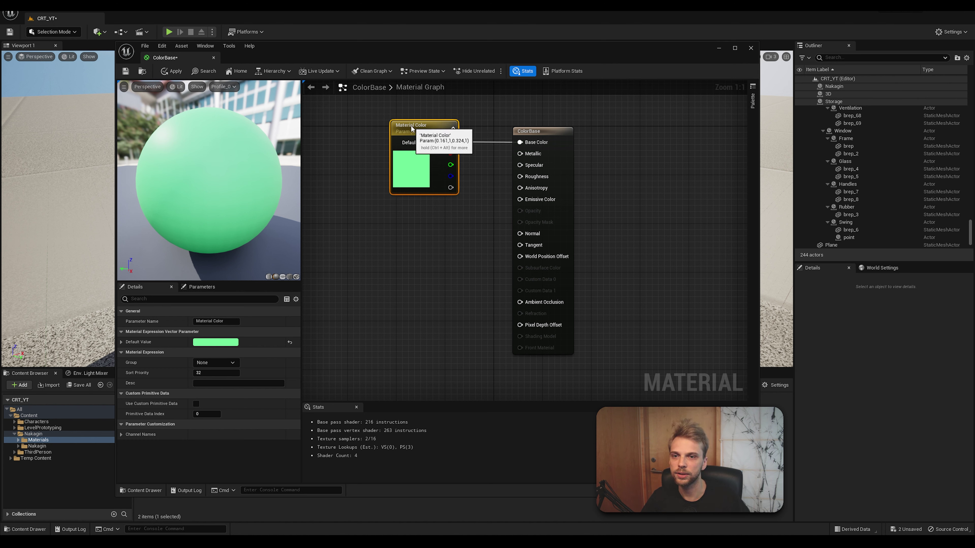
left_click(457, 117)
left_click(414, 126)
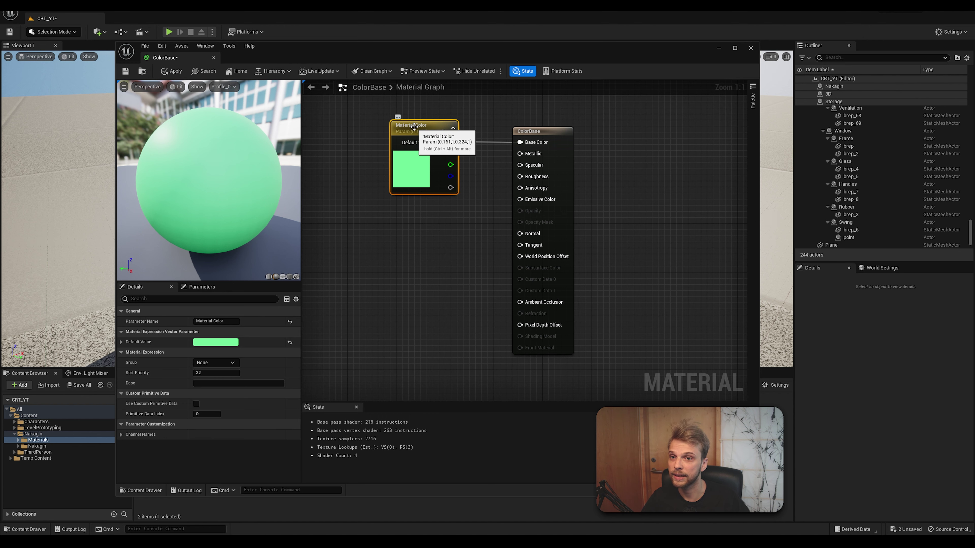
left_click(375, 113)
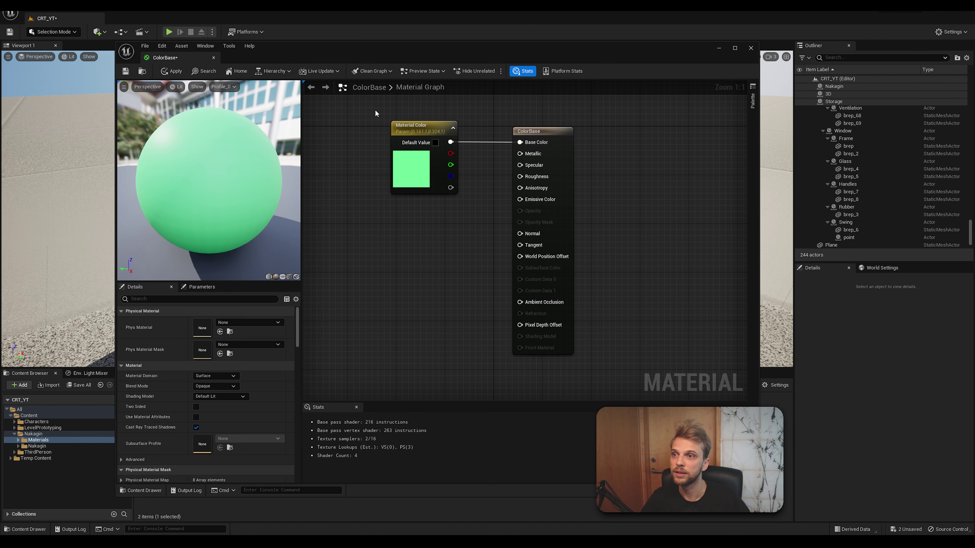
left_click(126, 71)
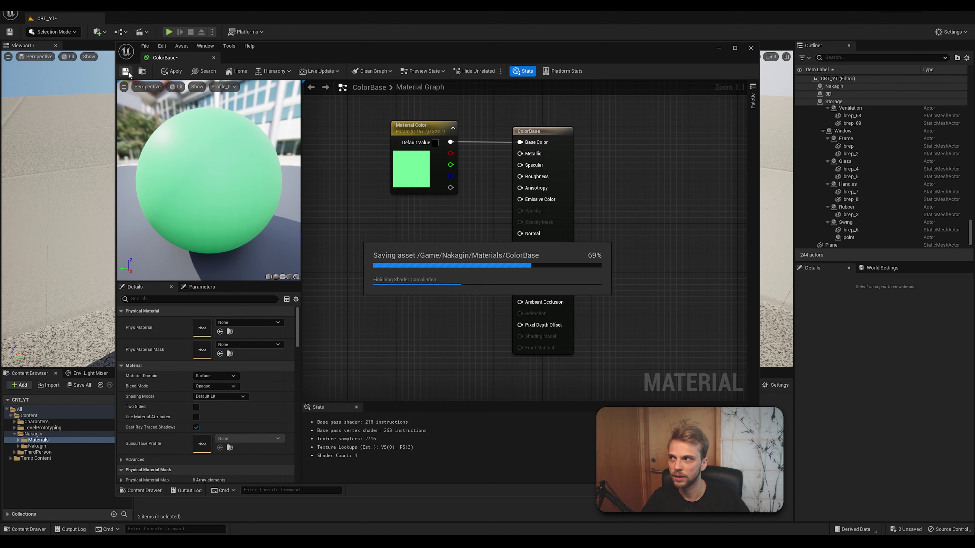
left_click(214, 58)
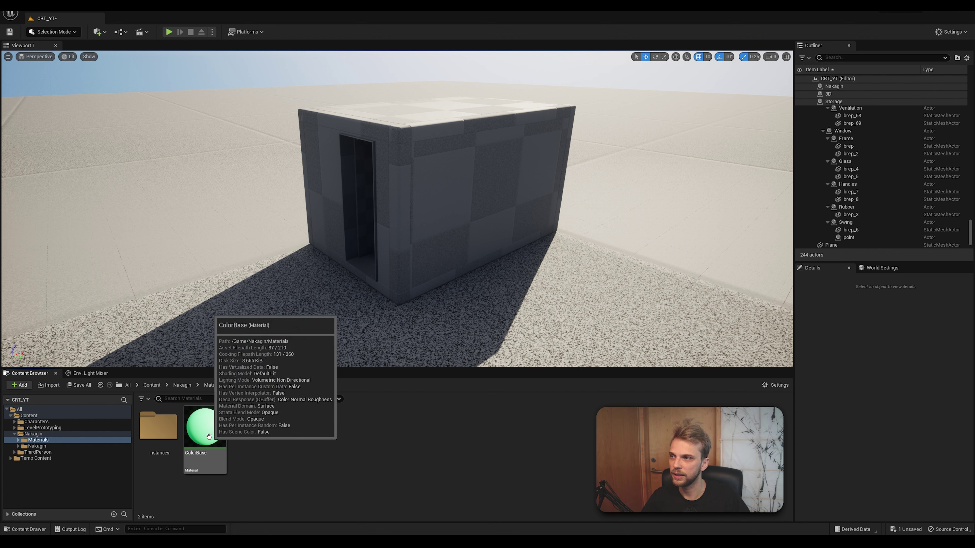
Create a material instance of ColorBase and name it Color_Red.
right_click(213, 433)
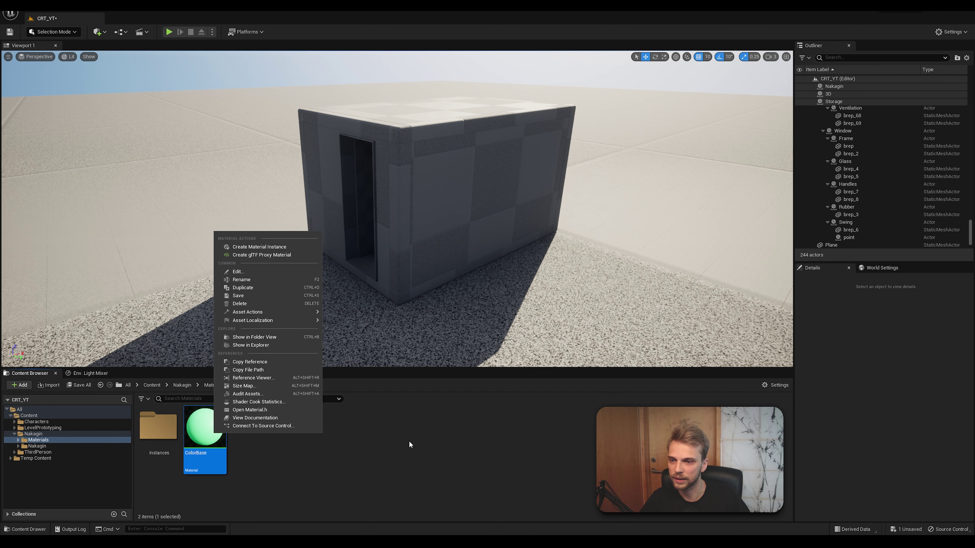
left_click(262, 247)
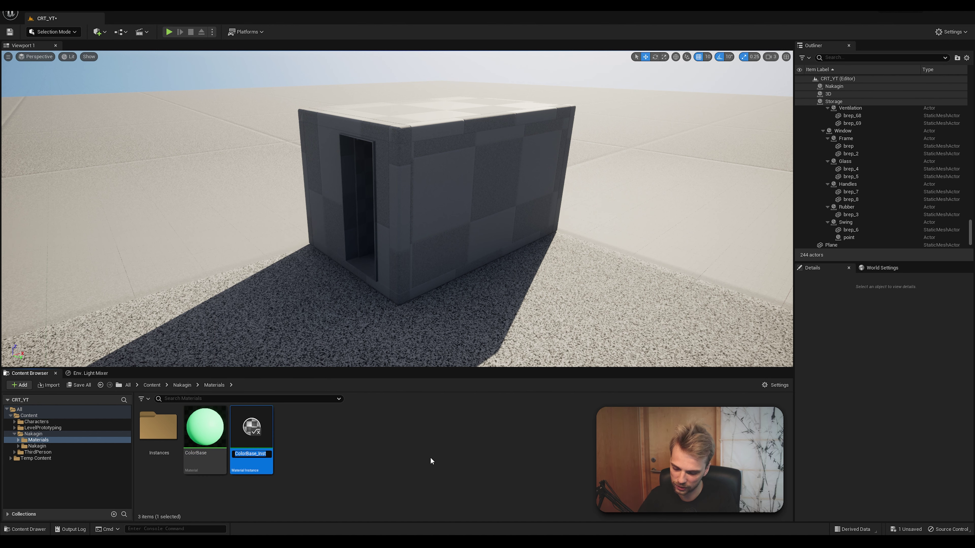
type("Color_Re")
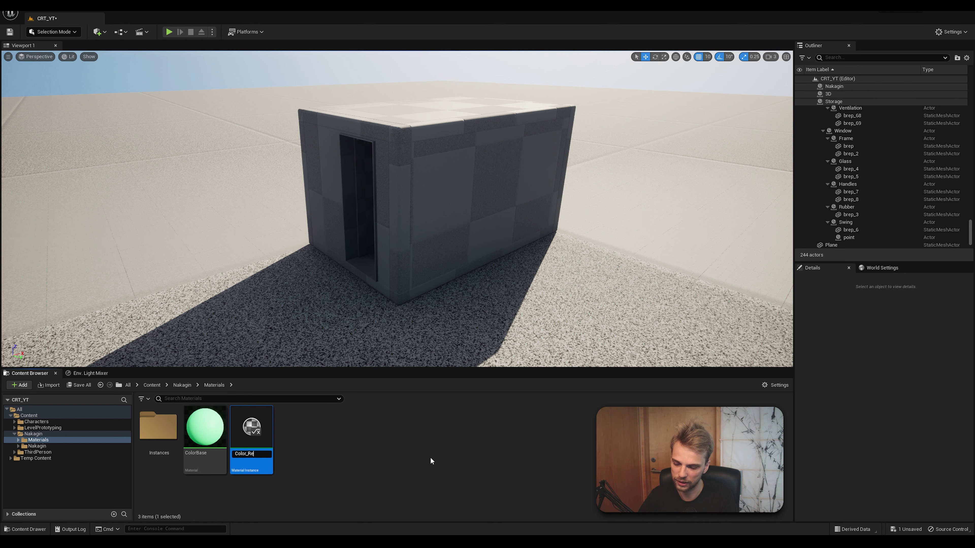
type("d")
key("Return")
left_click(412, 464)
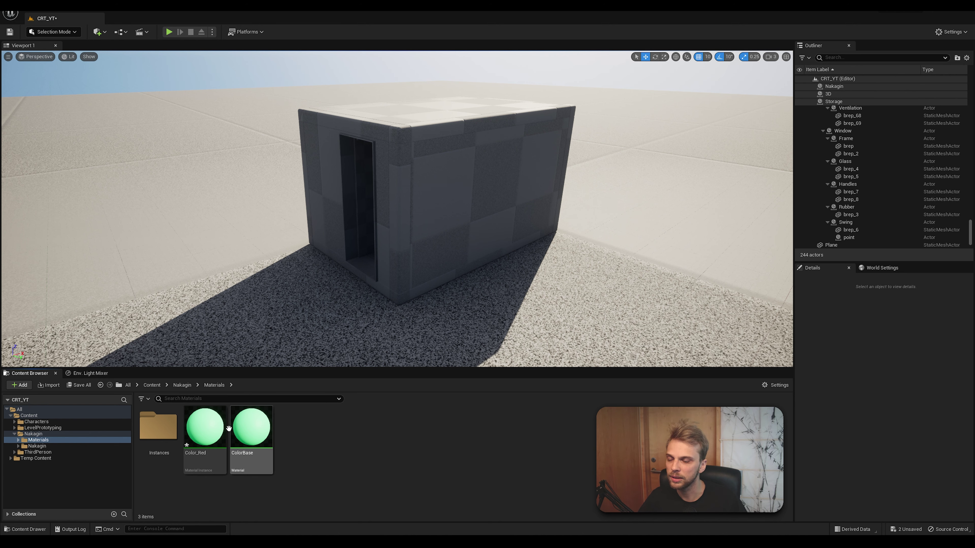
Create a second material instance of ColorBase and name it Color_Blue.
left_click(249, 430)
right_click(249, 430)
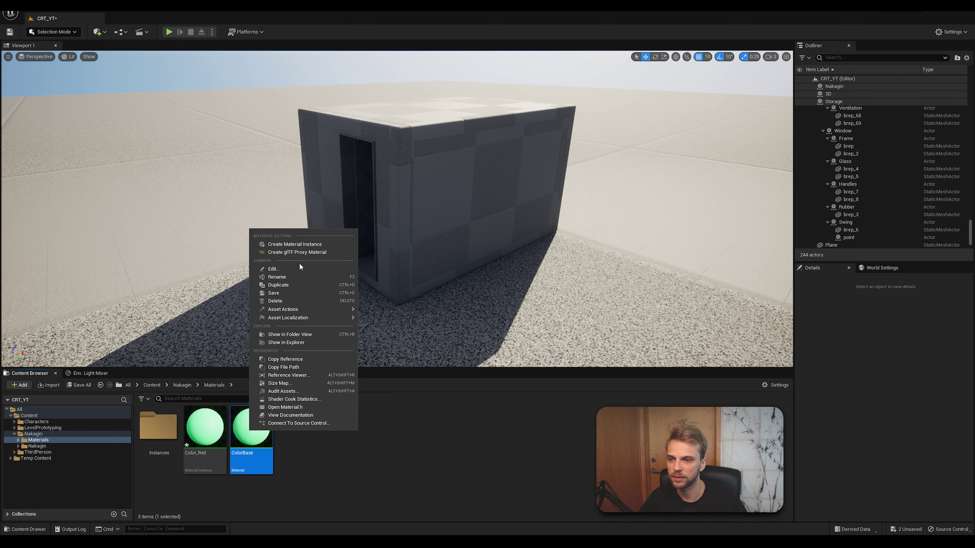
left_click(306, 246)
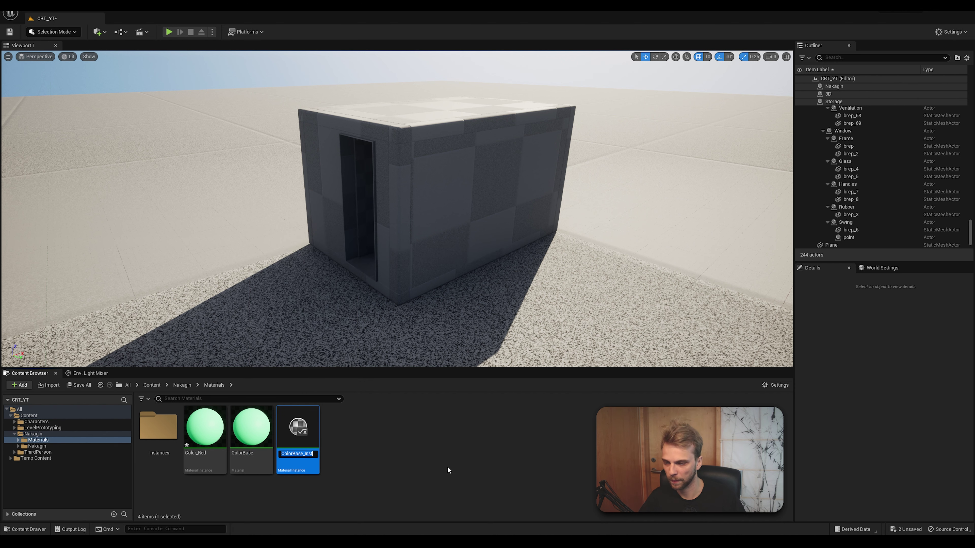
type("Color_")
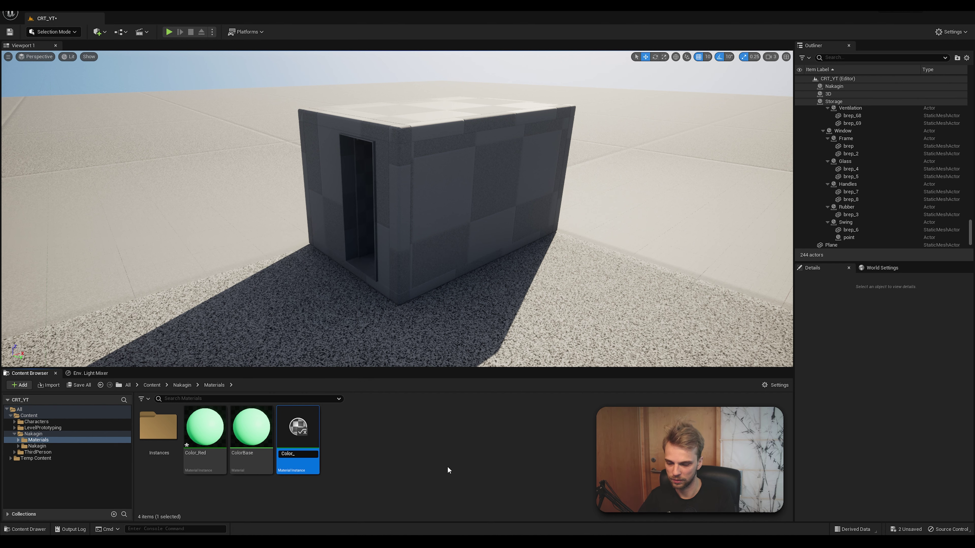
type("Blue")
key("Return")
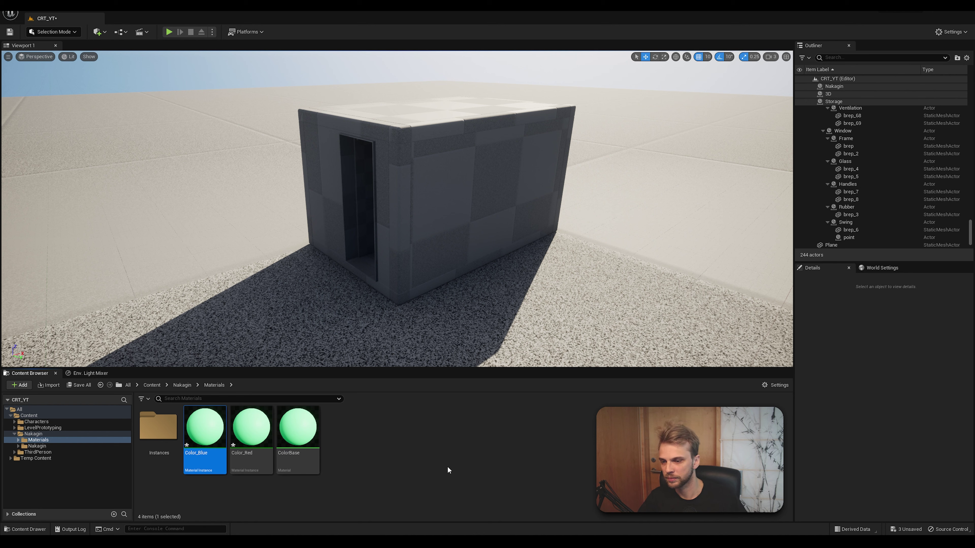
left_click(447, 470)
Override Color_Red's Material Color with a pinkish red, RGB 1.0, 0.015625, 0.117157, and save and close the instance.
left_click(251, 430)
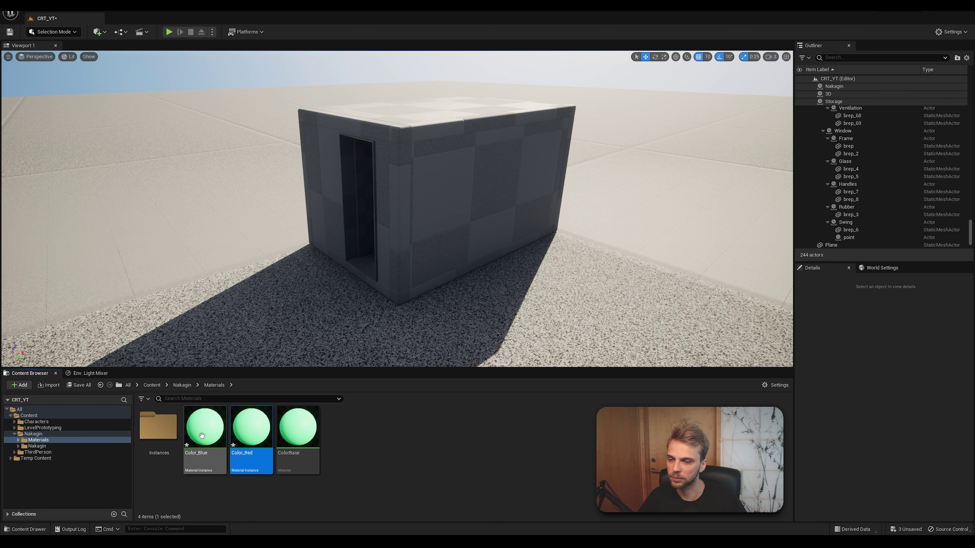
left_click(384, 439)
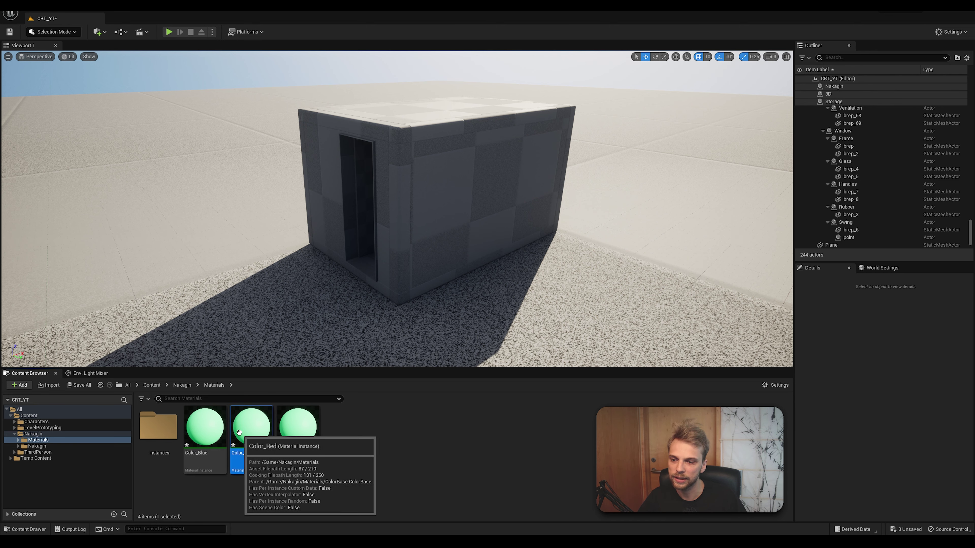
double_click(248, 434)
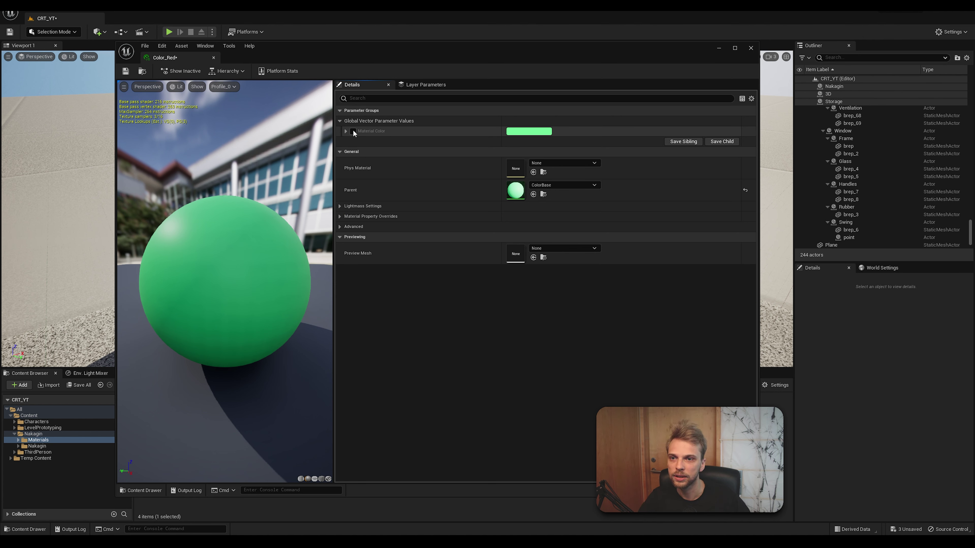
left_click(518, 132)
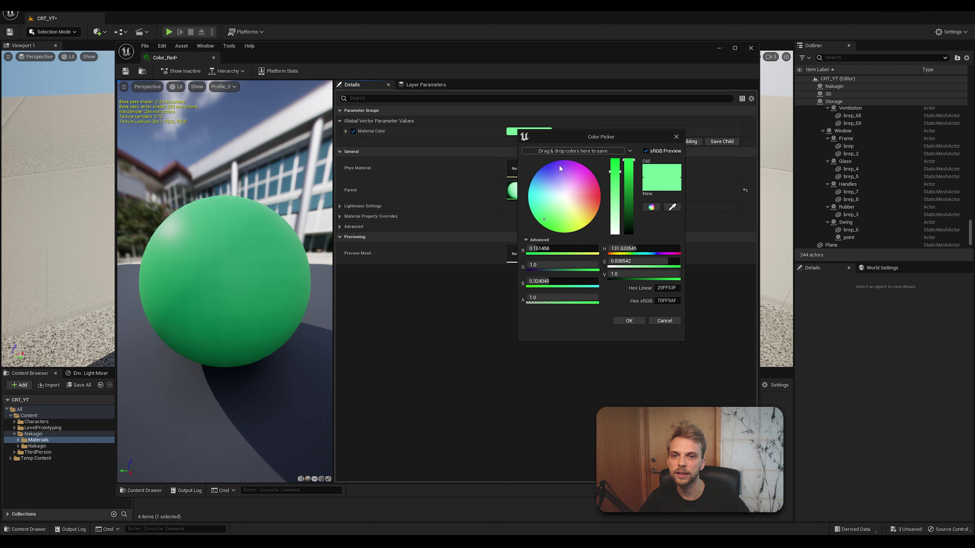
left_click_drag(592, 198, 617, 160)
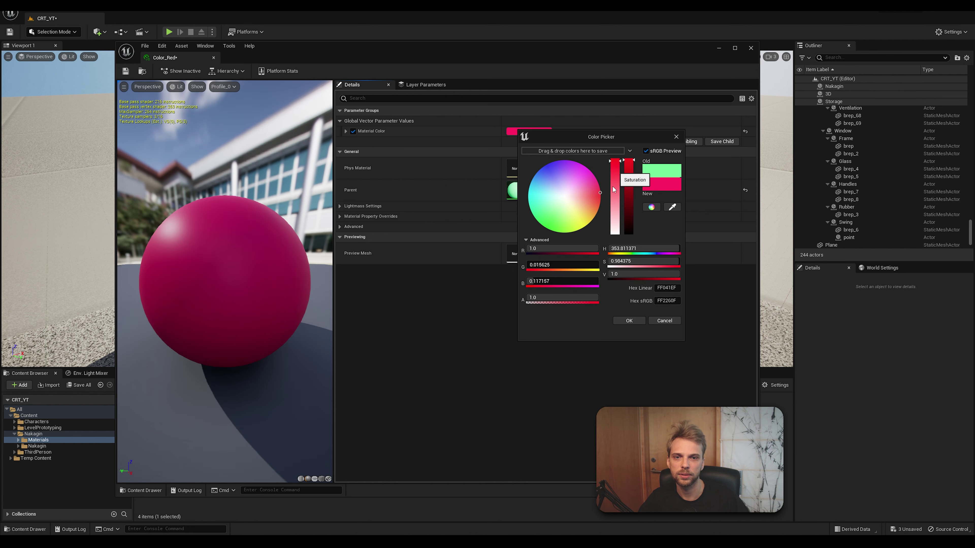
left_click(629, 320)
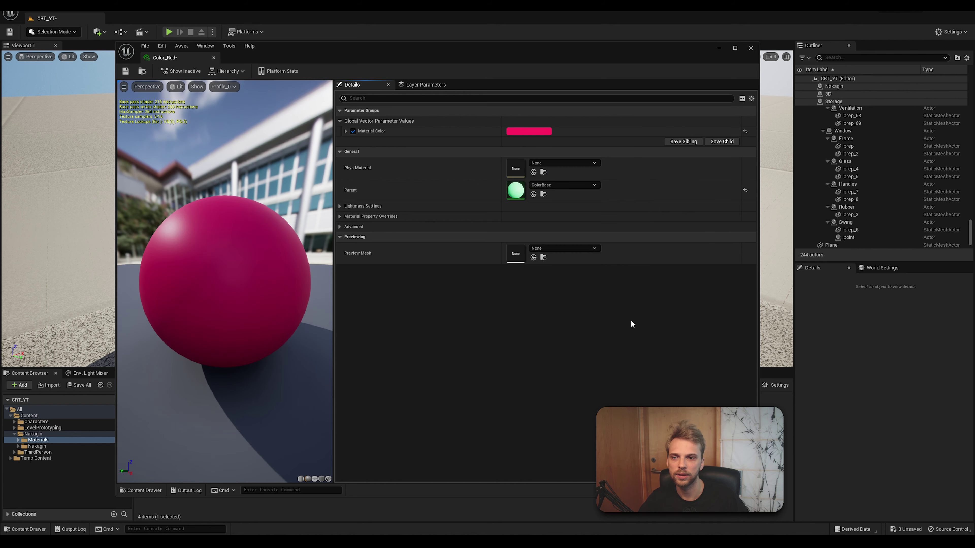
left_click(126, 71)
left_click(213, 57)
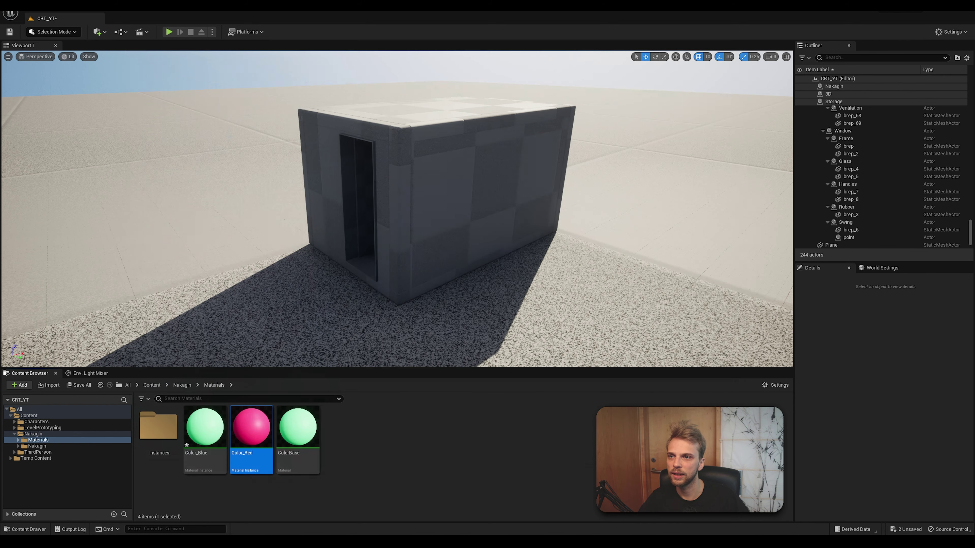
Override Color_Blue's Material Color with a deep blue, RGB 0.0, 0.022493, 1.0, and save and close the instance.
left_click(433, 465)
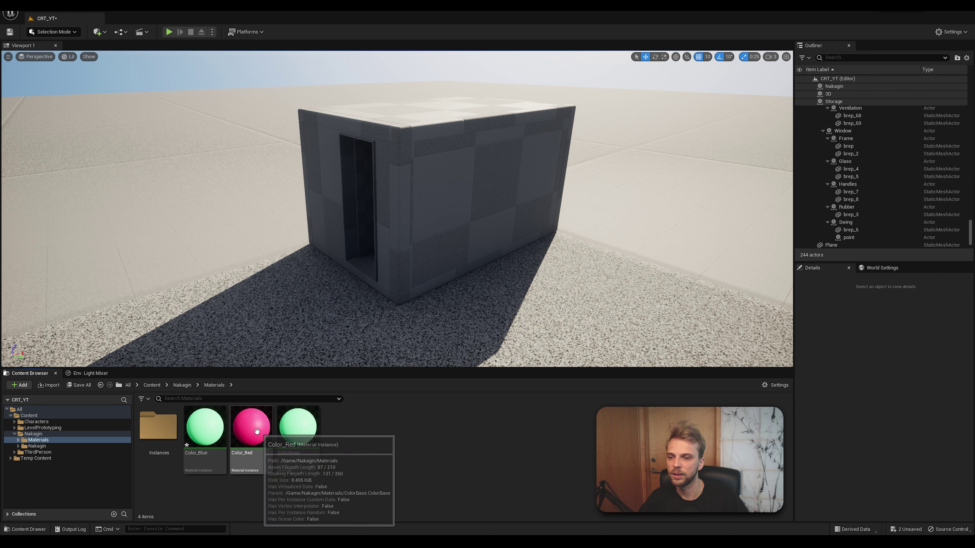
double_click(208, 433)
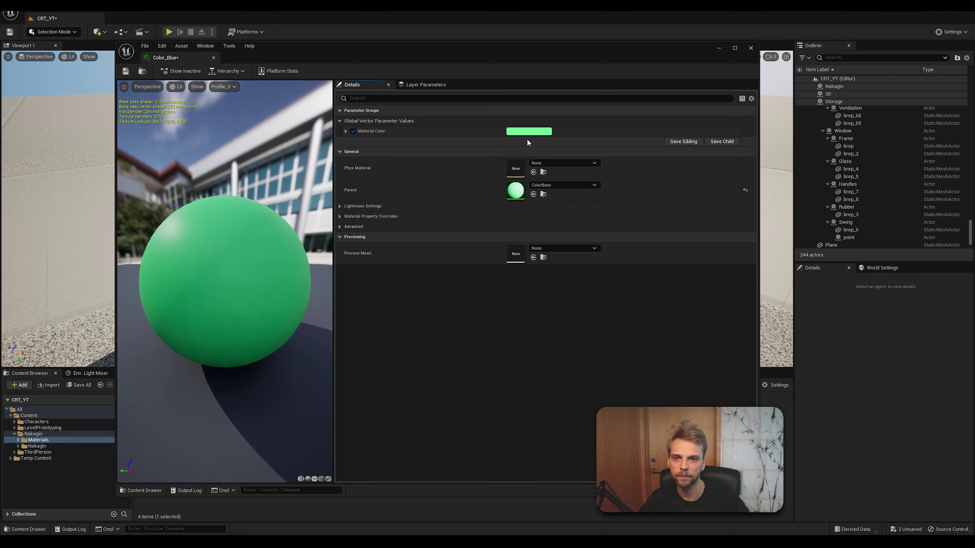
left_click(529, 131)
left_click(563, 168)
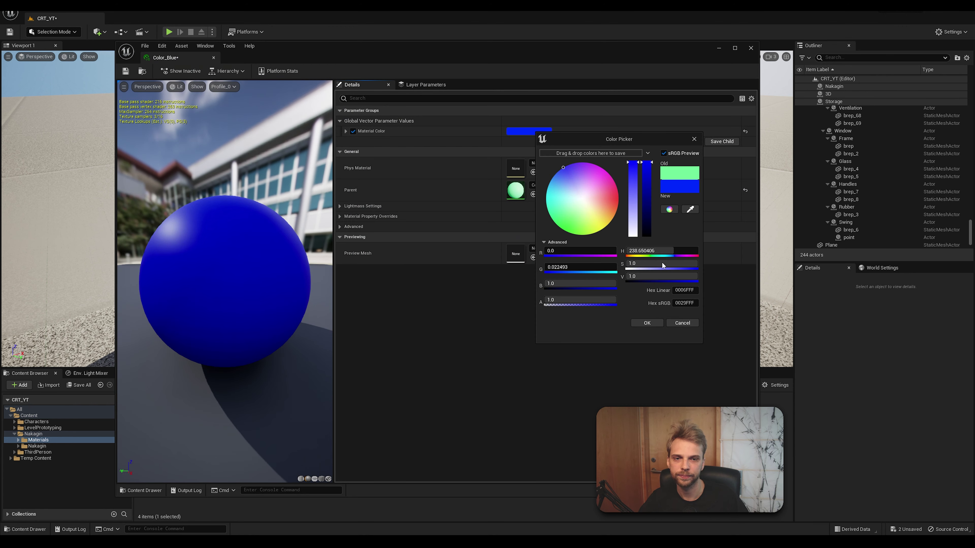
left_click(646, 323)
left_click(125, 71)
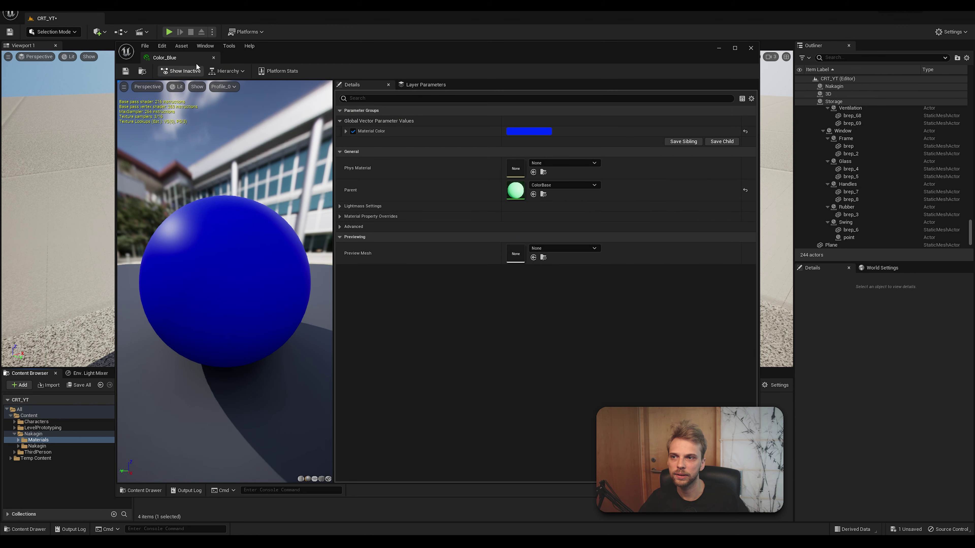
left_click(214, 57)
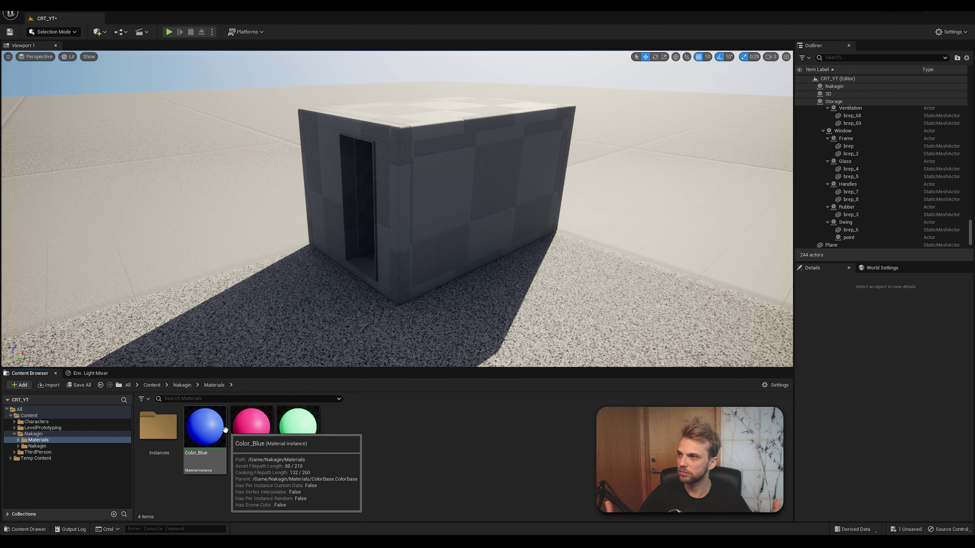
Apply the Color_Blue material instance to the ground surface around the box in the level.
left_click_drag(205, 426, 215, 323)
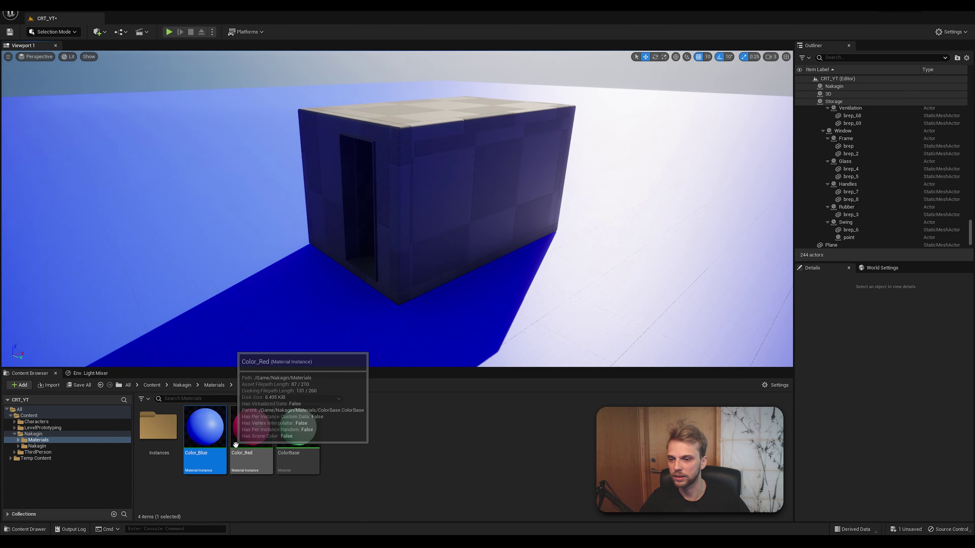
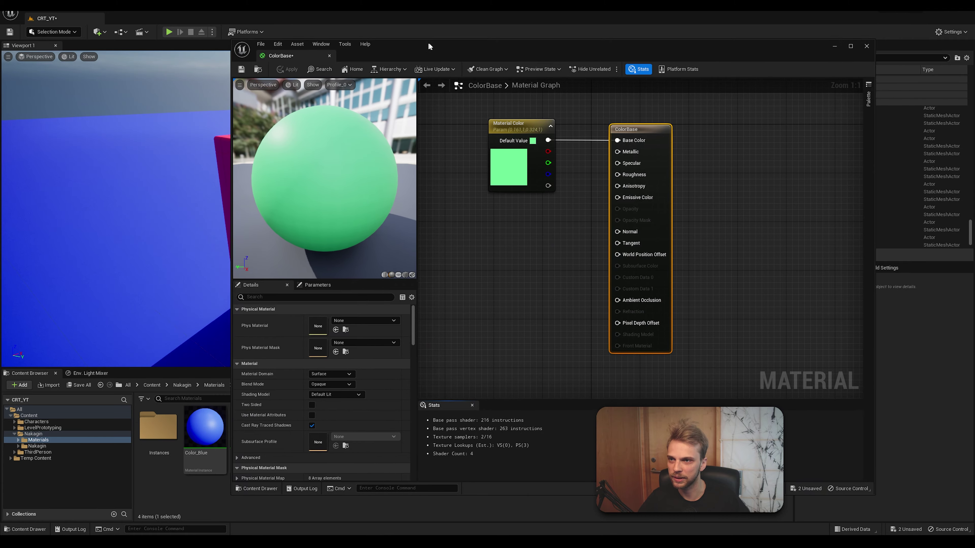
Spread the Material Color node and the ColorBase result node apart to make room between them in the graph.
left_click_drag(389, 135, 347, 110)
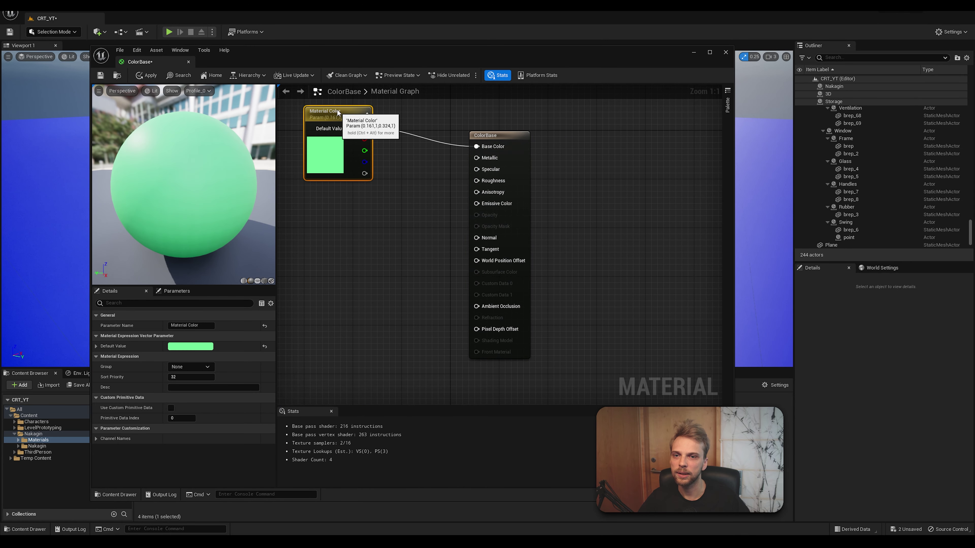
left_click_drag(476, 134, 470, 195)
left_click(408, 221)
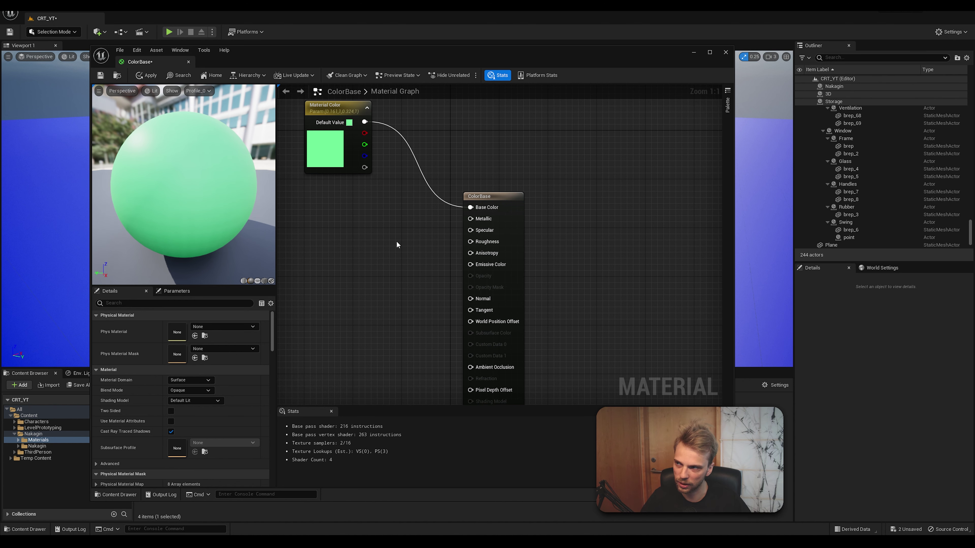
Add a Constant node with value 1.0 and connect it to the Metallic input of the ColorBase result node.
left_click(383, 234)
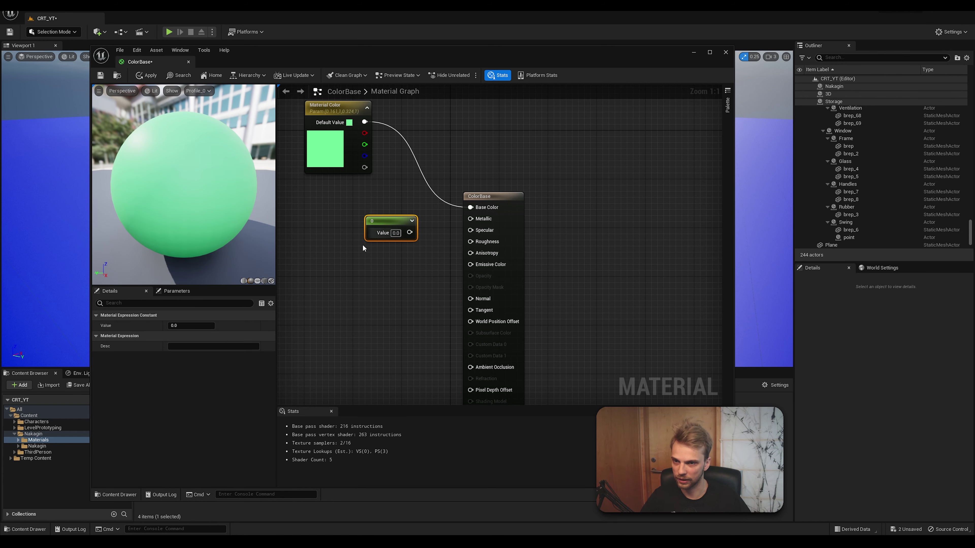
left_click_drag(382, 230, 369, 254)
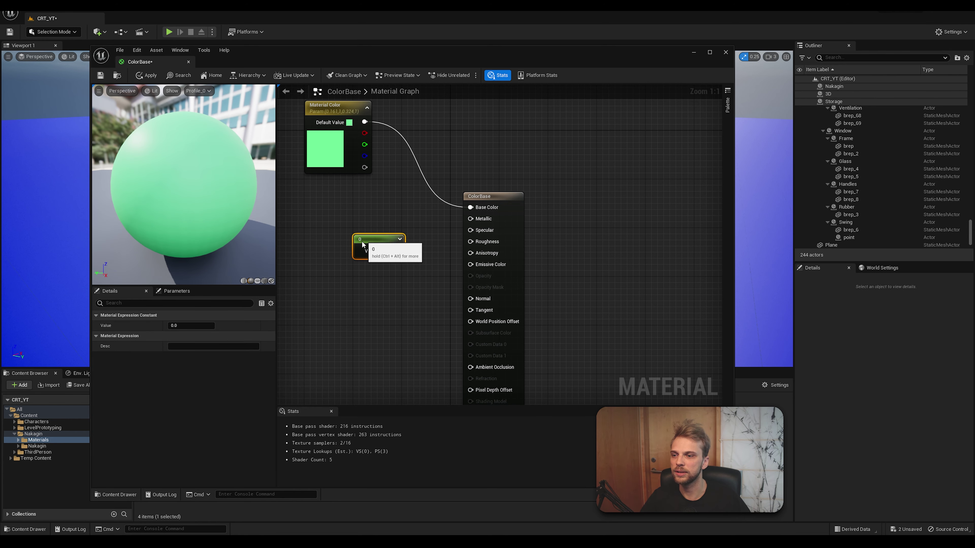
right_click(364, 221)
type("cons")
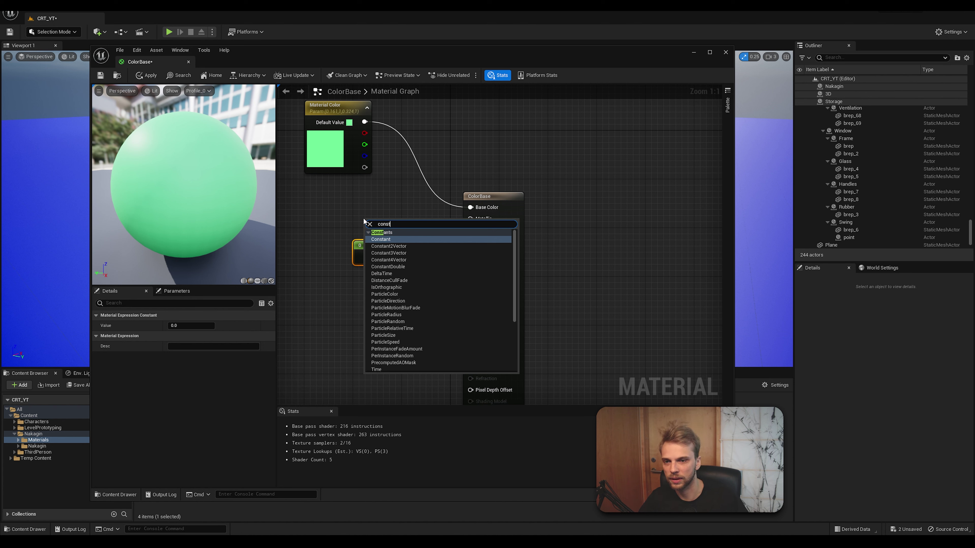
type("t")
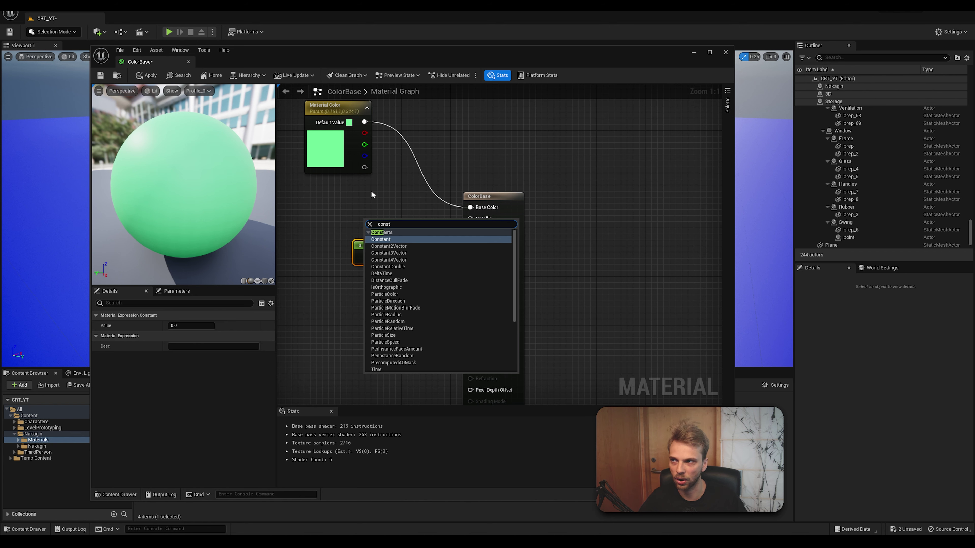
left_click(381, 240)
left_click_drag(379, 255, 470, 219)
left_click(383, 270)
left_click_drag(388, 221, 387, 208)
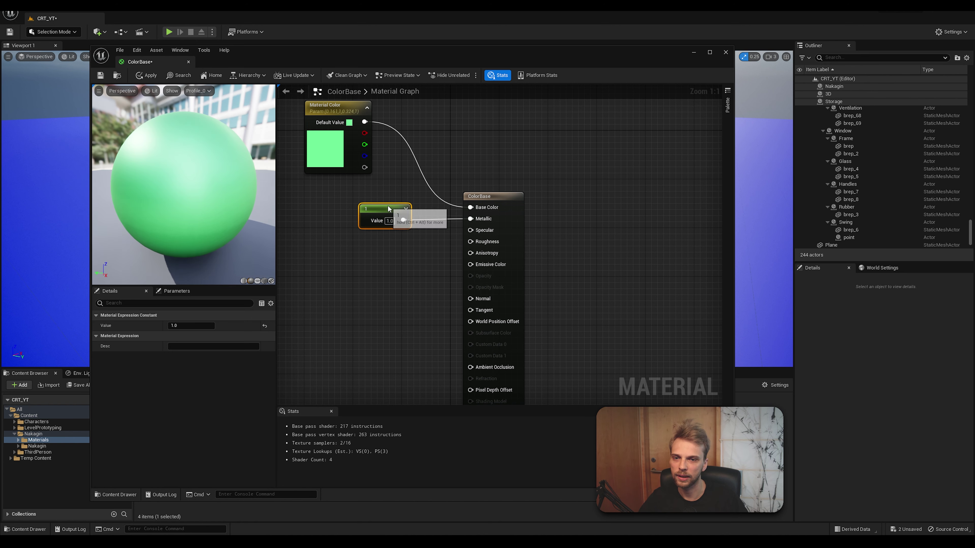
left_click(398, 266)
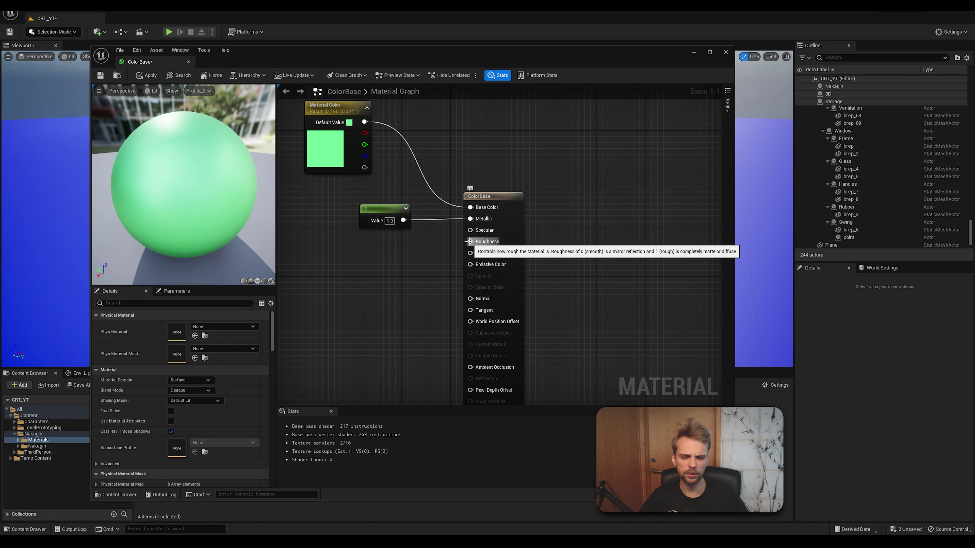
Add a second Constant node with value 0.0, connect it to the Roughness input and place it below the Metallic constant.
left_click(496, 199)
left_click(395, 274)
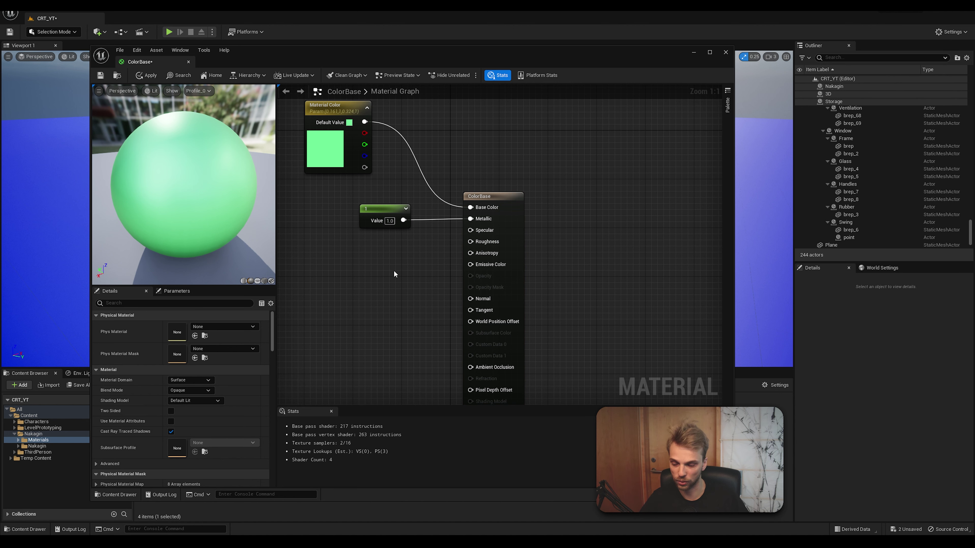
left_click(394, 273)
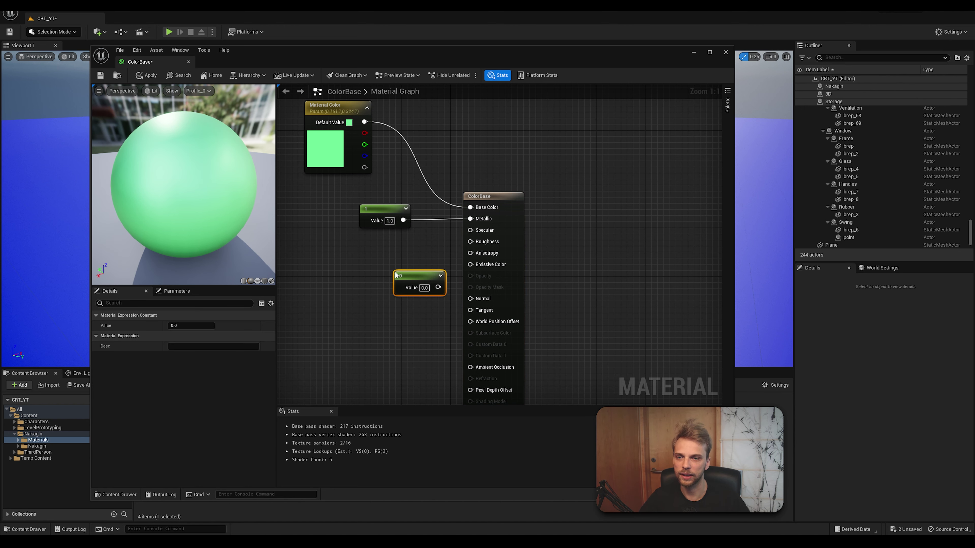
left_click_drag(417, 283, 475, 245)
left_click(407, 292)
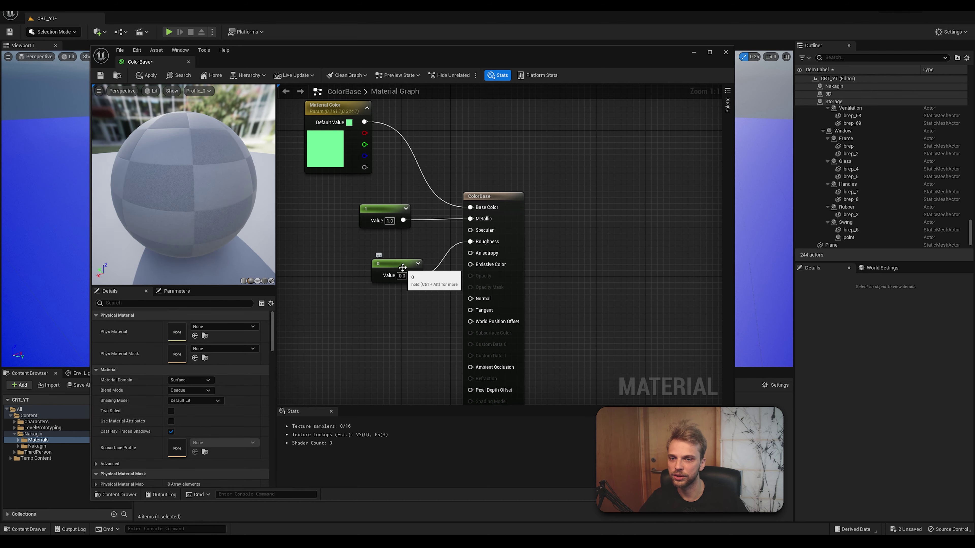
mouse_move(398, 270)
left_mouse_down()
mouse_move(385, 246)
mouse_move(401, 256)
left_mouse_up()
left_click(397, 304)
Save and close the ColorBase material and inspect its effect on the box and ground in the level.
left_click(377, 169)
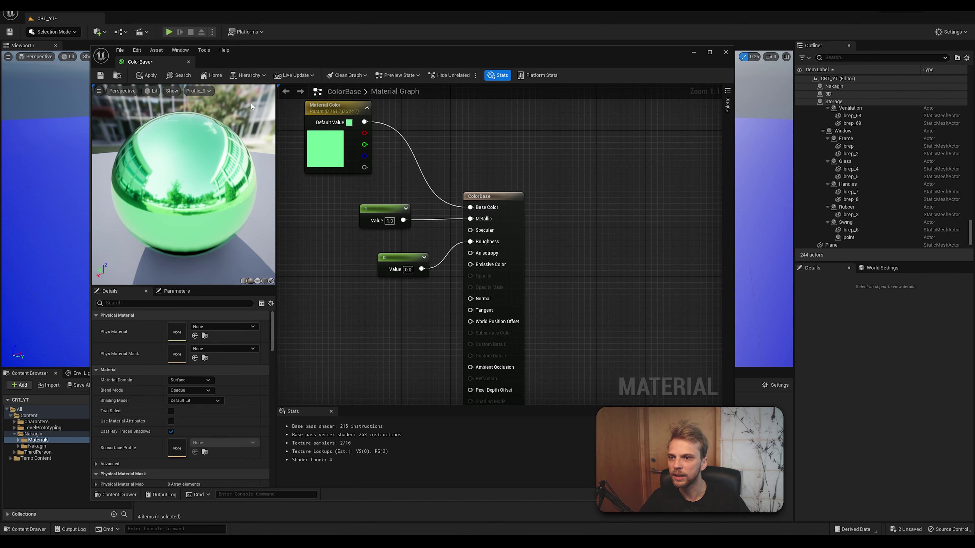
left_click(100, 76)
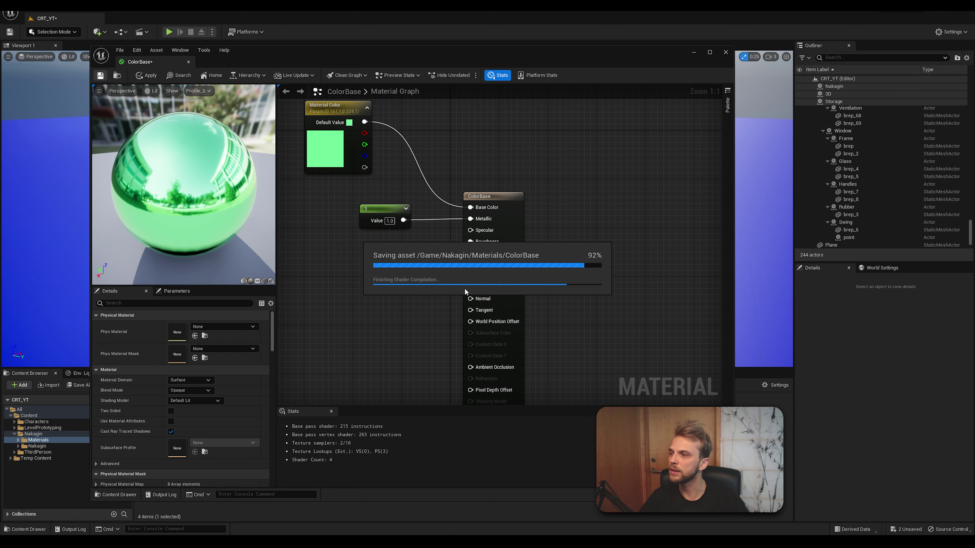
left_click(188, 61)
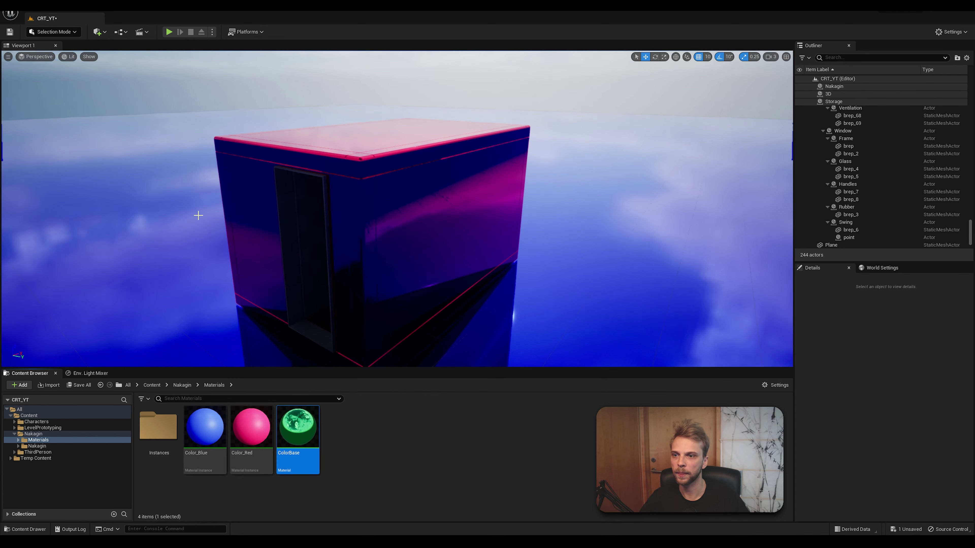
left_click(248, 437)
left_click(358, 479)
left_click(205, 441)
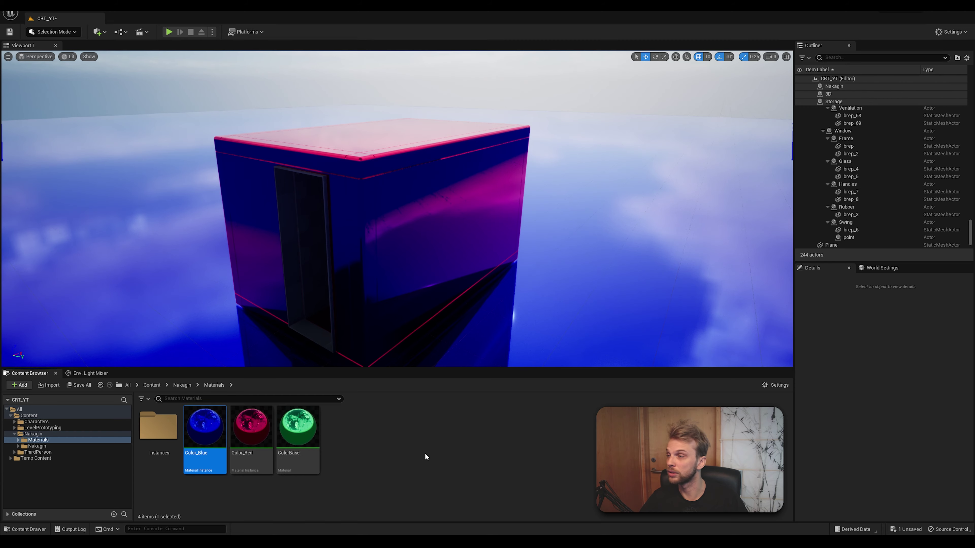
left_click(432, 454)
right_click_drag(519, 261, 500, 276)
Reopen ColorBase and convert the constant feeding the Metallic input into a parameter named Metalic.
double_click(306, 439)
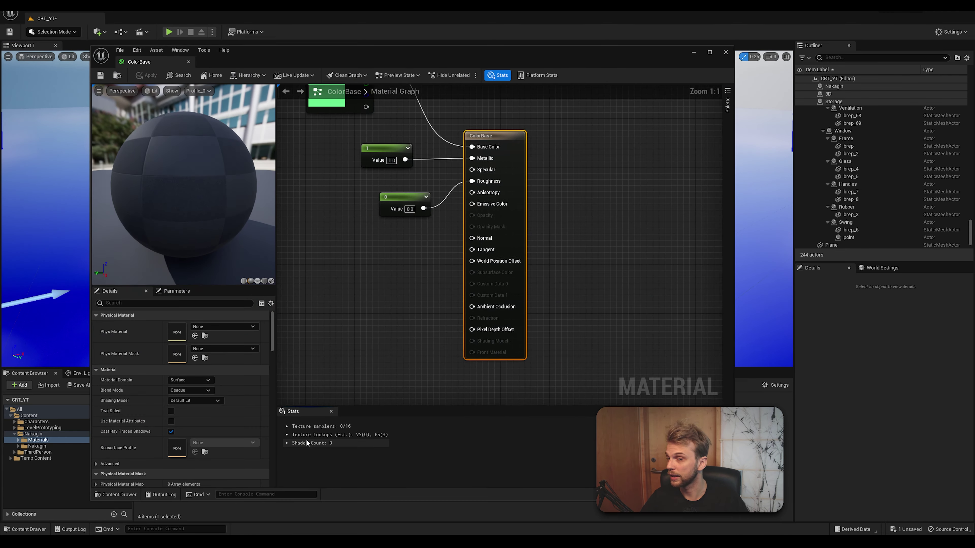
right_click_drag(393, 159, 432, 227)
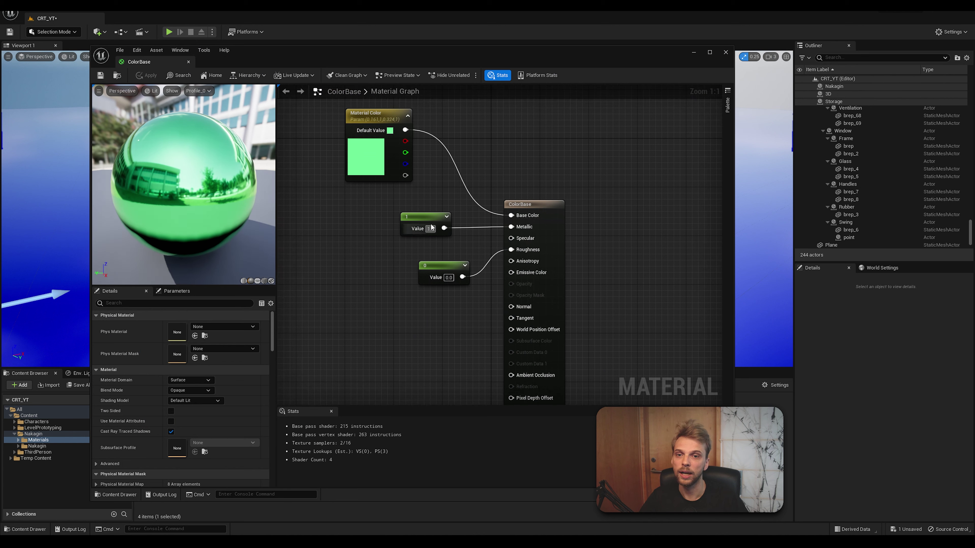
left_click(431, 226)
right_click(434, 221)
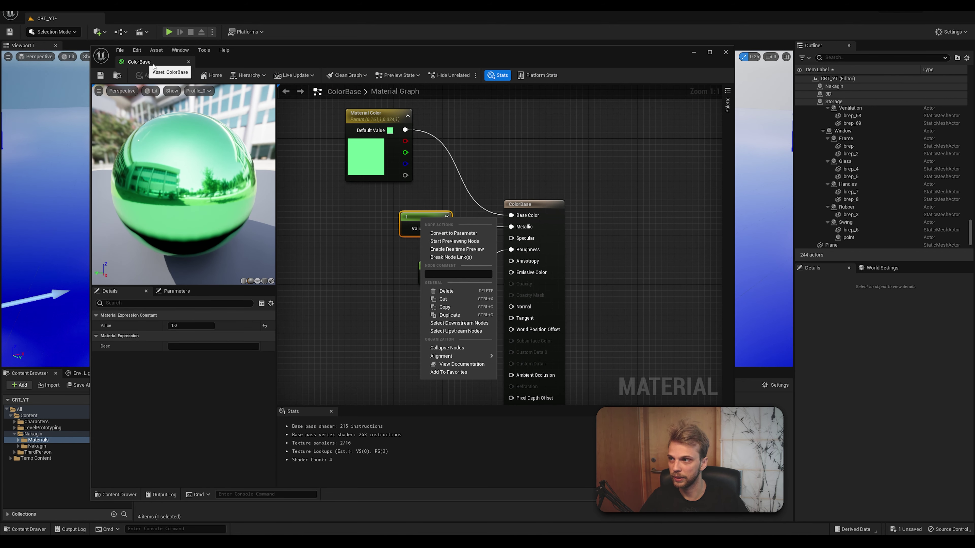
left_click(453, 233)
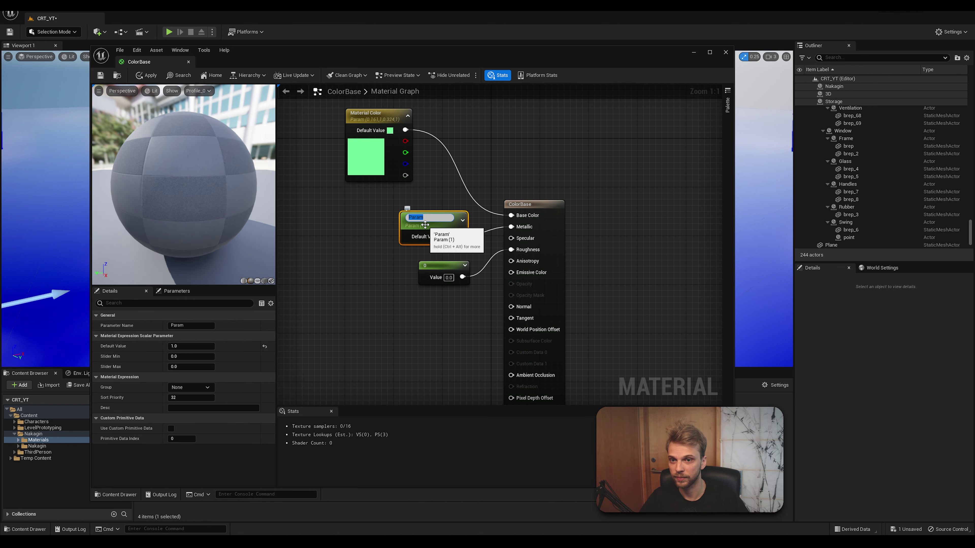
type("Metali")
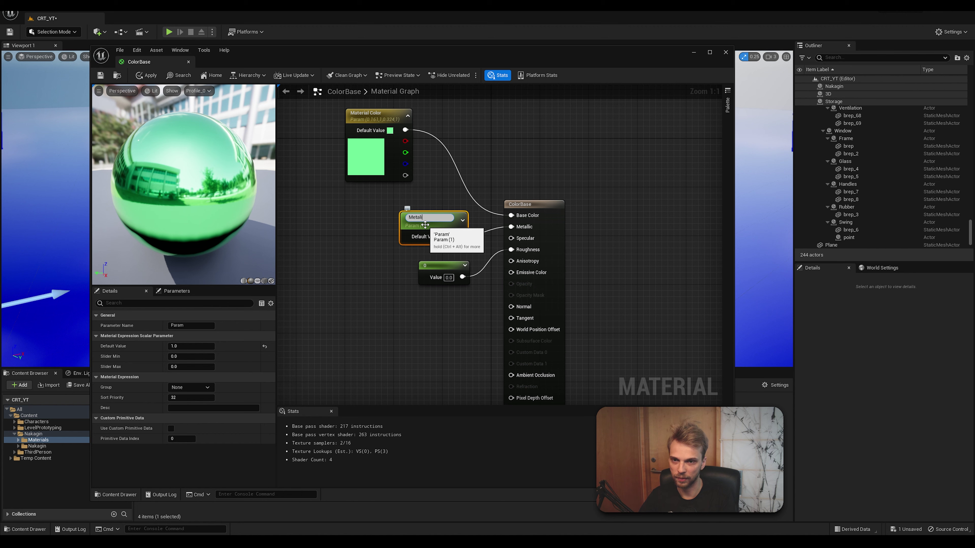
type("c")
key("Return")
Convert the constant feeding the Roughness input into a parameter named Roughness.
left_click(437, 267)
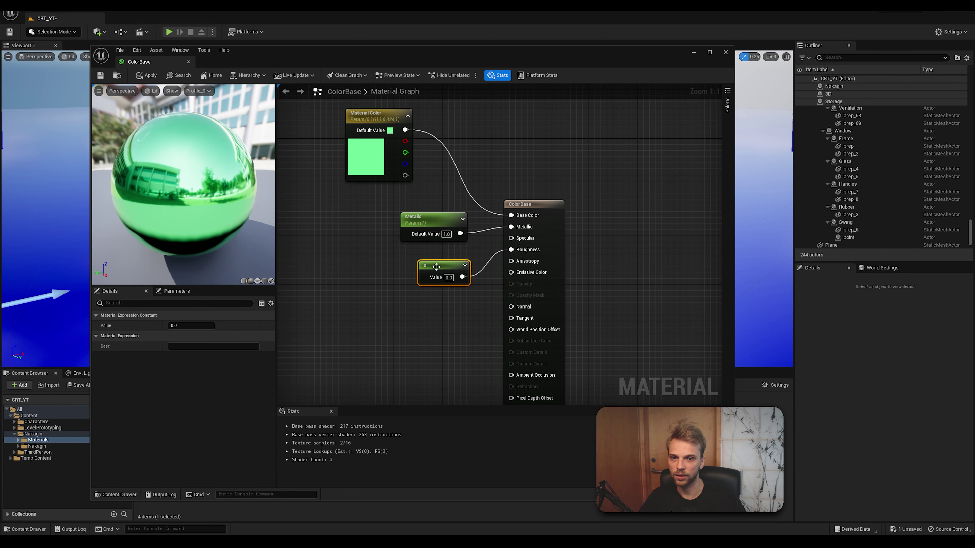
right_click(437, 266)
left_click(459, 285)
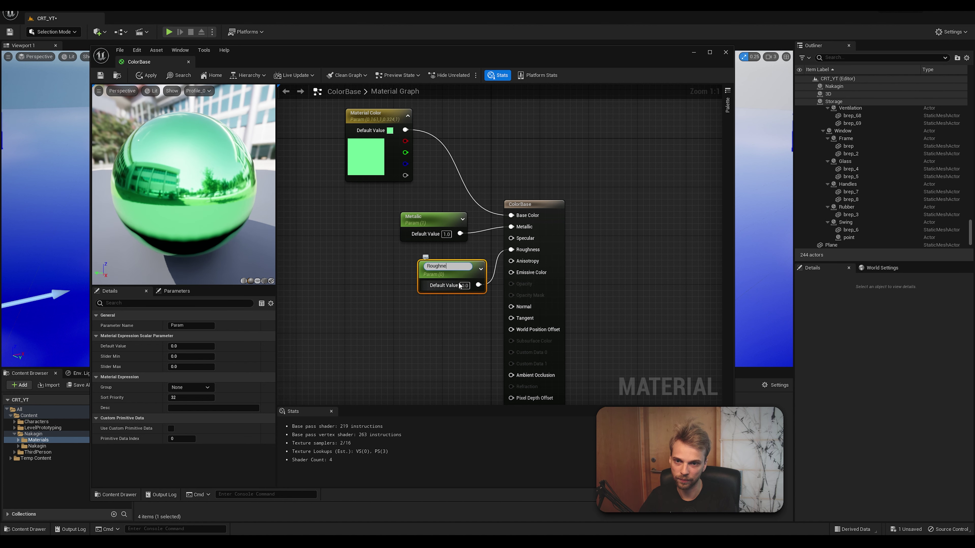
type("Roughness")
key("Return")
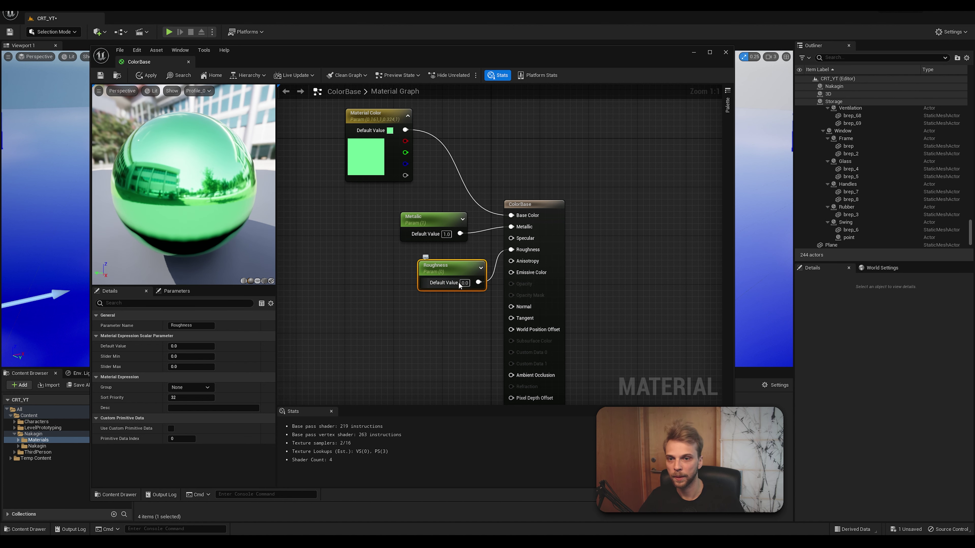
Save the ColorBase material with its new scalar parameters and close its editor.
left_click(102, 76)
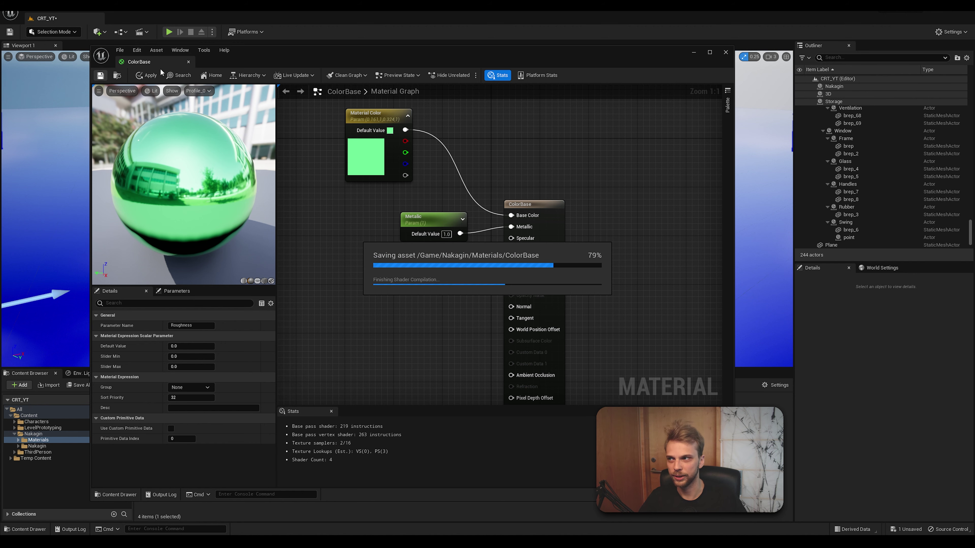
left_click(188, 61)
left_click(392, 470)
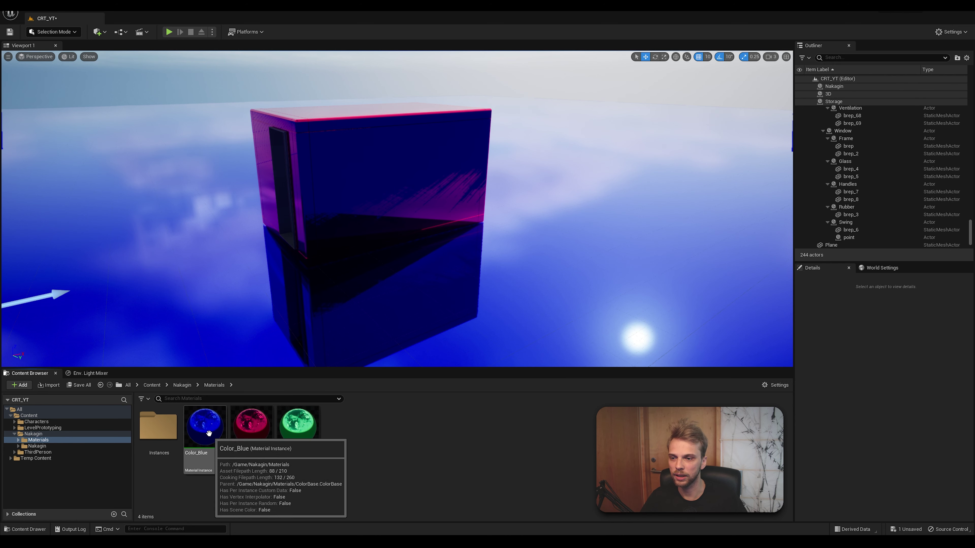
Open Color_Red beside the level view and enable overrides for its Metalic and Roughness parameters.
left_click(249, 429)
double_click(249, 429)
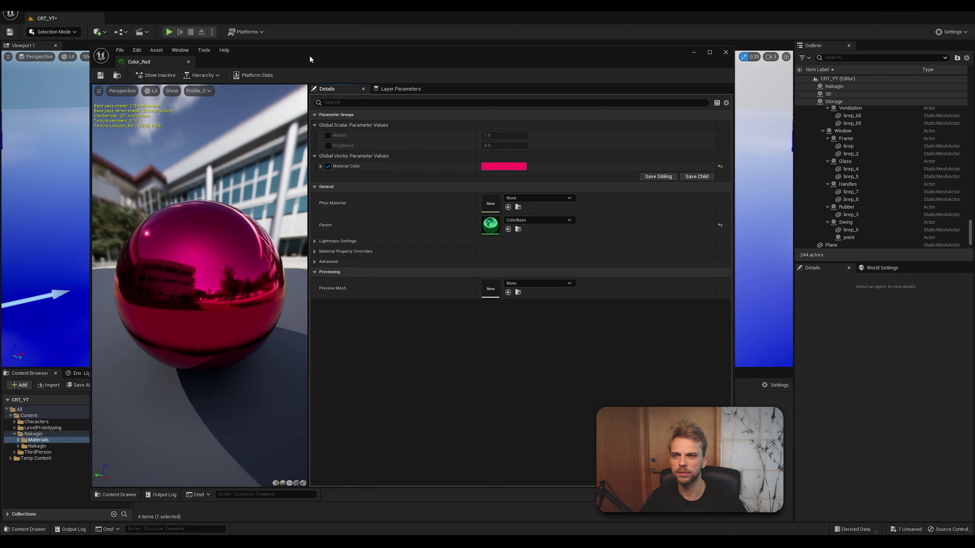
left_click_drag(310, 55, 647, 52)
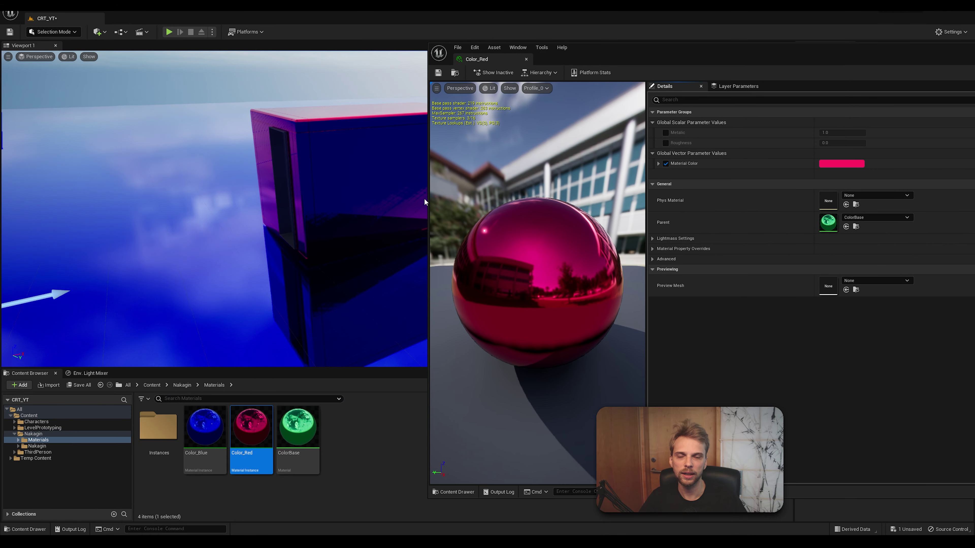
right_click_drag(337, 194, 340, 195)
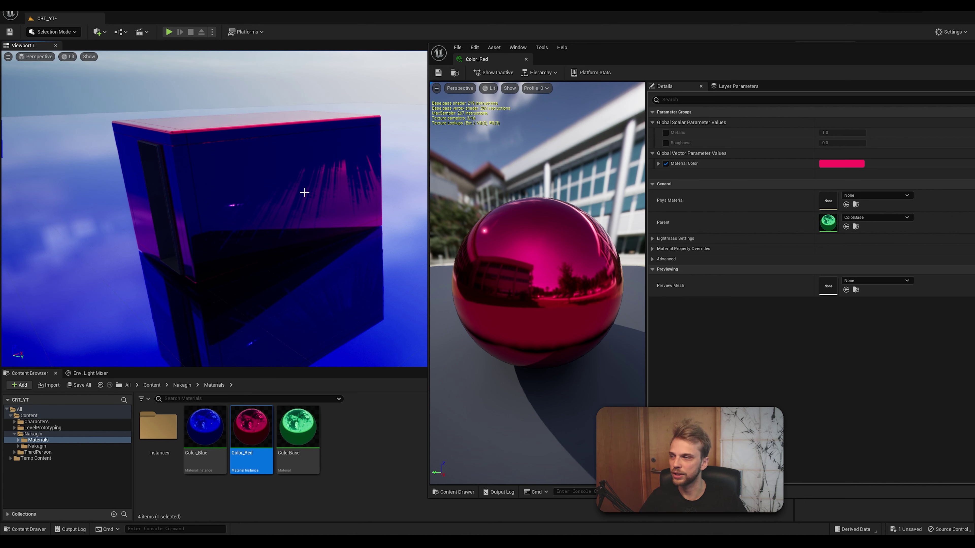
left_click(665, 132)
left_click(667, 143)
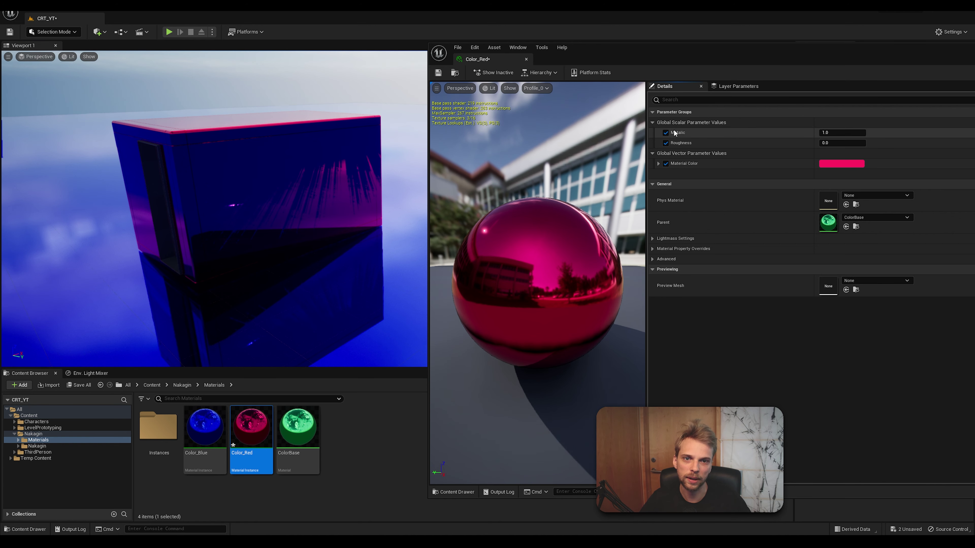
Try a lower Metalic value on Color_Red, set it to 1, and set Roughness to 0.184.
mouse_move(837, 133)
left_mouse_down()
mouse_move(820, 132)
mouse_move(839, 132)
left_mouse_up()
left_click(839, 132)
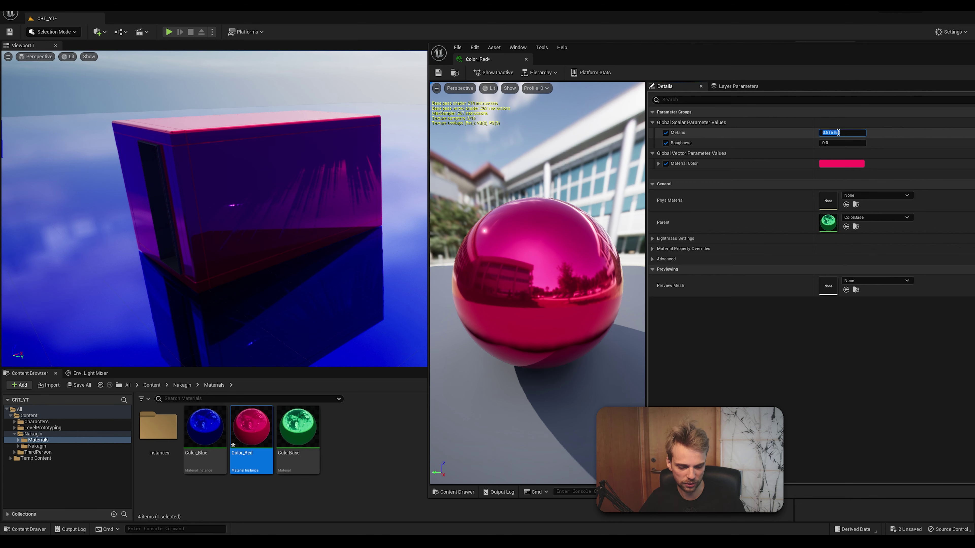
type("1")
key("Return")
mouse_move(842, 143)
left_mouse_down()
mouse_move(865, 143)
mouse_move(828, 143)
left_mouse_up()
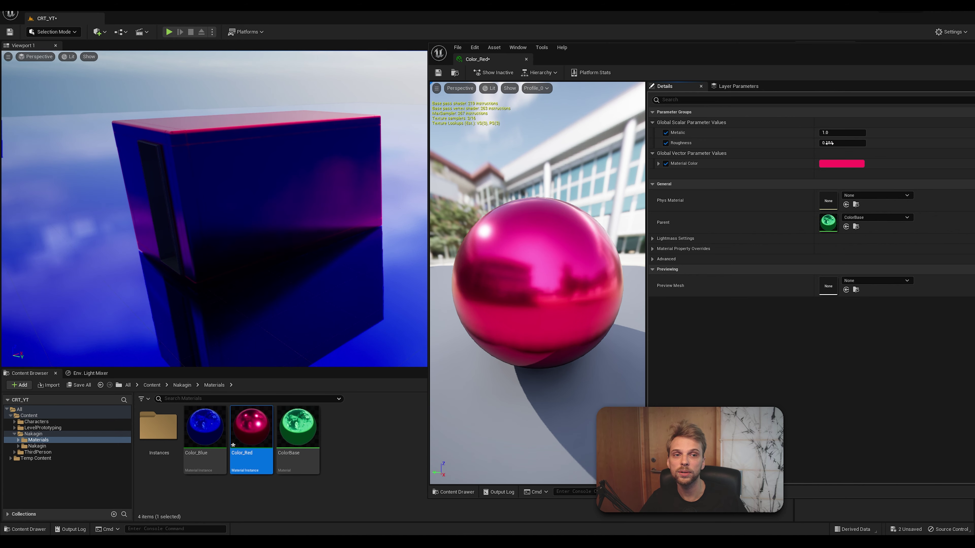
Open the Color_Blue instance alongside Color_Red and enable overrides for its Metalic and Roughness parameters.
double_click(210, 433)
left_click(503, 60)
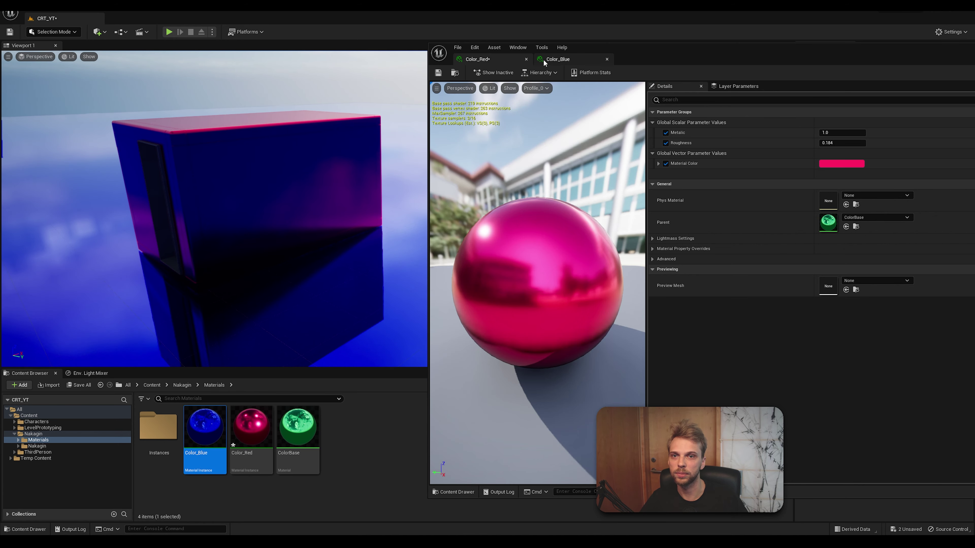
left_click(548, 60)
left_click(507, 60)
left_click(541, 60)
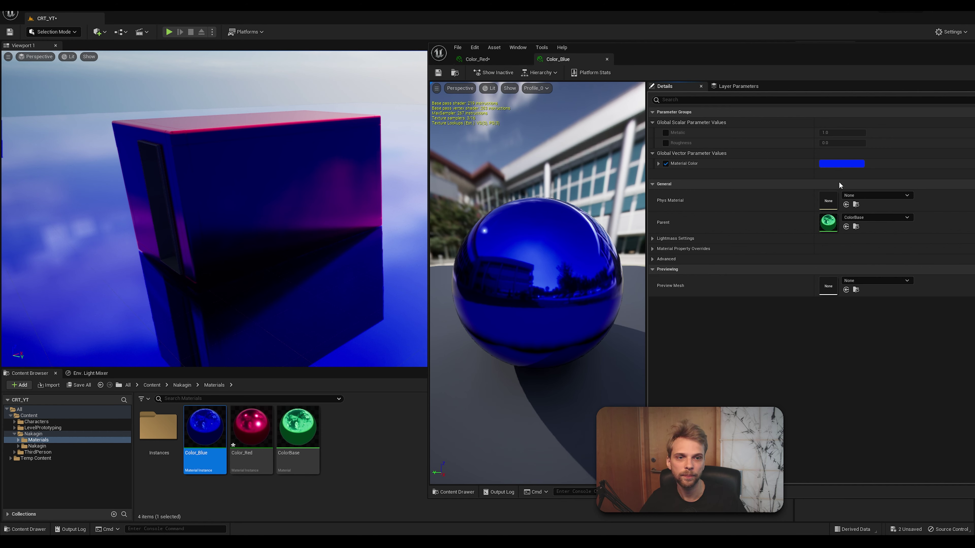
left_click(665, 132)
left_click(665, 143)
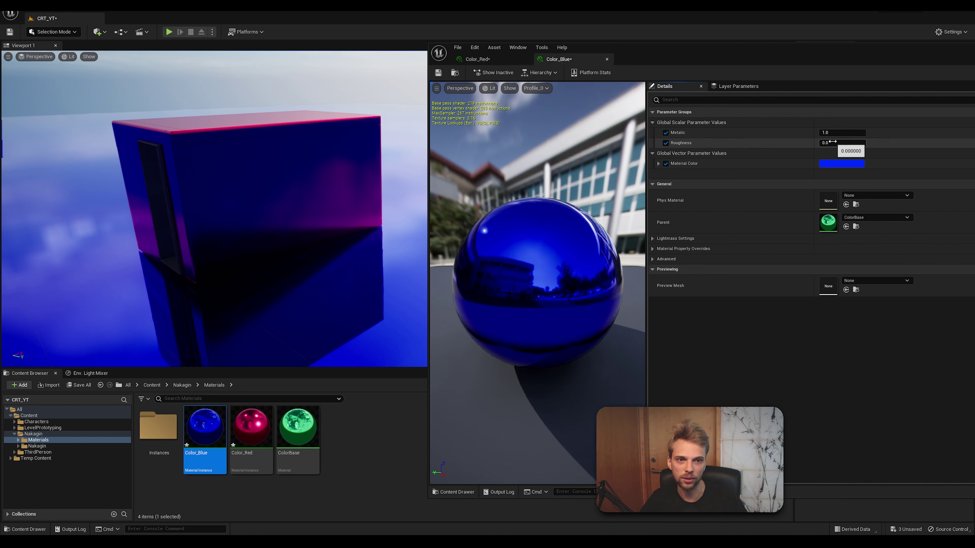
Set Color_Blue's Roughness to 0.208 and its Metalic value to 0.
mouse_move(842, 142)
left_mouse_down()
mouse_move(872, 143)
mouse_move(823, 133)
mouse_move(837, 132)
left_mouse_up()
type("0")
key("Return")
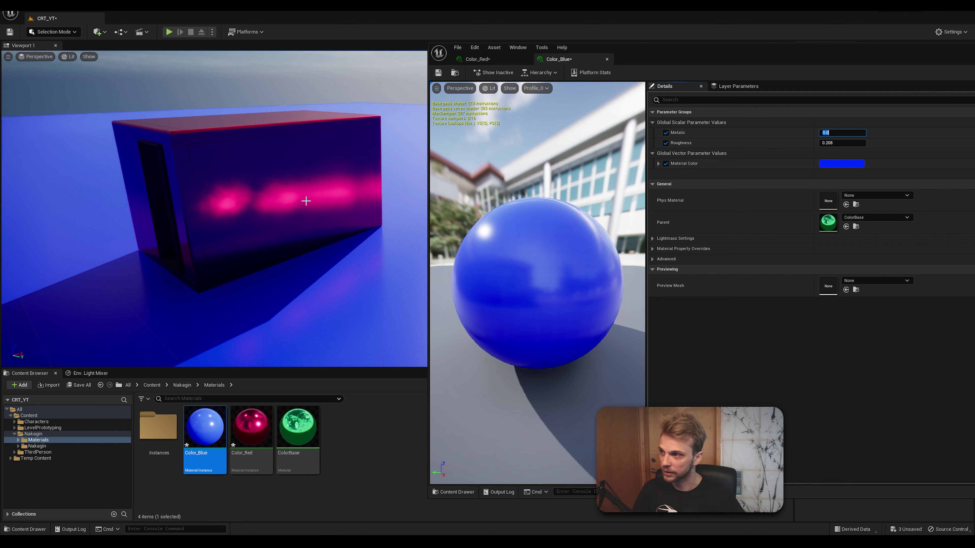
Rename the Color_Blue material instance to Color_Dark_Grey and the Color_Red instance to Color_Light_Grey.
key("ctrl+s")
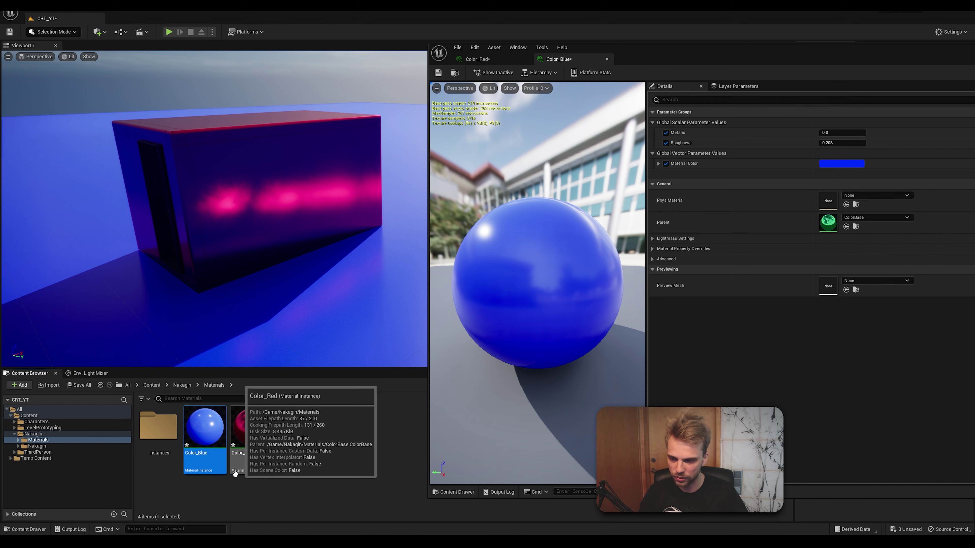
left_click(207, 454)
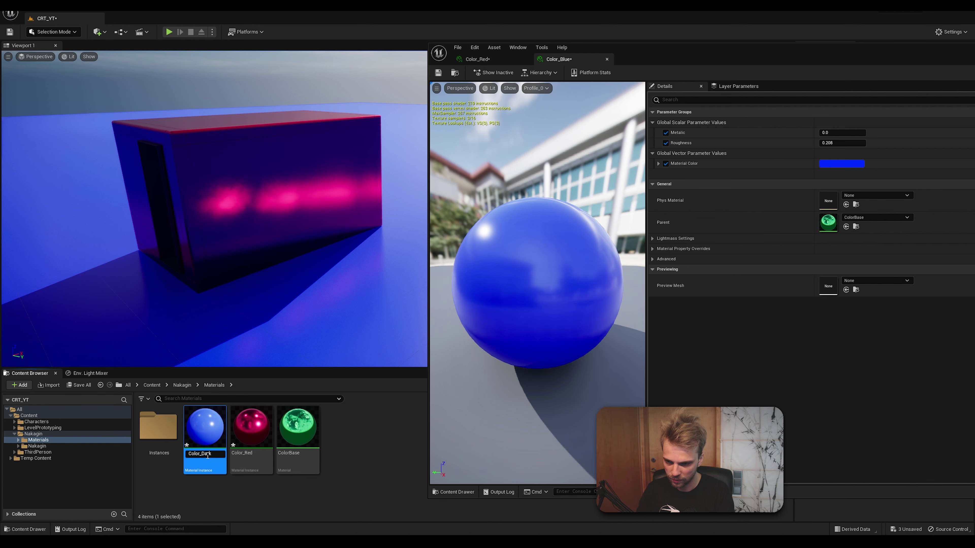
key("Return")
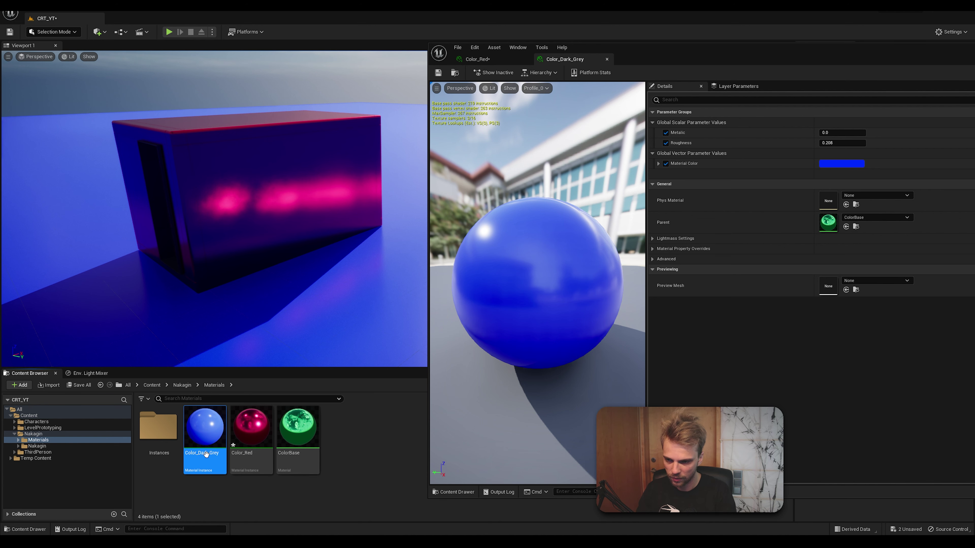
left_click(248, 434)
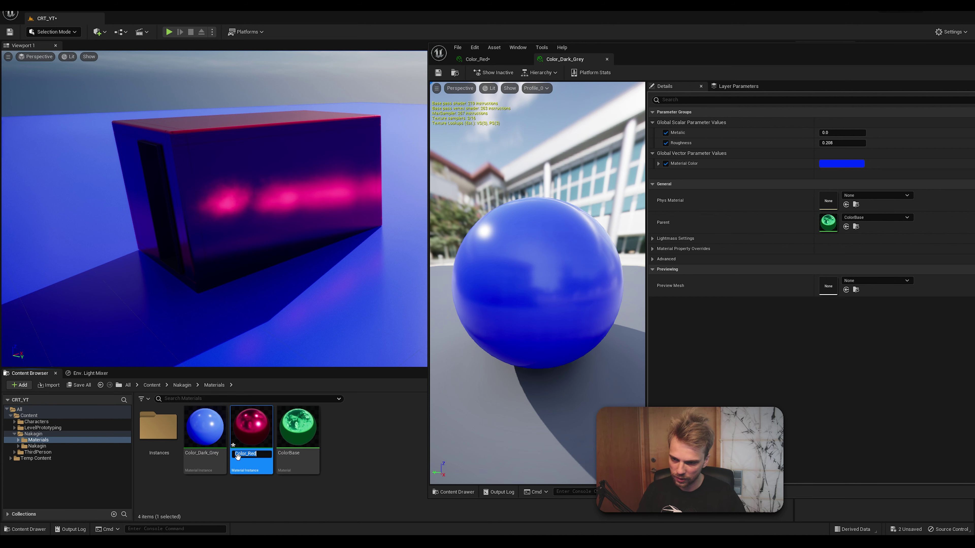
key("F2")
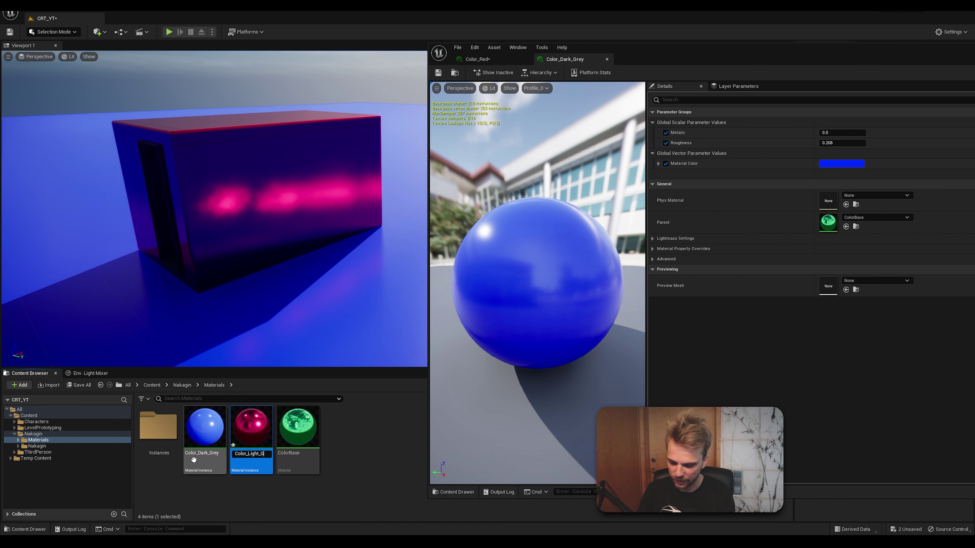
type("Color_Light_Grey")
key("Return")
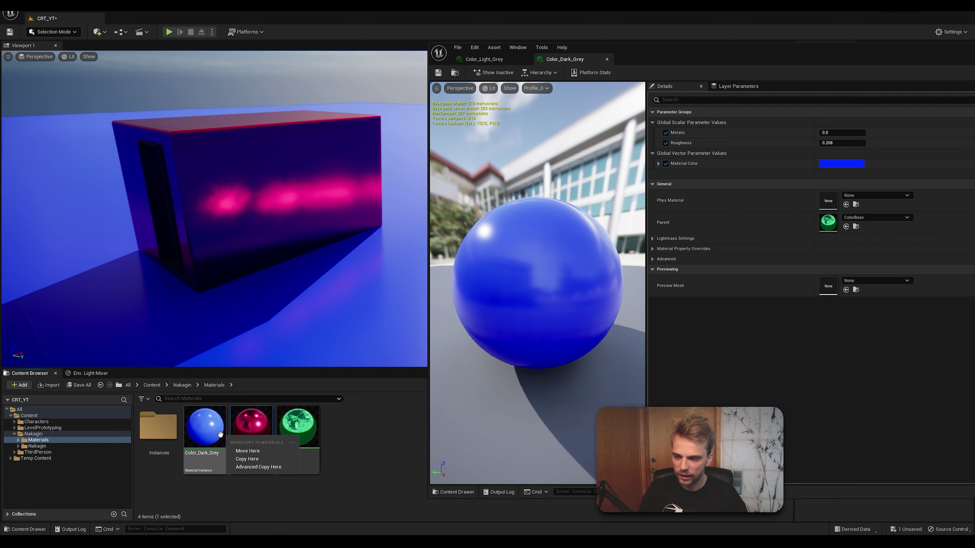
Move the Color_Dark_Grey and Color_Light_Grey instances into the Instances folder.
left_click(211, 433, "ctrl")
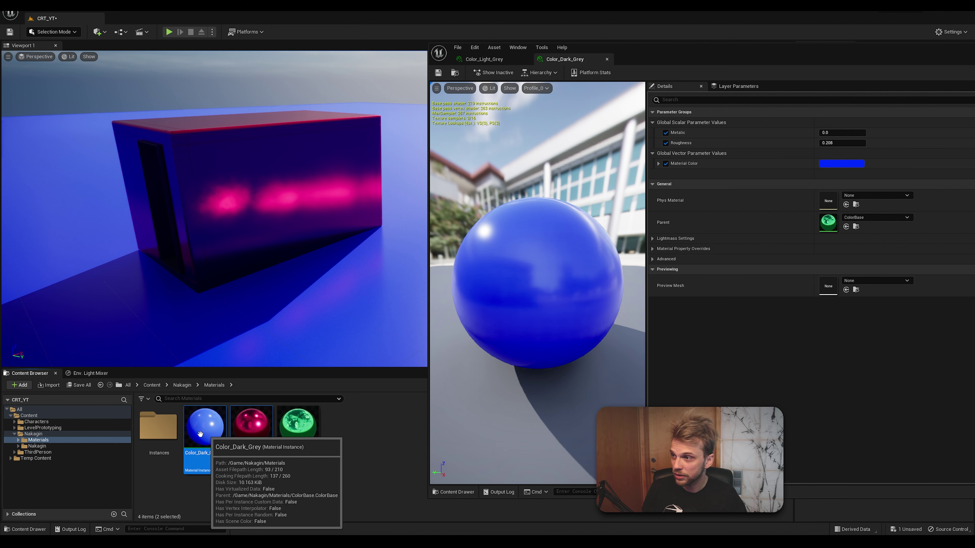
left_click_drag(211, 433, 165, 440)
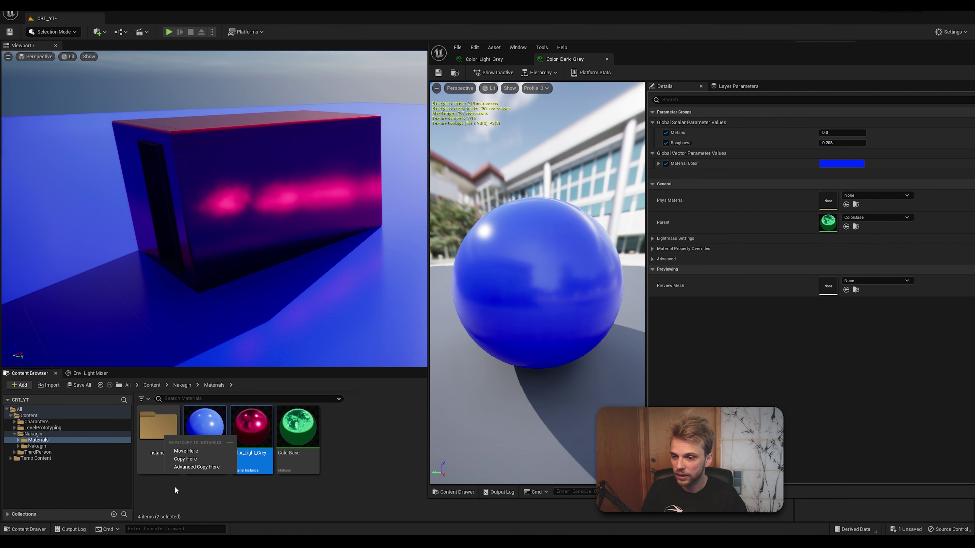
left_click(184, 451)
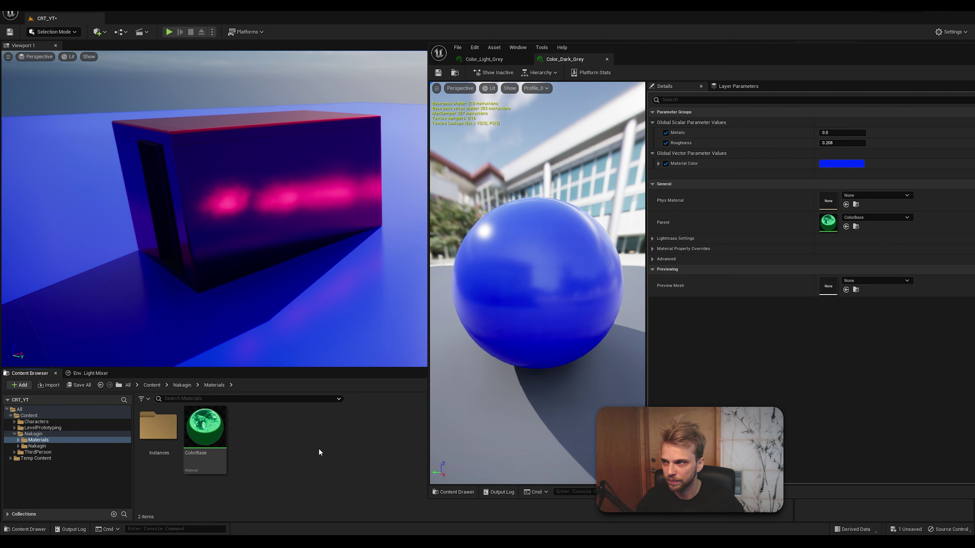
left_click(195, 429)
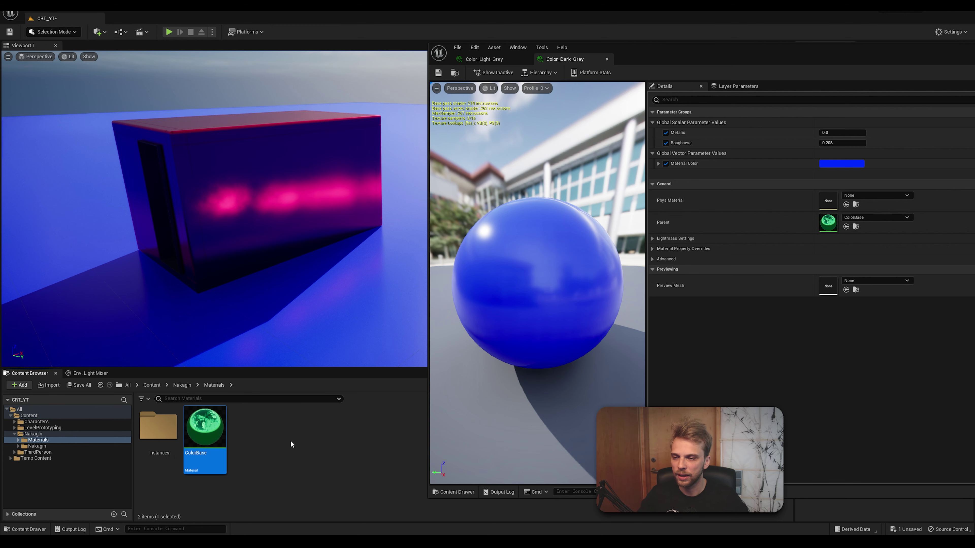
left_click(279, 435)
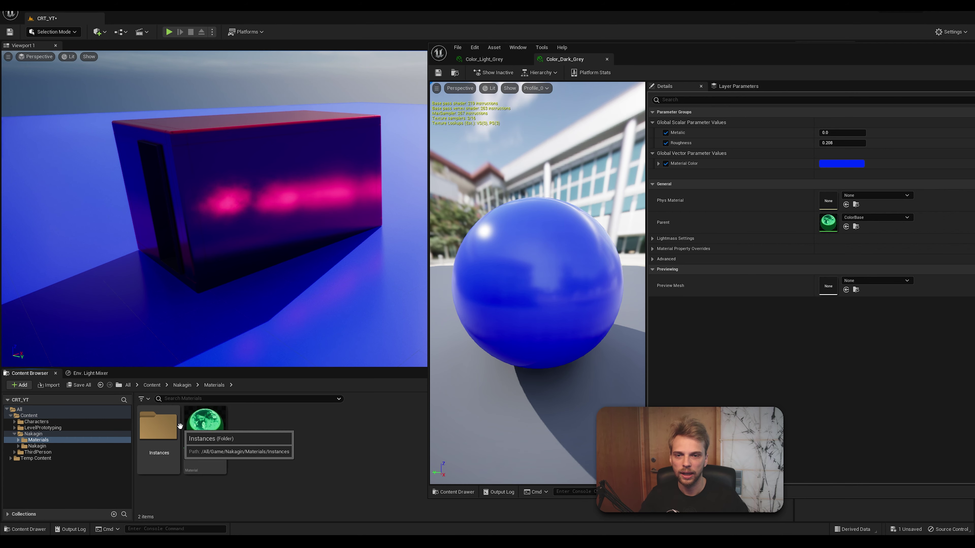
Set the green and blue channels of Color_Dark_Grey's Material Color to 0.
left_click(844, 167)
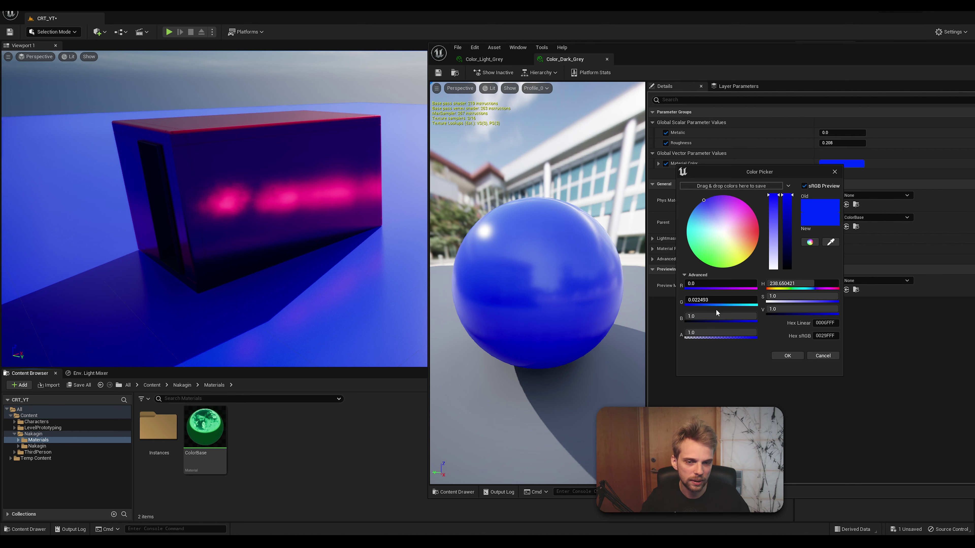
left_click(708, 300)
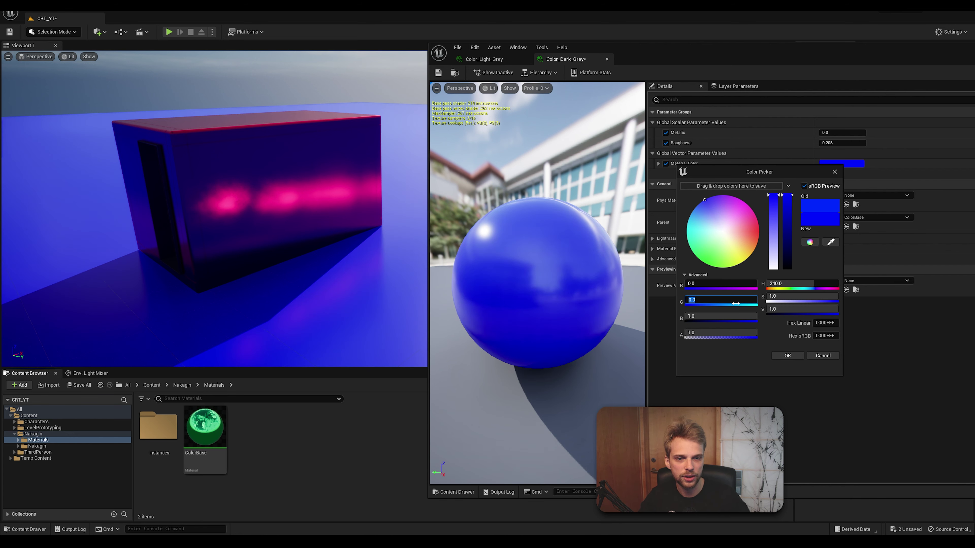
left_click(716, 317)
type("0")
key("Return")
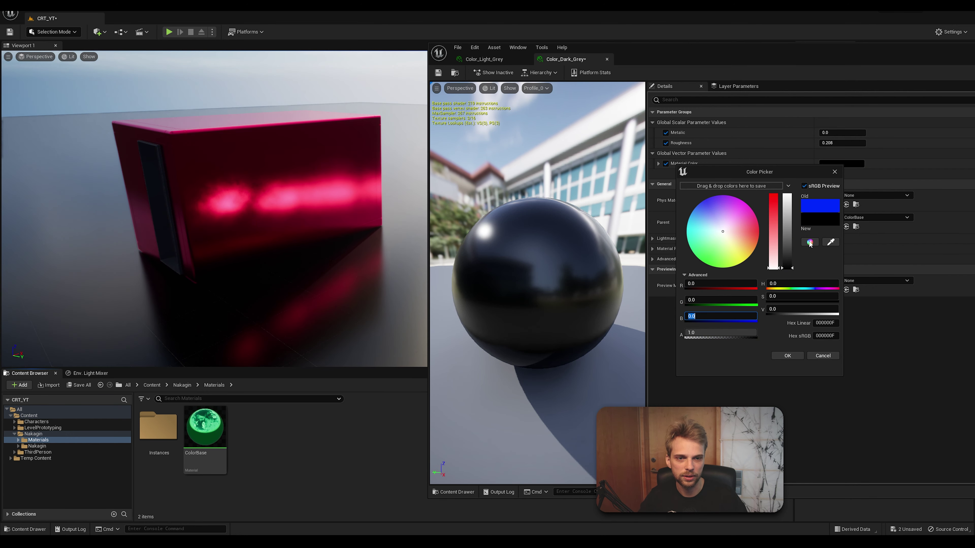
Try a yellow for Color_Dark_Grey's Material Color and reset its red and green channels to 0.
left_click(740, 263)
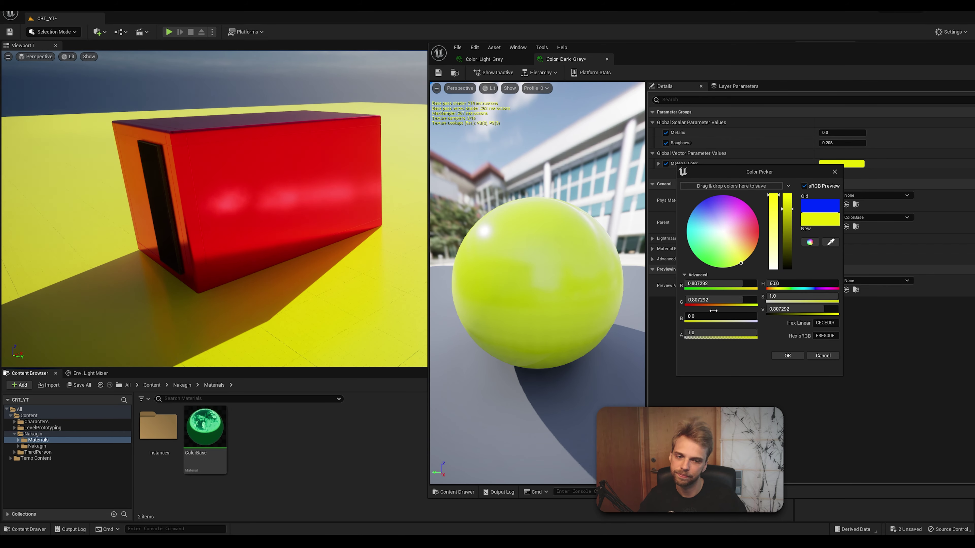
left_click(700, 286)
type("0")
key("Return")
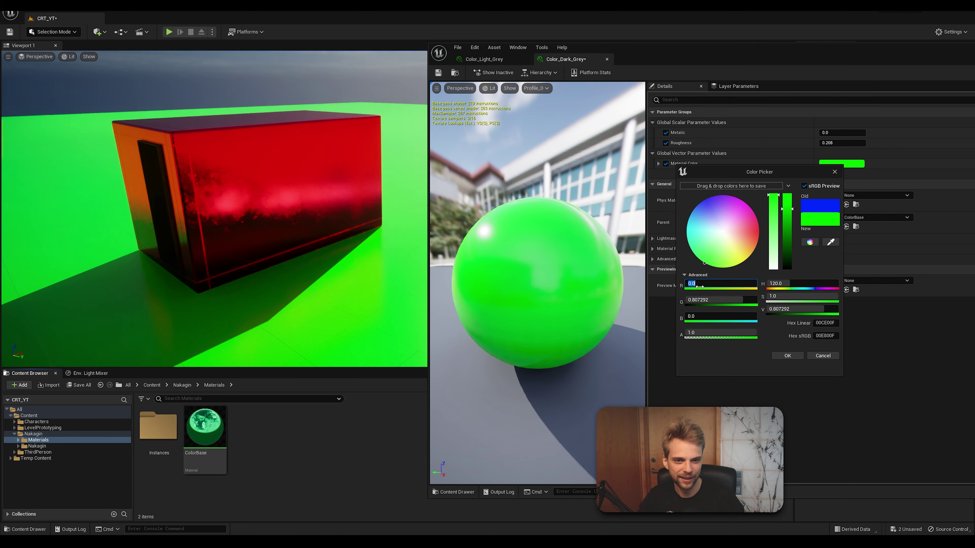
left_click(710, 301)
type("0")
key("Return")
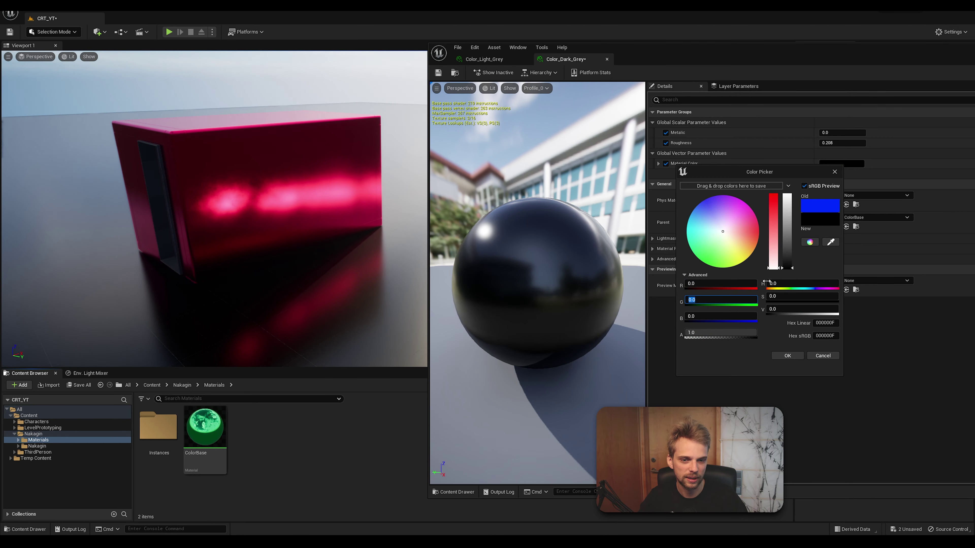
Try brightness values 0.125, 0.078 and 0.234 for Color_Dark_Grey's Material Color, and accept a dark grey with value 0.062.
left_click(802, 311)
type("0.125")
key("Return")
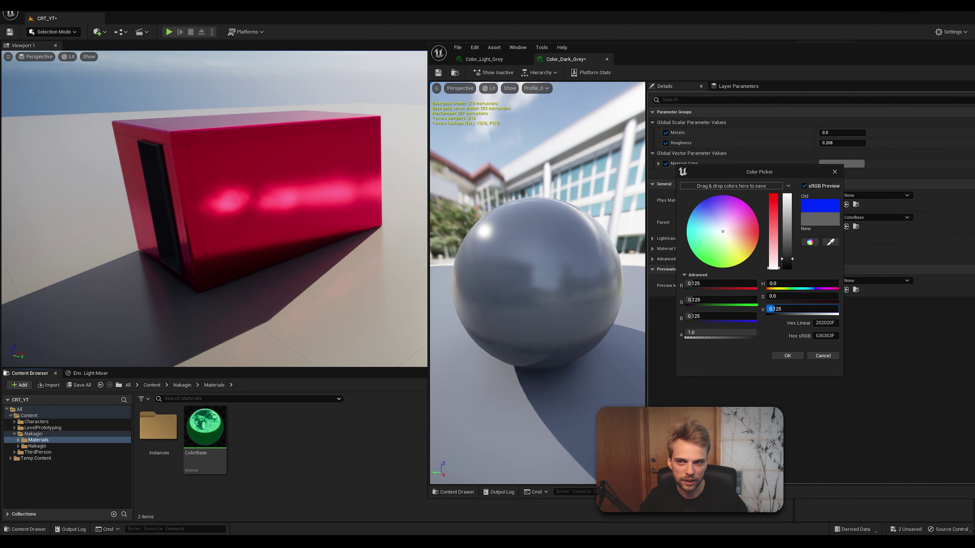
type("0.078")
key("Return")
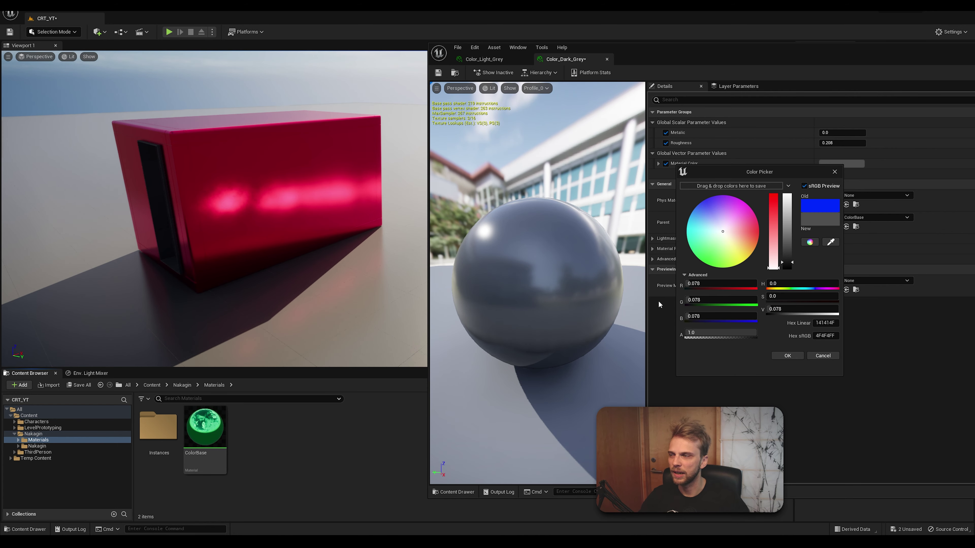
left_click(803, 311)
type("0.234")
key("Return")
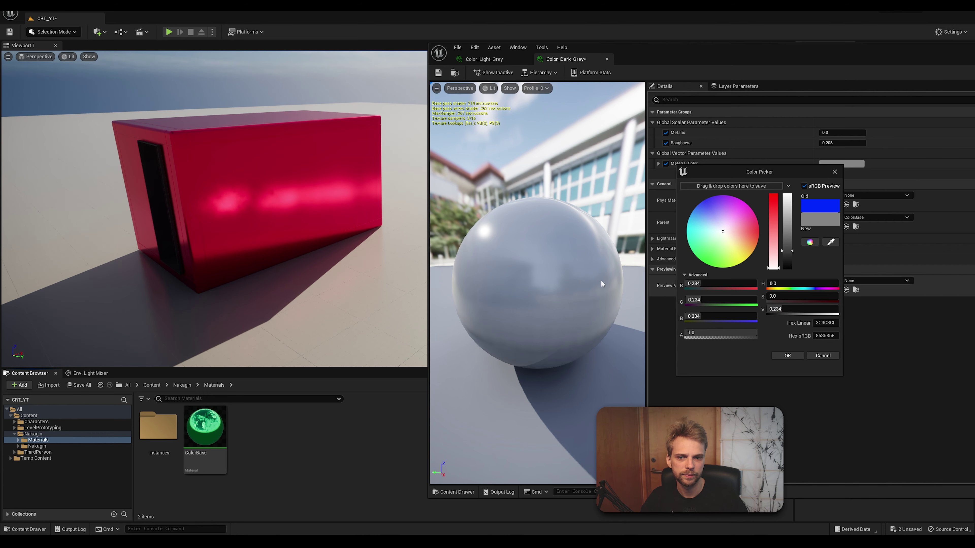
left_click_drag(794, 307, 779, 308)
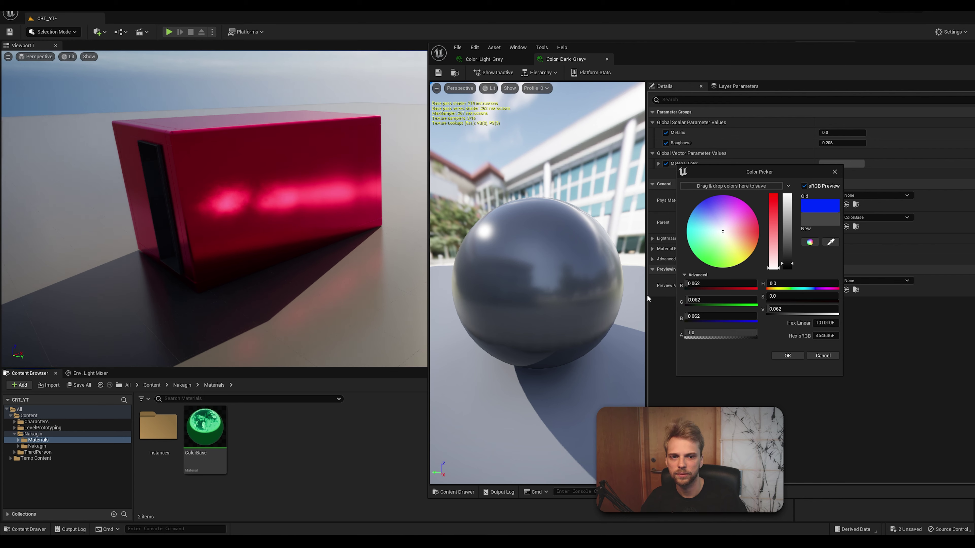
left_click(787, 356)
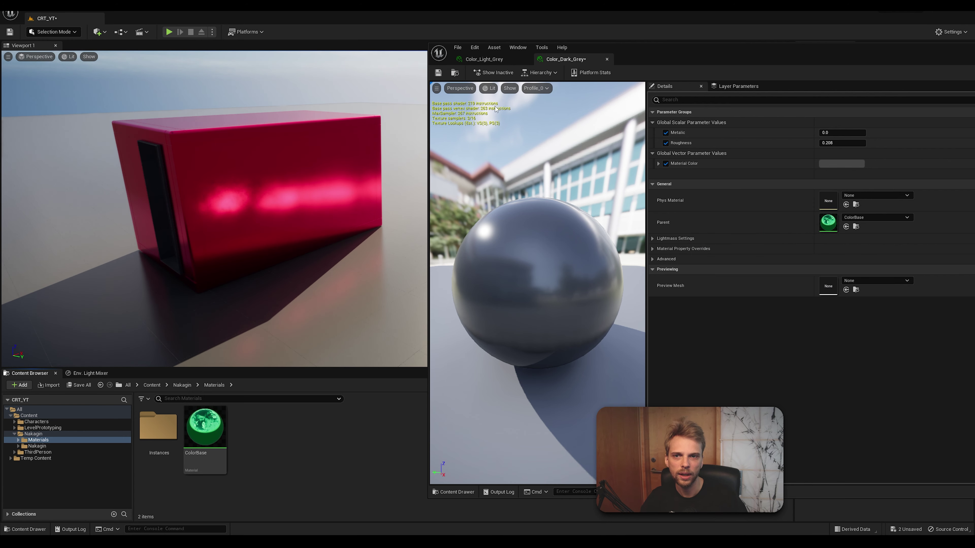
Set the red, green and blue channels of Color_Light_Grey's Material Color to 0.
left_click(513, 57)
left_click(842, 163)
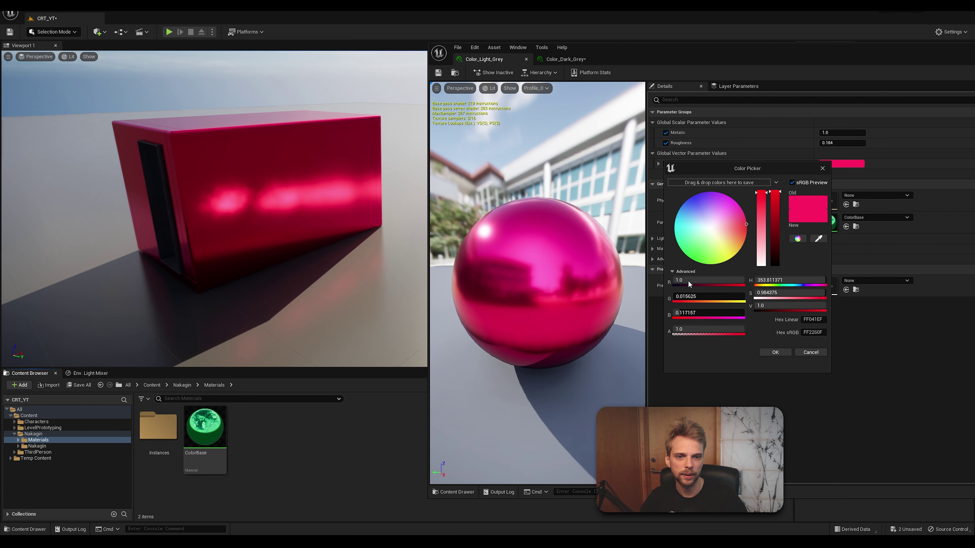
left_click(694, 281)
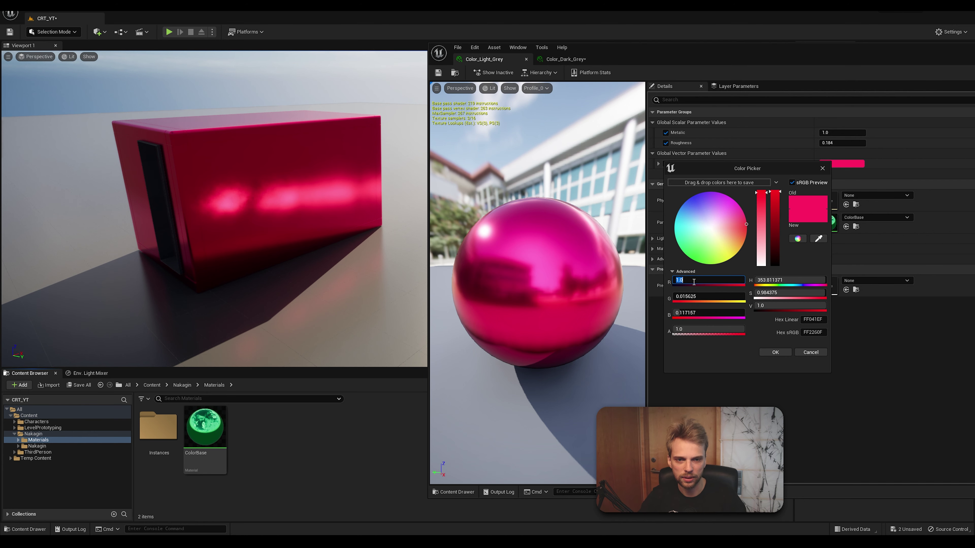
type("0")
key("Tab")
type("0")
key("Tab")
type("0")
key("Return")
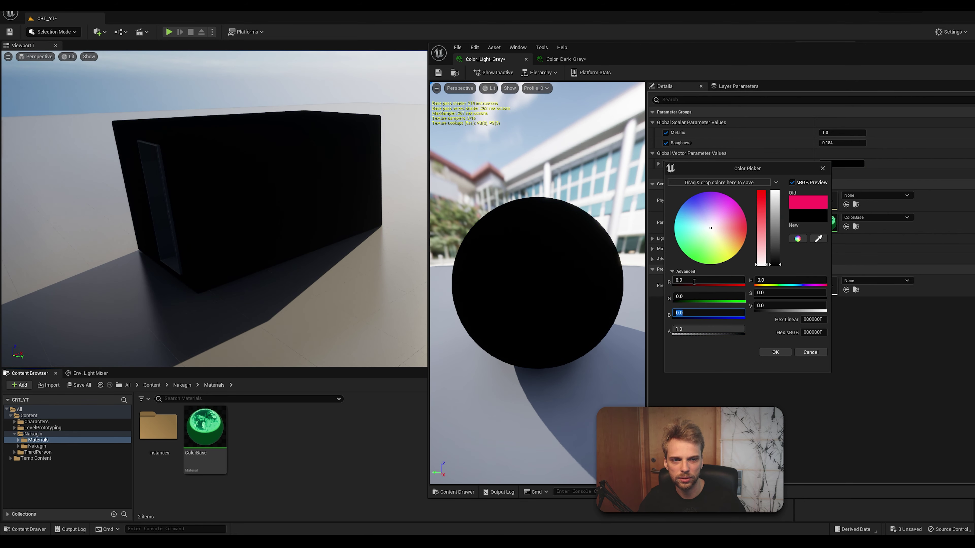
Raise the brightness value of Color_Light_Grey's Material Color to 0.807 and accept the colour.
left_click(771, 306)
type("0.156")
key("Return")
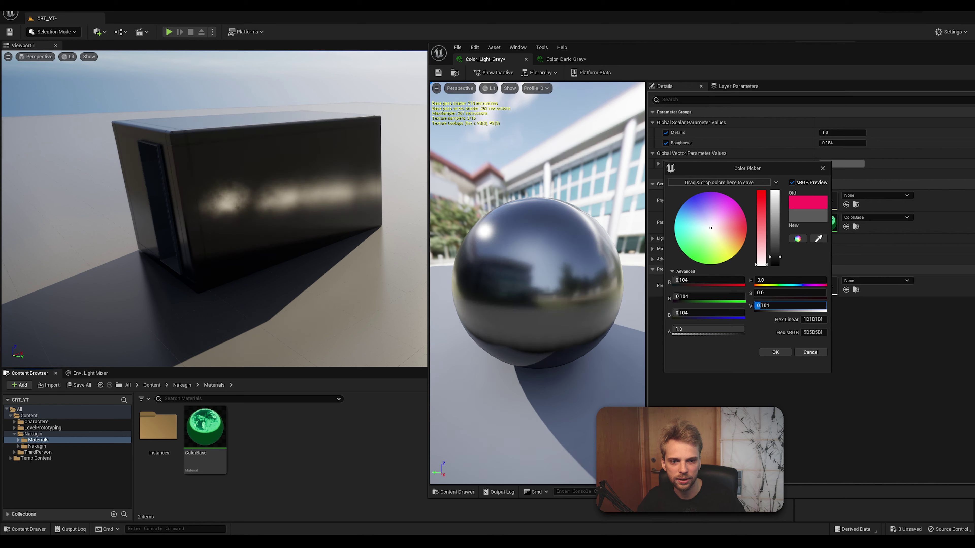
left_click_drag(783, 305, 812, 306)
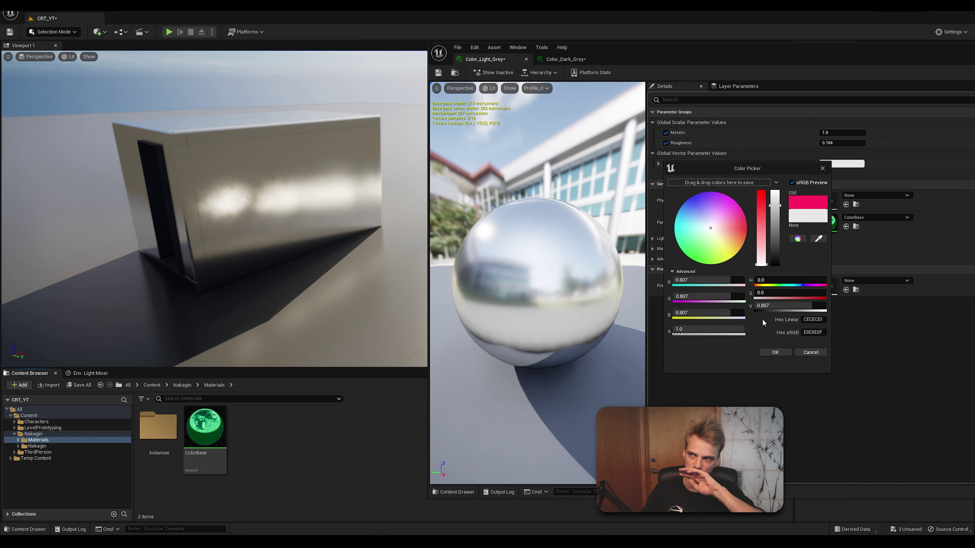
left_click(775, 352)
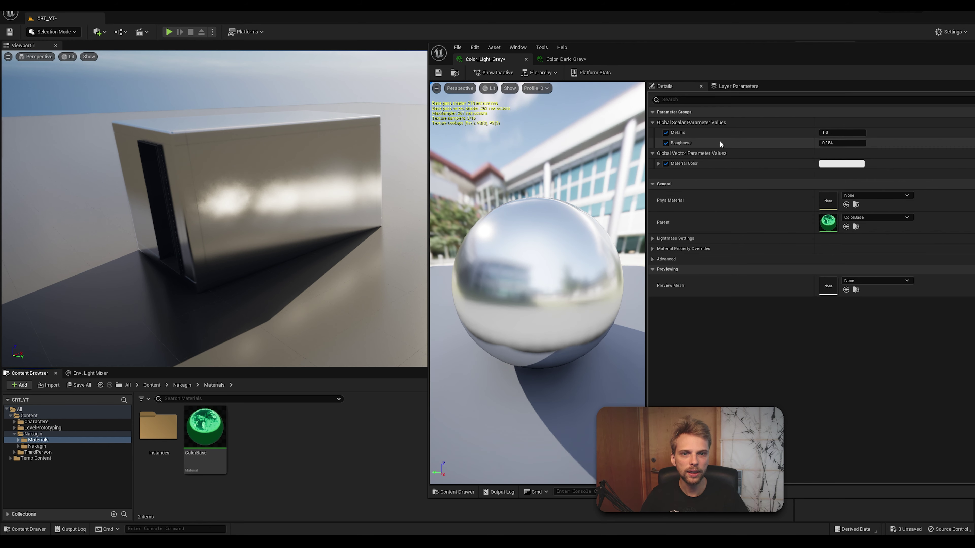
Set Color_Light_Grey's Metalic parameter to 0 and Color_Dark_Grey's Roughness parameter to 0.2.
left_click_drag(841, 132, 825, 132)
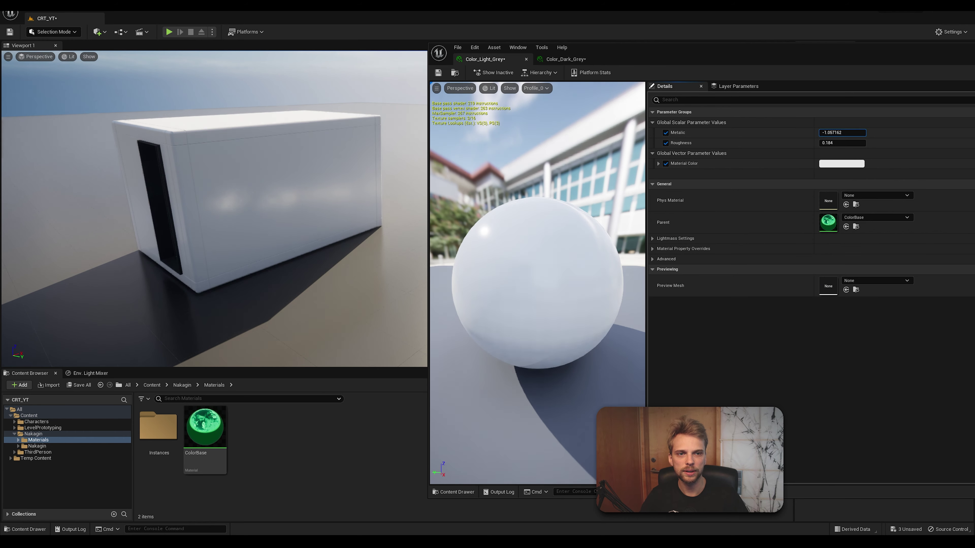
left_click(840, 133)
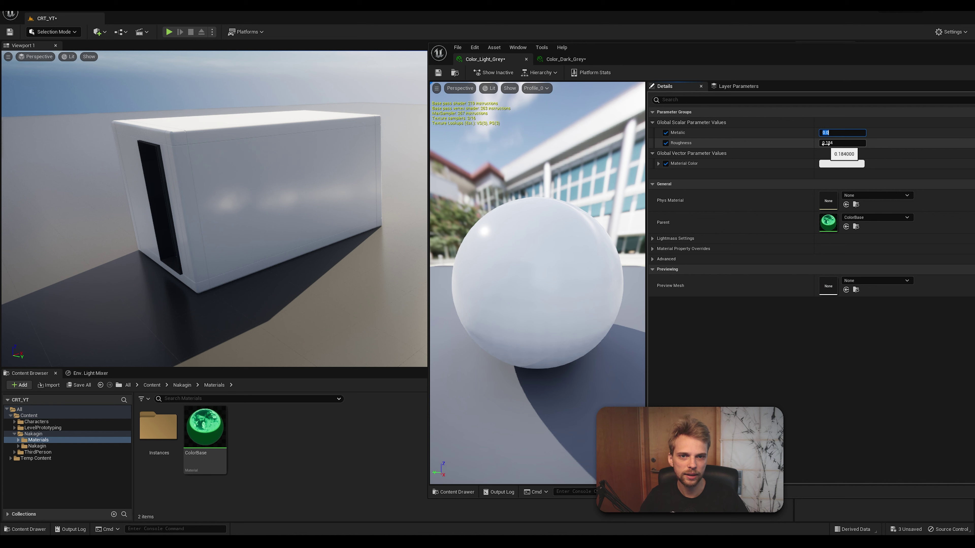
left_click(827, 143)
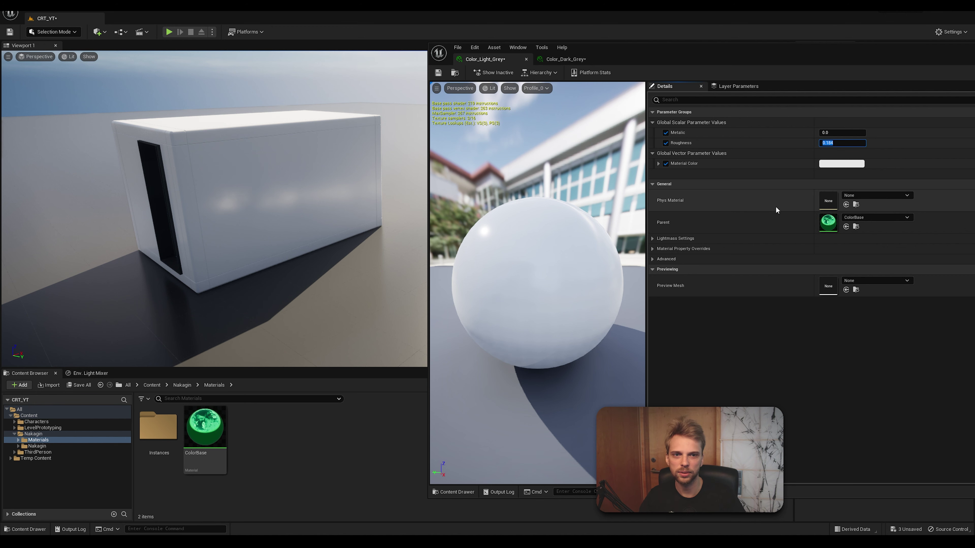
left_click(565, 59)
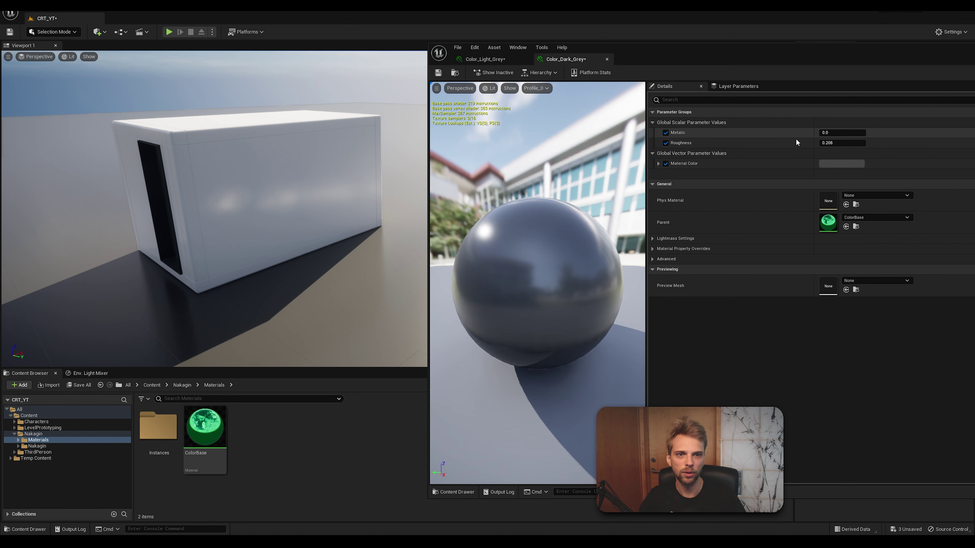
left_click(842, 142)
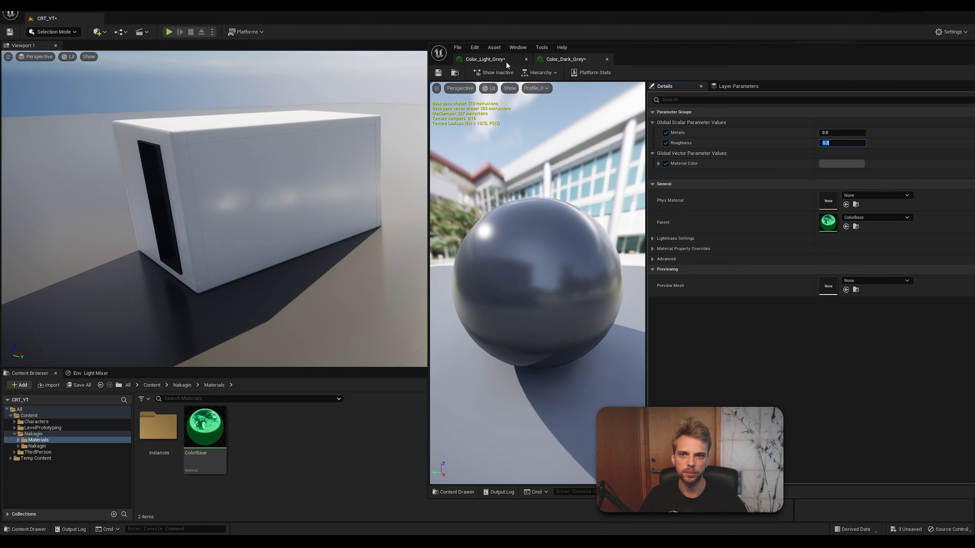
Save the Color_Light_Grey and Color_Dark_Grey instances and close Color_Light_Grey.
left_click(485, 59)
key("ctrl+s")
left_click(561, 59)
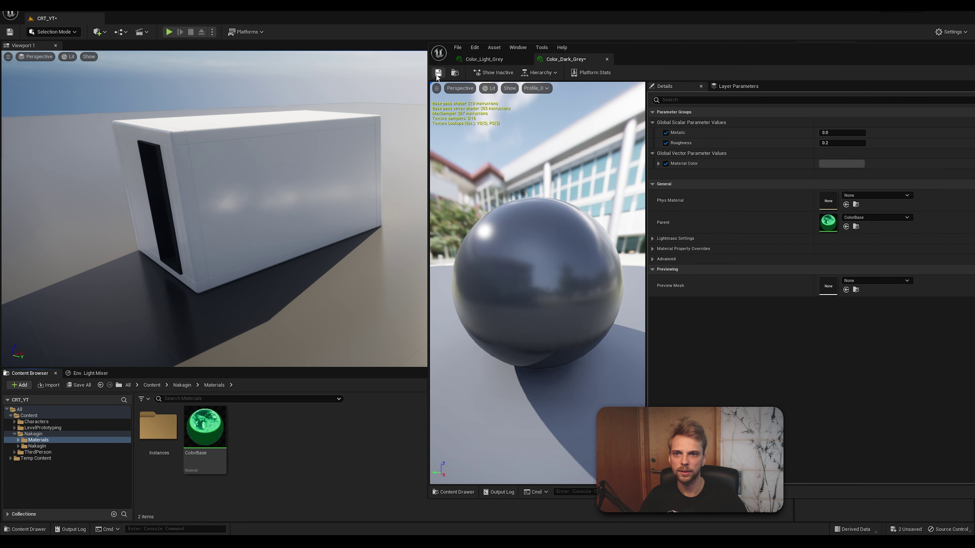
left_click(526, 59)
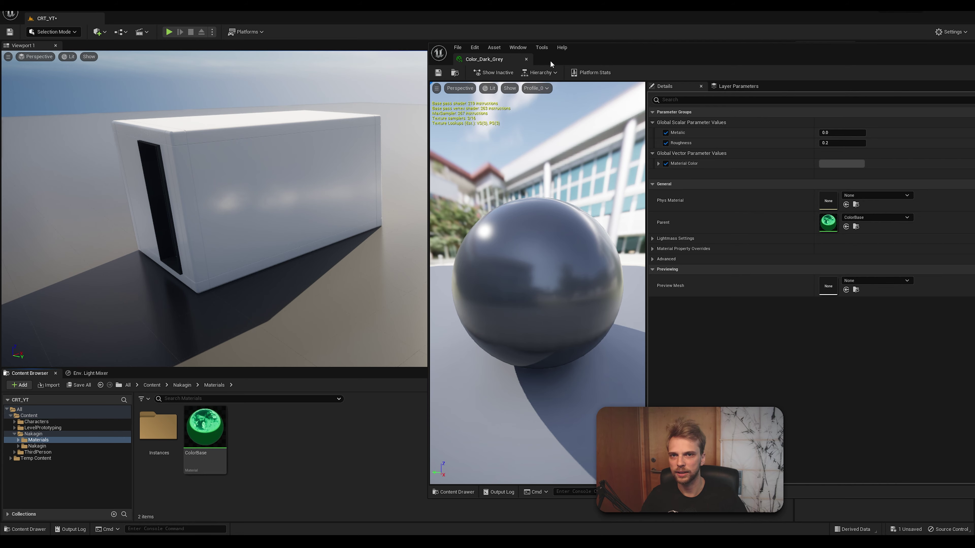
Close the Color_Dark_Grey instance and create a new material named Glass_Master in the Materials folder.
left_click(527, 59)
right_click_drag(527, 59, 365, 209)
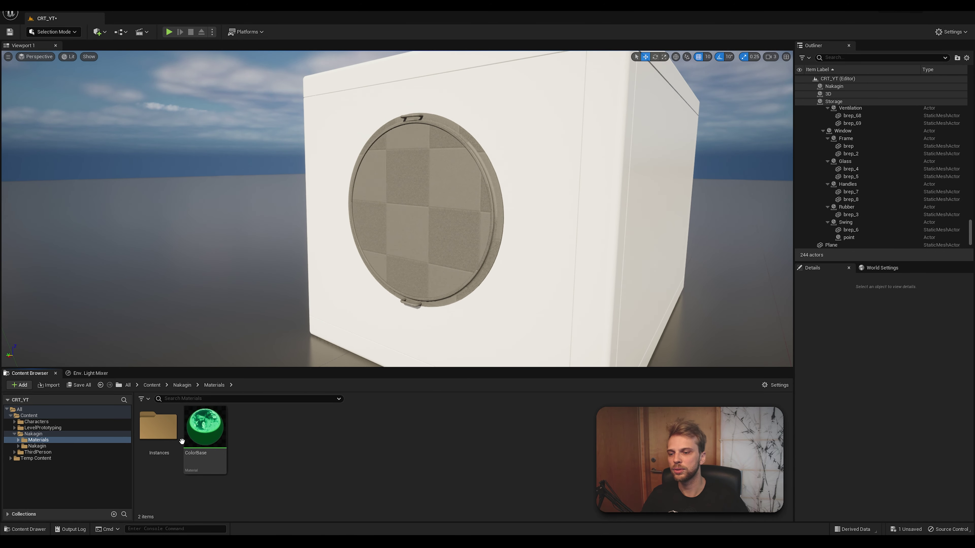
left_click(205, 447)
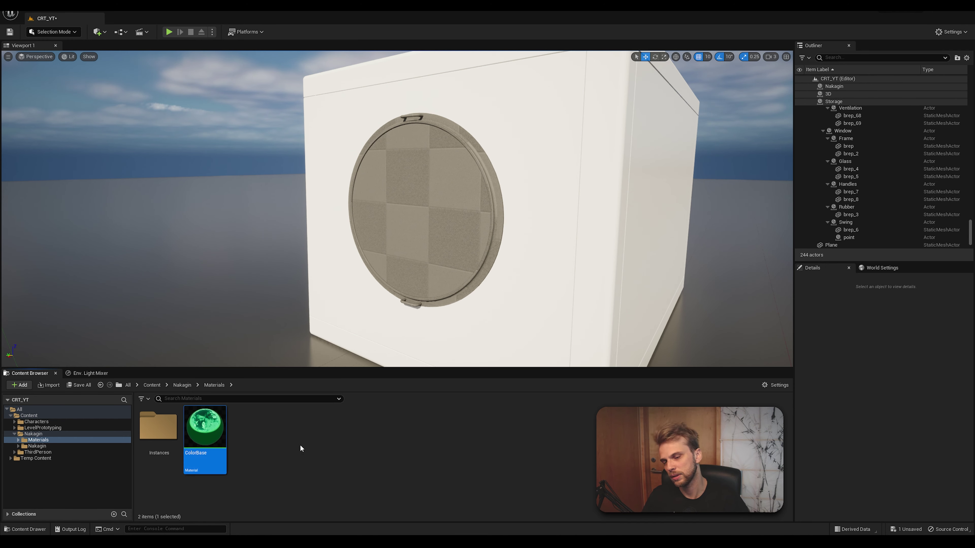
left_click(300, 444)
right_click(281, 444)
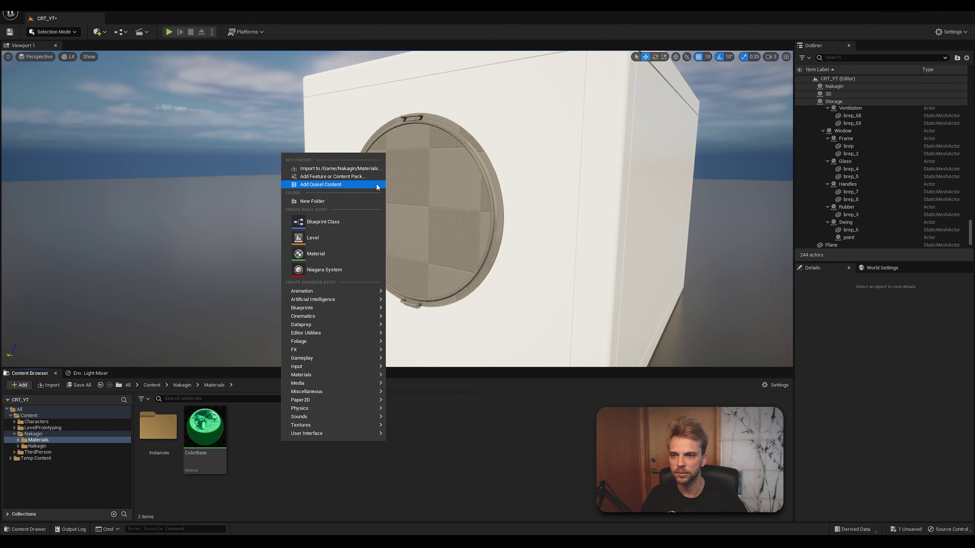
left_click(328, 256)
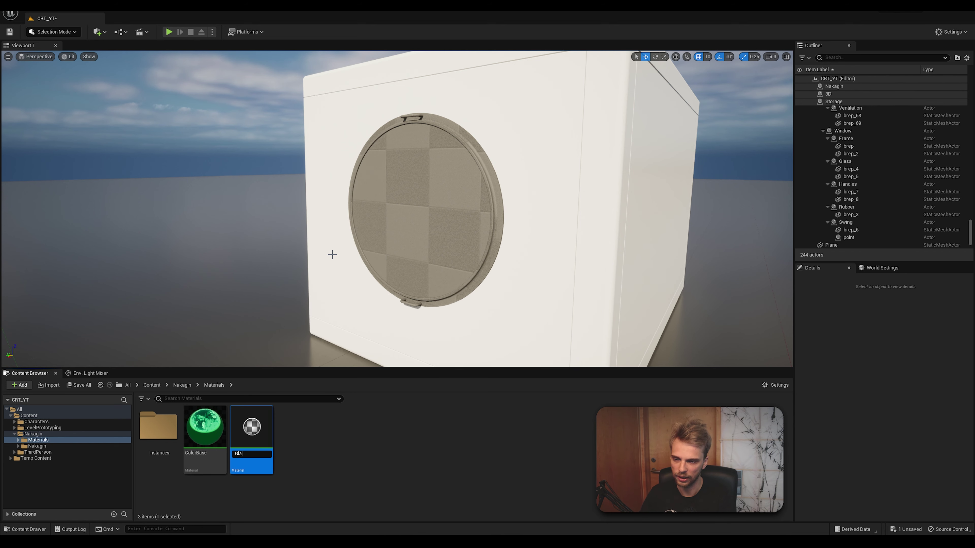
type("Glass_Maste")
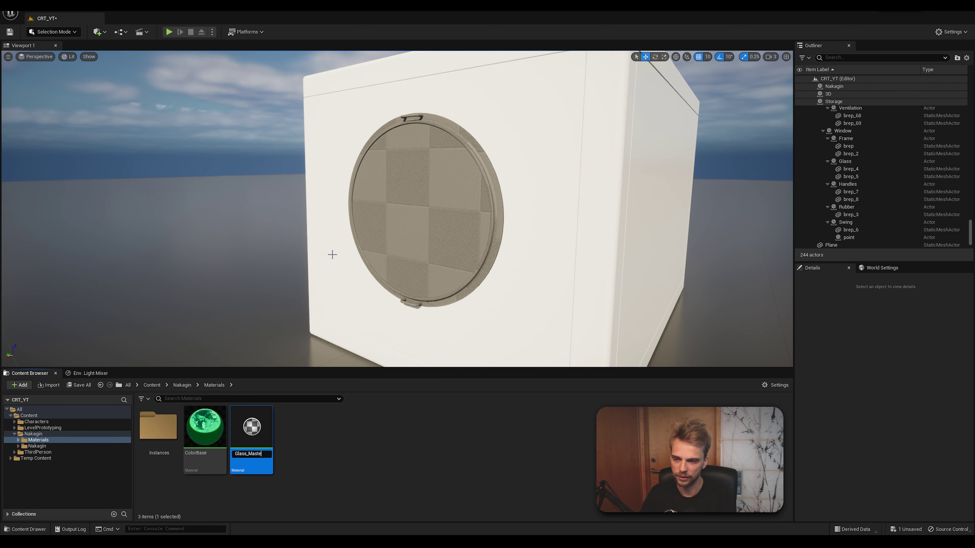
type("r")
key("Return")
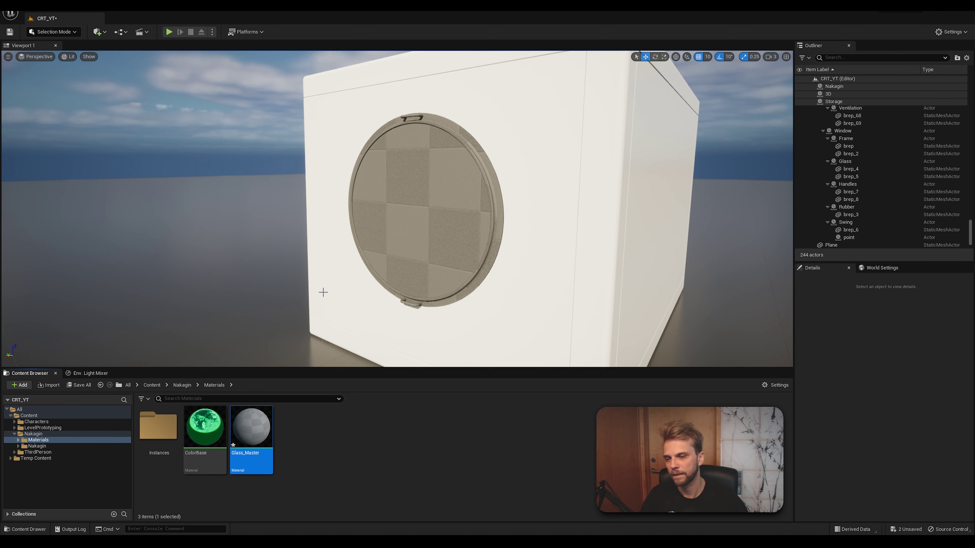
Open the Glass_Master material for editing and set its Blend Mode to Translucent.
double_click(255, 426)
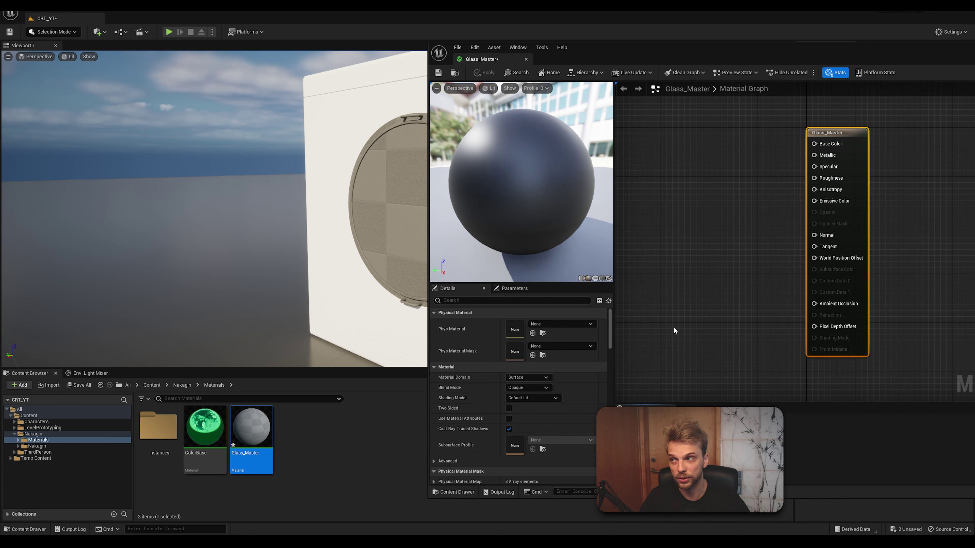
left_click_drag(667, 60, 365, 44)
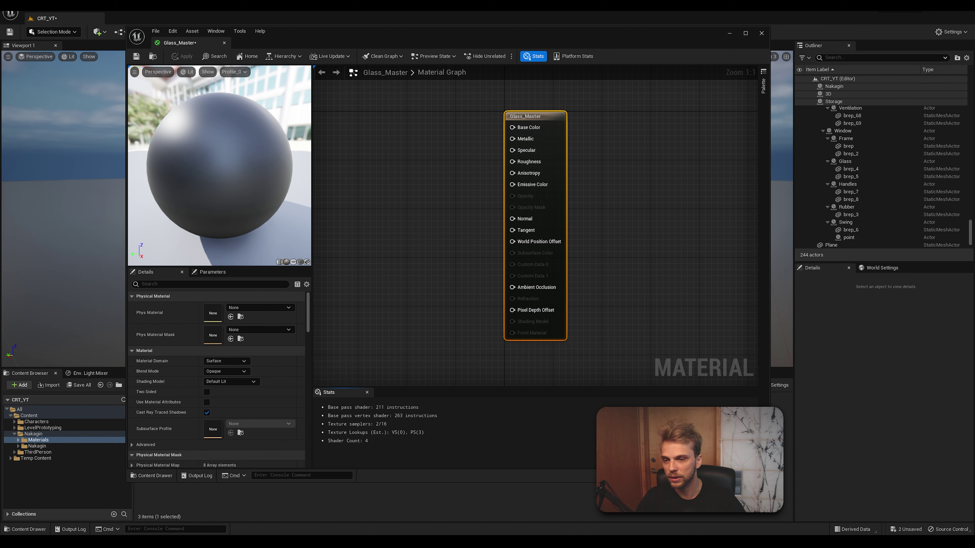
left_click(231, 372)
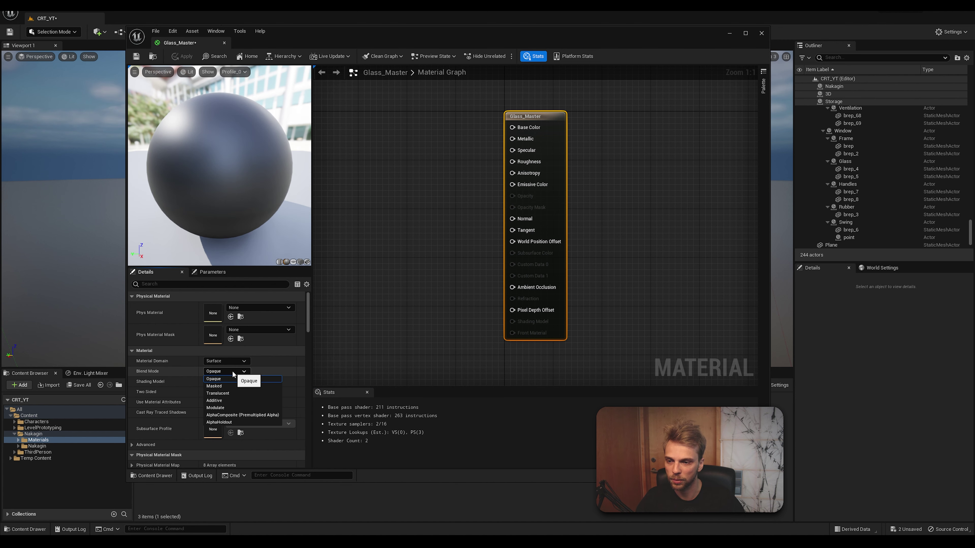
left_click(224, 394)
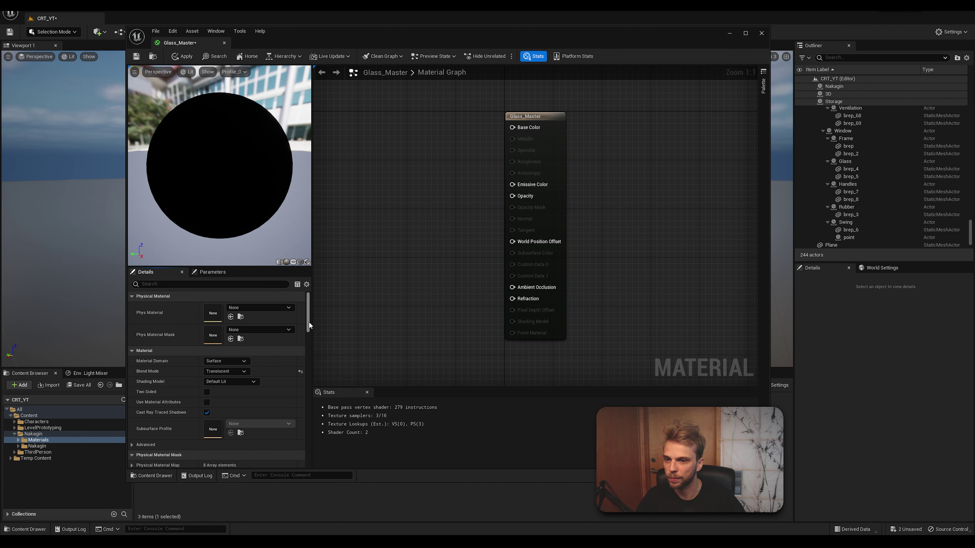
Set Glass_Master's translucency Lighting Mode to Surface TranslucencyVolume.
scroll(310, 321, "down", 4)
scroll(311, 329, "down", 6)
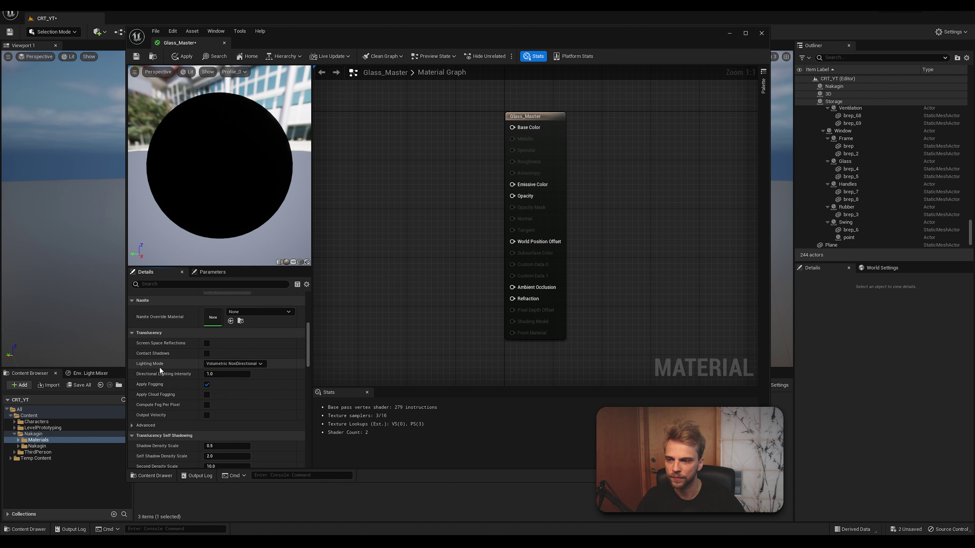
left_click(235, 364)
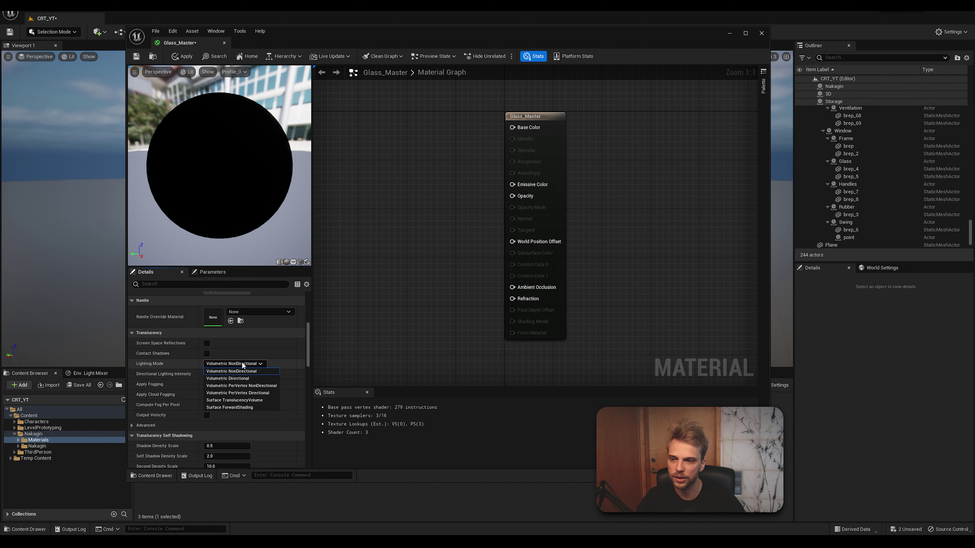
left_click(269, 402)
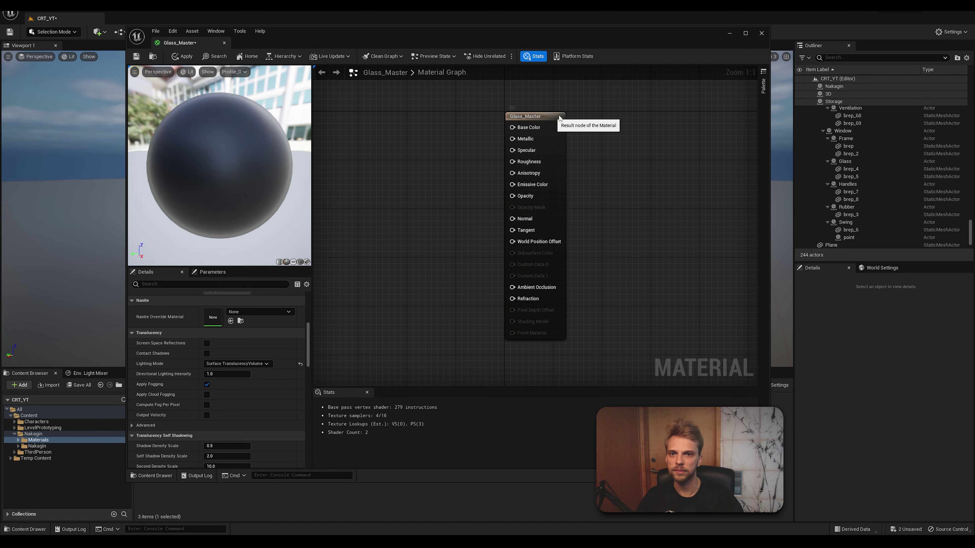
Add a Constant node beside the Glass_Master result node and set its value to 1.
left_click_drag(555, 130, 574, 131)
left_click(446, 132)
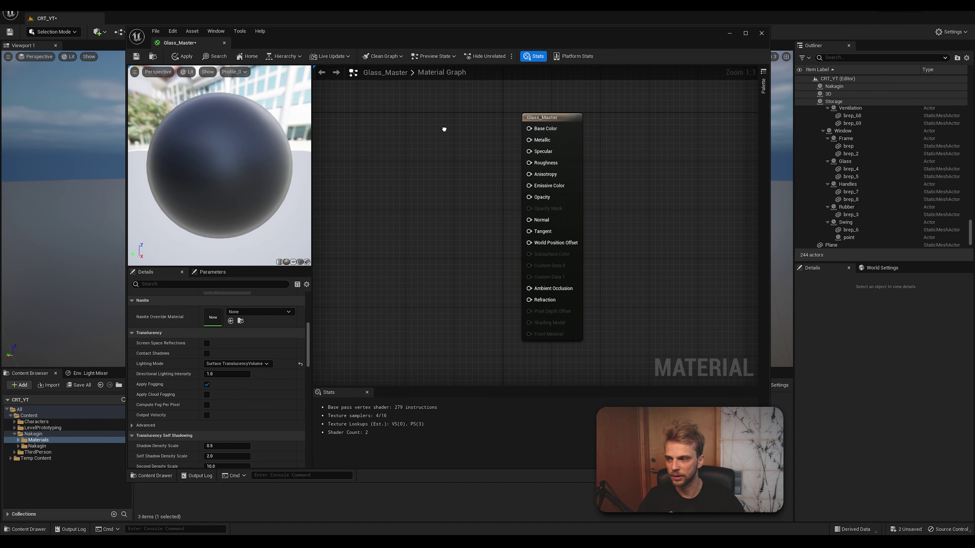
right_click_drag(445, 130, 447, 164)
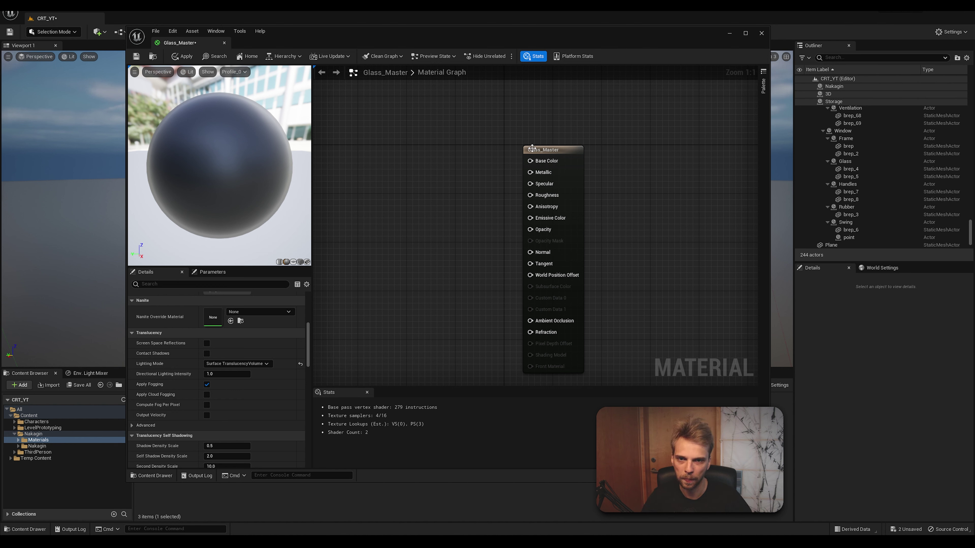
left_click(477, 143)
left_click_drag(515, 161, 480, 159)
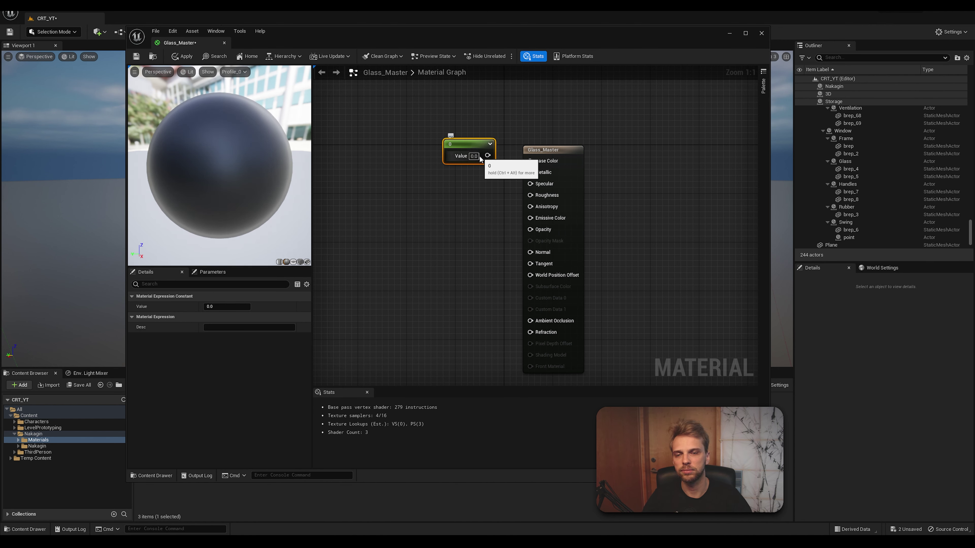
left_click(473, 158)
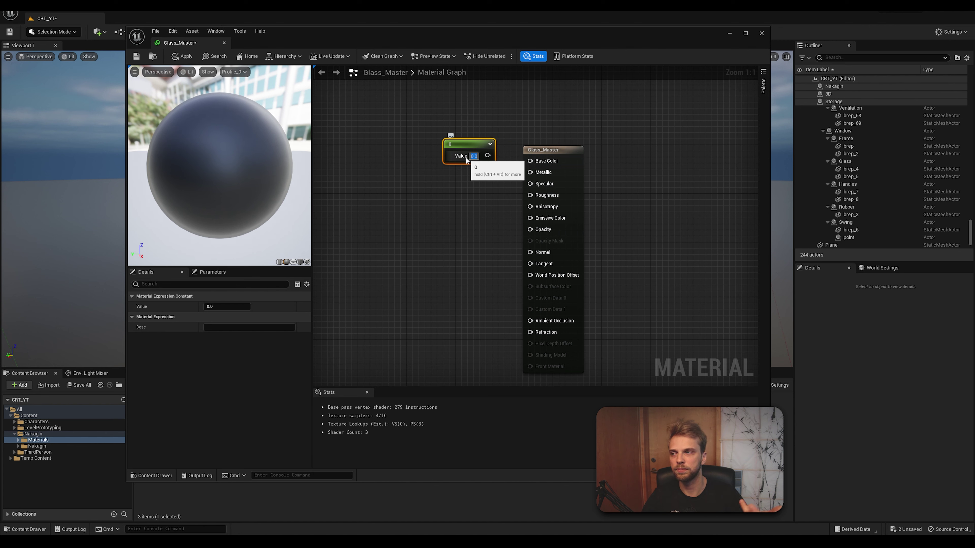
type("1")
key("Return")
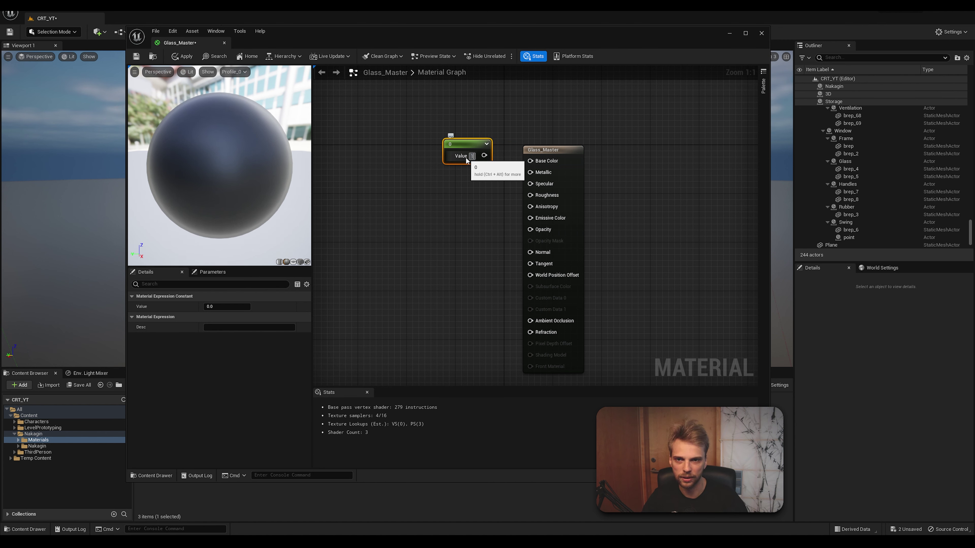
Connect the constant of value 1 to Base Color and line the node up with that input.
left_click_drag(487, 156, 531, 160)
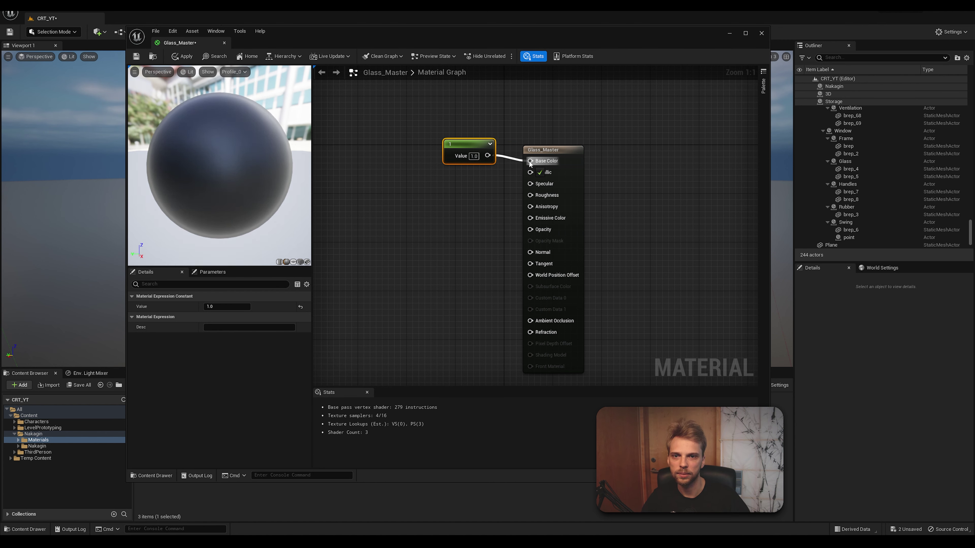
left_click_drag(469, 144, 469, 150)
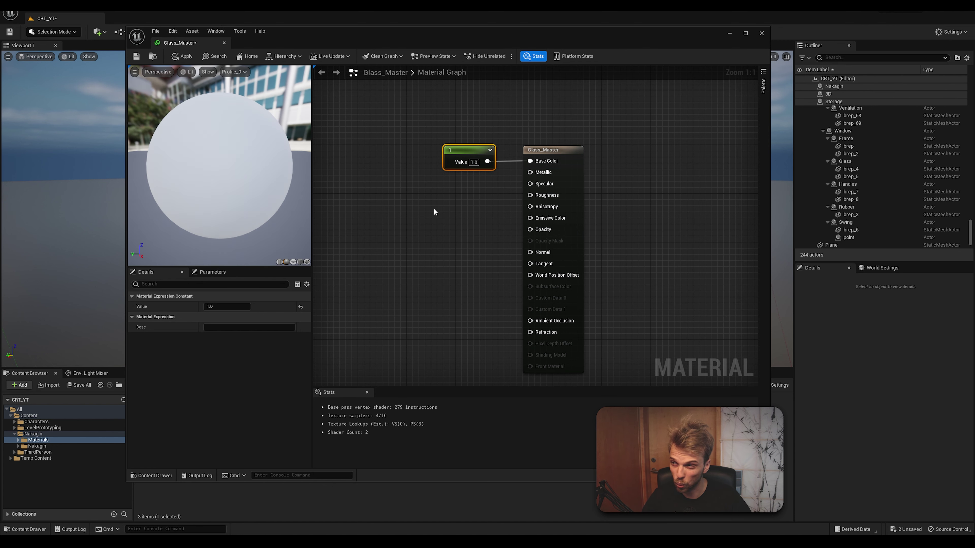
left_click(431, 210)
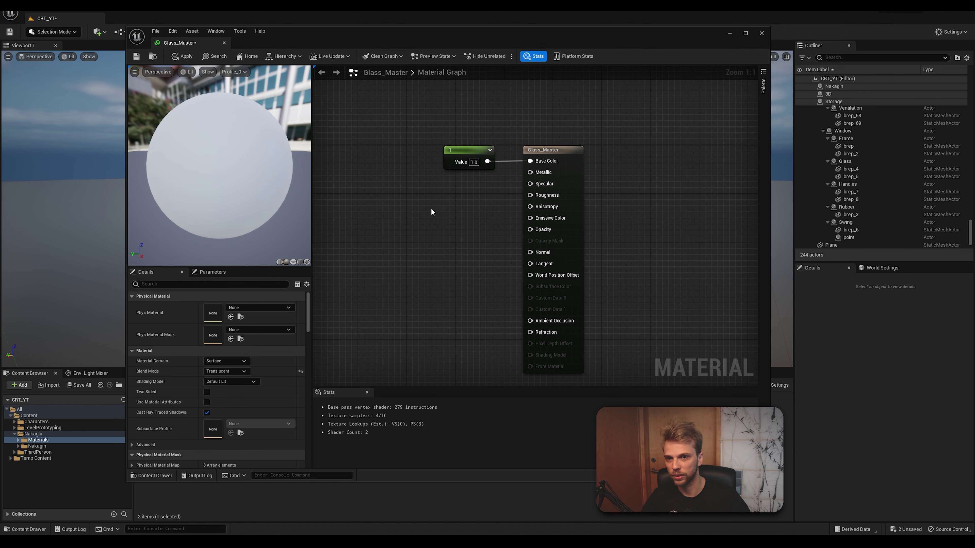
right_click(428, 211)
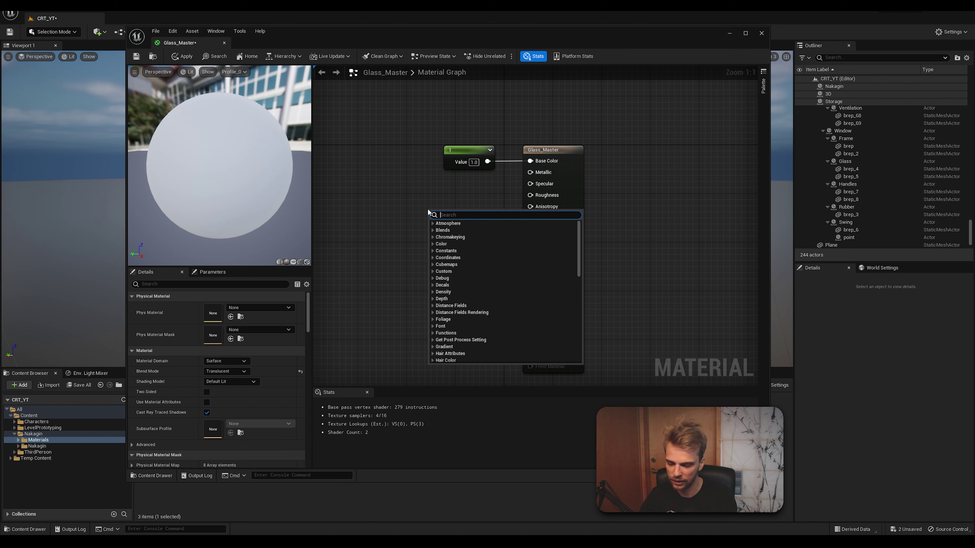
type("constan")
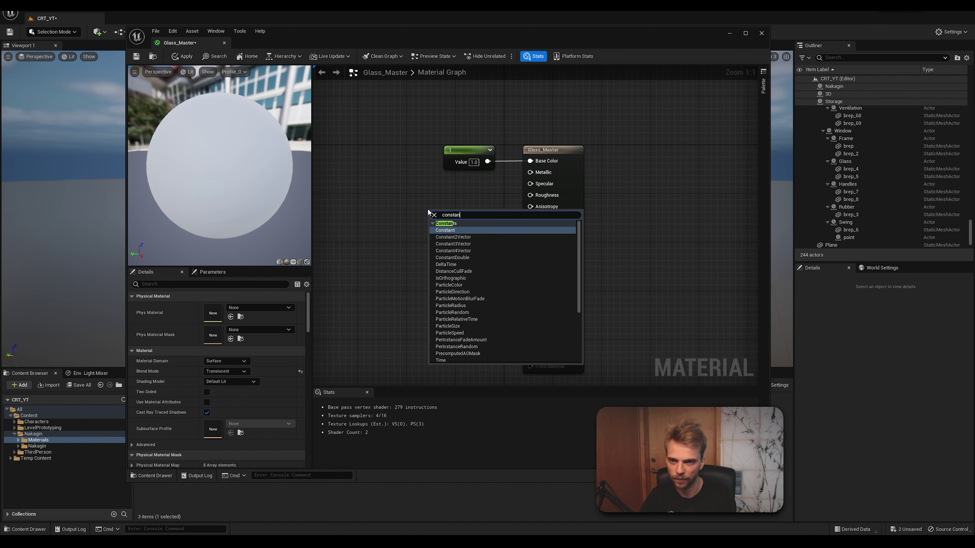
left_click(445, 230)
left_click_drag(449, 214, 449, 150)
left_click(444, 191)
key("Delete")
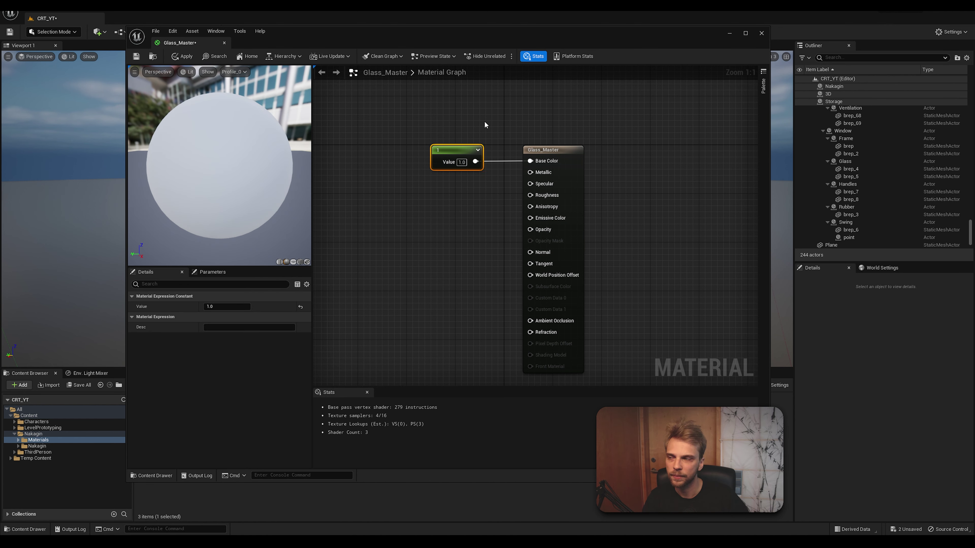
left_click(485, 125)
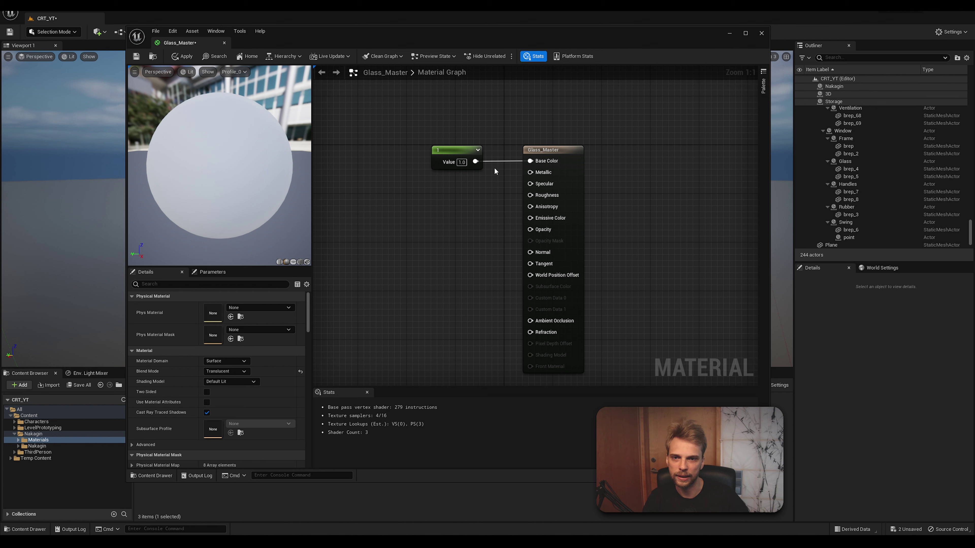
Connect the constant of value 1 to the Metallic input of Glass_Master as well.
mouse_move(475, 162)
left_mouse_down()
mouse_move(530, 175)
mouse_move(461, 169)
mouse_move(469, 169)
left_mouse_up()
left_click(464, 226)
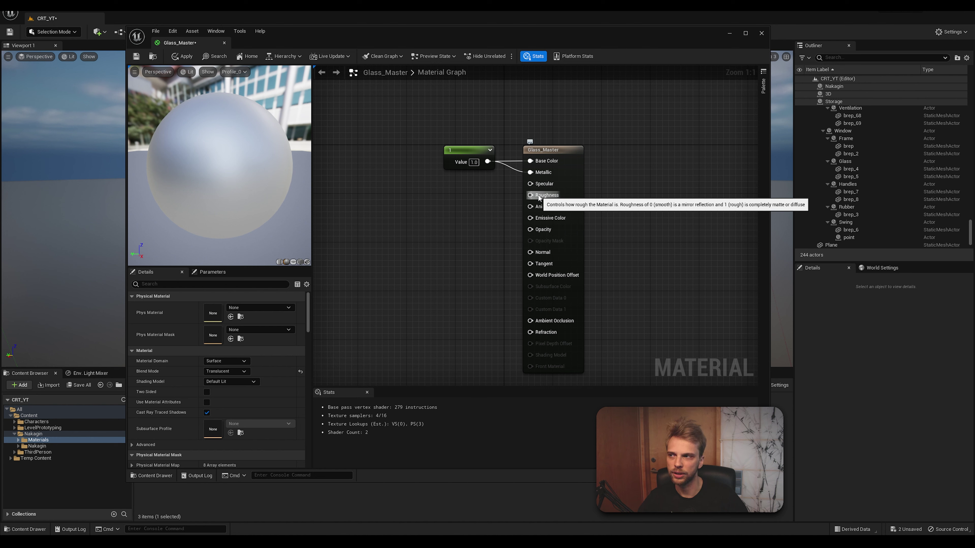
Add a second Constant node below the first one and set its value to 0.02.
left_click(467, 207)
left_click_drag(482, 213, 451, 211)
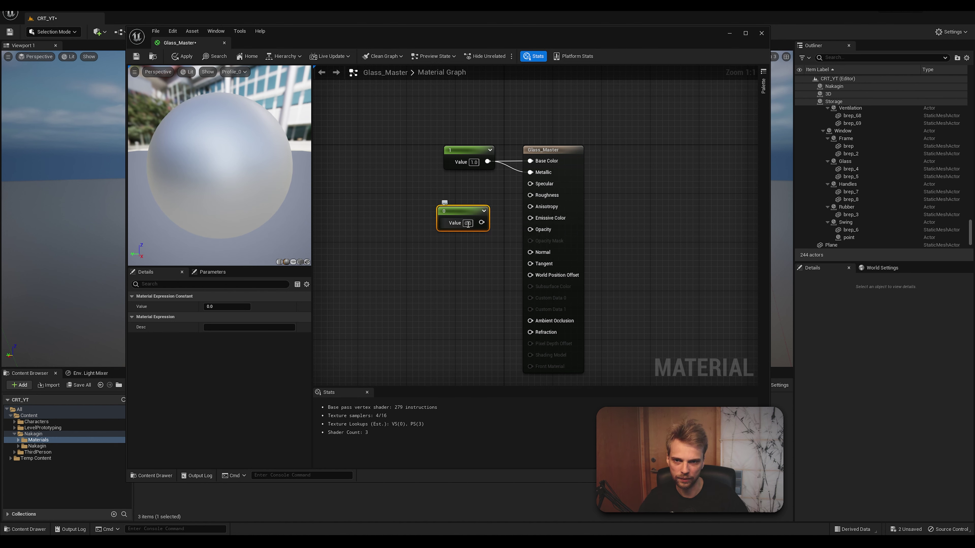
left_click(467, 224)
type("0.02")
key("Return")
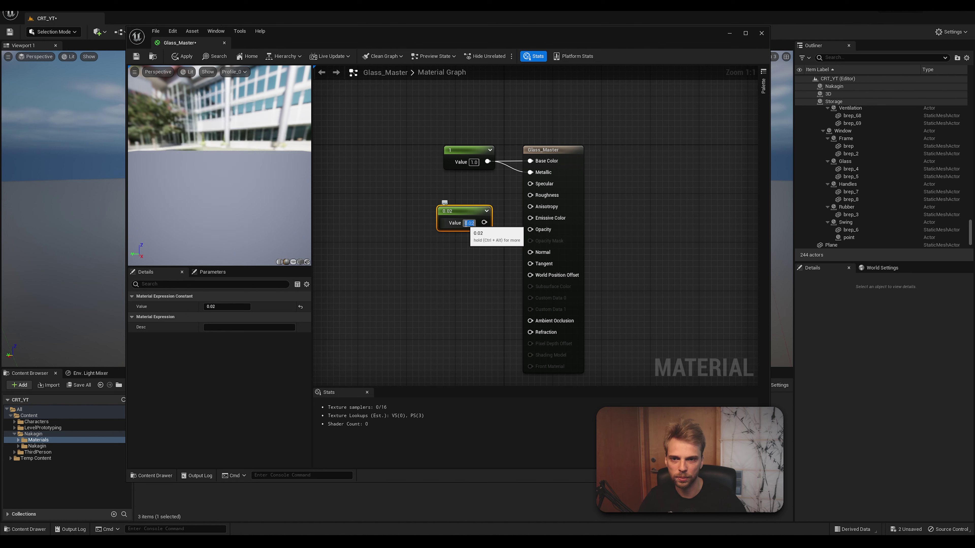
Connect the 0.02 constant to Roughness and place its node just below the constant of value 1.
left_click_drag(484, 222, 530, 195)
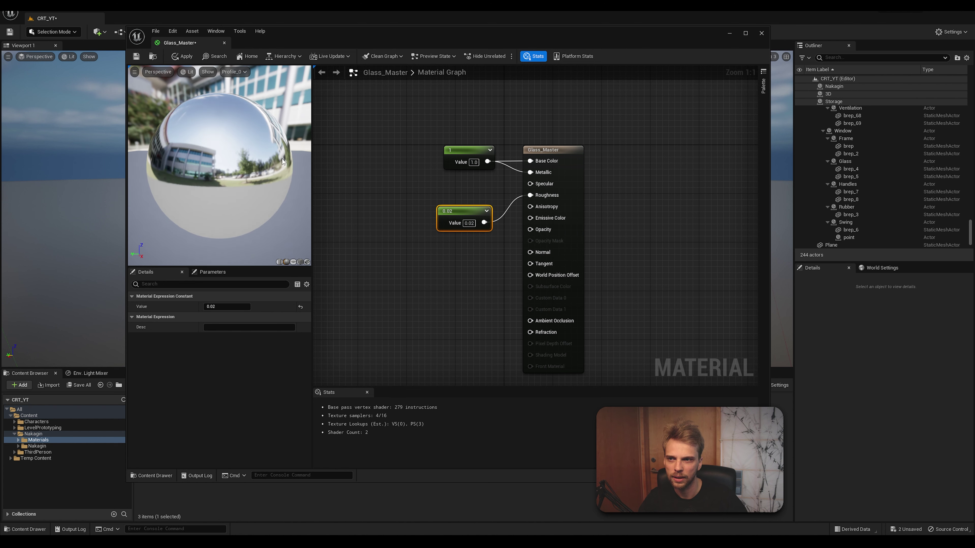
left_click_drag(250, 177, 292, 179)
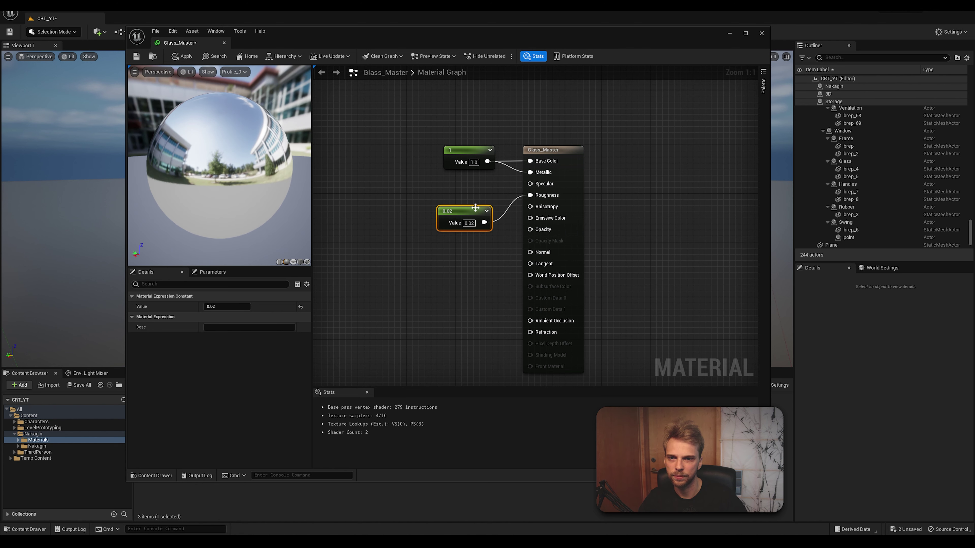
left_click_drag(474, 207, 480, 182)
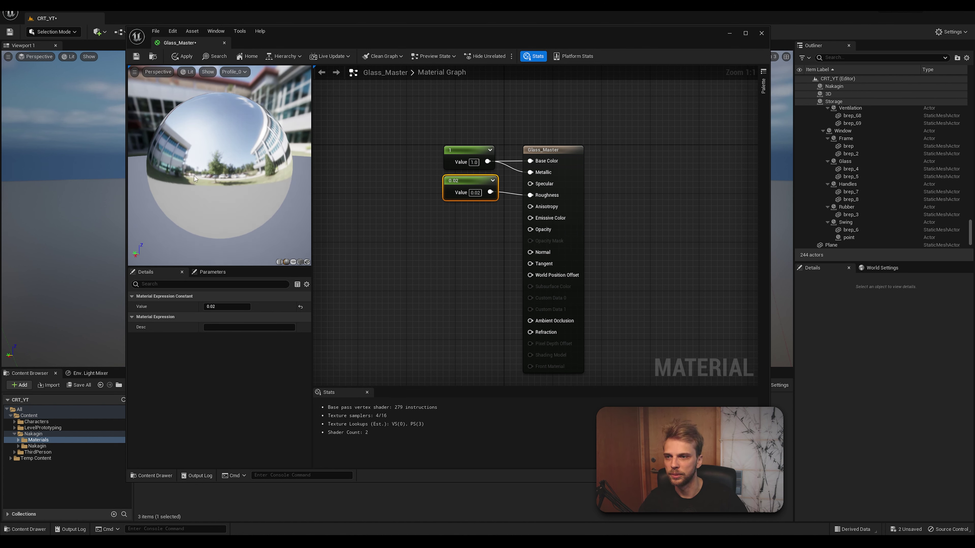
left_click(446, 232)
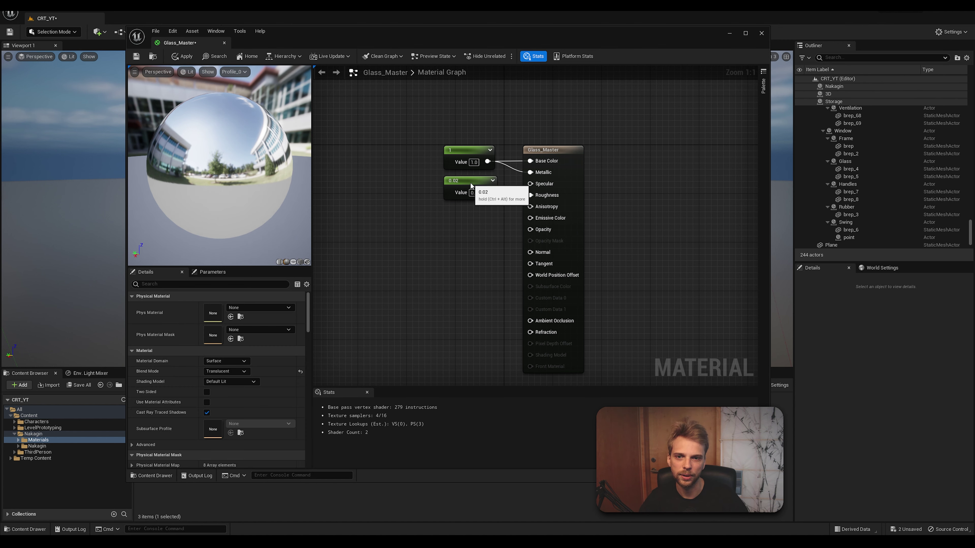
left_click(471, 182)
left_click_drag(470, 183, 472, 189)
left_click(477, 233)
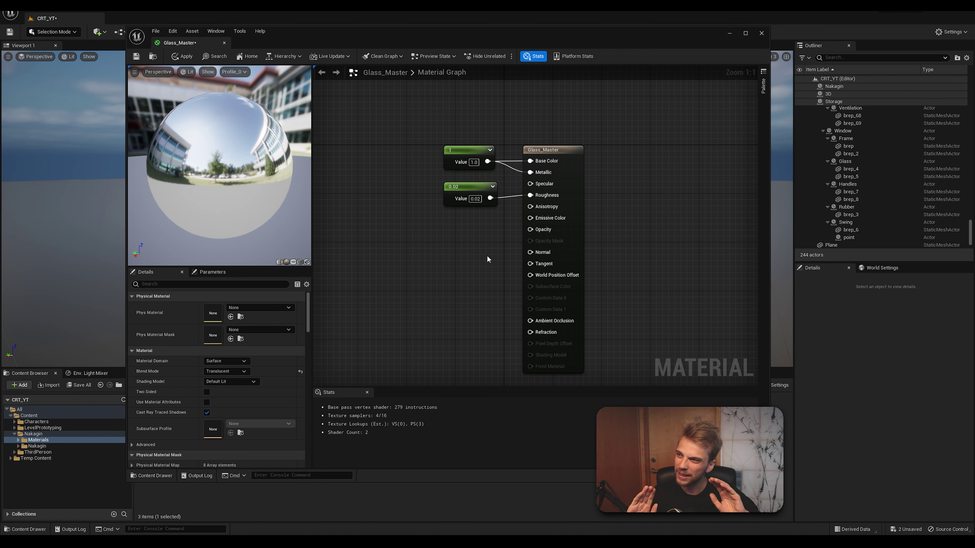
Add a Constant node with value 0.1, connect it to Opacity and place it below the 0.02 constant.
left_click(457, 243)
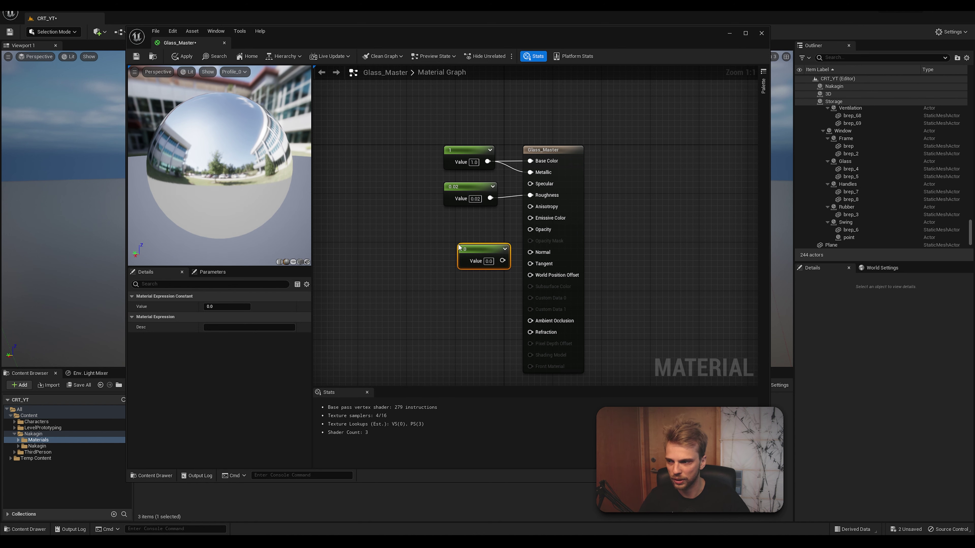
left_click(489, 262)
type("0.1")
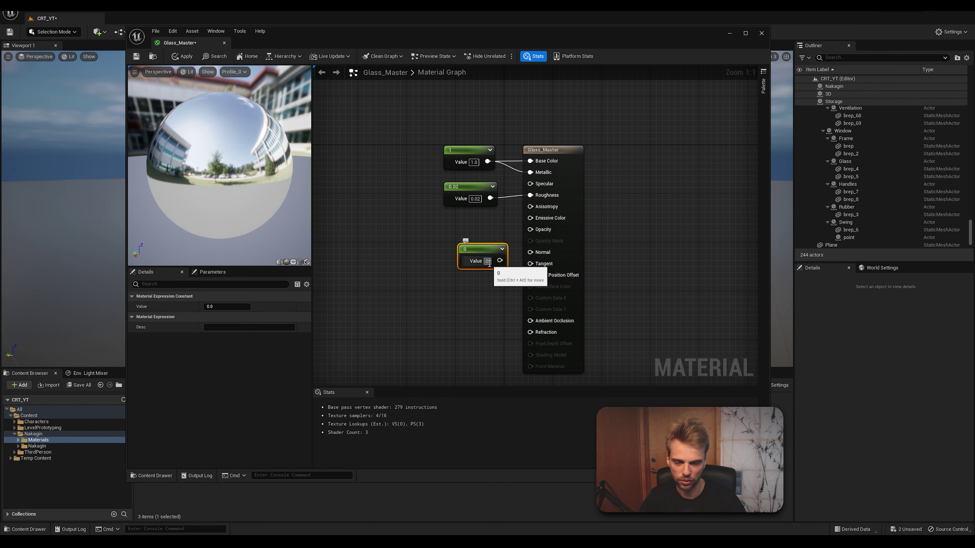
key("Return")
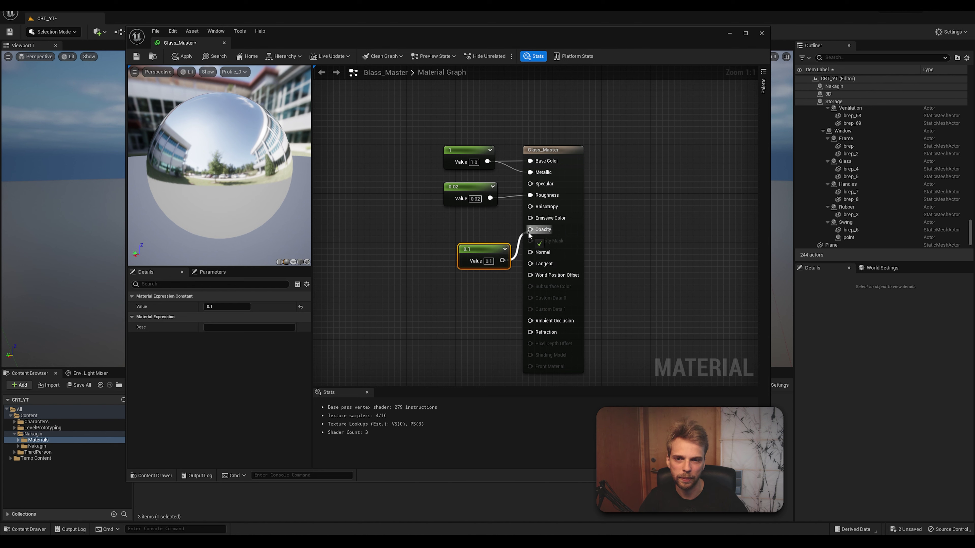
left_click_drag(484, 248, 476, 223)
left_click(385, 247)
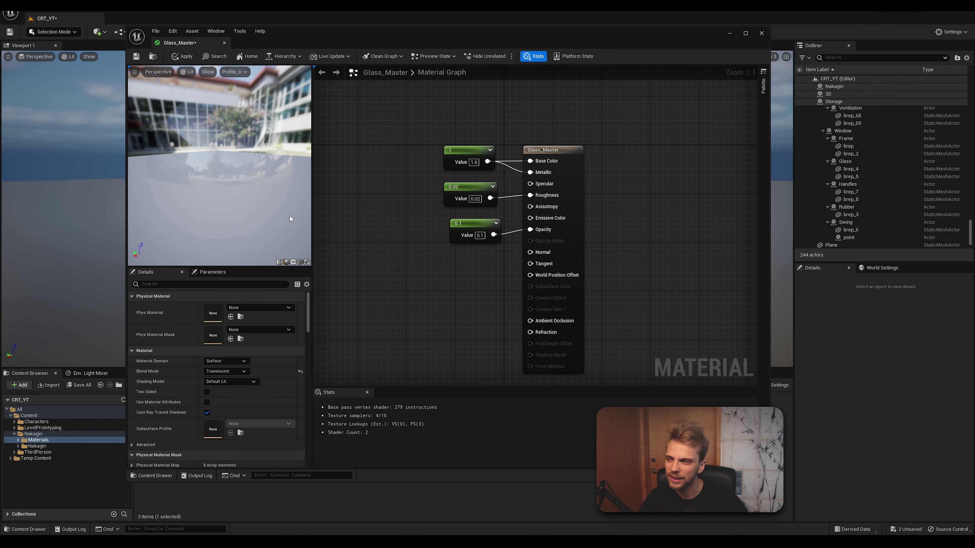
Add a Fresnel node to the Glass_Master graph and place it below and well left of the material's inputs.
right_click_drag(464, 326, 480, 264)
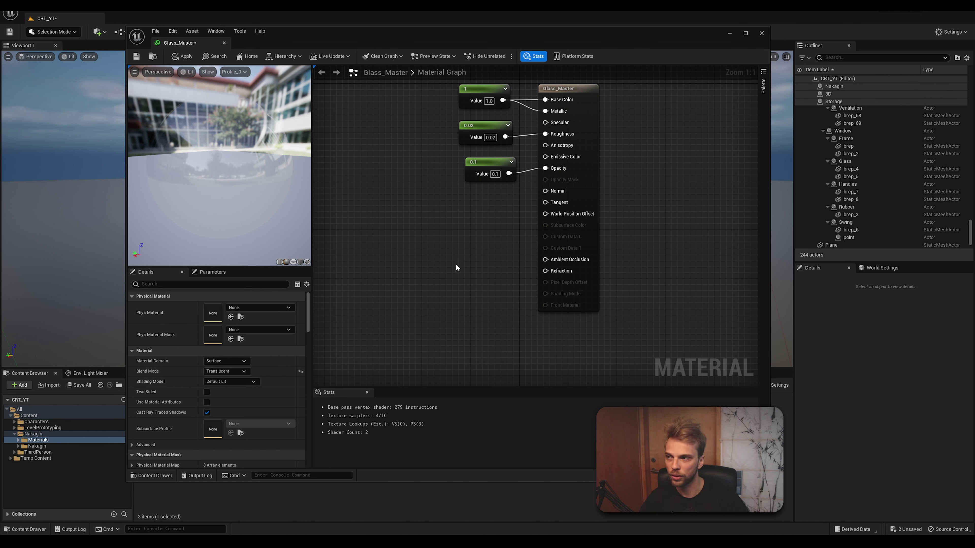
right_click(447, 267)
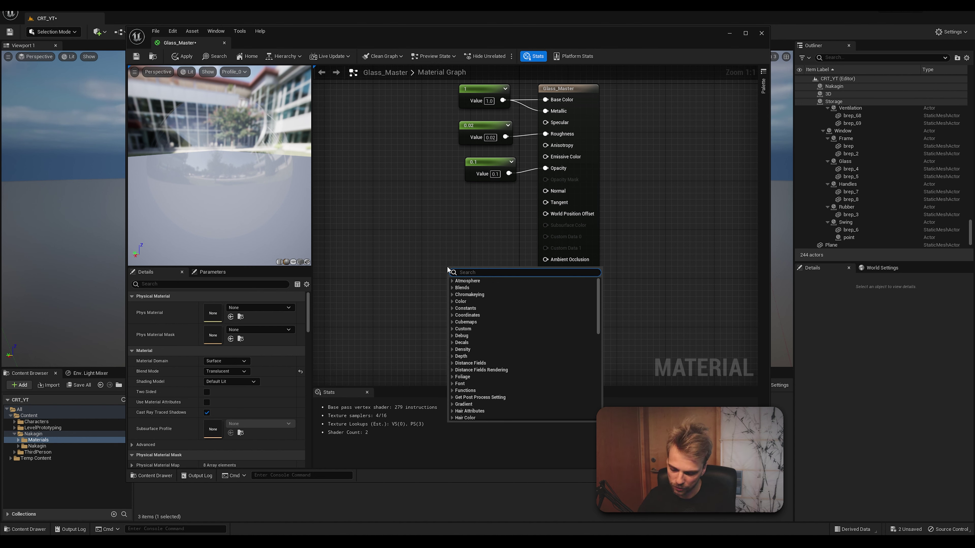
type("fresnel")
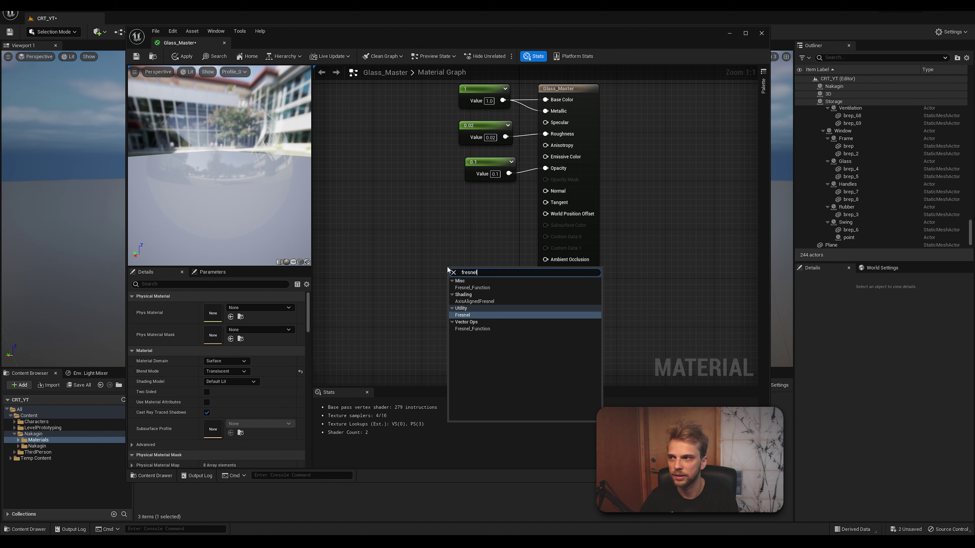
left_click(465, 315)
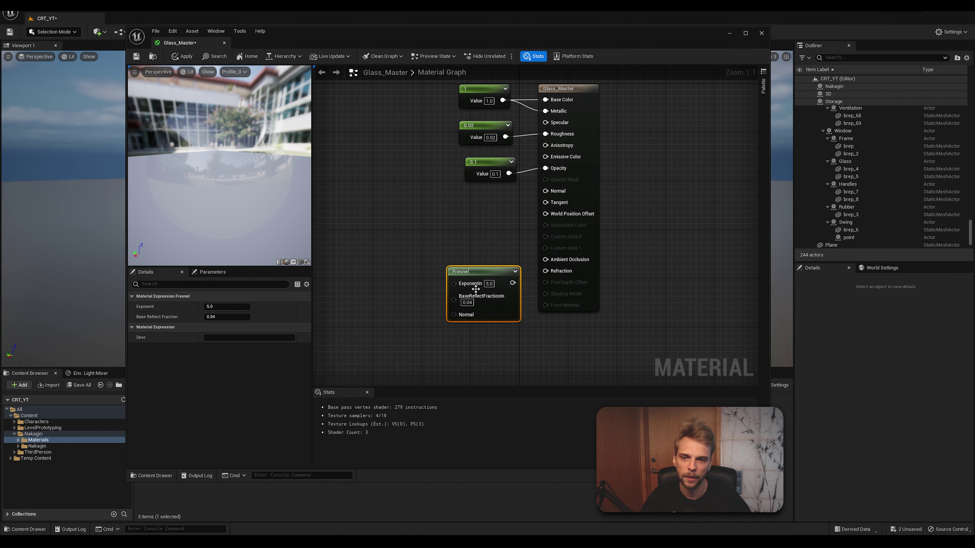
left_click_drag(468, 277, 394, 295)
left_click(435, 250)
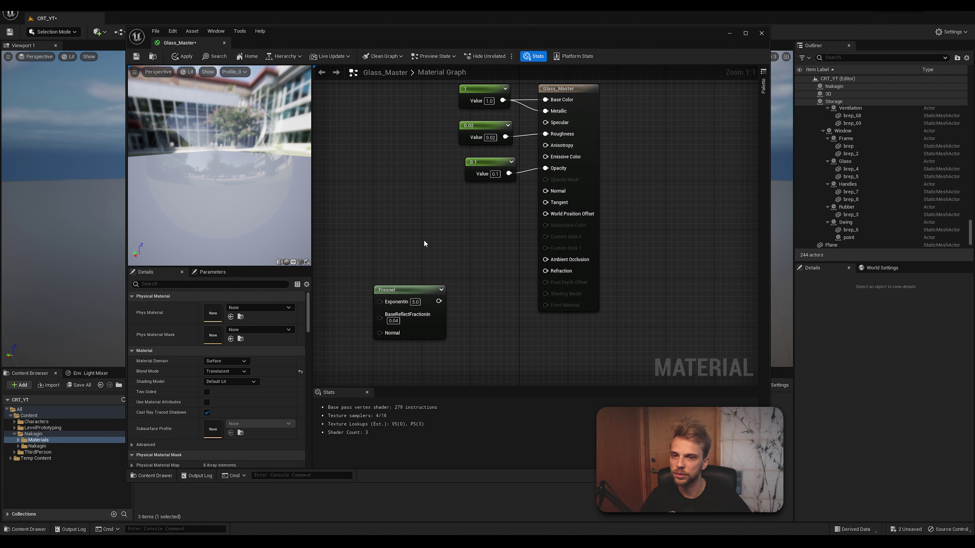
Add a LinearInterpolate node between Fresnel and the material node, and connect the Fresnel output to its Alpha.
right_click(466, 253)
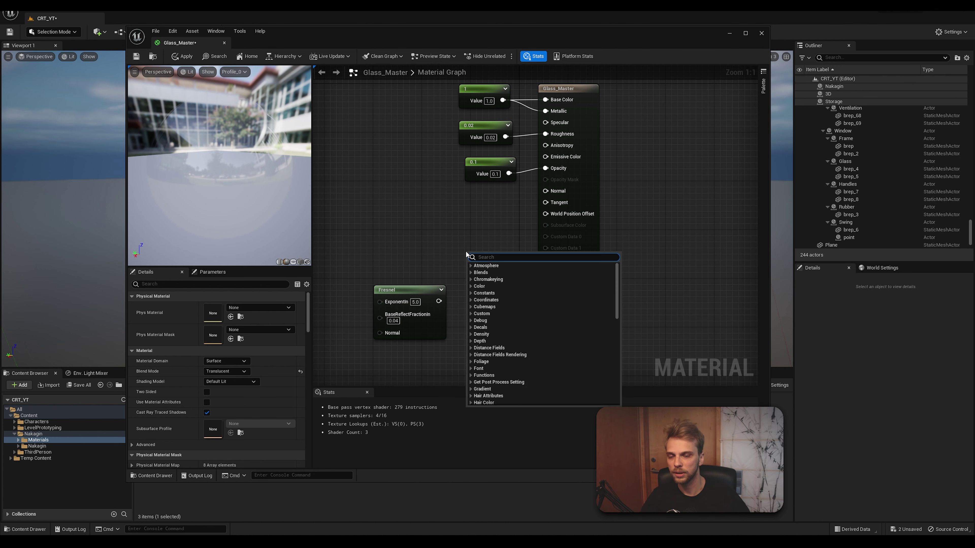
type("lie")
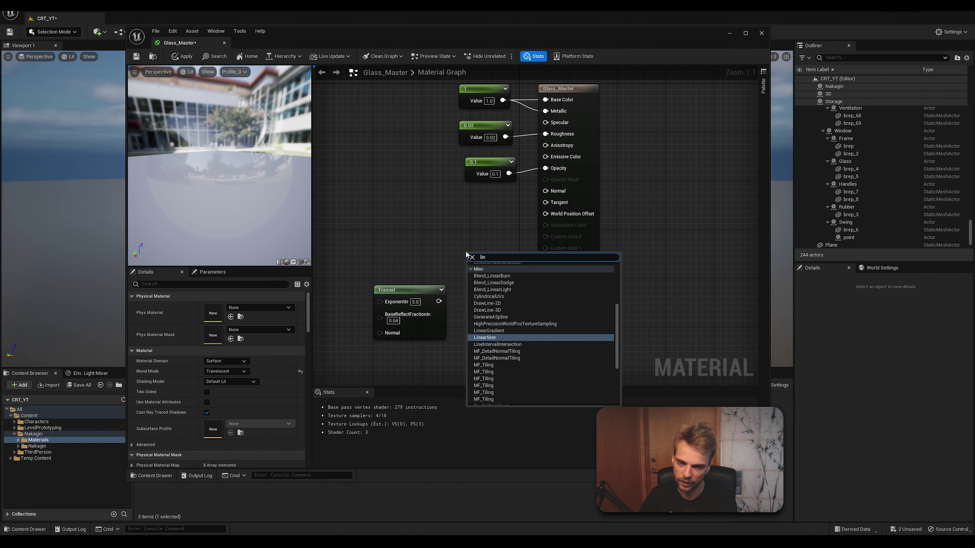
key("BackSpace")
key("BackSpace")
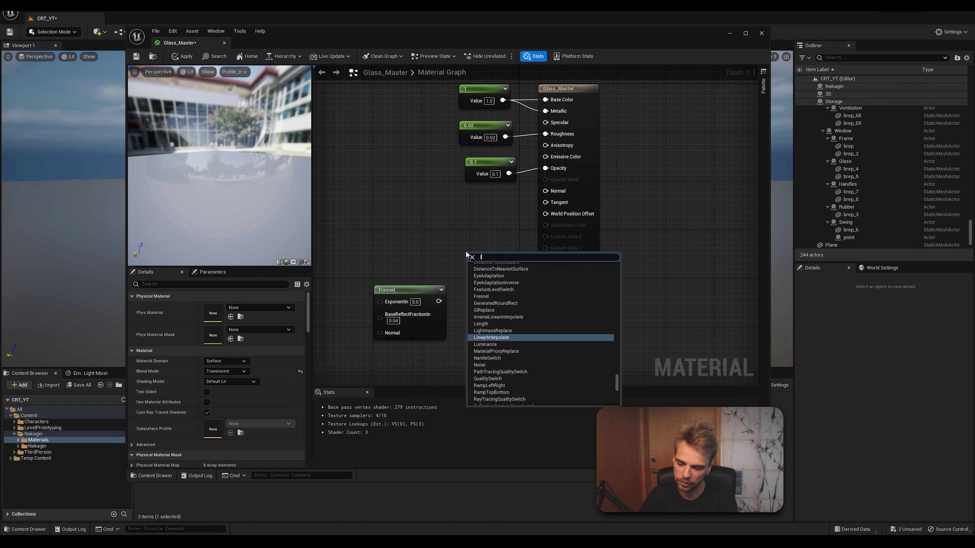
type("erp")
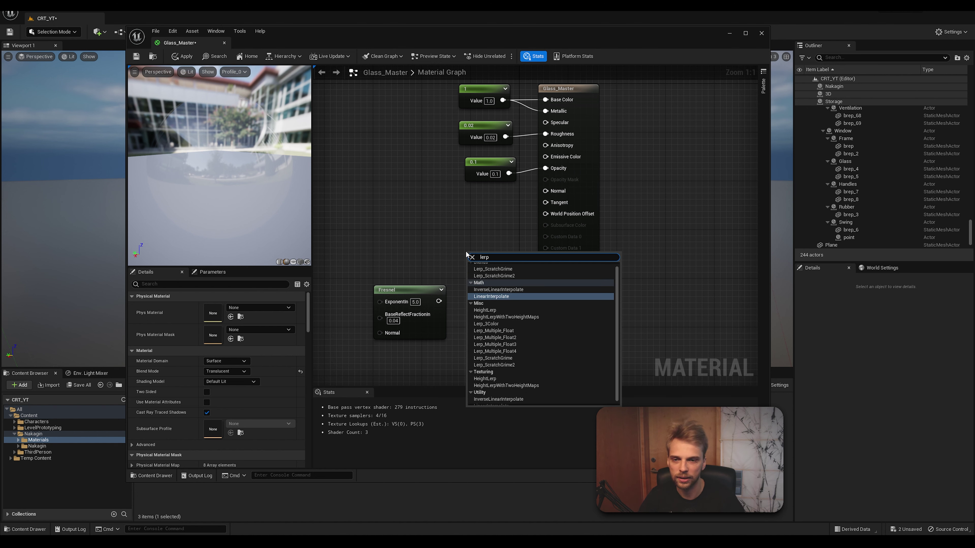
left_click(487, 297)
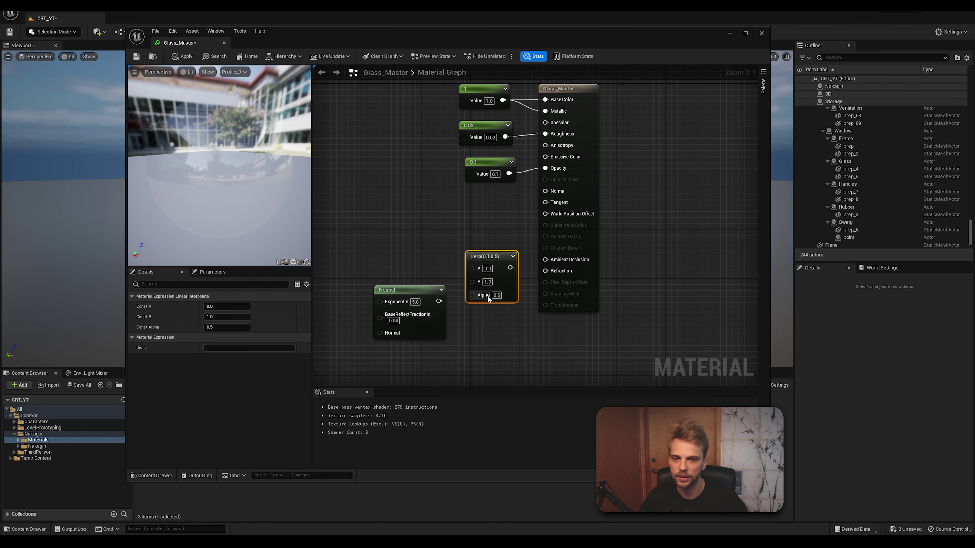
mouse_move(439, 301)
left_mouse_down()
mouse_move(447, 311)
mouse_move(472, 295)
mouse_move(434, 311)
left_mouse_up()
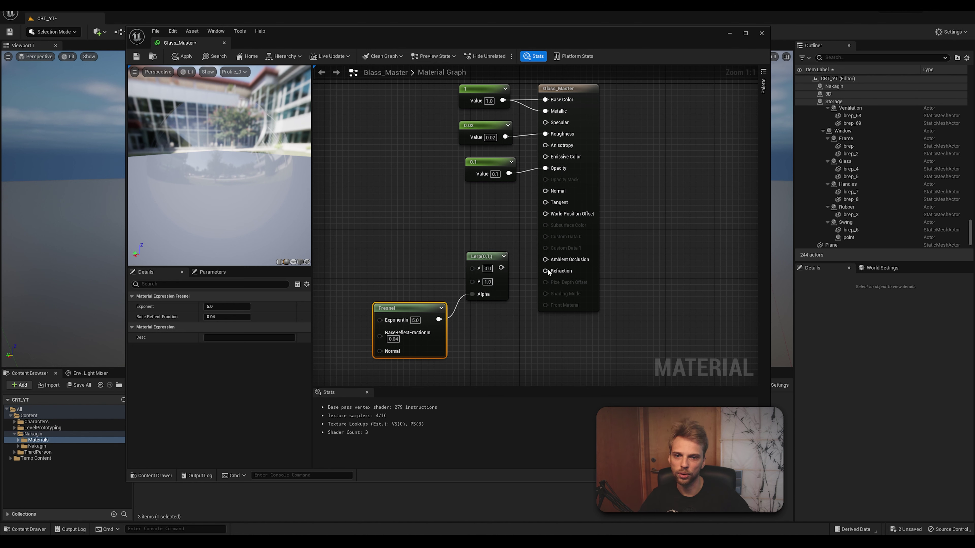
Set the Lerp node's A value to 1 and its B value to 1.52.
double_click(486, 268)
type("1")
key("Return")
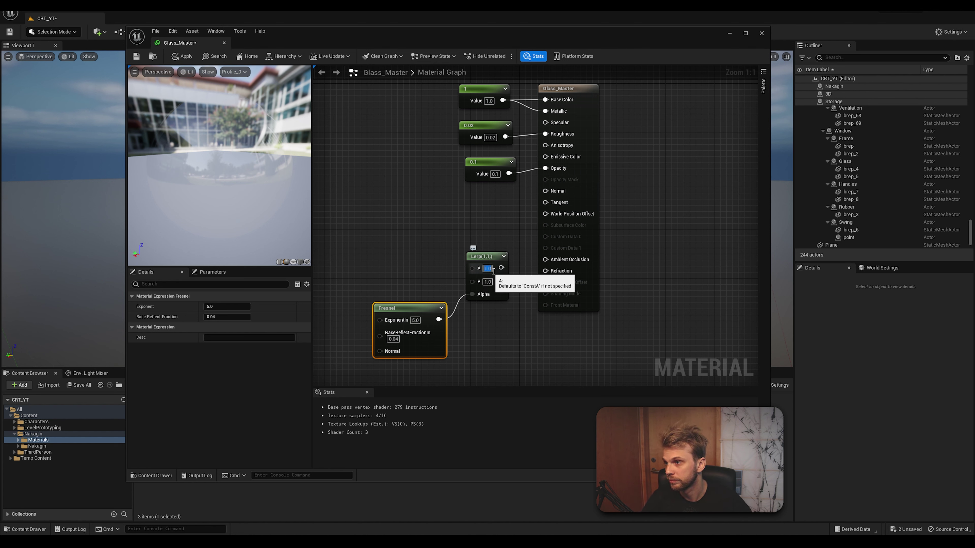
left_click(413, 269)
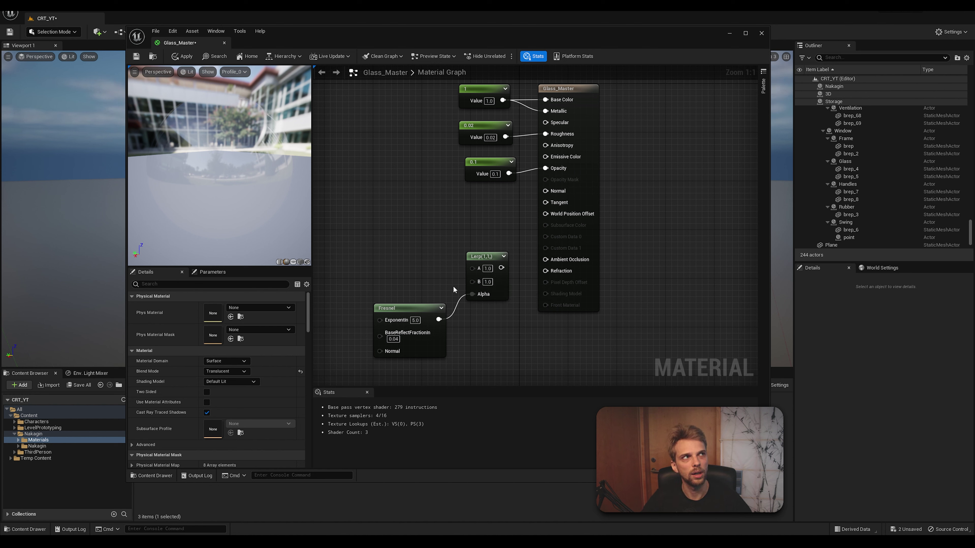
left_click(488, 282)
type("1")
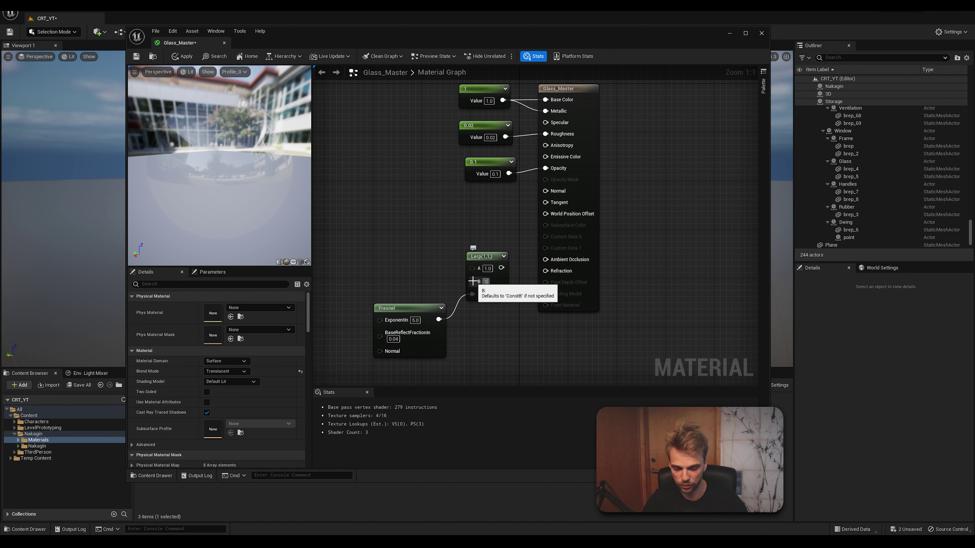
type(".52")
key("Return")
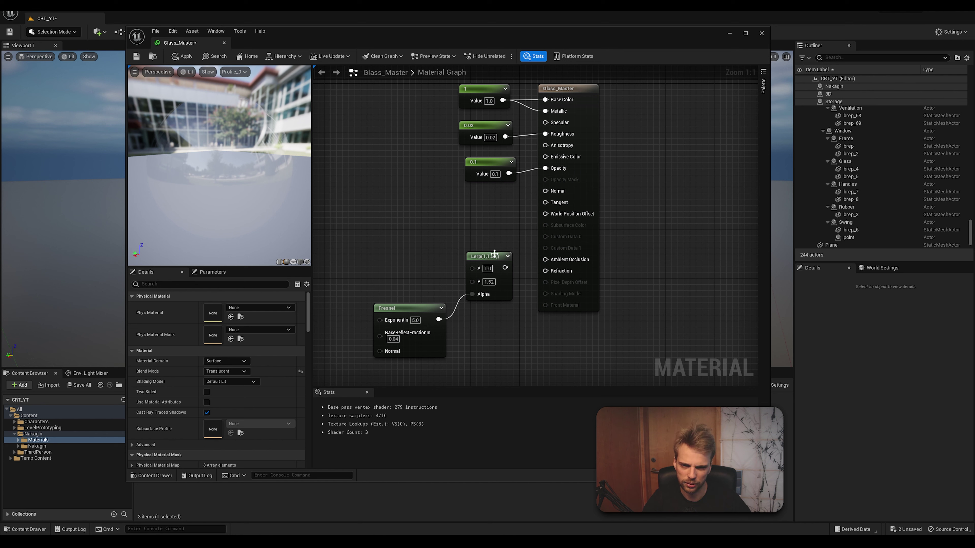
Connect the Lerp output to Refraction and line up the Lerp and Fresnel nodes beside that input.
left_click_drag(505, 269, 549, 273)
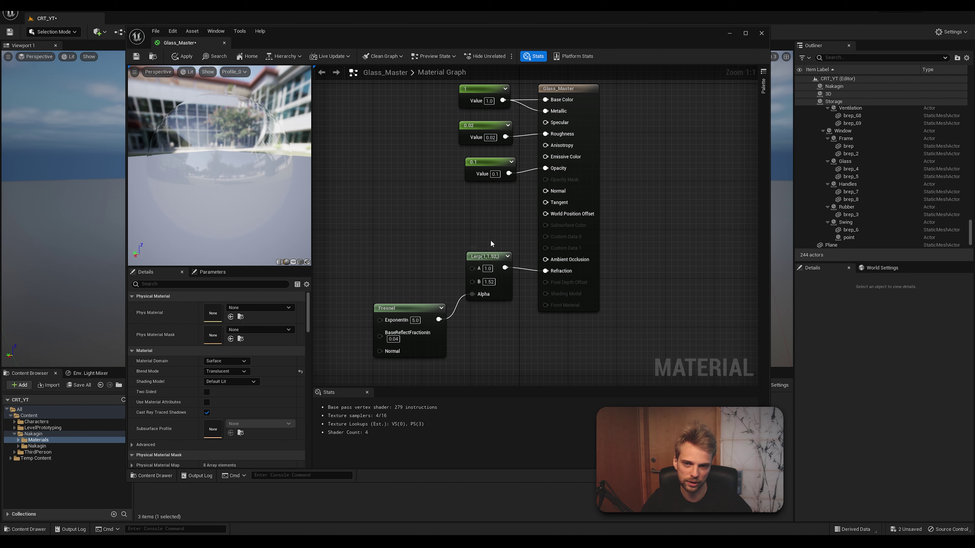
left_click_drag(485, 256, 490, 265)
left_click(441, 292)
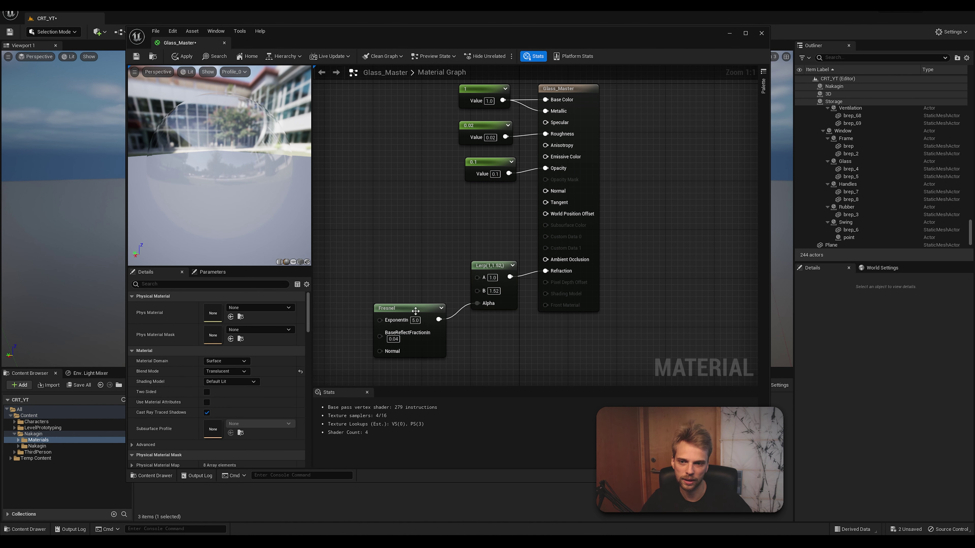
left_click_drag(416, 311, 428, 299)
left_click(431, 234)
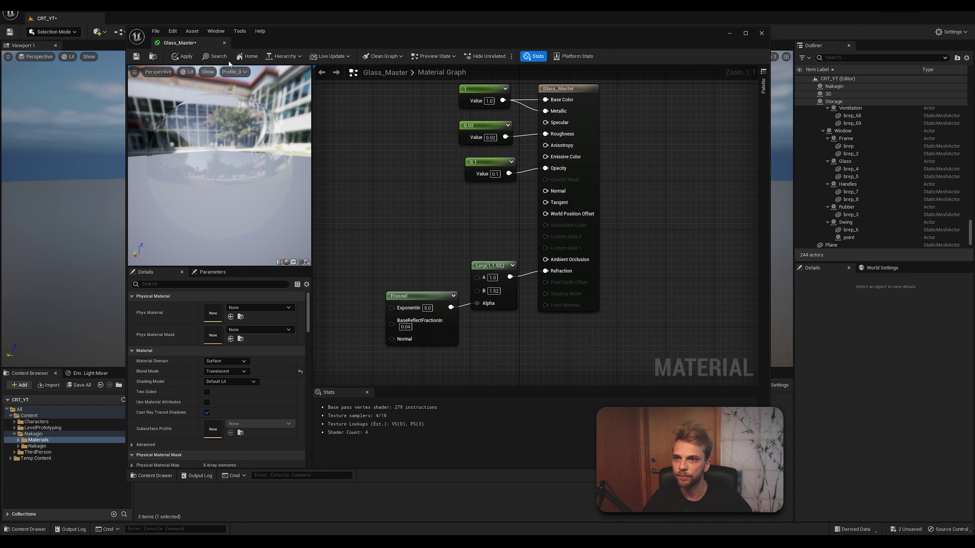
Save and close Glass_Master, and create a material instance named Glass_Master_Inst from it.
left_click(136, 56)
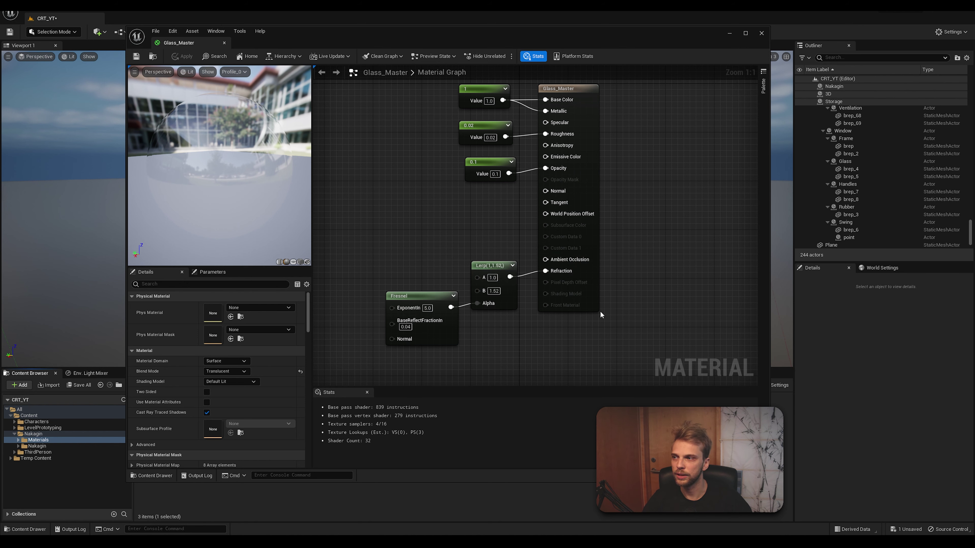
left_click(224, 43)
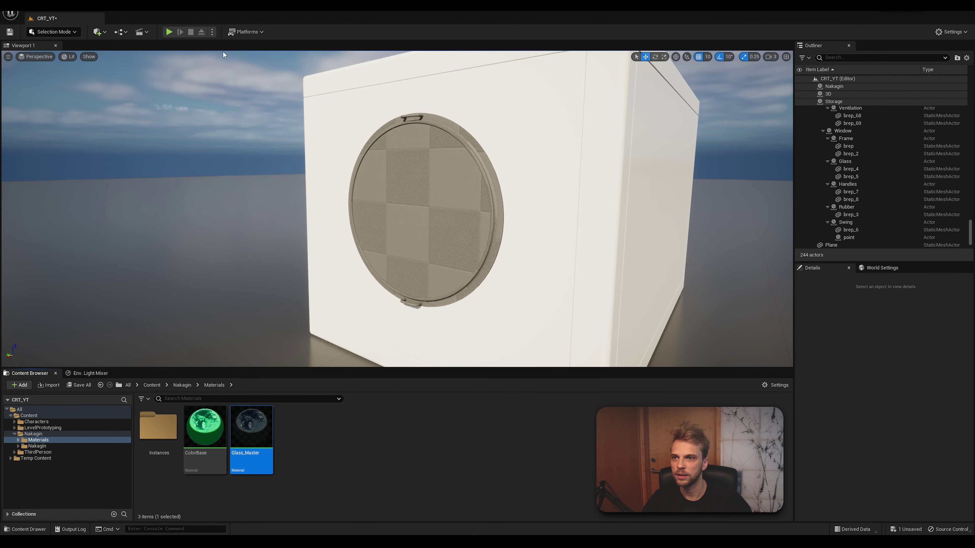
right_click(249, 418)
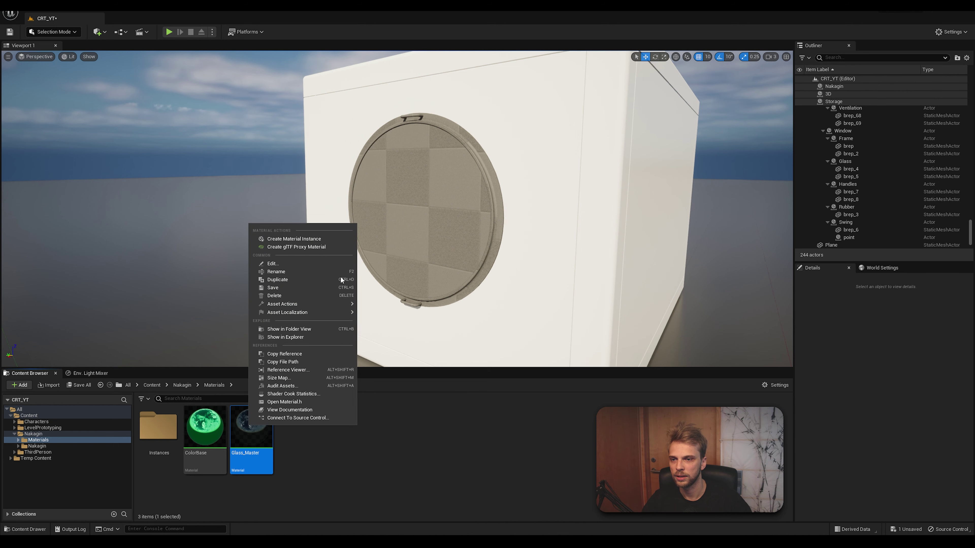
left_click(289, 239)
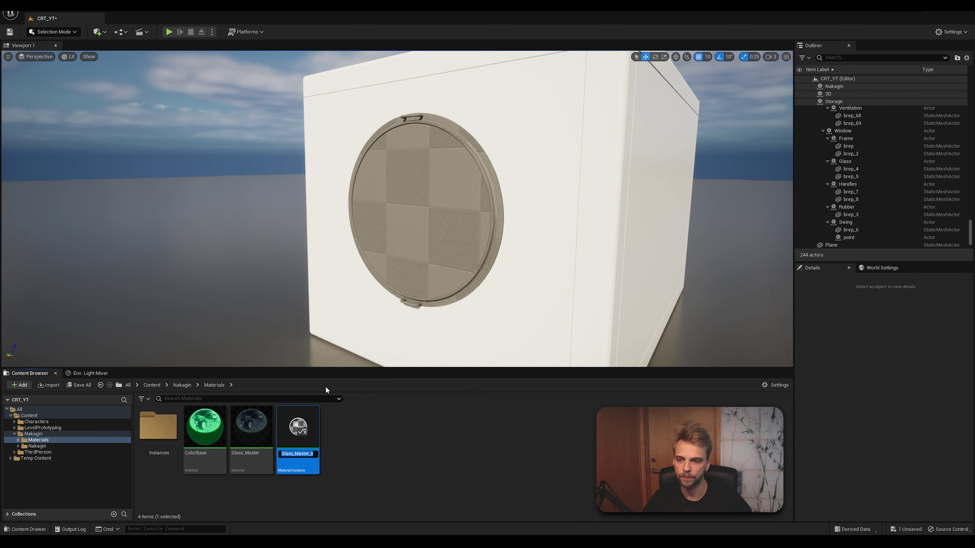
key("Return")
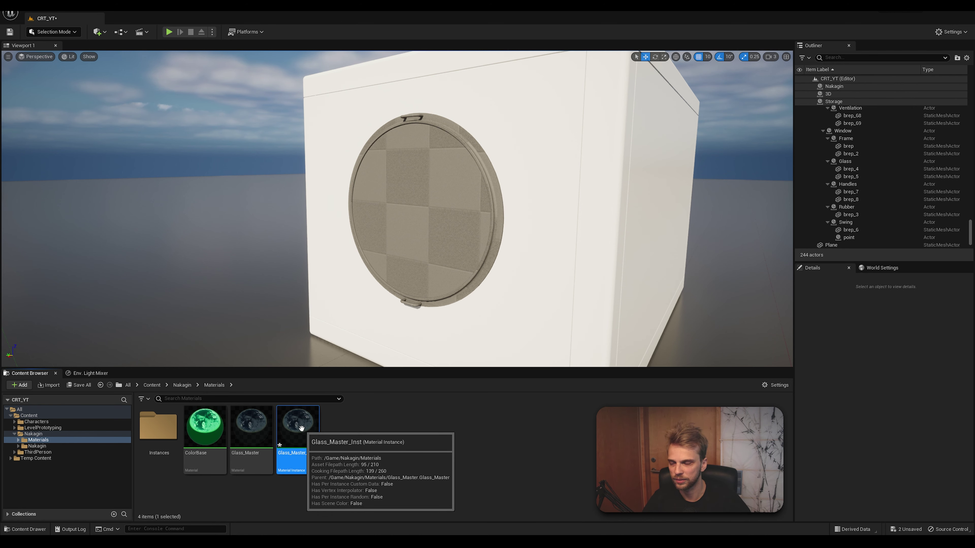
Move Glass_Master_Inst into the Instances folder and apply it to the outer pane of the round window.
left_click_drag(301, 428, 163, 439)
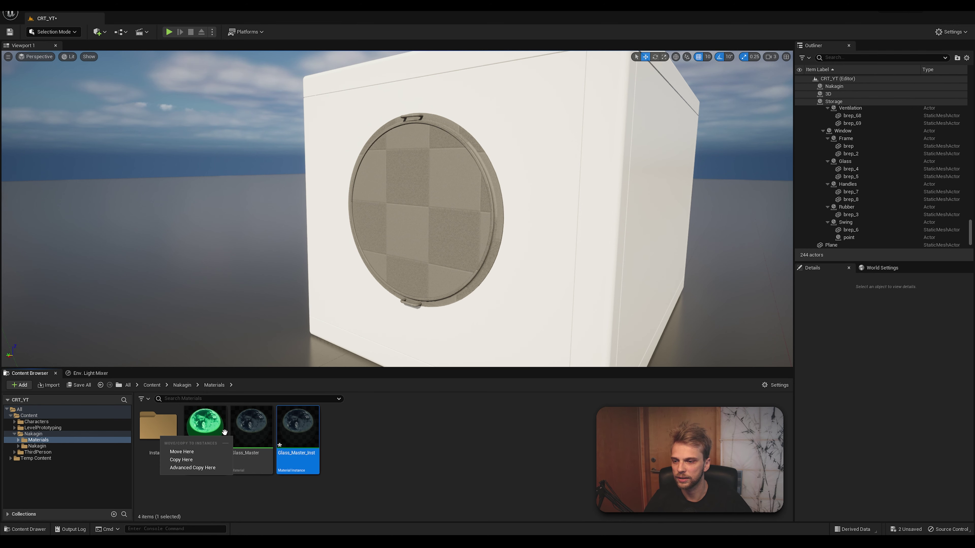
left_click(186, 452)
double_click(158, 424)
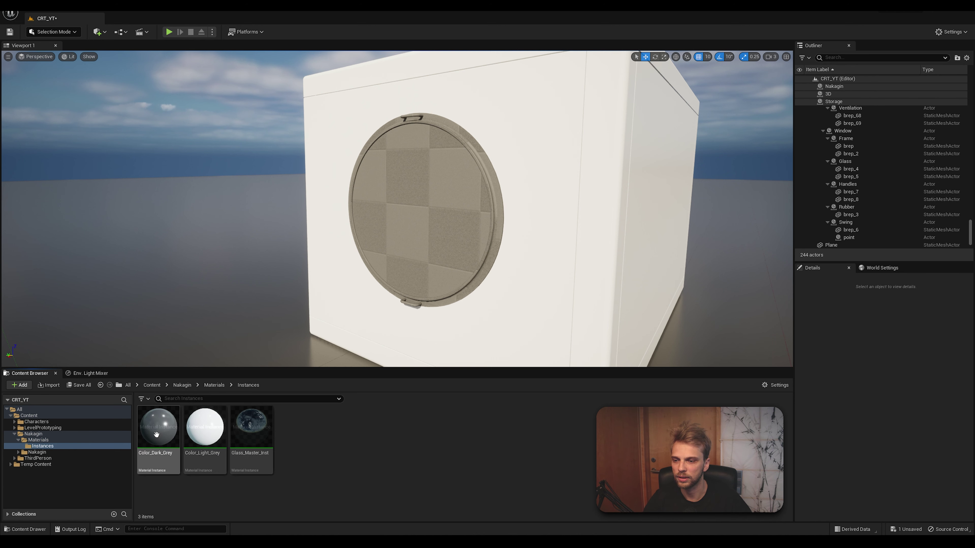
left_click(246, 433)
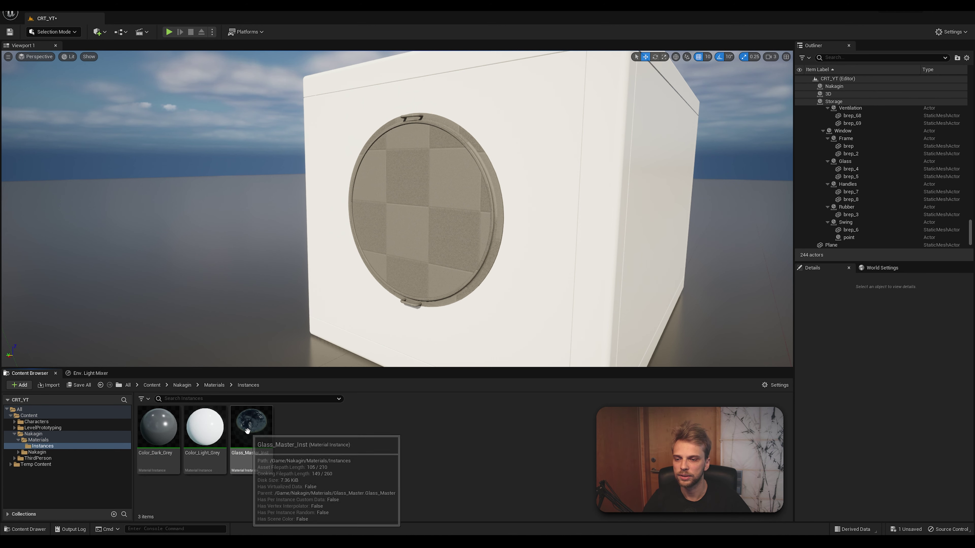
left_click_drag(248, 428, 416, 193)
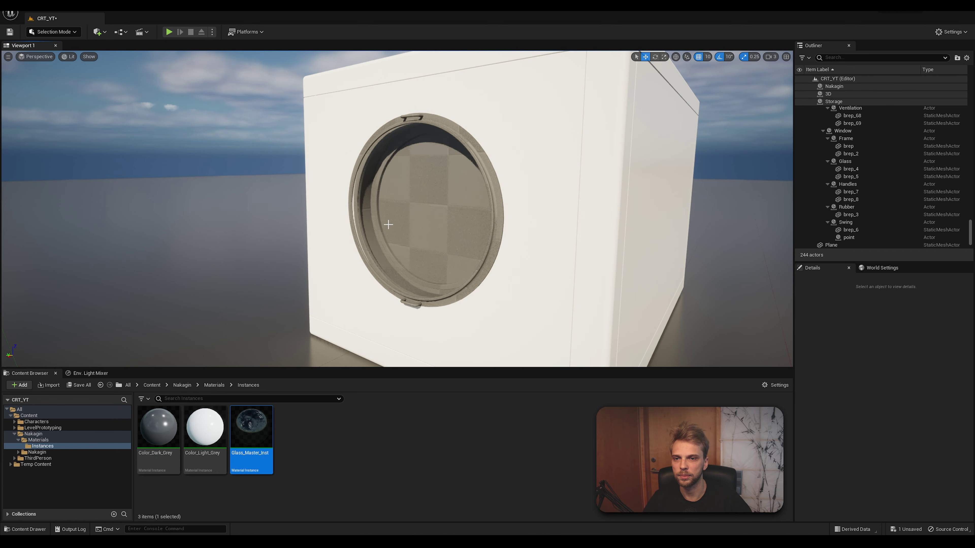
Open Glass_Master_Inst to check which settings it exposes, close it and return to the Instances folder.
double_click(251, 432)
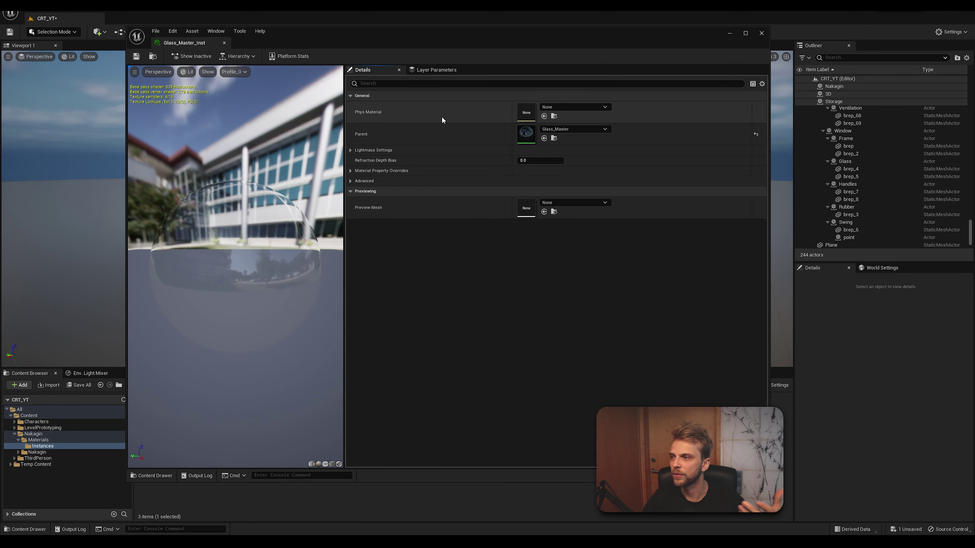
left_click(761, 34)
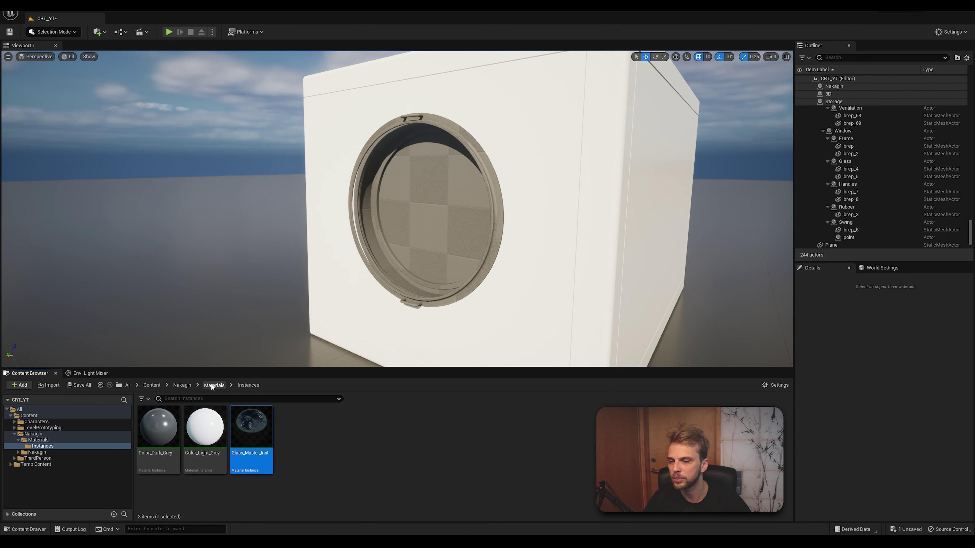
left_click(213, 385)
double_click(165, 429)
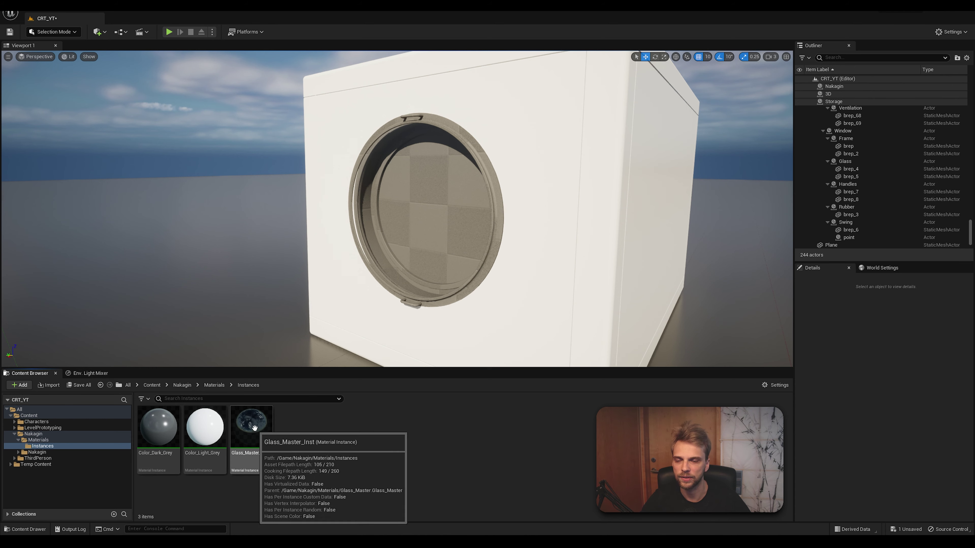
Apply Glass_Master_Inst to the inner pane of the round window from inside the capsule.
right_click_drag(328, 284, 332, 285)
right_click_drag(397, 209, 423, 210)
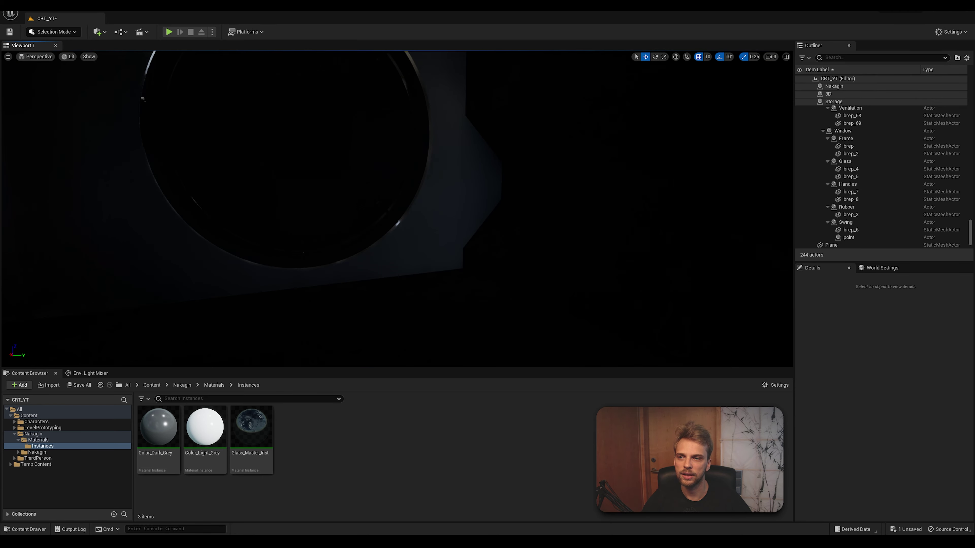
left_click_drag(256, 433, 283, 176)
right_click_drag(343, 201, 343, 201)
right_click_drag(250, 130, 250, 131)
right_click_drag(342, 165, 342, 165)
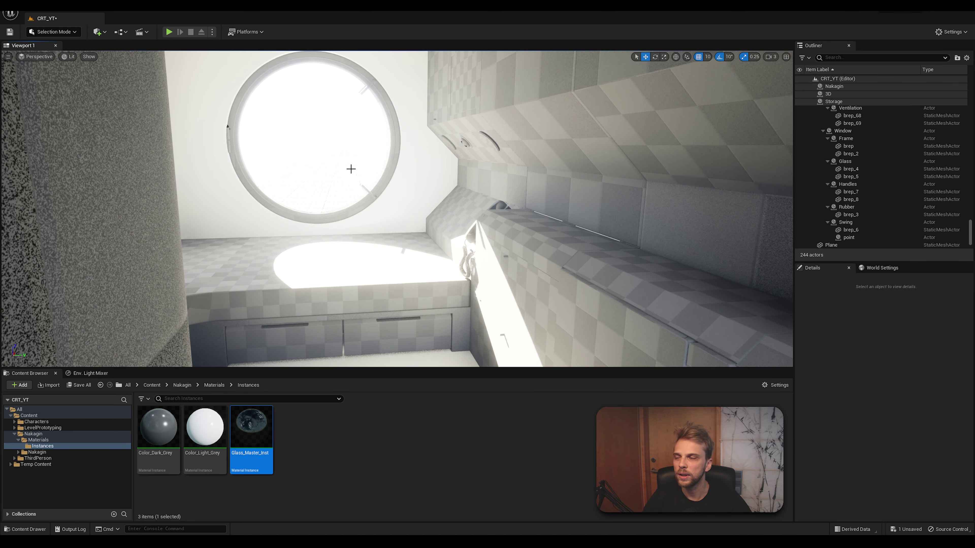
Locate the static mesh asset of the window's brep_4 glass pane and enable Nanite on it.
left_click(322, 147)
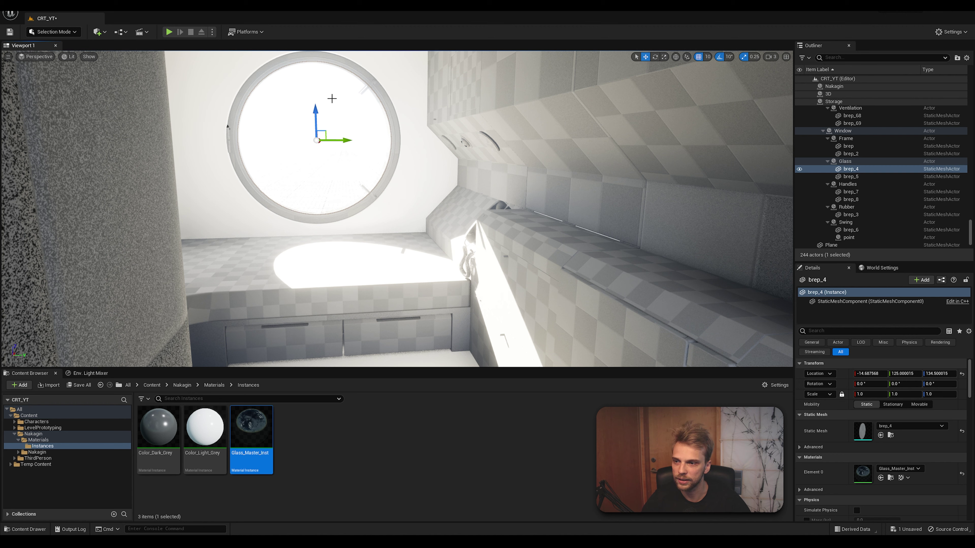
right_click(857, 169)
left_click(876, 185)
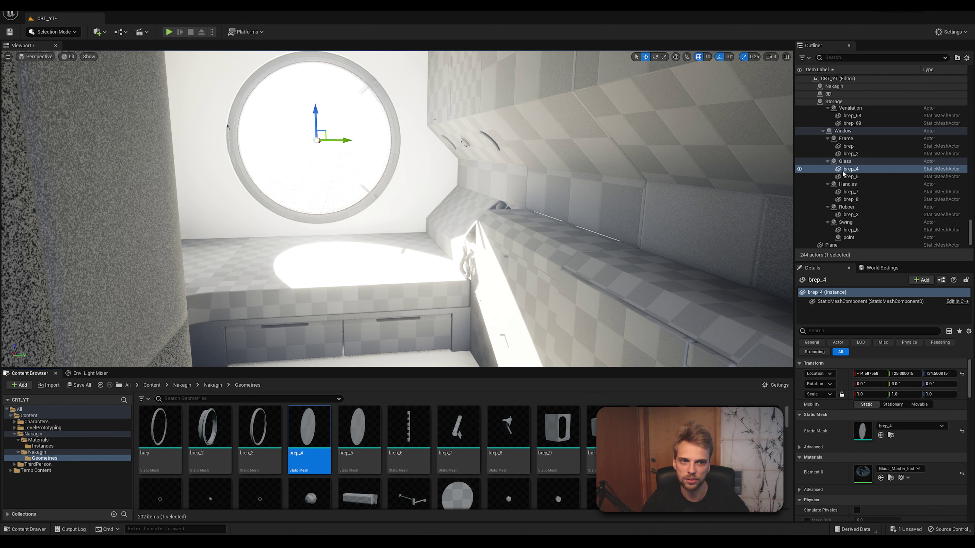
right_click(858, 172)
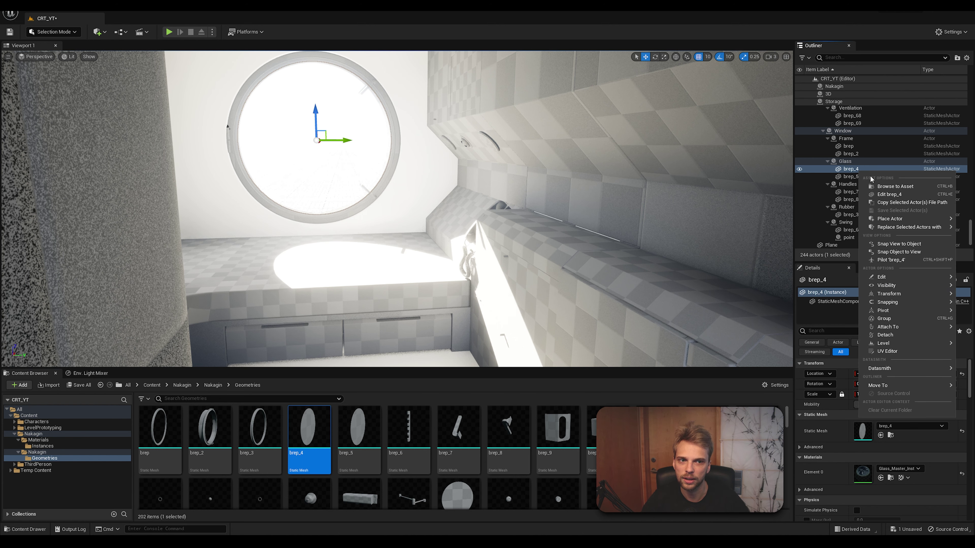
right_click(300, 428)
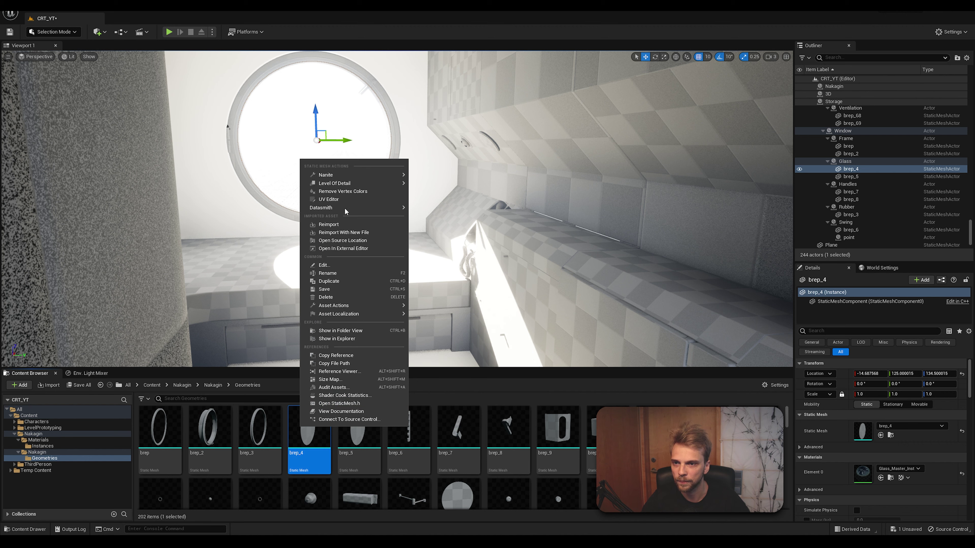
mouse_move(332, 175)
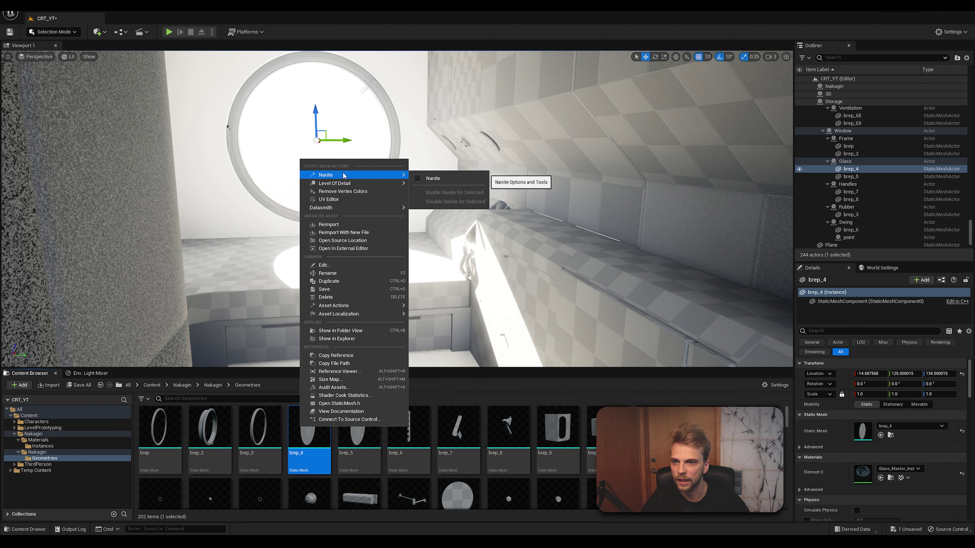
left_click(444, 179)
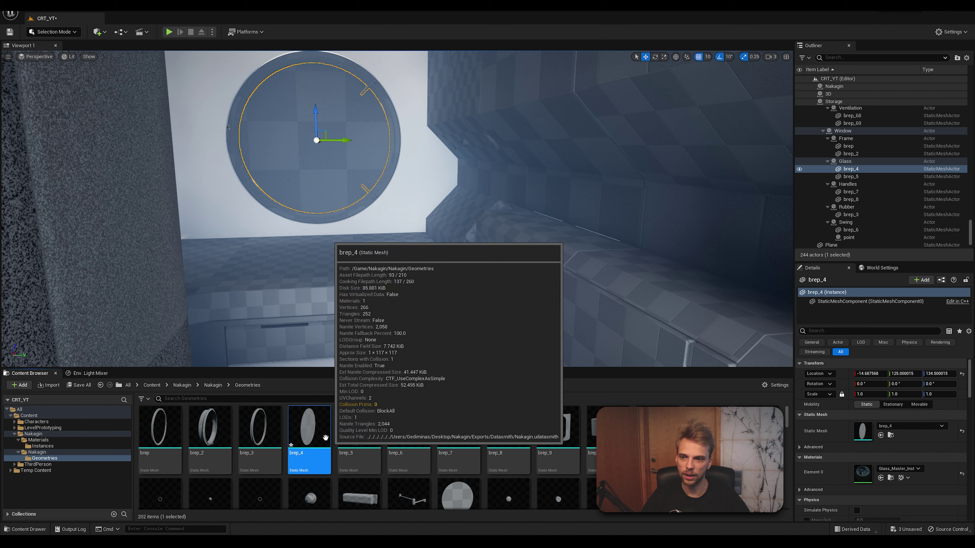
Turn Nanite support back off for the brep_4 glass mesh.
right_click(309, 426)
mouse_move(386, 186)
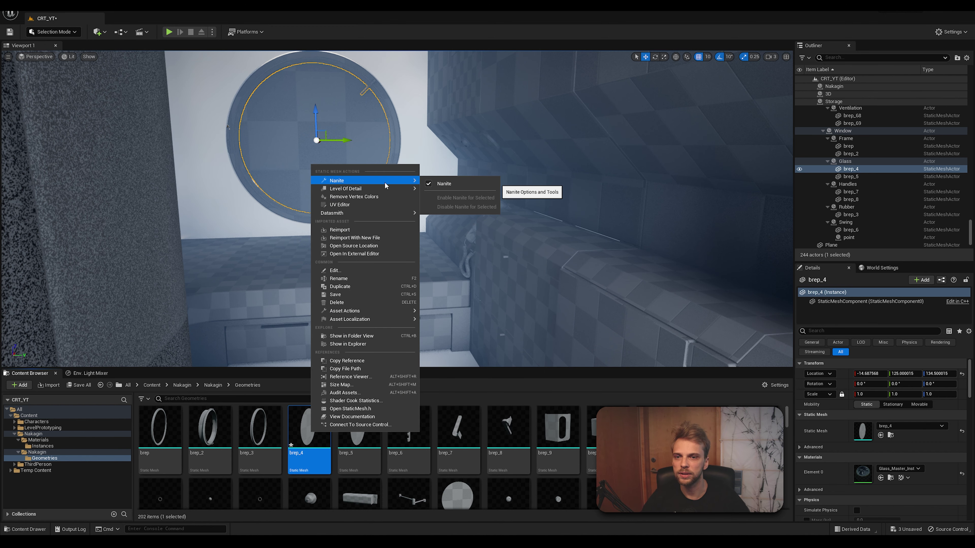
left_click(431, 184)
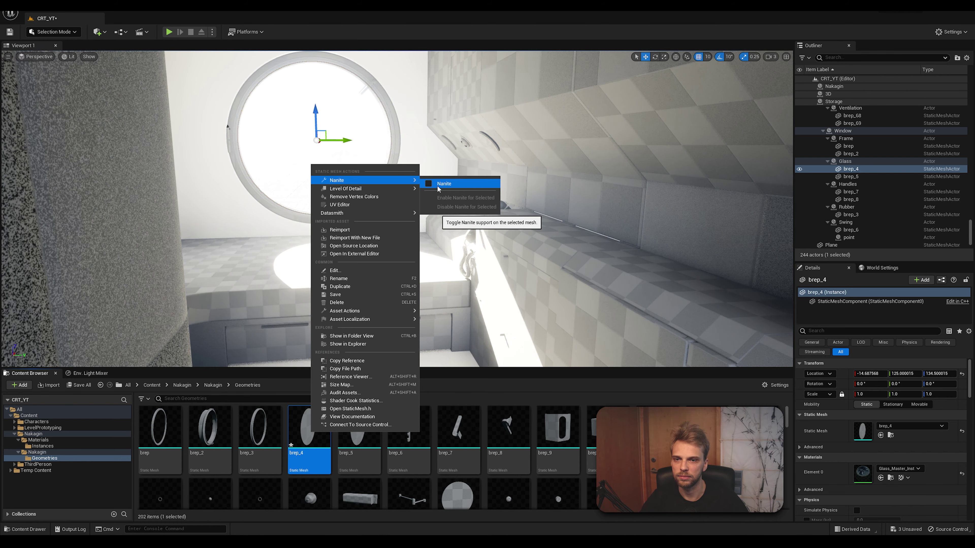
Filter the brep_4 window glass's properties by "shadow" to check its Cast Shadow setting, and deselect the glass.
right_click_drag(518, 262, 484, 252)
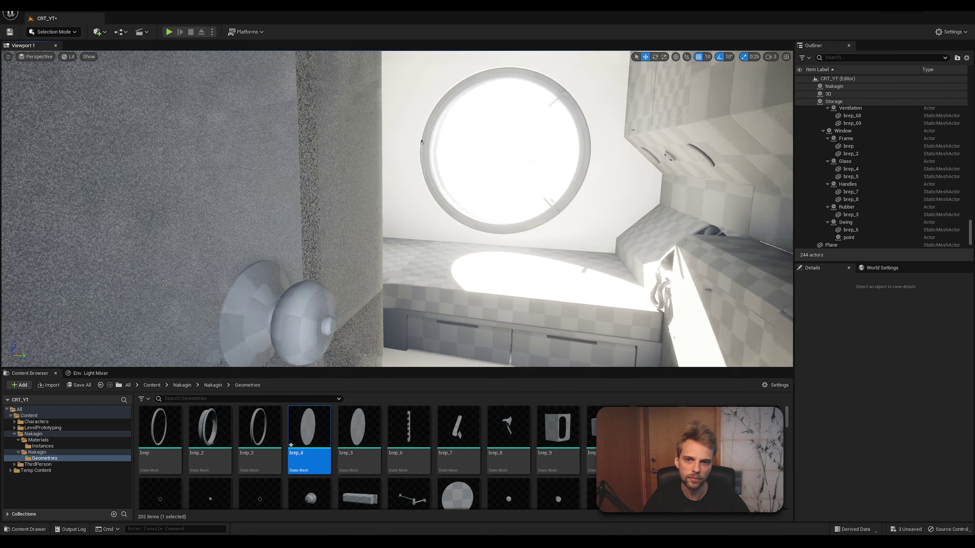
right_click_drag(421, 142, 338, 82)
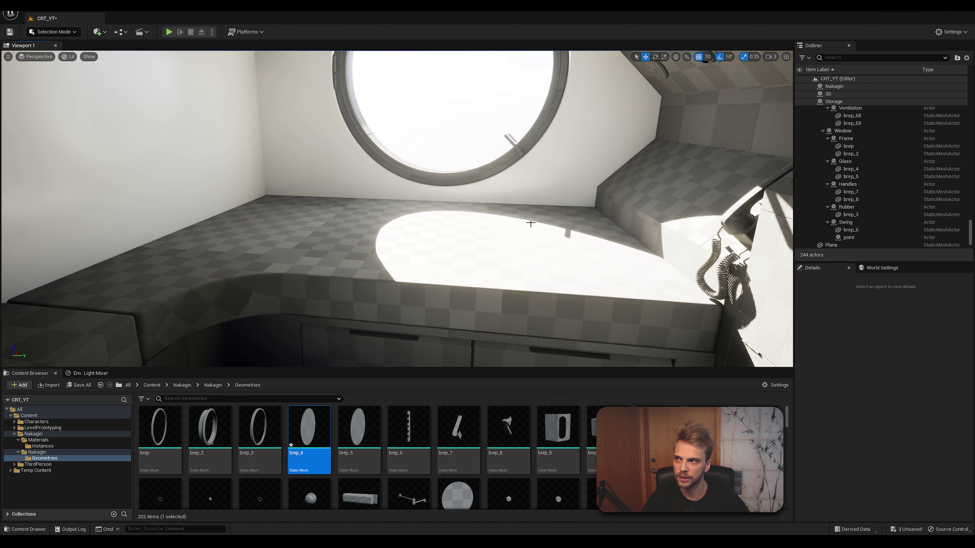
left_click(484, 113)
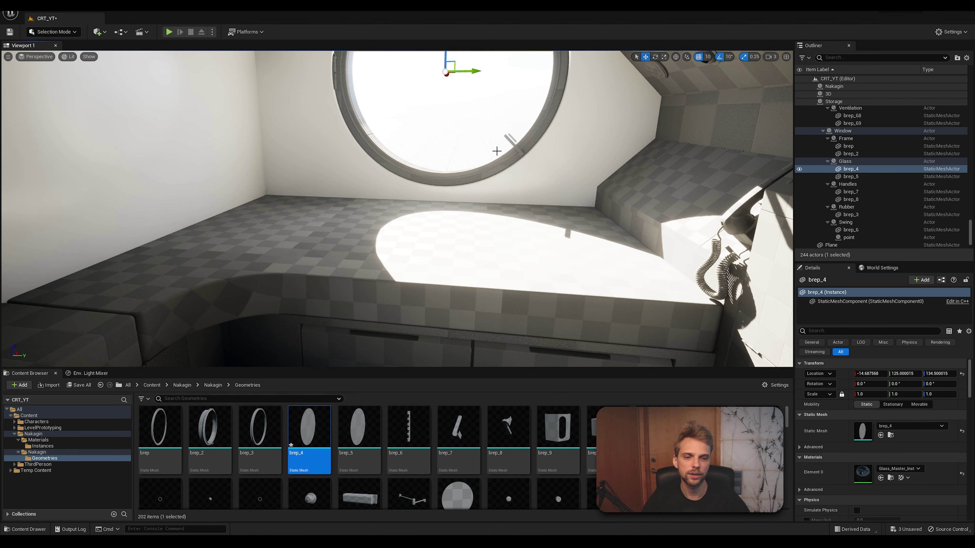
mouse_move(507, 144)
right_mouse_down()
mouse_move(537, 143)
mouse_move(502, 151)
right_mouse_up()
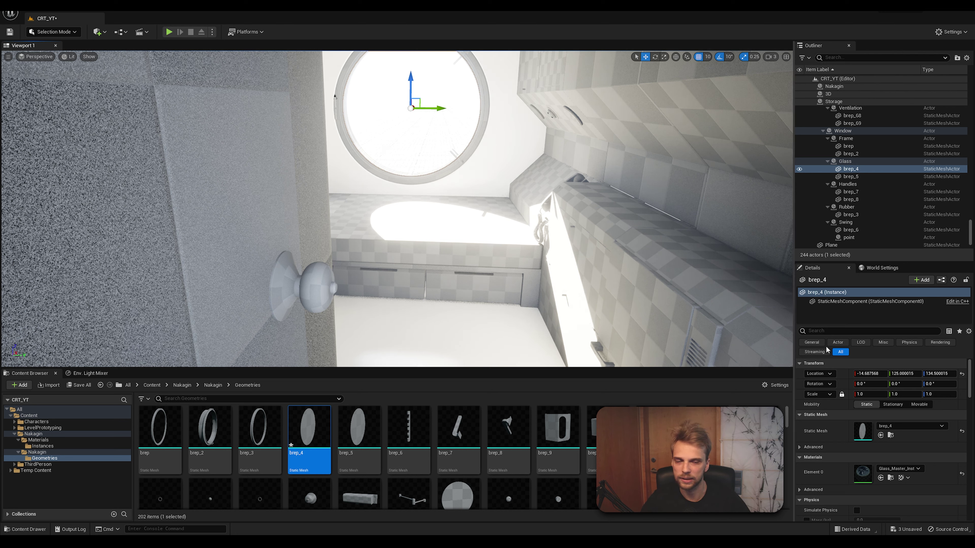
left_click(843, 331)
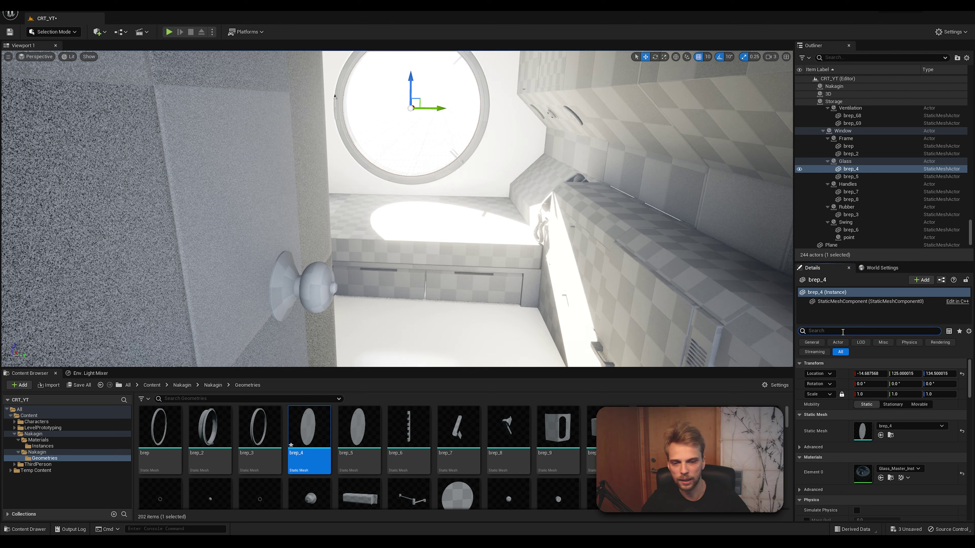
type("shadow")
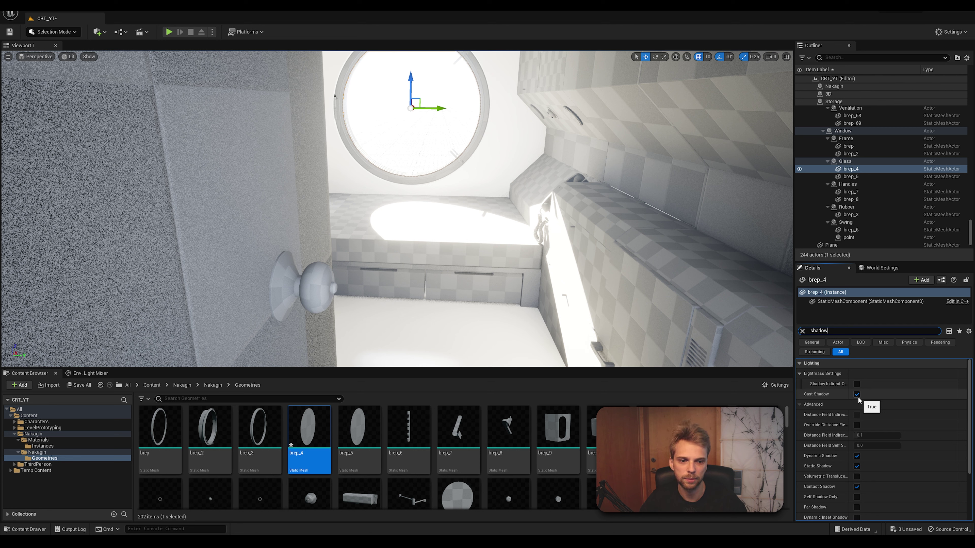
right_click_drag(442, 246, 444, 252)
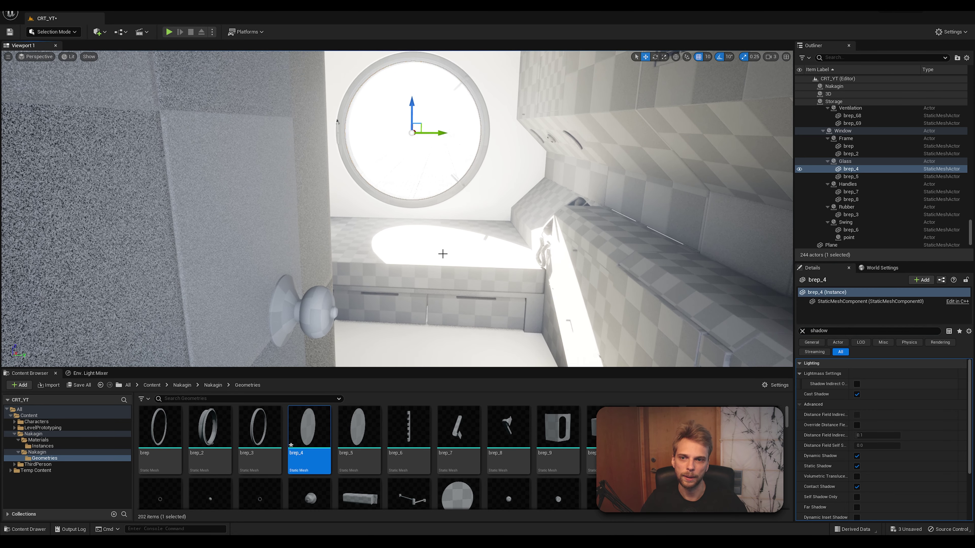
key("Escape")
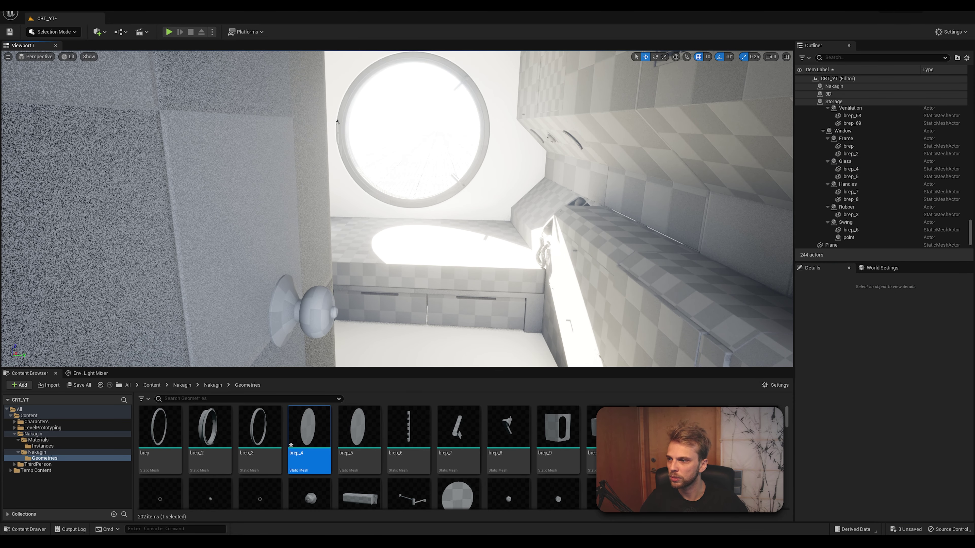
Switch to the FromSubstance export folder in File Explorer and look through the Fronts_all Diffuse, Glossiness and Specular textures.
left_click(39, 441)
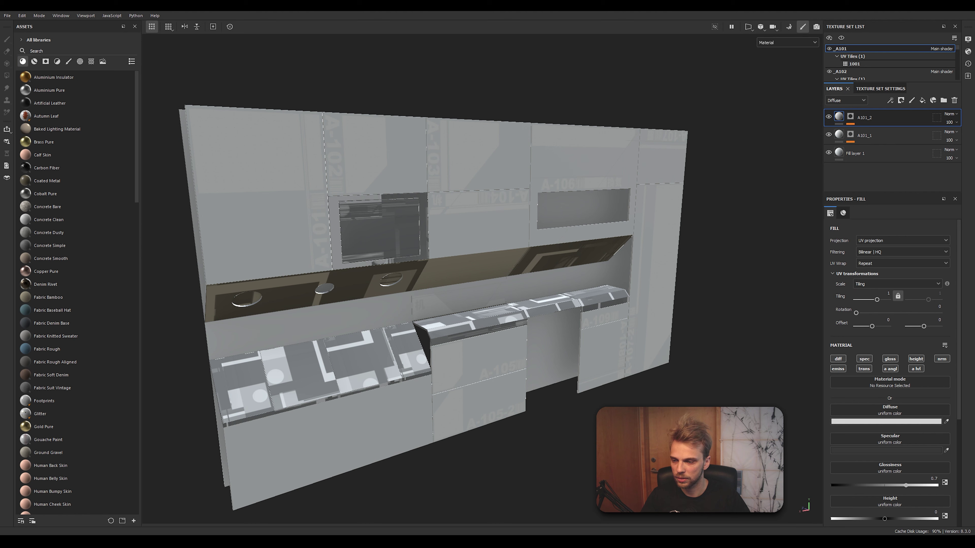
left_click(203, 481)
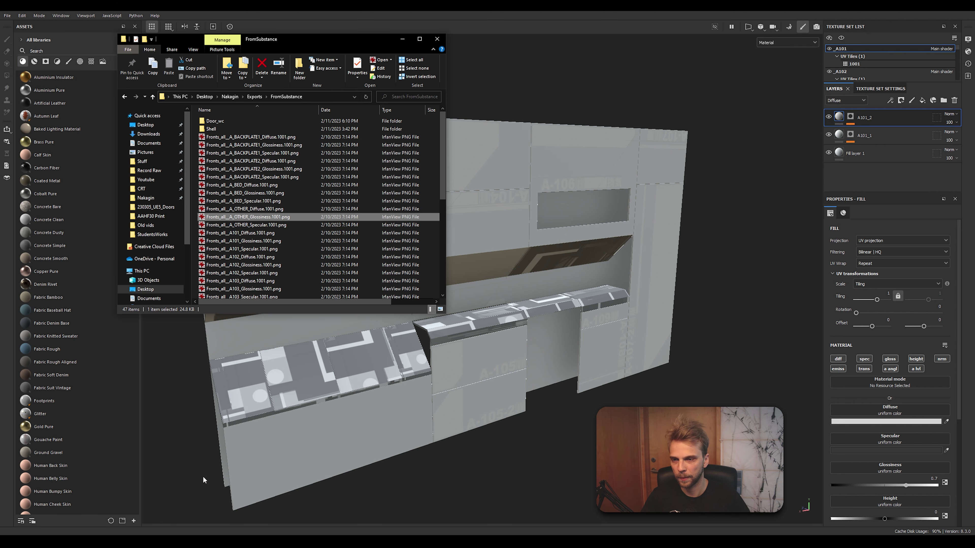
left_click(251, 137)
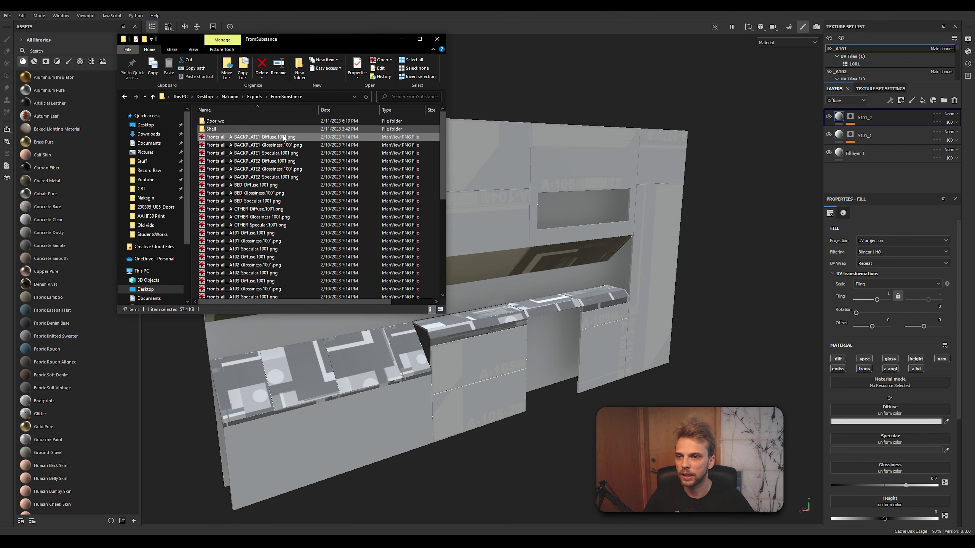
left_click(274, 154)
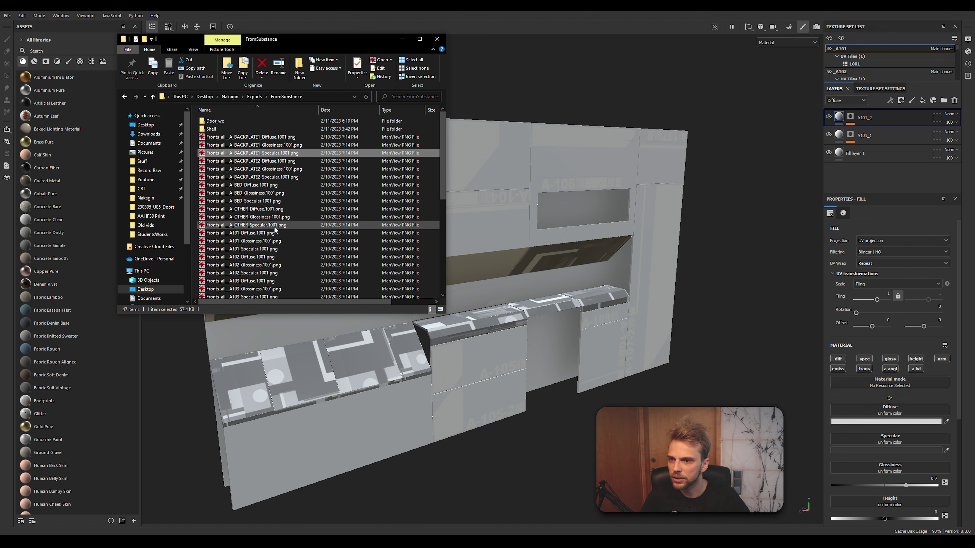
left_click(269, 209)
scroll(264, 200, "down", 3)
left_click(246, 159)
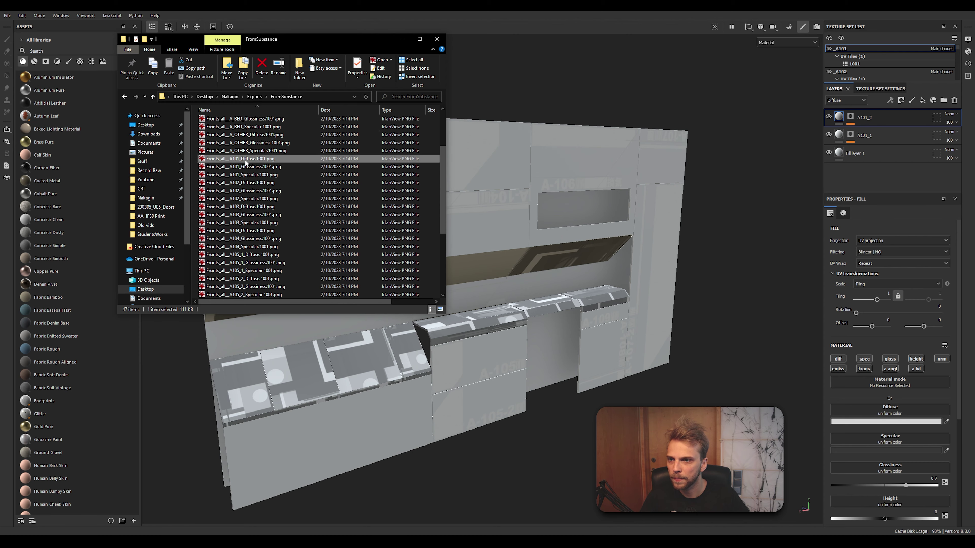
View Fronts_all__A101_Diffuse.1001.png full screen in the image viewer and close it.
double_click(245, 161)
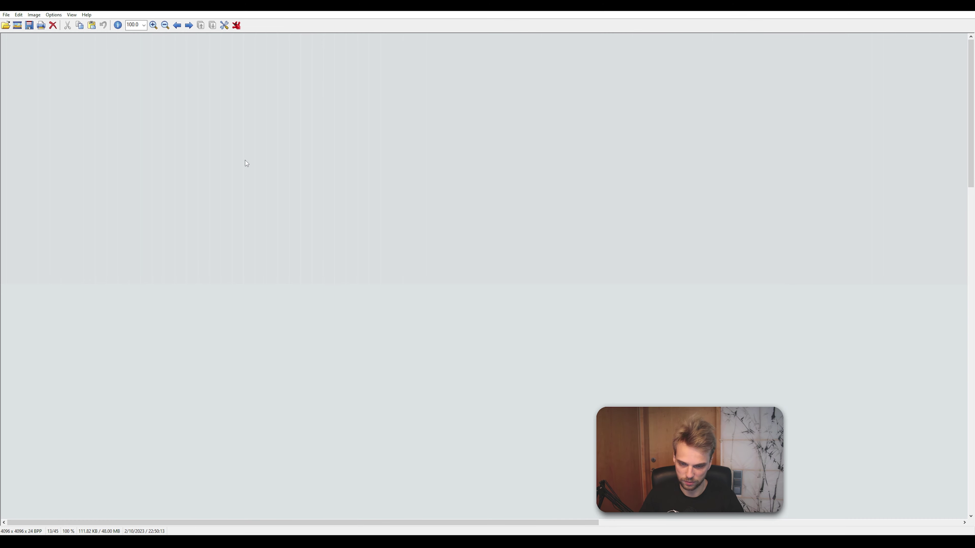
key("Return")
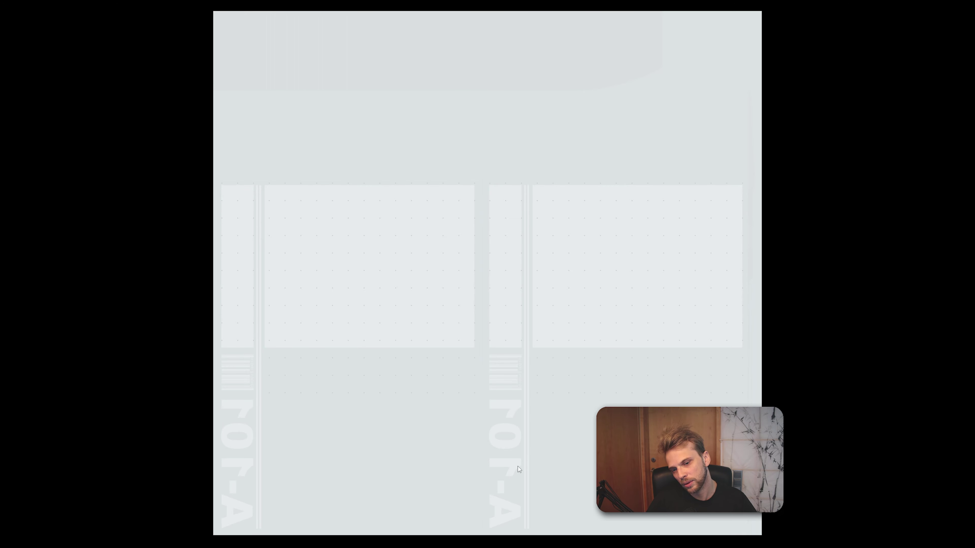
key("Return")
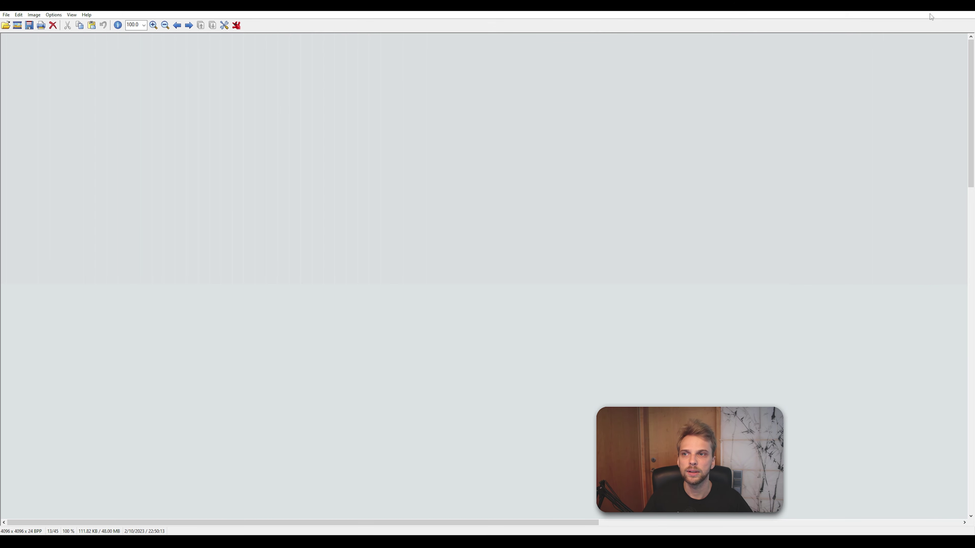
key("Escape")
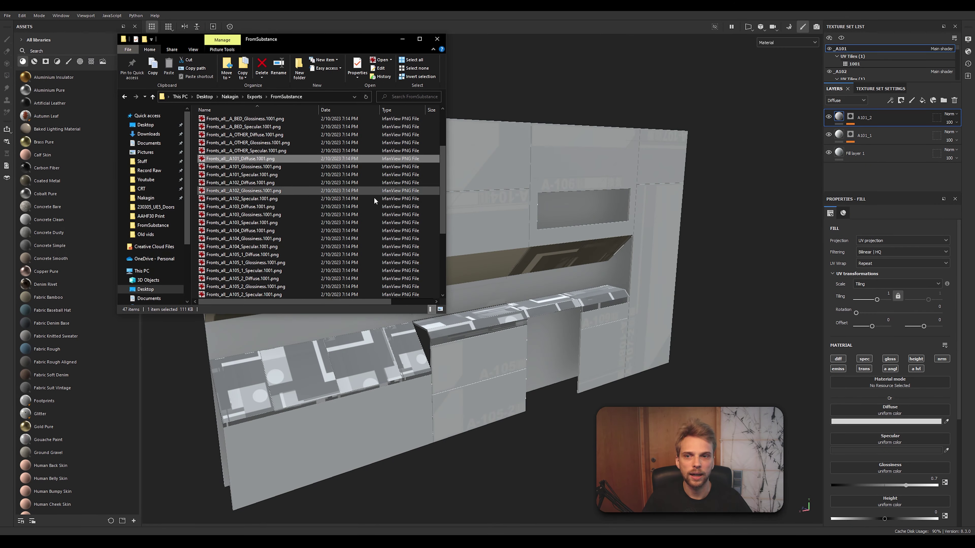
View the A101 glossiness texture, Fronts_all__A101_Glossiness.1001.png, full screen and close it.
left_click(220, 167)
double_click(220, 167)
key("Return")
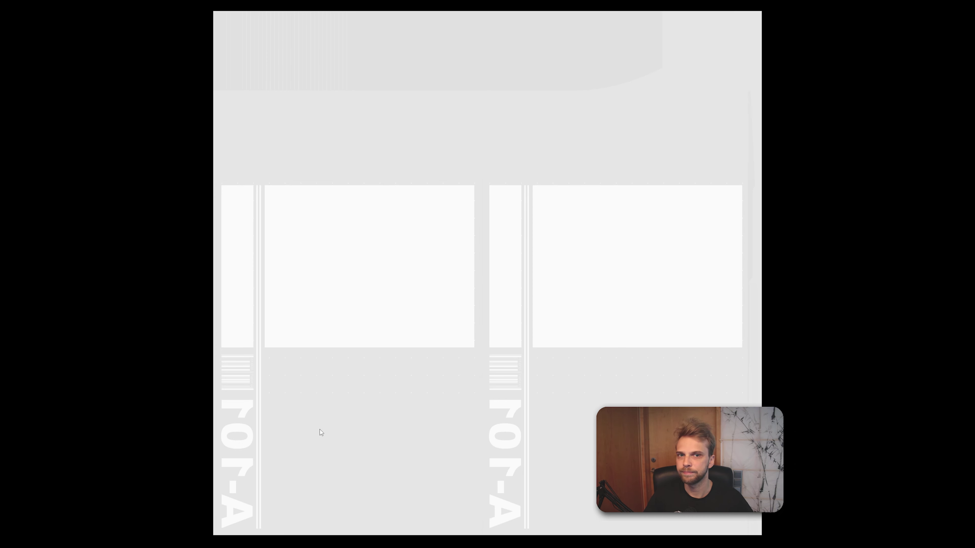
key("Return")
key("Escape")
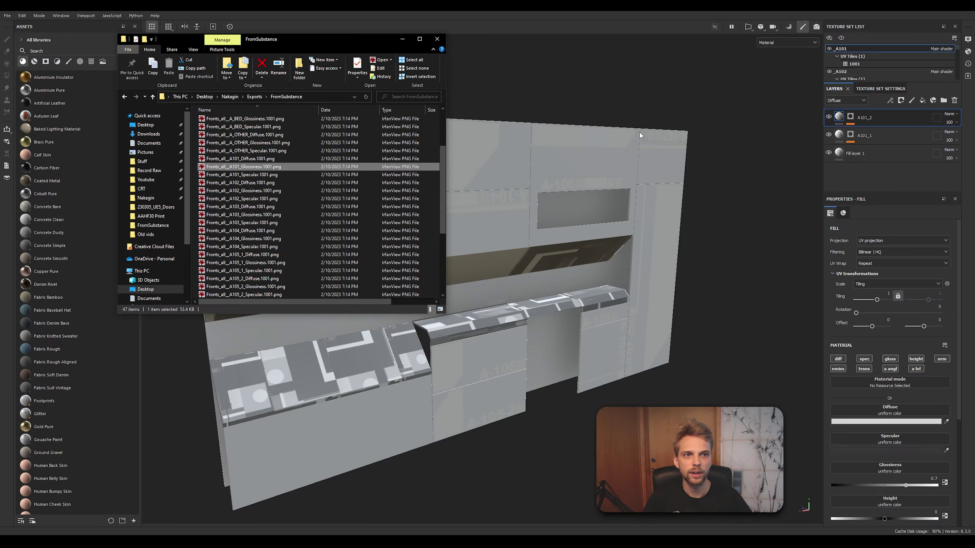
View the A101 specular texture, Fronts_all__A101_Specular.1001.png, full screen and close it.
double_click(246, 173)
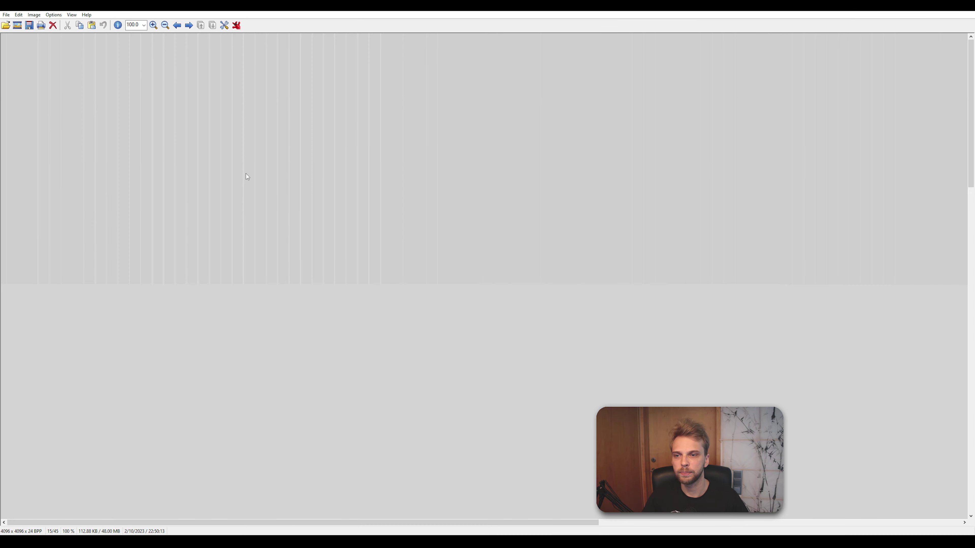
key("Return")
key("Return")
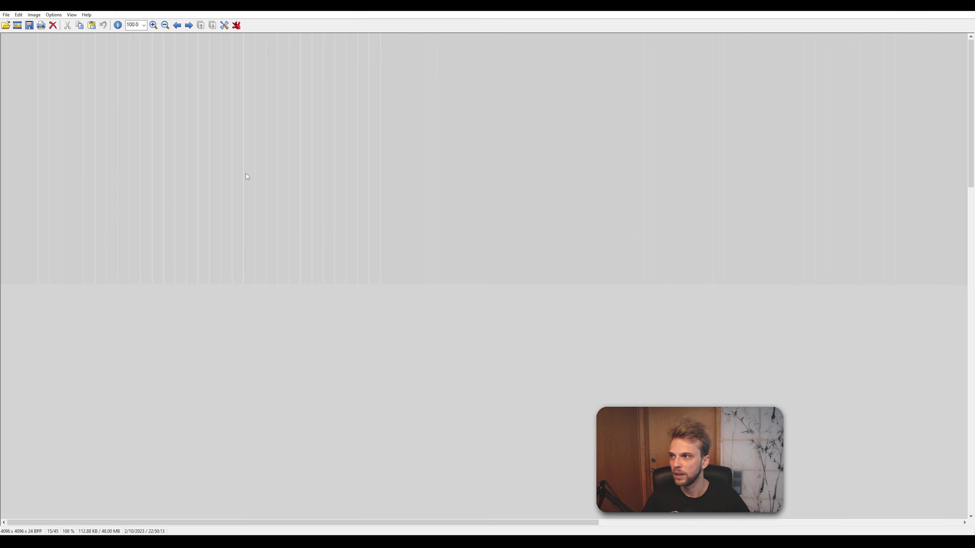
key("Escape")
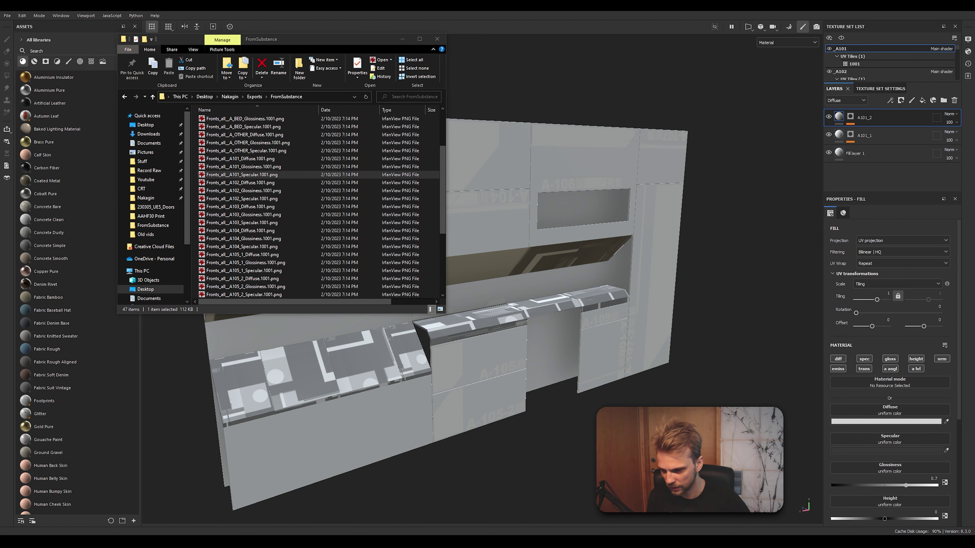
Switch to the Metal_Treated_shkafchc_4K_surface_ms folder and examine its Albedo, Metalness, Normal and Roughness maps.
left_click(160, 507)
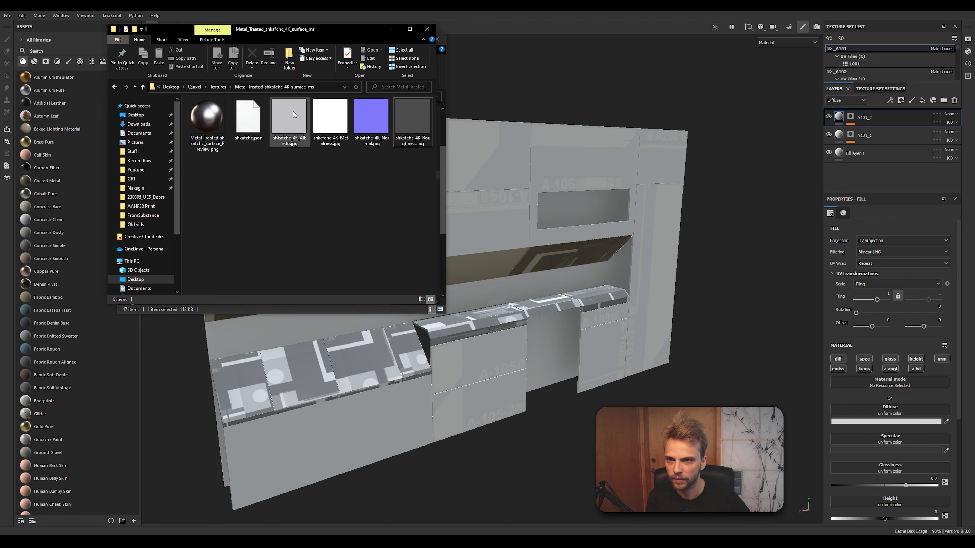
left_click(385, 117)
left_click_drag(418, 162, 321, 224)
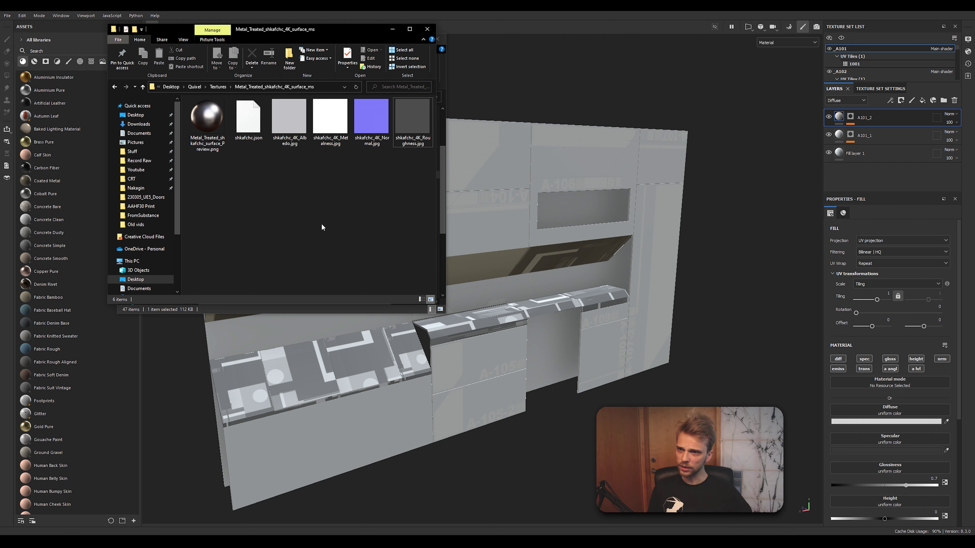
left_click_drag(430, 192, 271, 98)
left_click(289, 119)
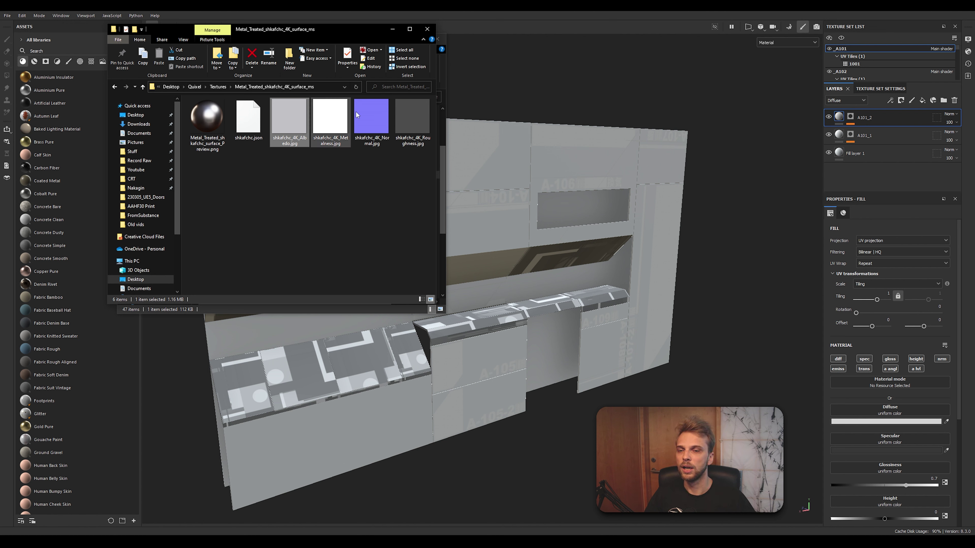
Close Substance 3D Painter, discarding the project's changes, and switch to the CRT_YT project in Unreal Editor.
left_click(338, 171)
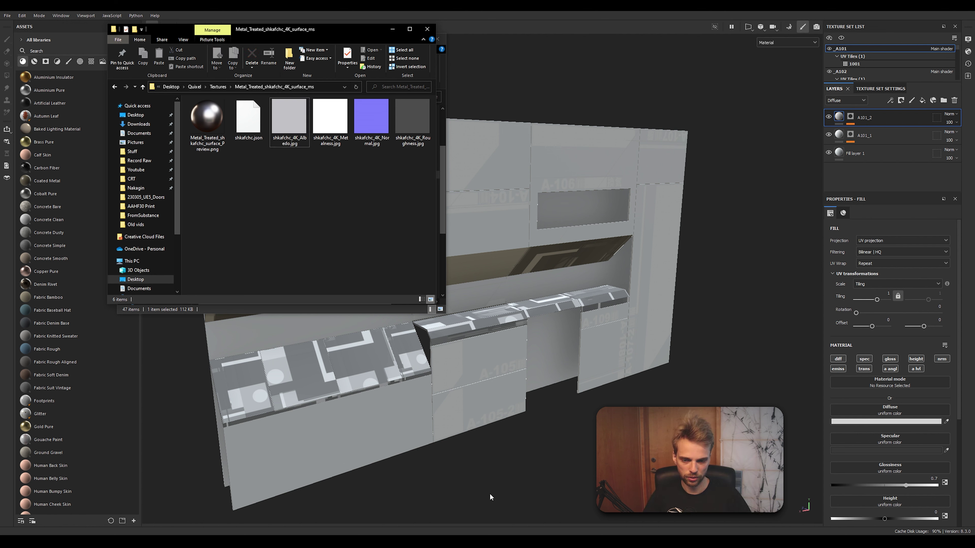
left_click(535, 507)
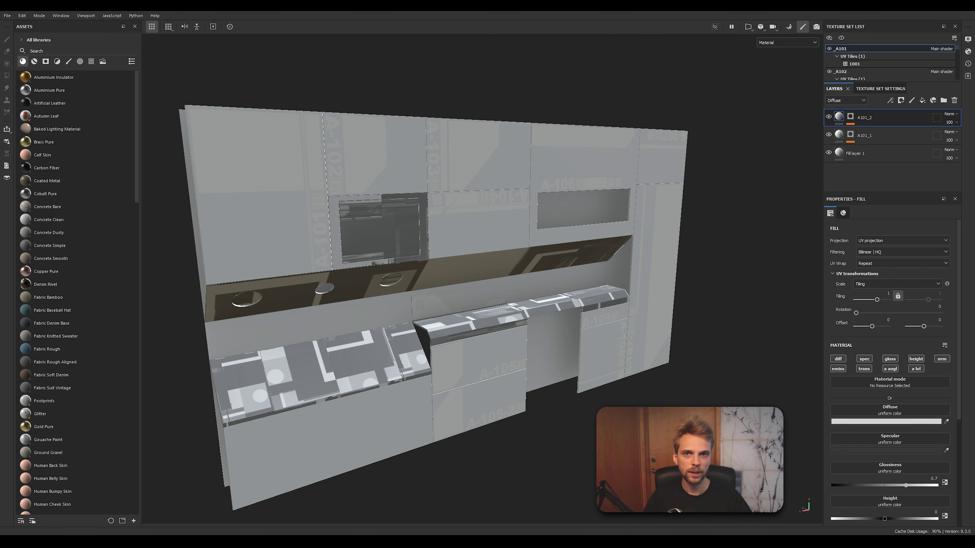
left_click(968, 12)
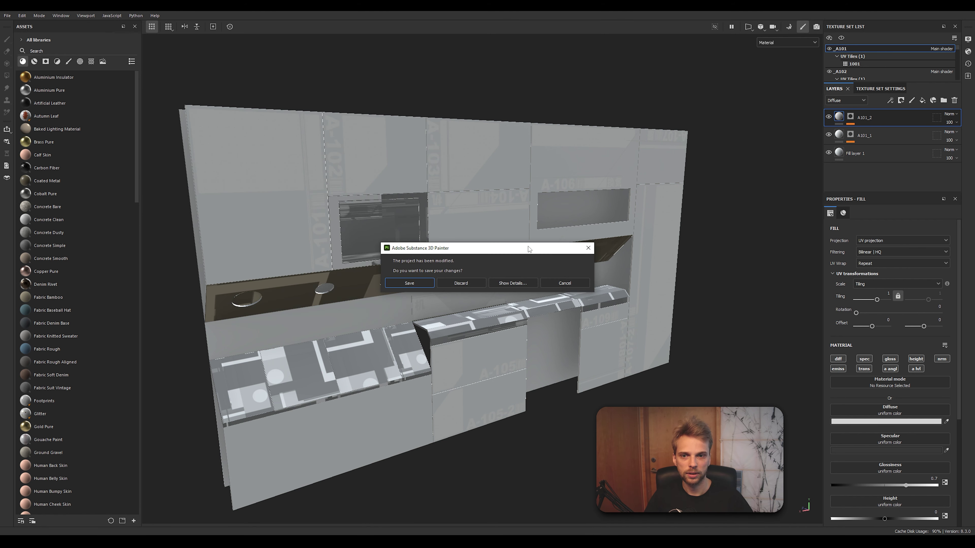
left_click(468, 283)
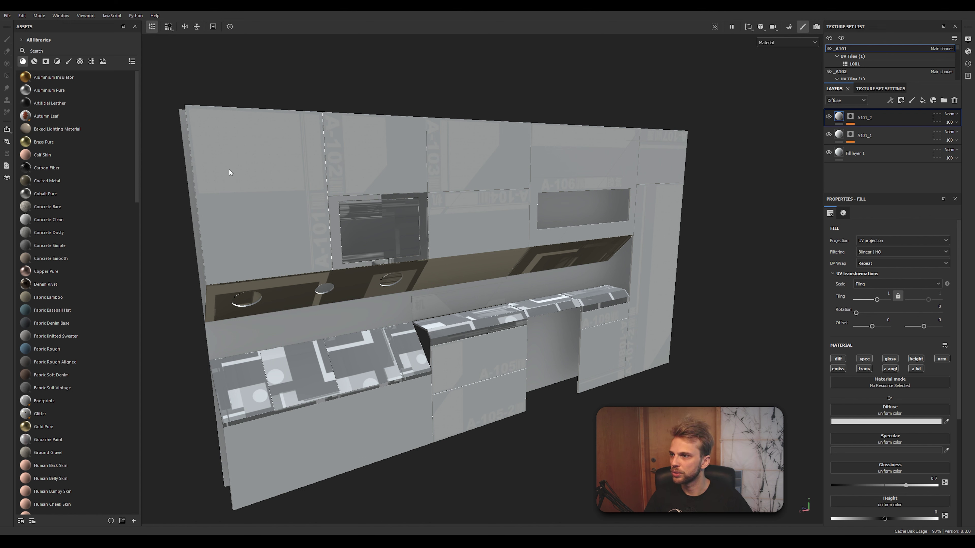
mouse_move(495, 545)
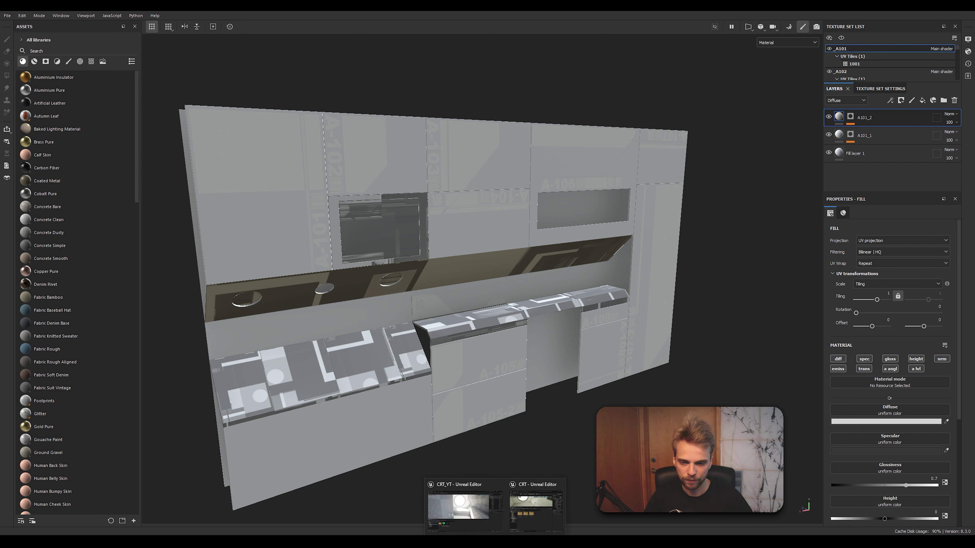
left_click(456, 487)
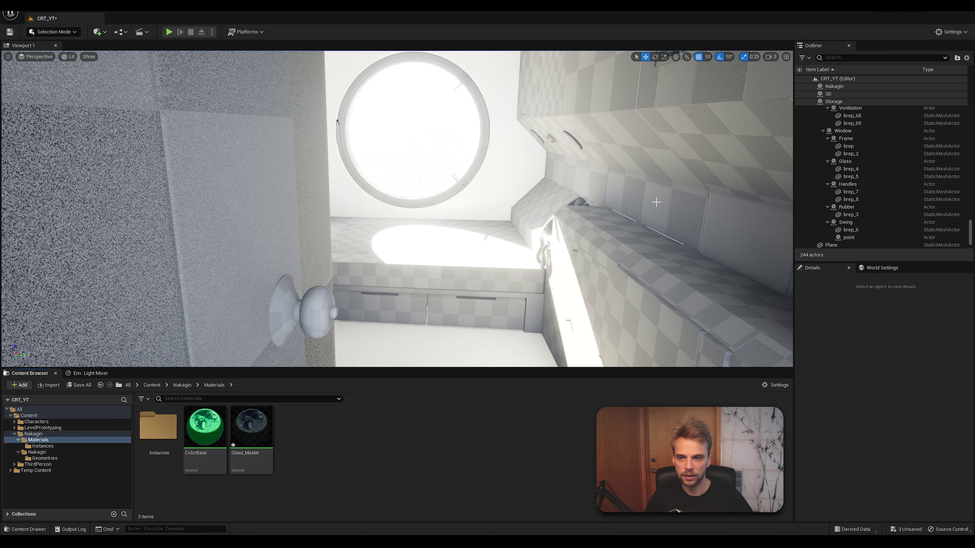
Create a material named Texture_Base in the Nakagin Materials folder and open it for editing.
right_click(347, 447)
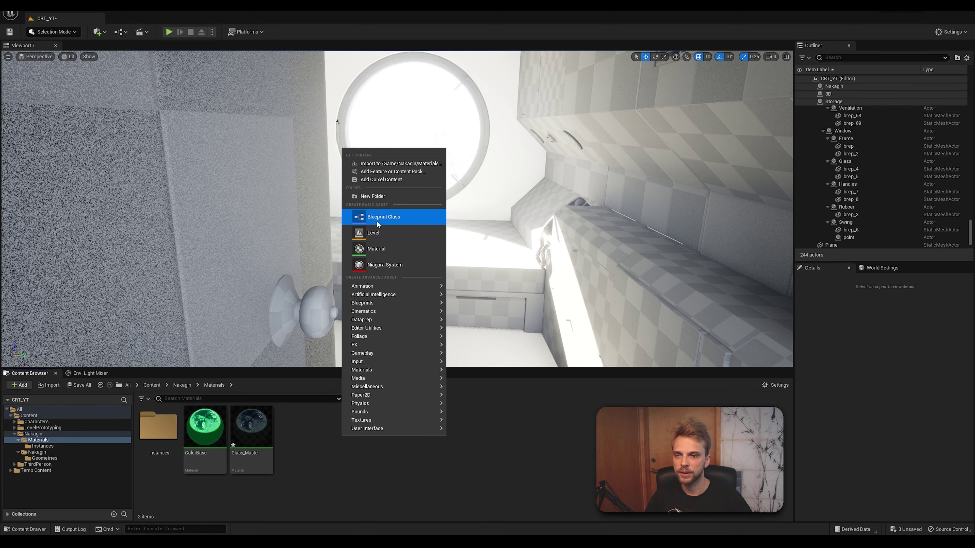
left_click(384, 249)
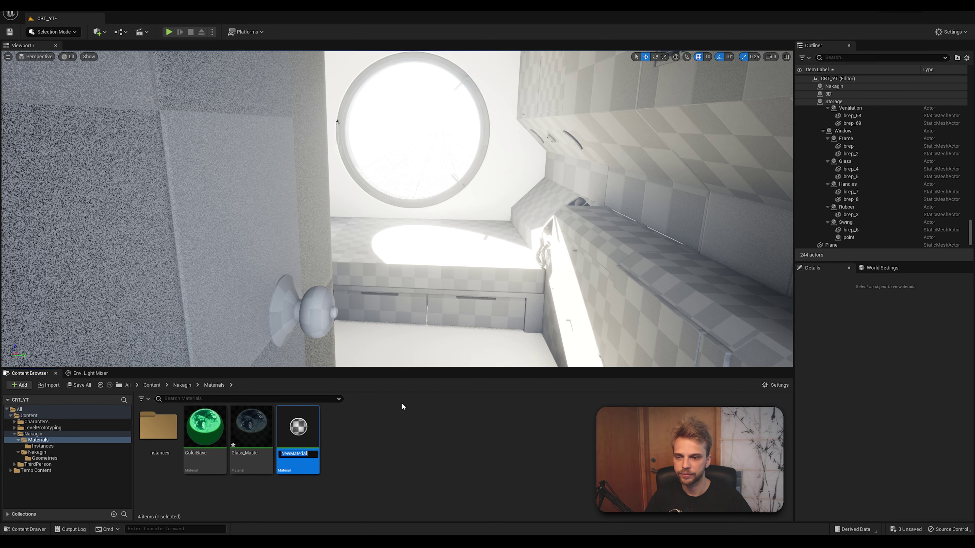
type("T")
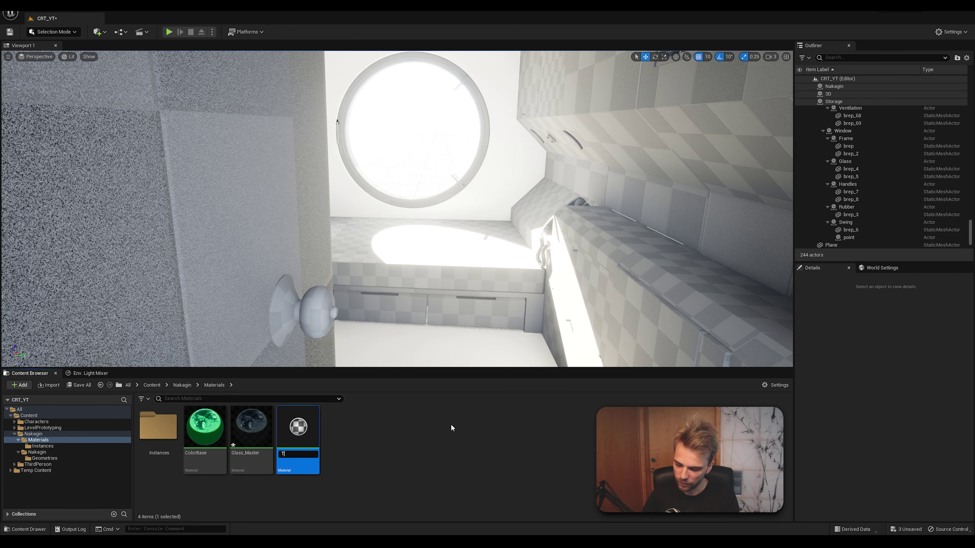
type("exture_Base")
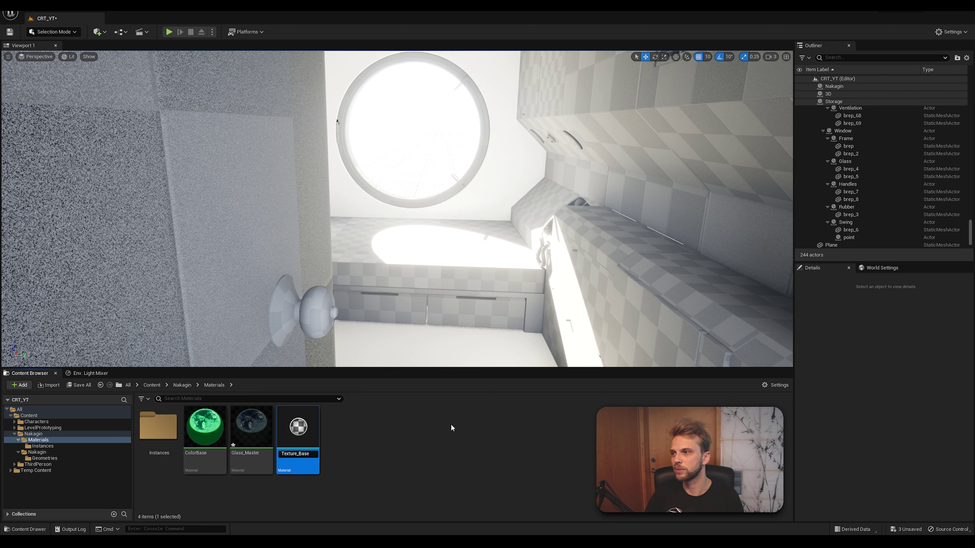
key("Return")
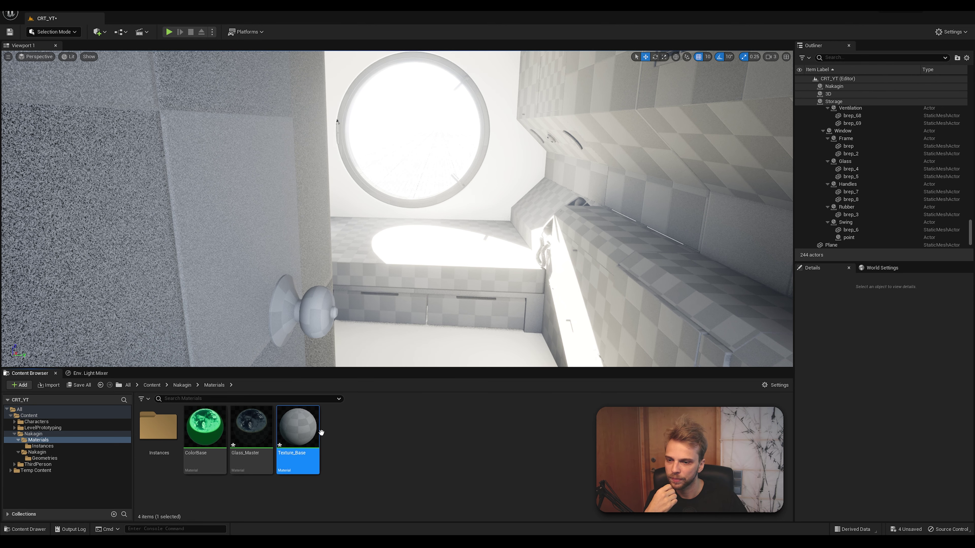
double_click(299, 430)
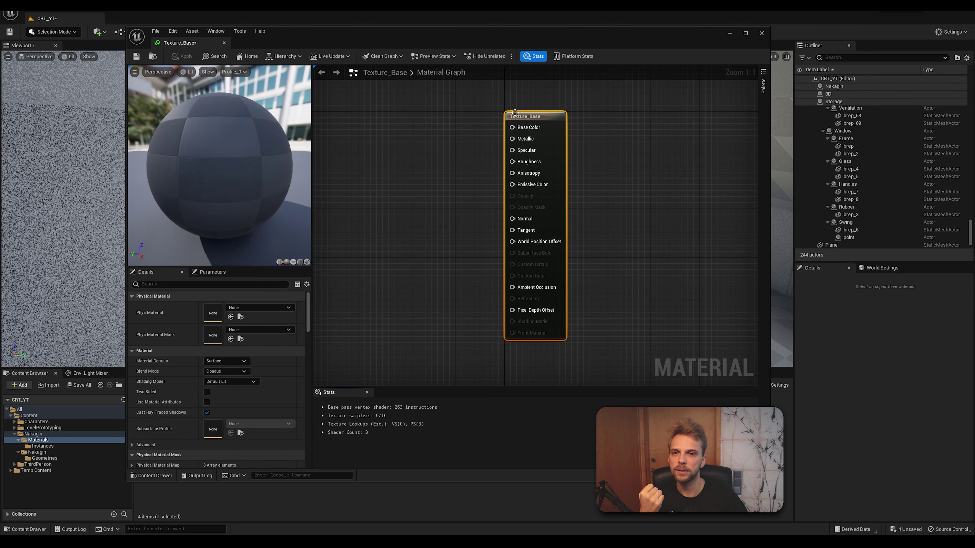
Add a Texture Sample node to the Texture_Base graph and place it to the left of the material output node.
right_click_drag(453, 168, 474, 178)
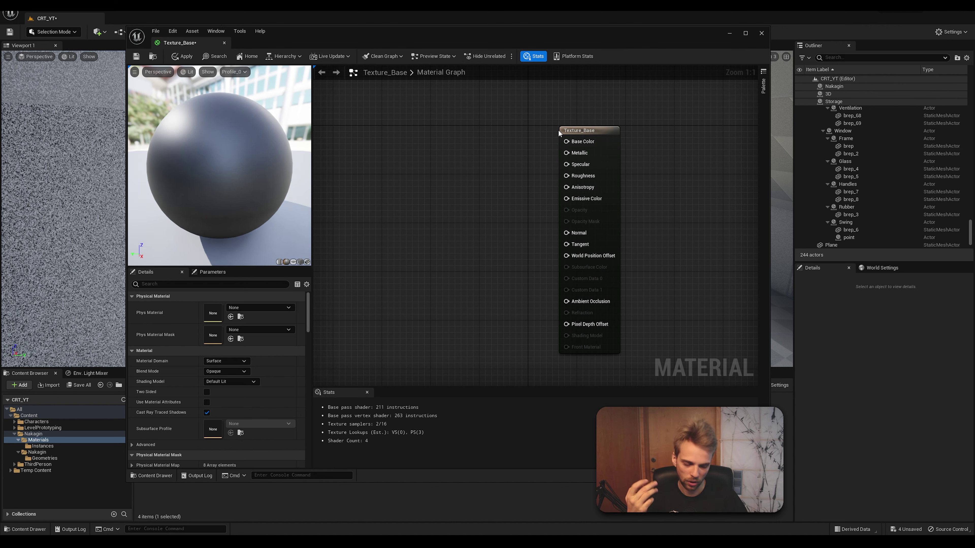
right_click(433, 135)
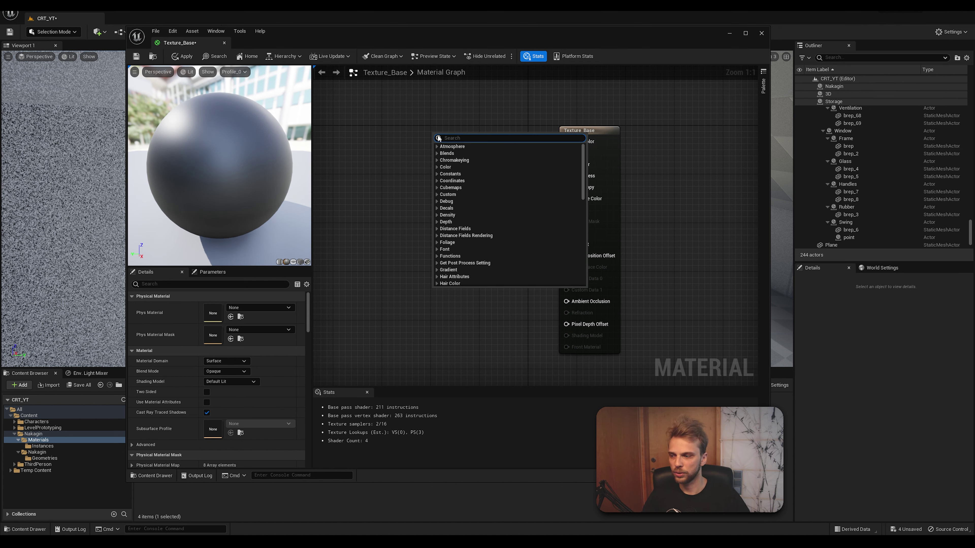
type("texture s")
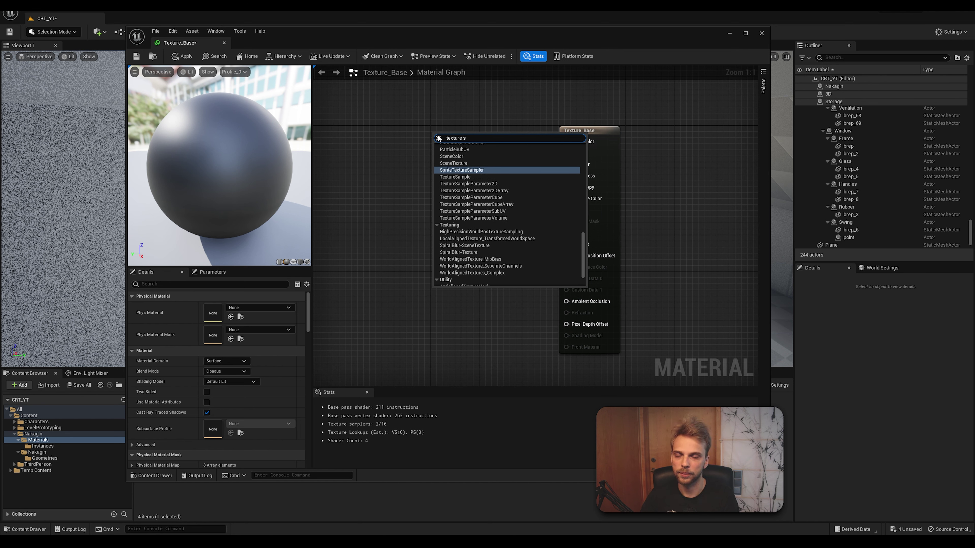
key("Down")
key("Return")
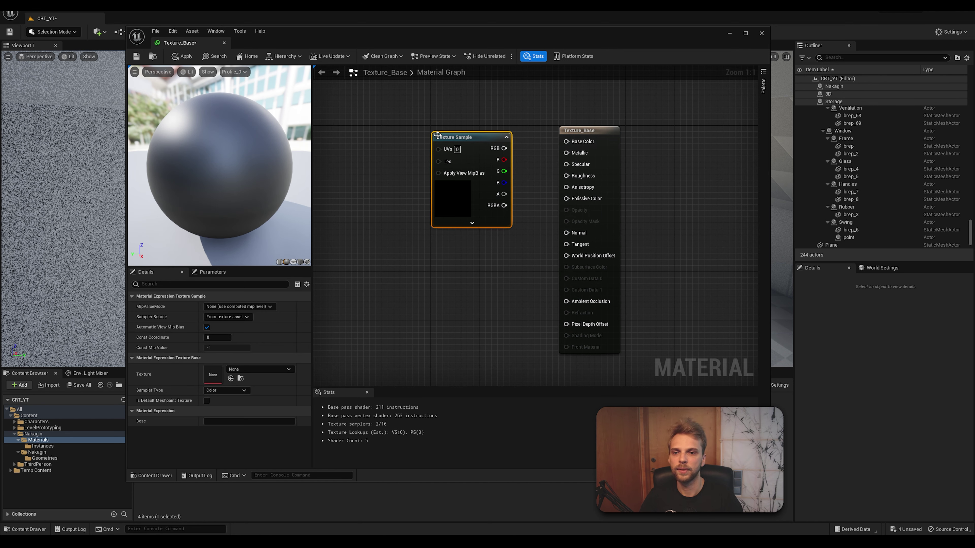
left_click_drag(442, 135, 403, 123)
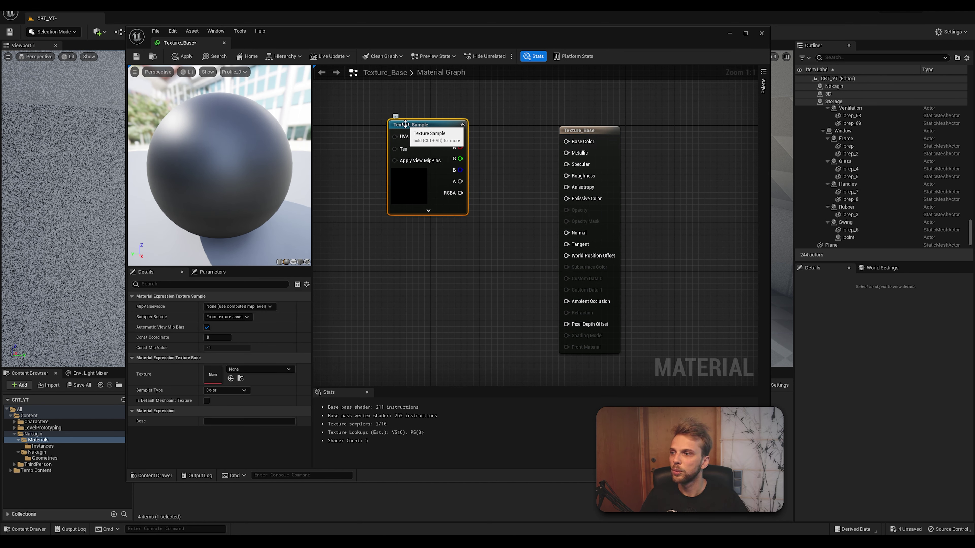
right_click(412, 126)
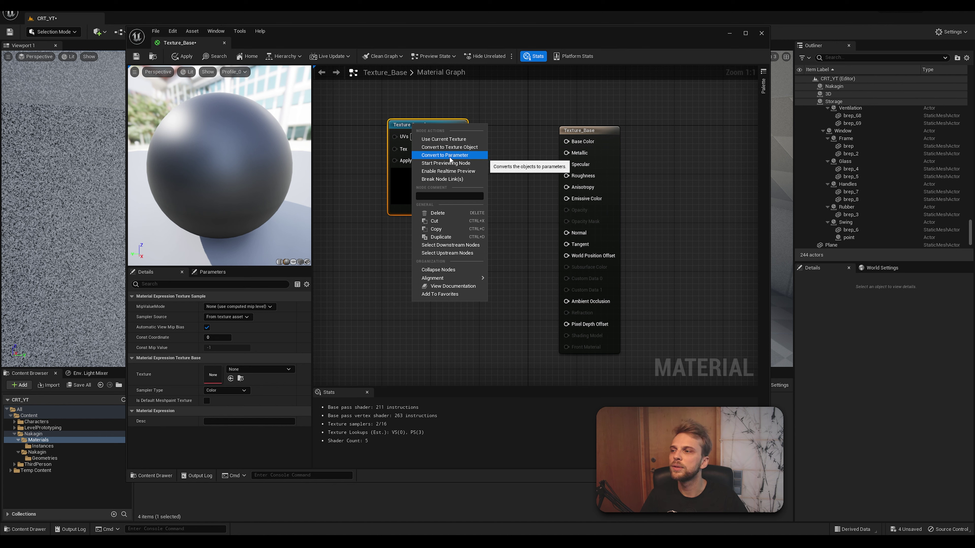
left_click(521, 105)
left_click_drag(440, 125, 439, 118)
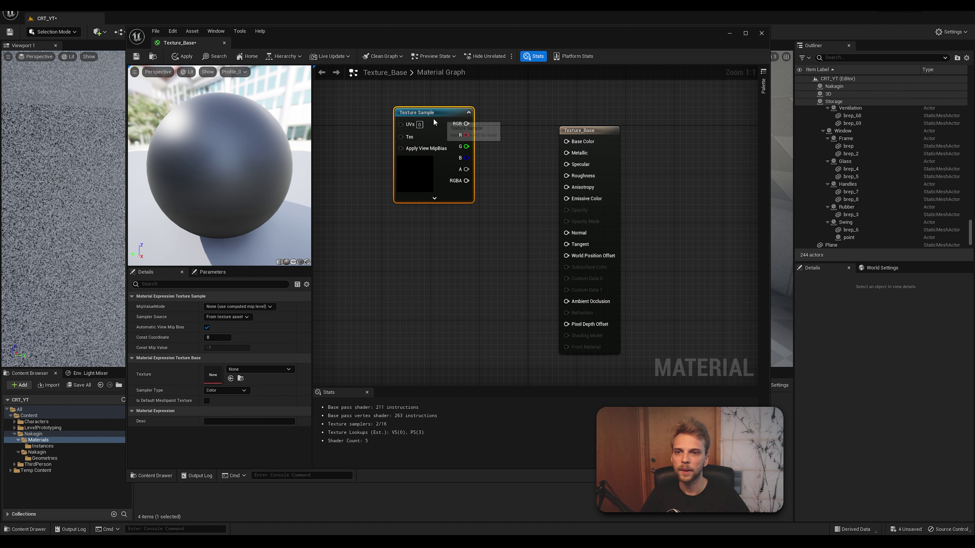
left_click(522, 111)
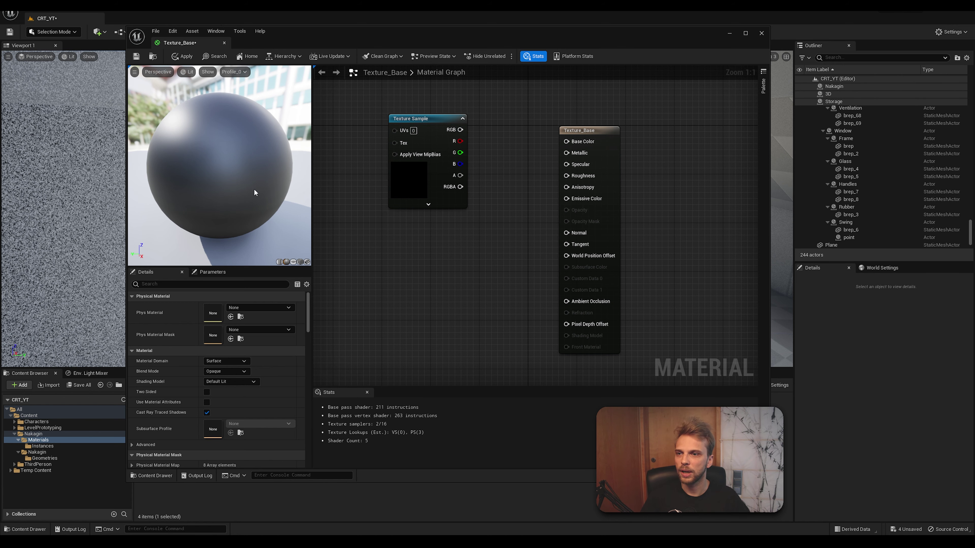
Minimize the Texture_Base material editor and view the cabinet fronts beside the round window in the level.
left_click_drag(359, 36, 395, 46)
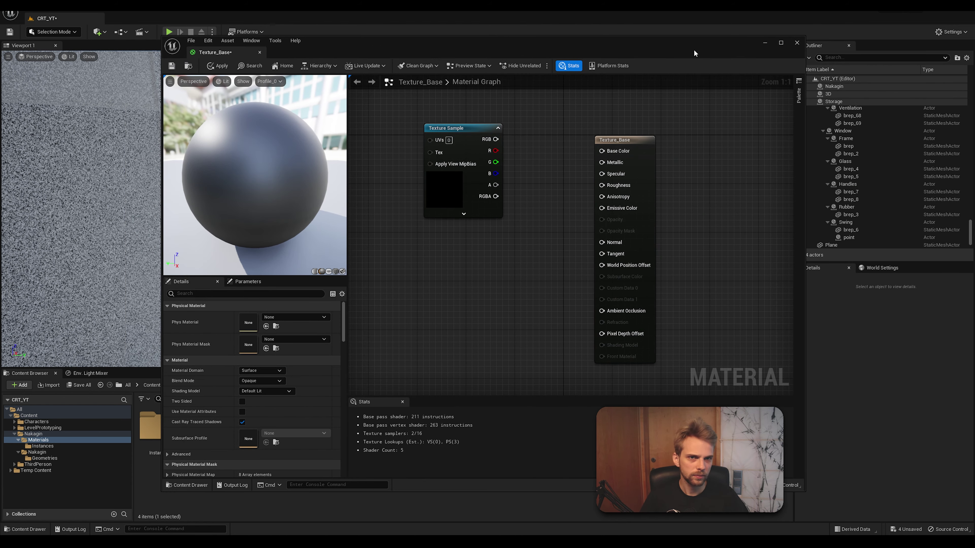
left_click(766, 43)
left_click(425, 466)
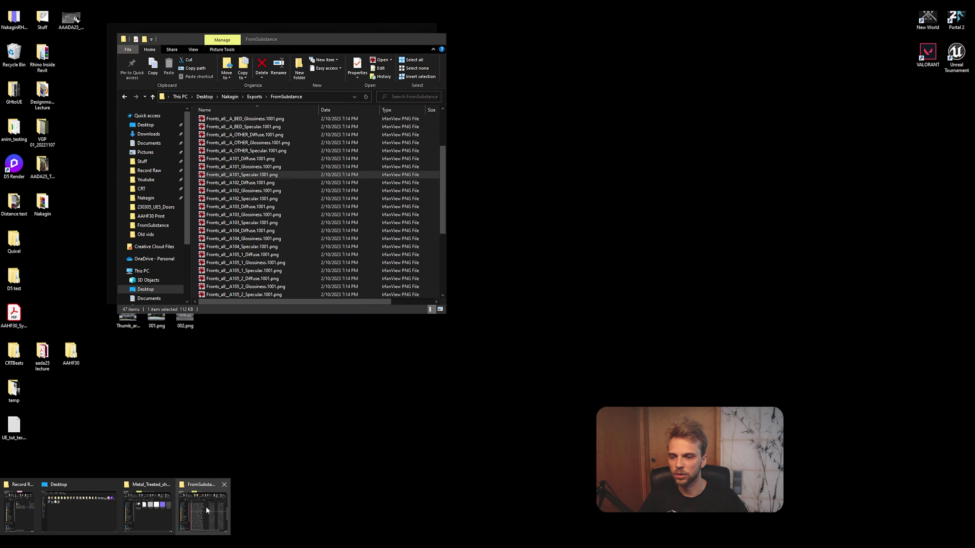
mouse_move(154, 507)
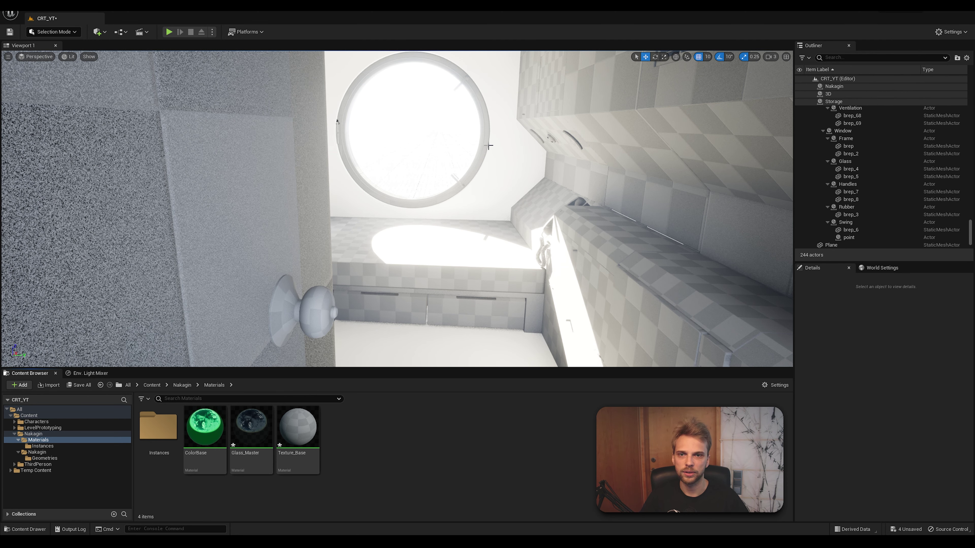
mouse_move(489, 146)
right_mouse_down()
mouse_move(516, 148)
mouse_move(484, 145)
right_mouse_up()
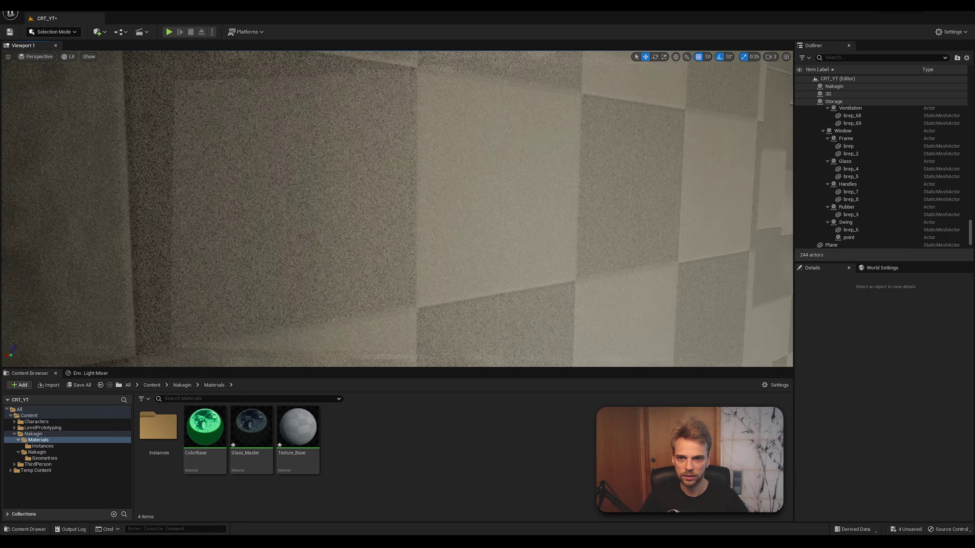
right_click_drag(462, 212, 462, 212)
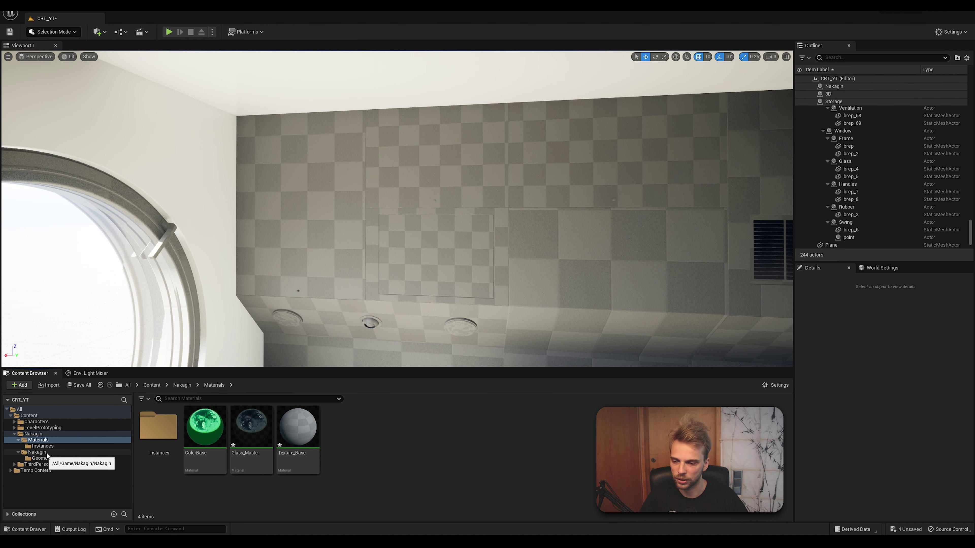
Create a folder named Textures inside Nakagin/Materials and open it.
left_click(31, 435)
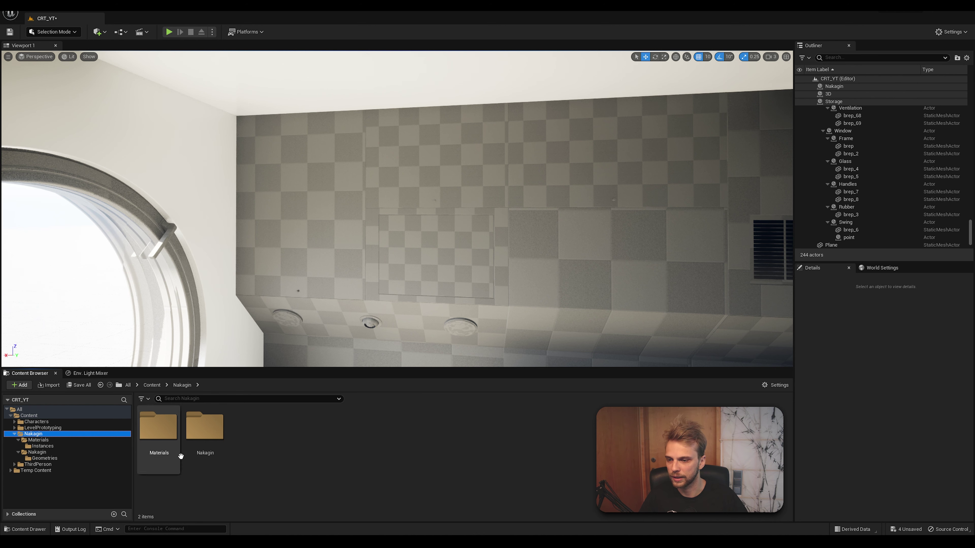
double_click(159, 427)
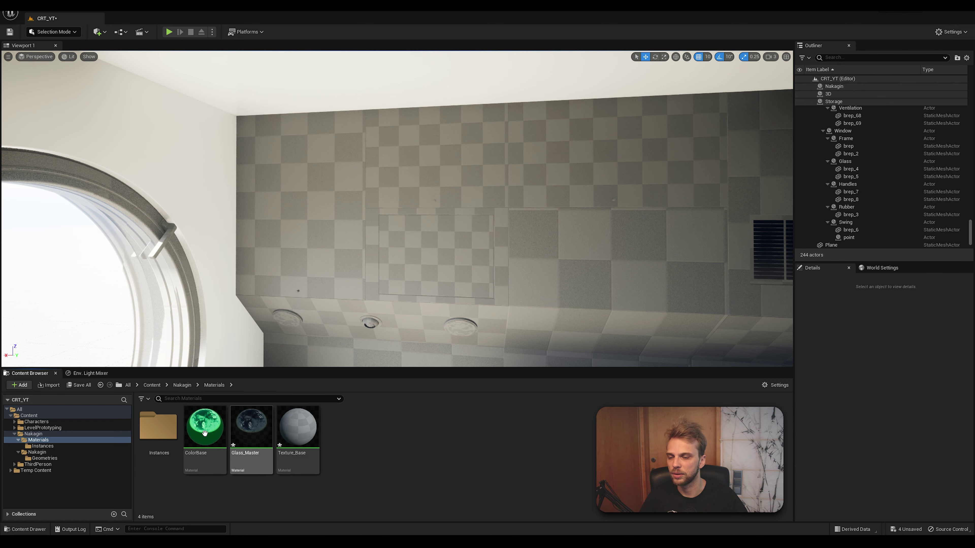
right_click(402, 435)
mouse_move(423, 405)
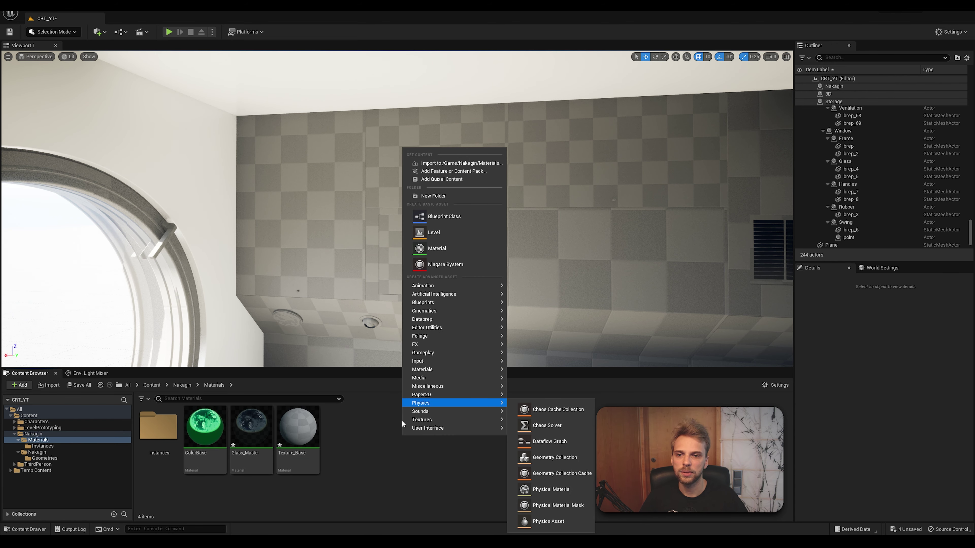
left_click(463, 196)
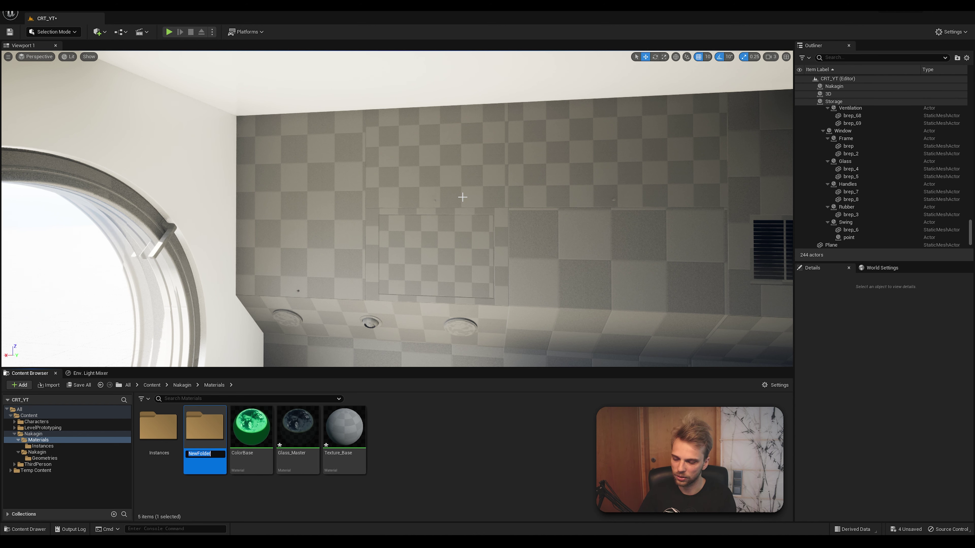
type("Textures")
key("Return")
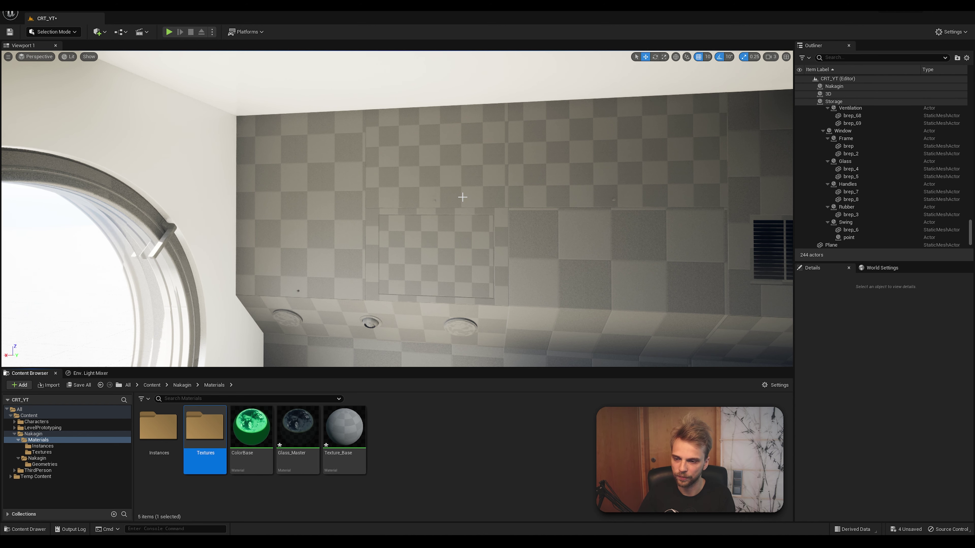
double_click(206, 424)
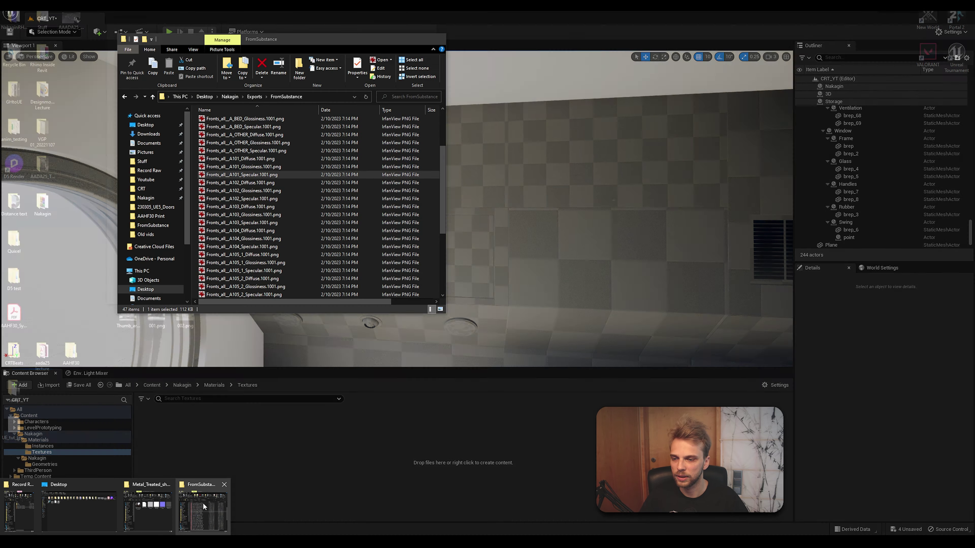
Import all Fronts_all PNG textures, from A_BACKPLATE1_Diffuse through A109_Specular, from the FromSubstance folder in File Explorer into the Textures folder.
left_click(202, 504)
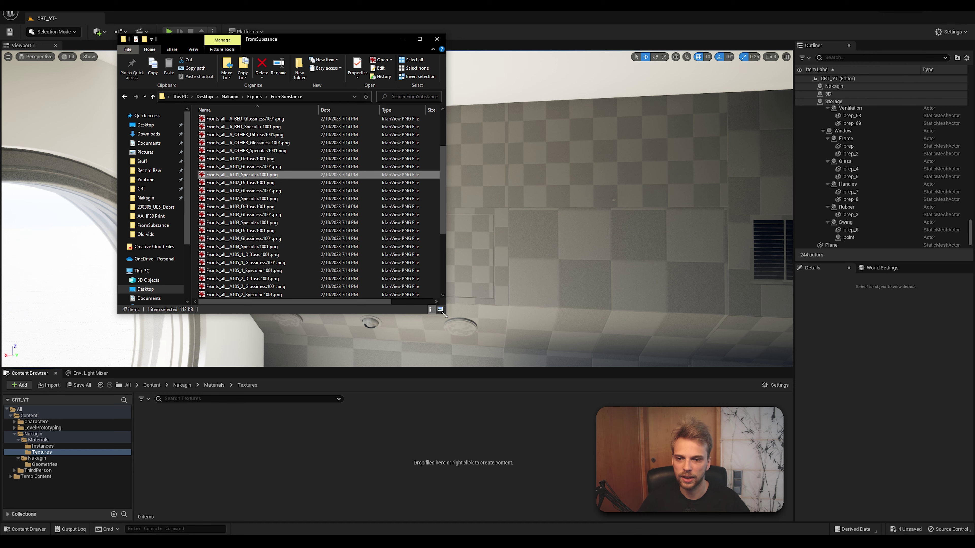
left_click_drag(444, 314, 652, 470)
left_click_drag(329, 36, 578, 31)
scroll(518, 182, "up", 2)
left_click(464, 134)
scroll(473, 192, "down", 2)
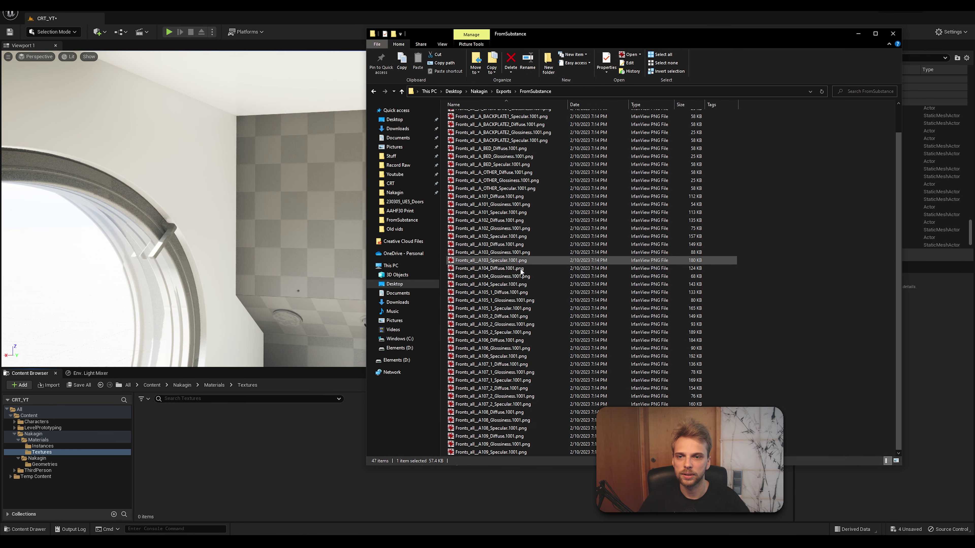
left_click(491, 452, "shift")
left_click_drag(491, 228, 241, 486)
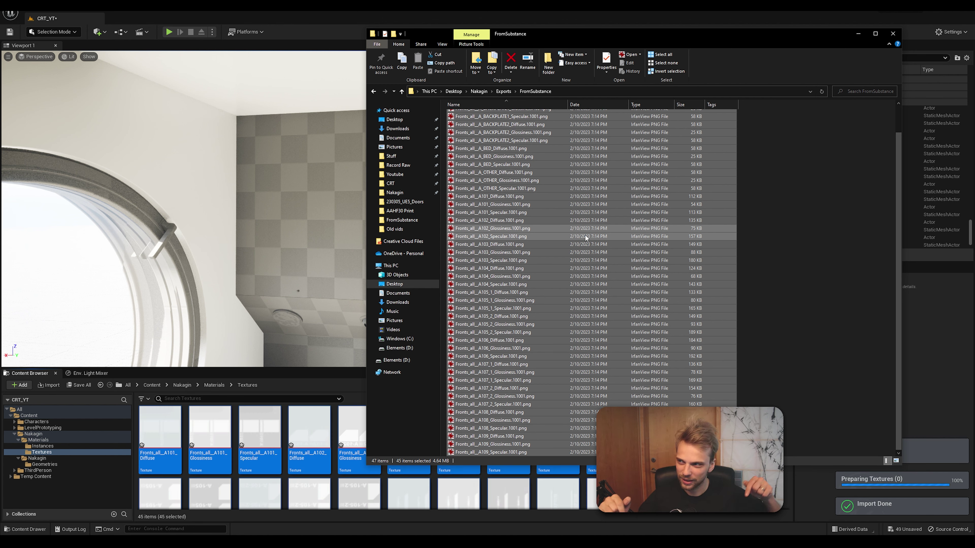
scroll(815, 235, "up", 2)
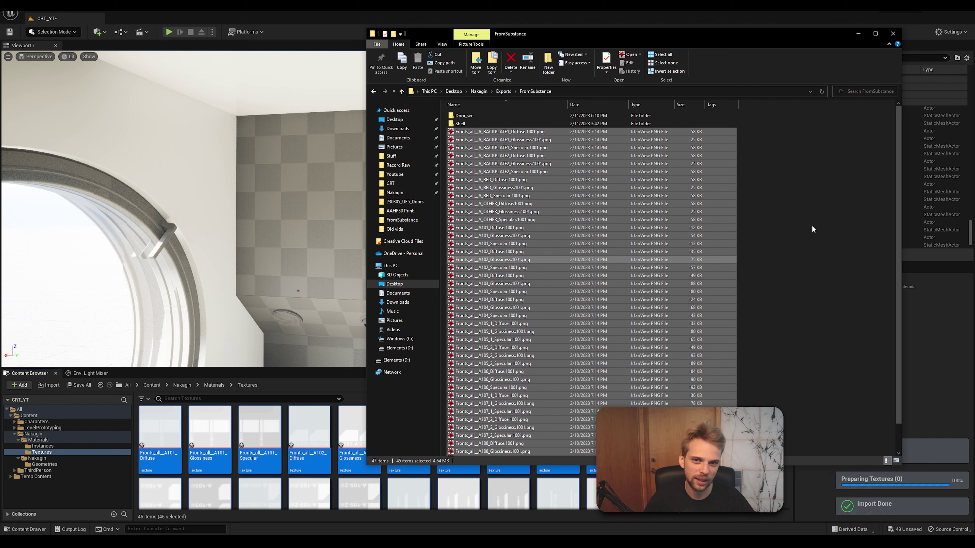
Import the Diffuse, Glossiness and Specular PNG textures from the FromSubstance/Door_wc folder in File Explorer into the Textures folder.
left_click(813, 226)
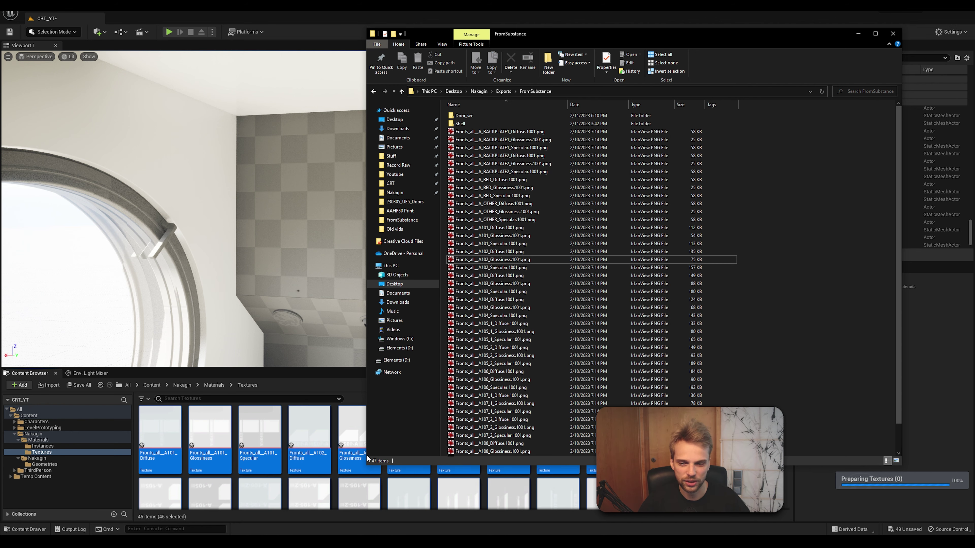
scroll(519, 492, "down", 5)
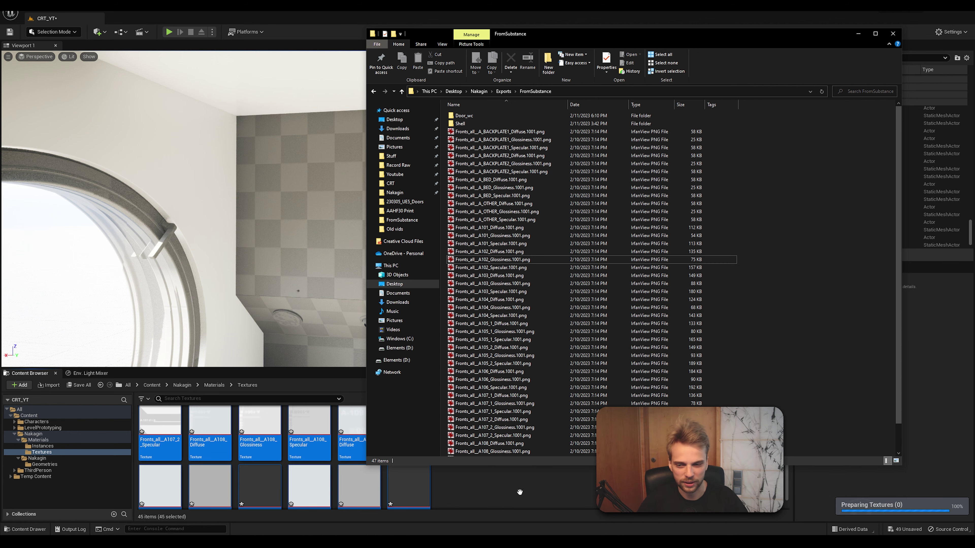
left_click(484, 492)
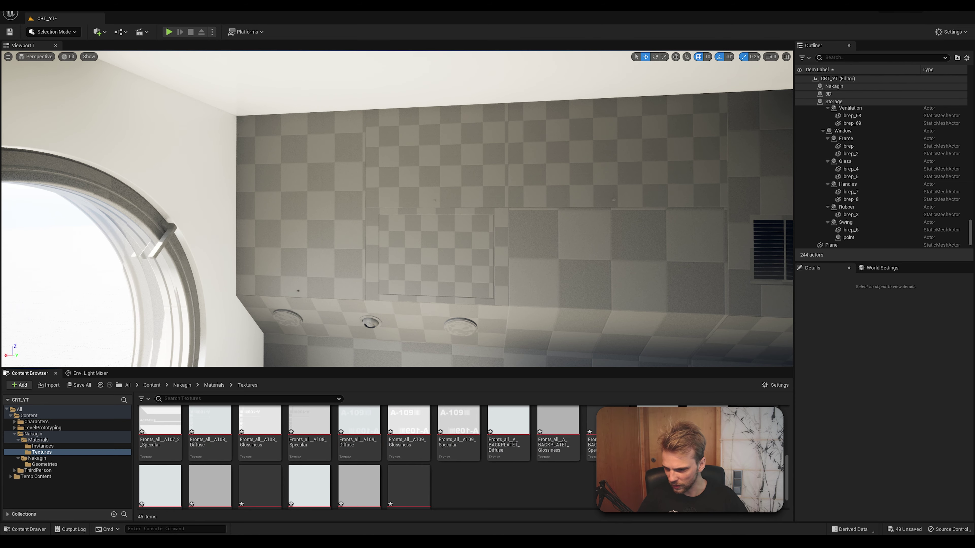
key("alt+Tab")
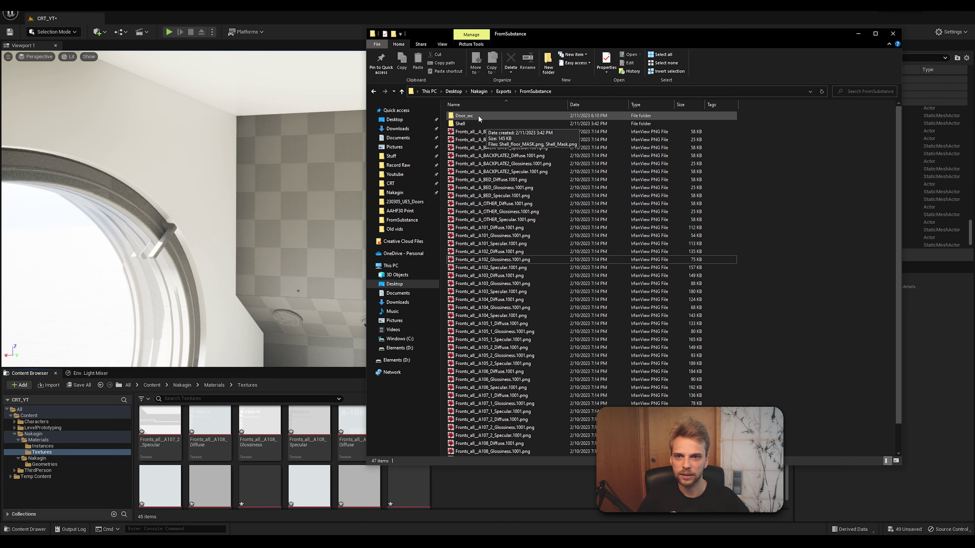
double_click(473, 116)
key("ctrl+a")
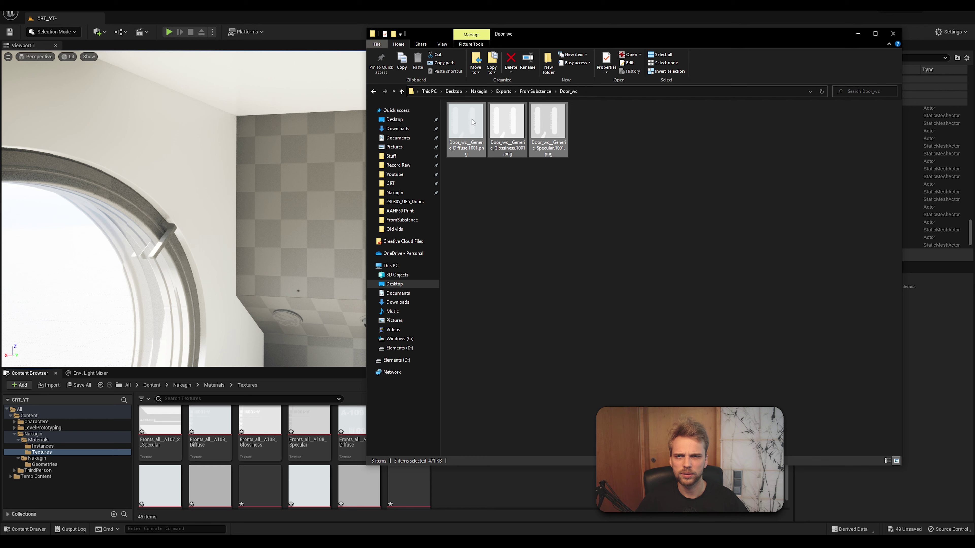
left_click_drag(471, 119, 306, 317)
left_click_drag(467, 496, 530, 492)
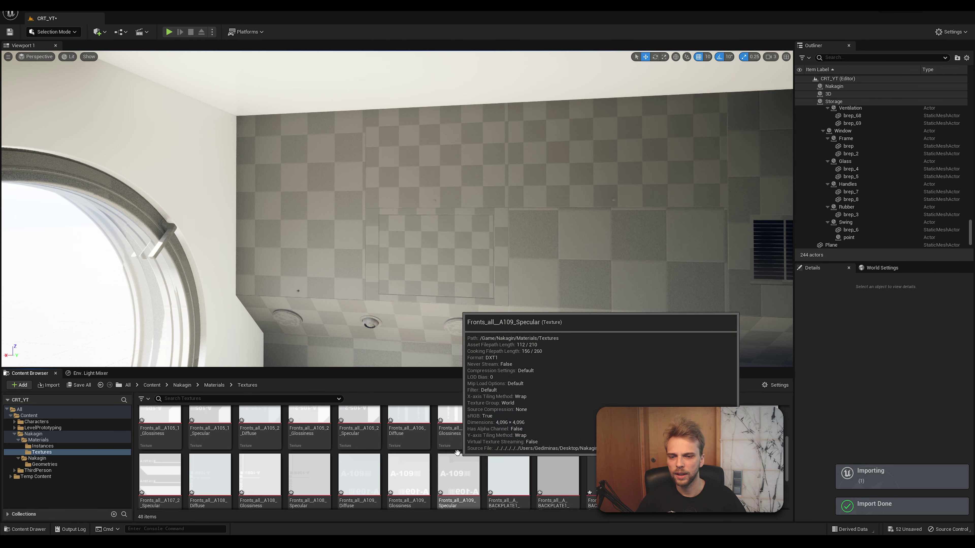
Examine the imported Fronts_all A101 Diffuse, Glossiness and Specular textures in the Textures folder.
scroll(230, 449, "up", 5)
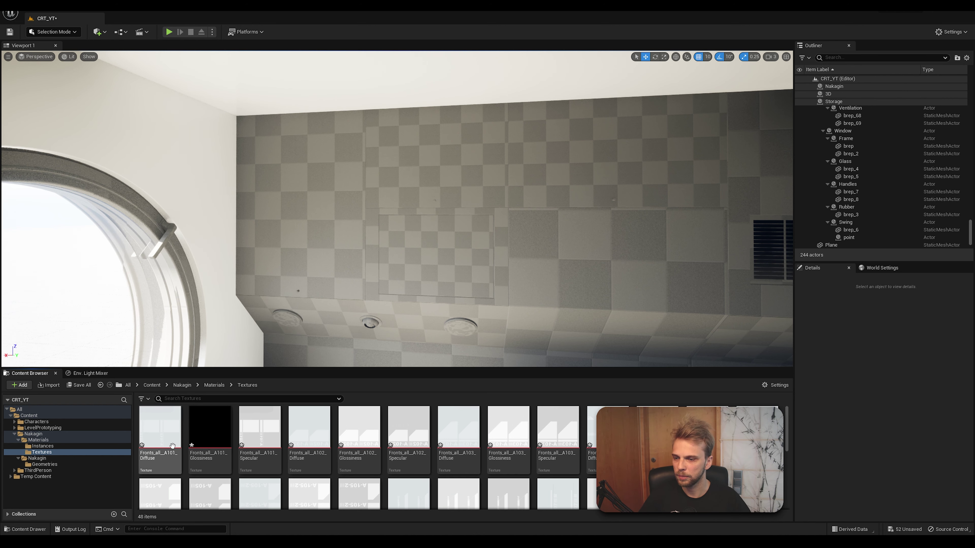
mouse_move(157, 433)
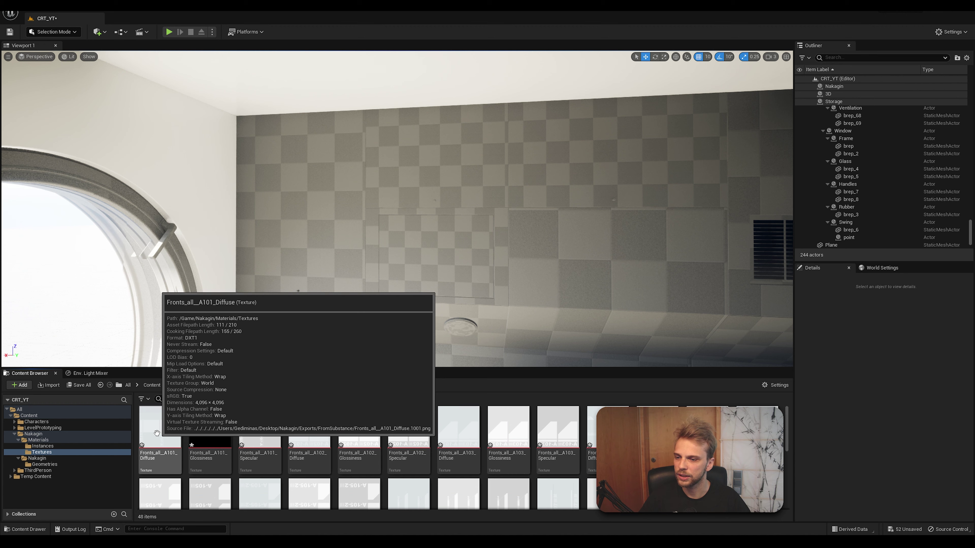
left_click(157, 433)
mouse_move(271, 427)
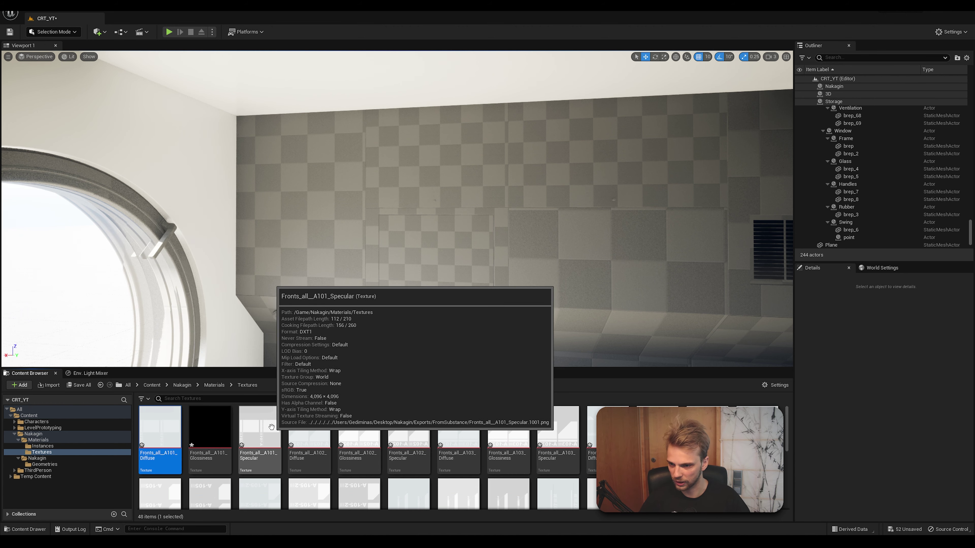
left_click(210, 428)
mouse_move(400, 445)
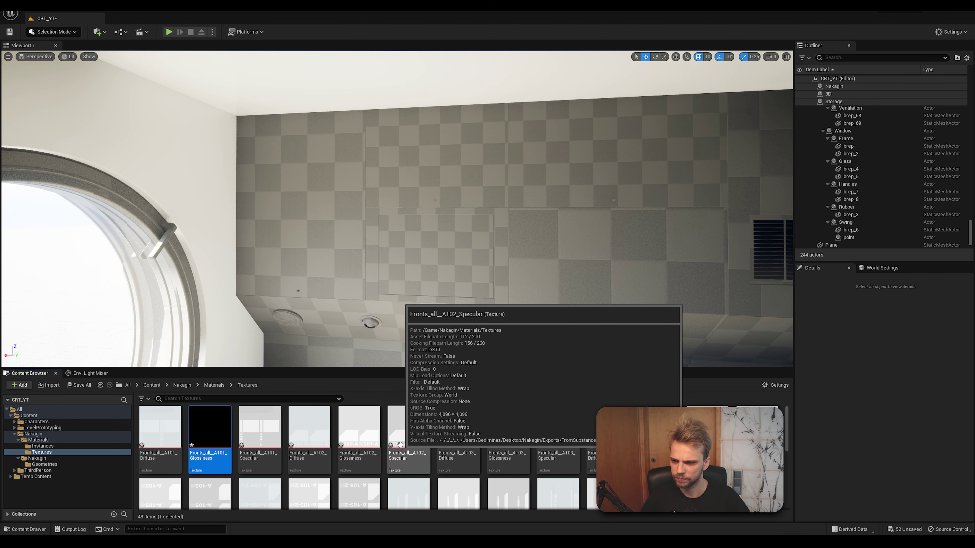
mouse_move(210, 427)
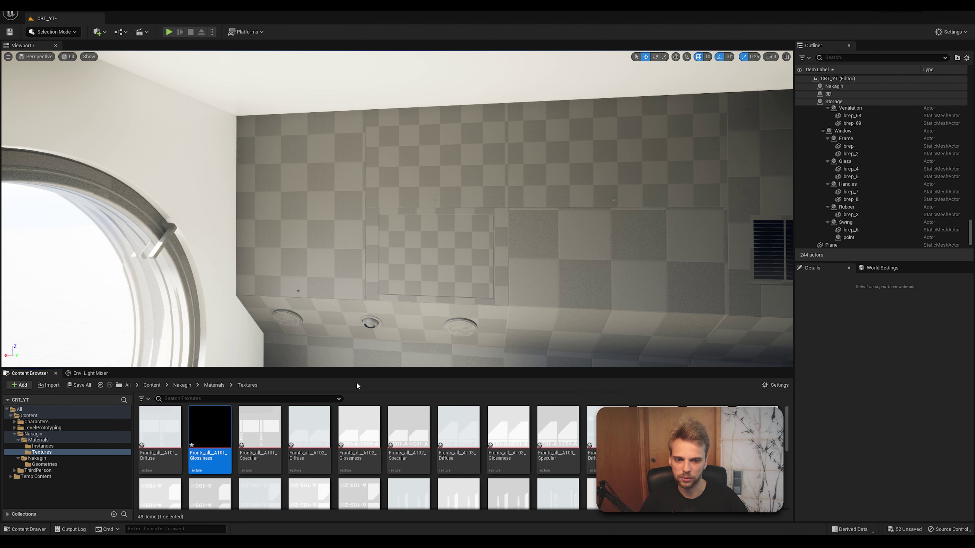
left_click(260, 427)
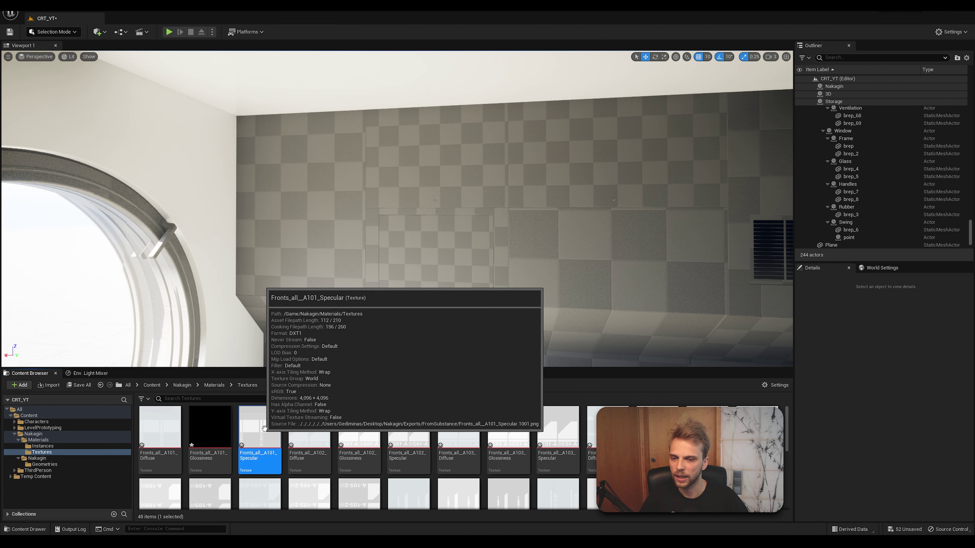
Reopen the Texture_Base material from the Materials folder and dock its editor beside the CRT_YT level tab.
left_click(66, 441)
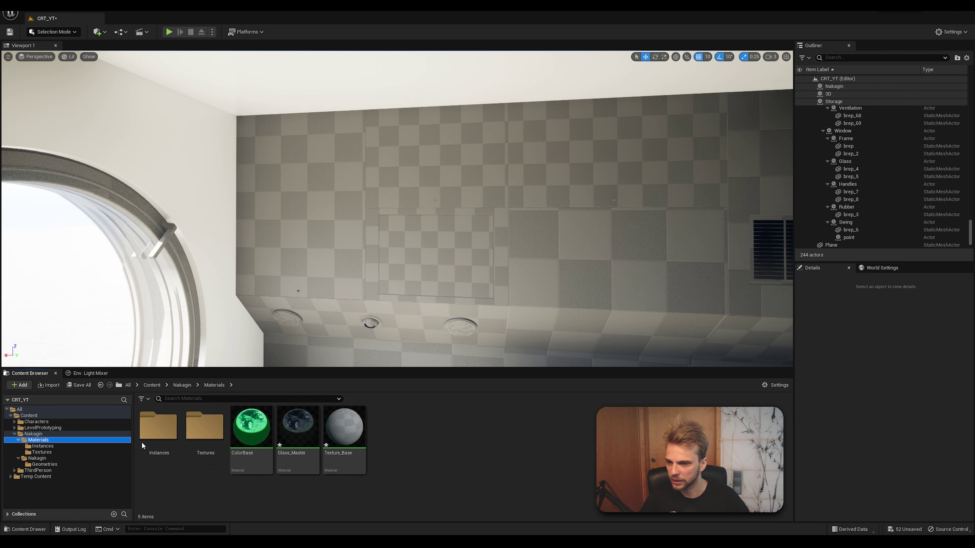
double_click(338, 432)
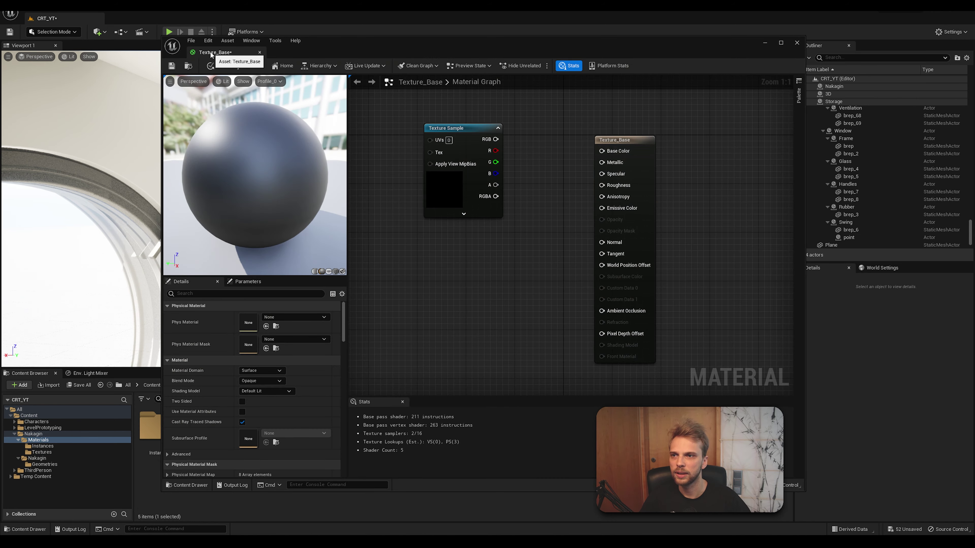
left_click_drag(197, 46, 68, 18)
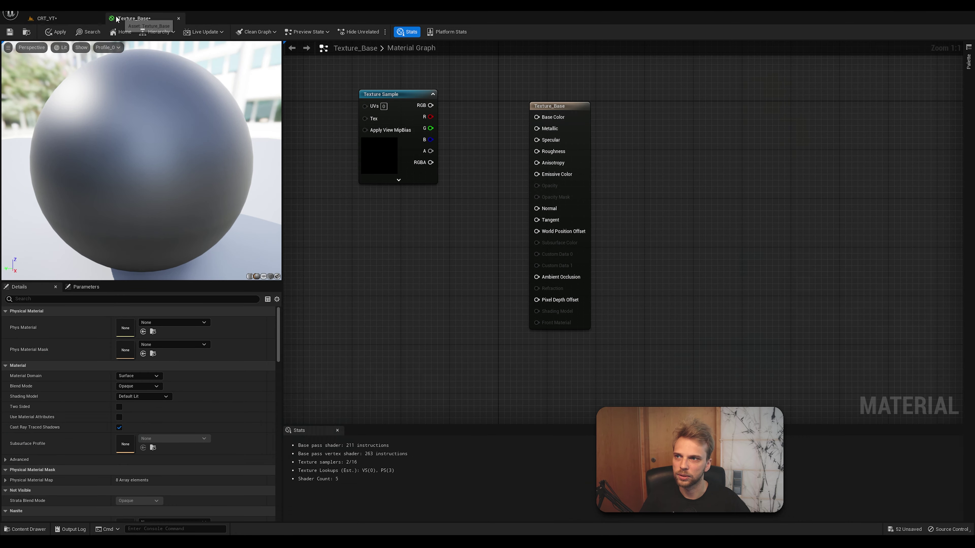
left_click(68, 19)
left_click(134, 18)
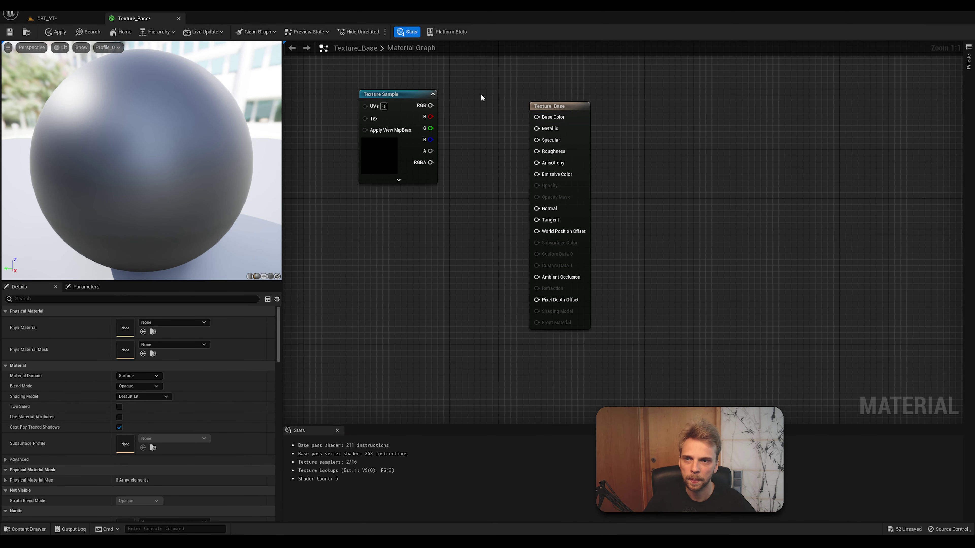
Duplicate the Texture Sample node twice and stack the three nodes vertically beside the Texture_Base output node.
left_click_drag(383, 92, 359, 86)
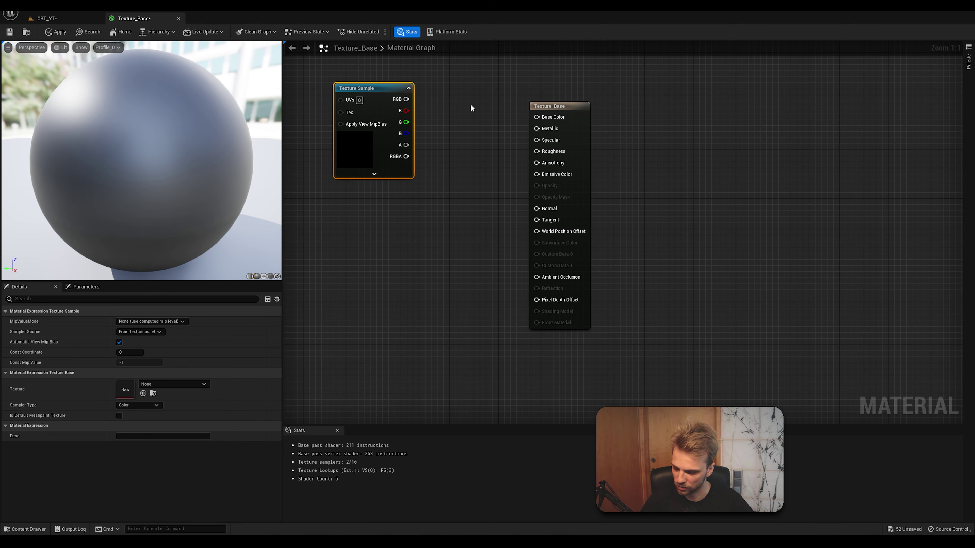
key("ctrl+Tab")
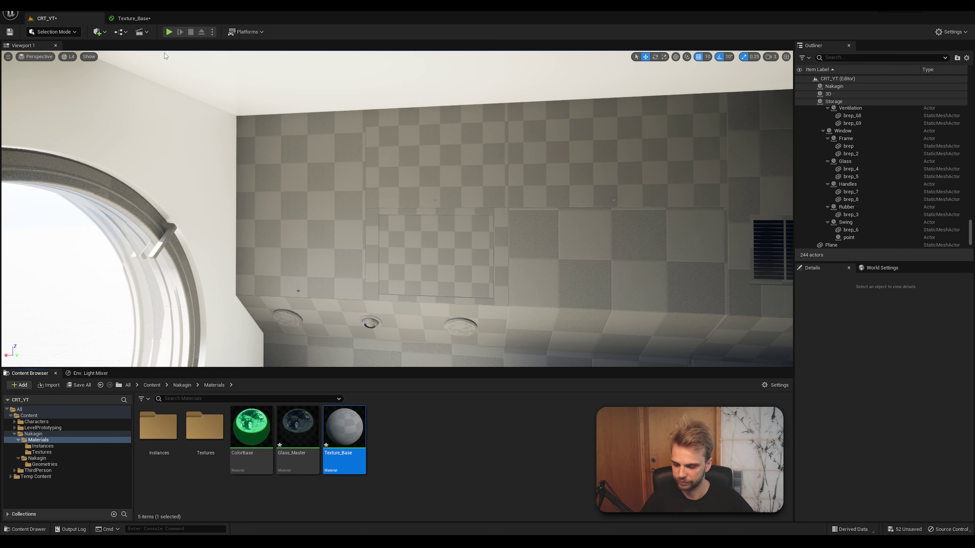
left_click(114, 18)
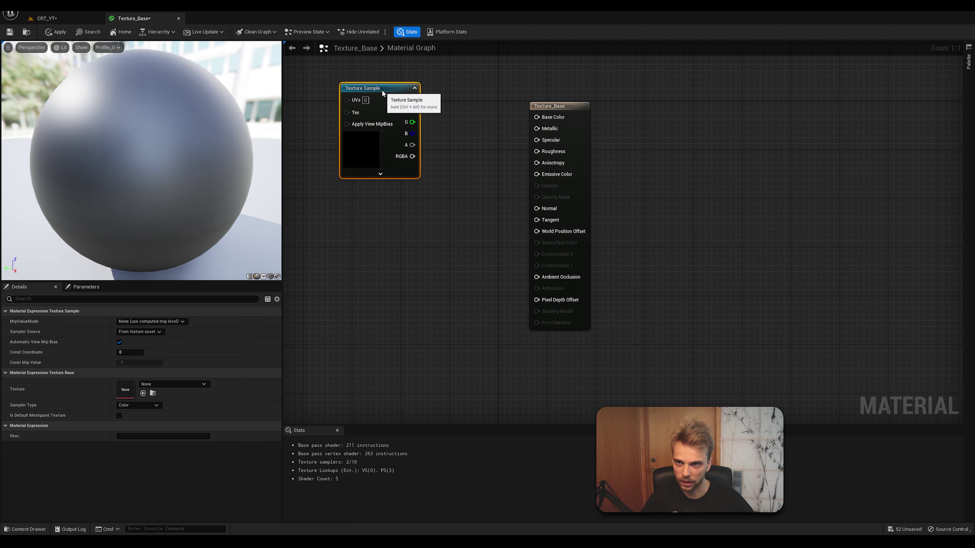
key("ctrl+w")
left_click_drag(418, 94, 394, 302)
key("ctrl+w")
left_click(473, 188)
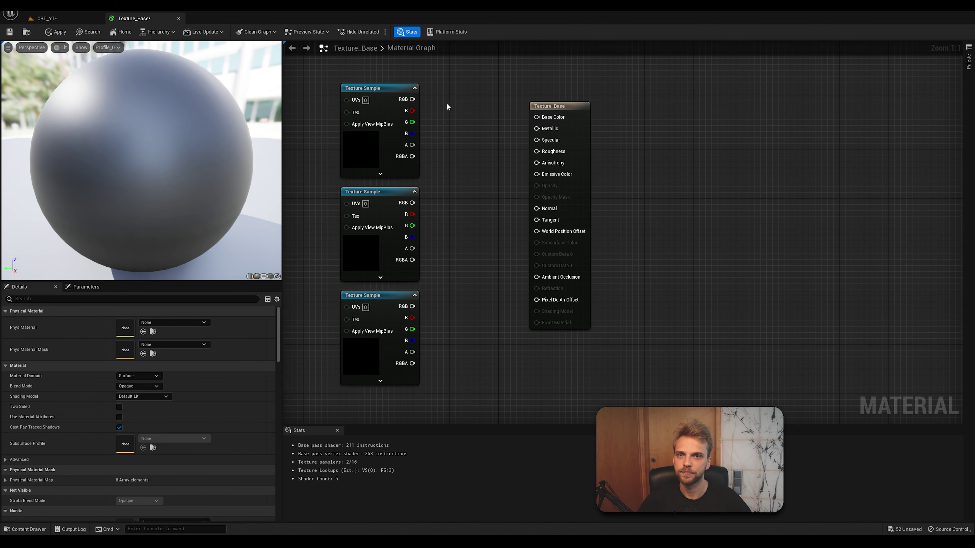
Connect the upper Texture Sample's RGB output to Base Color and the middle one's RGB output to Specular.
left_click_drag(412, 99, 537, 117)
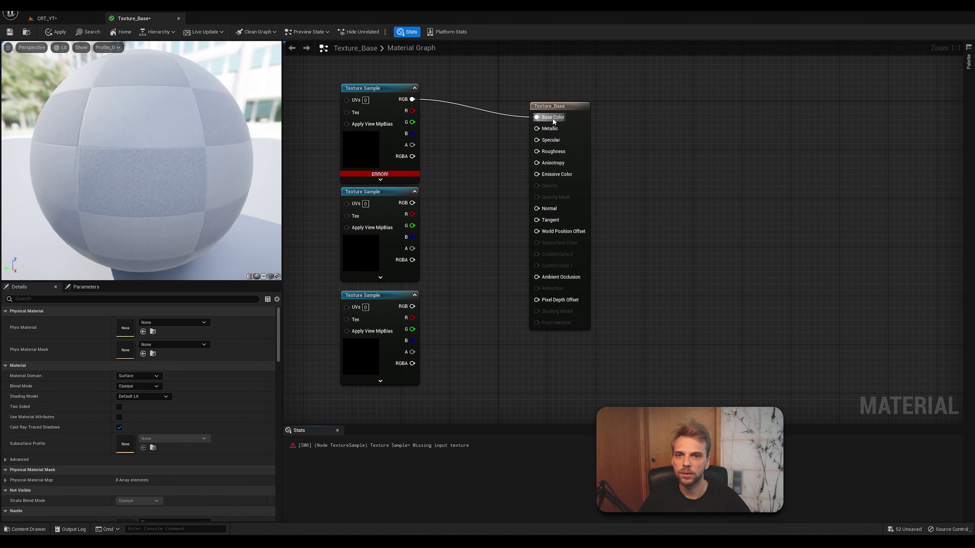
left_click_drag(413, 202, 539, 143)
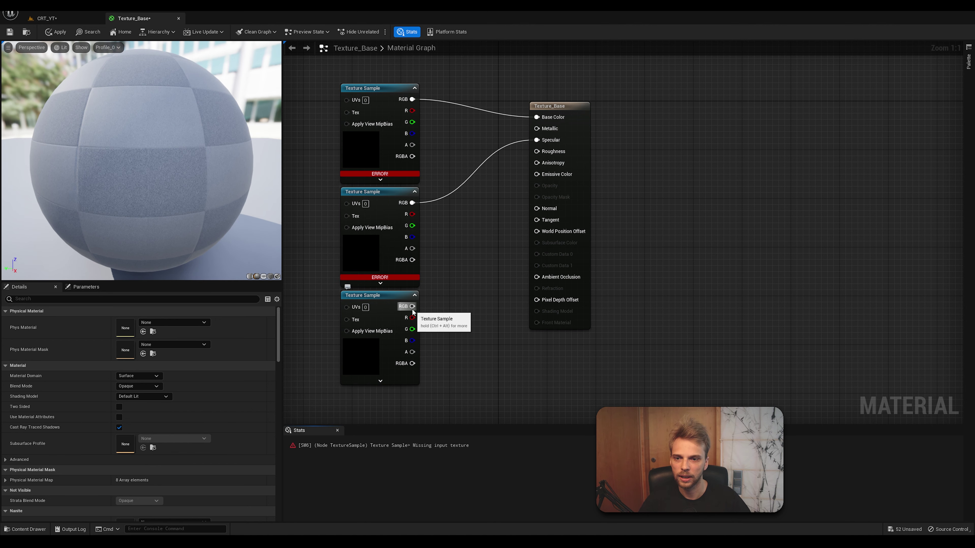
left_click_drag(413, 306, 498, 240)
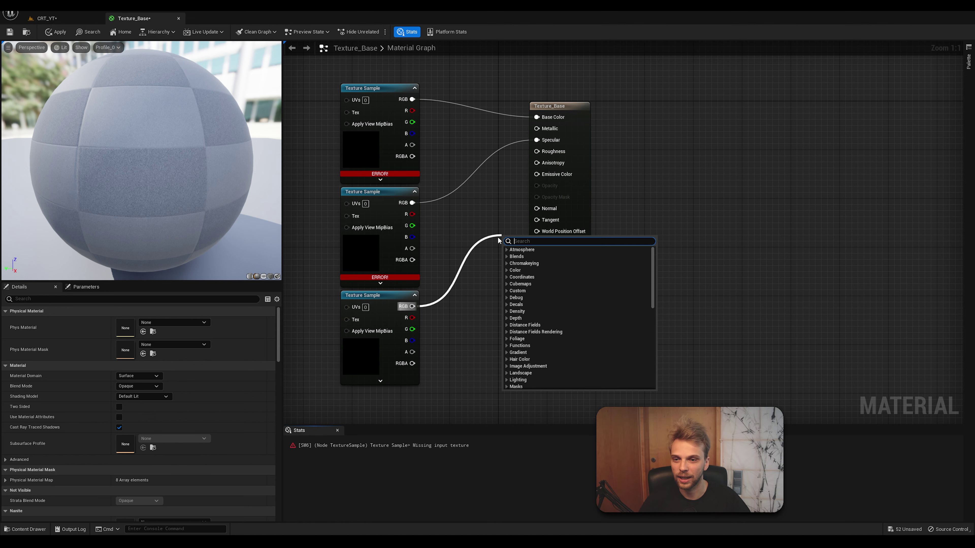
left_click(465, 220)
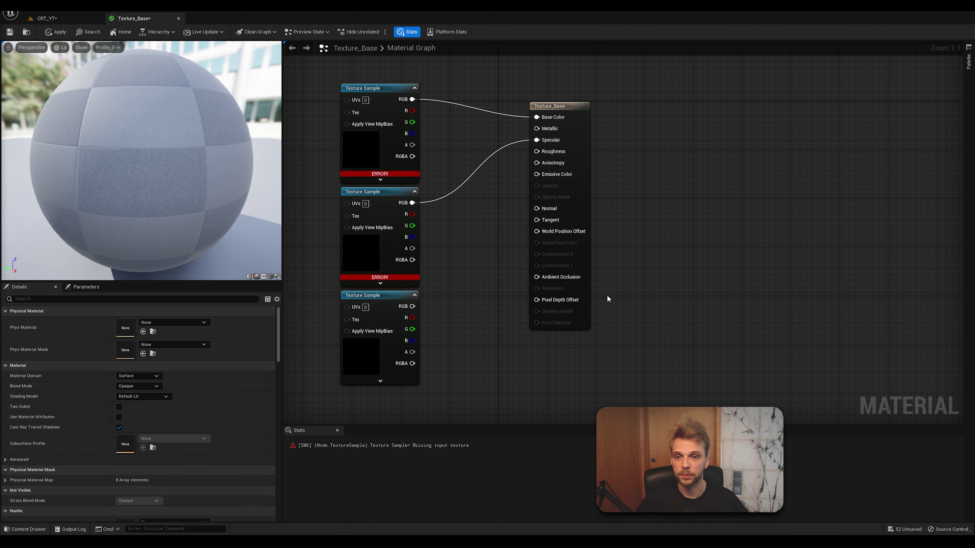
right_click_drag(518, 286, 566, 272)
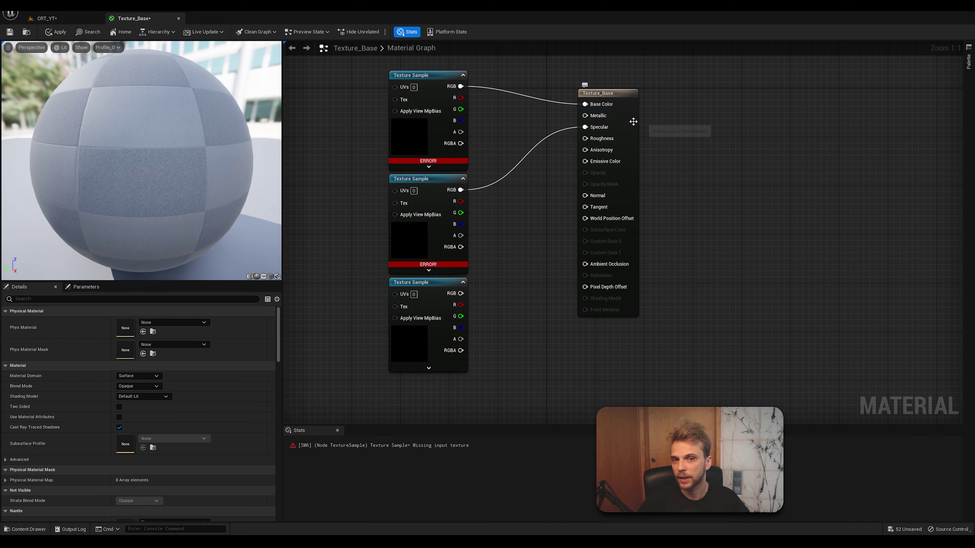
mouse_move(599, 143)
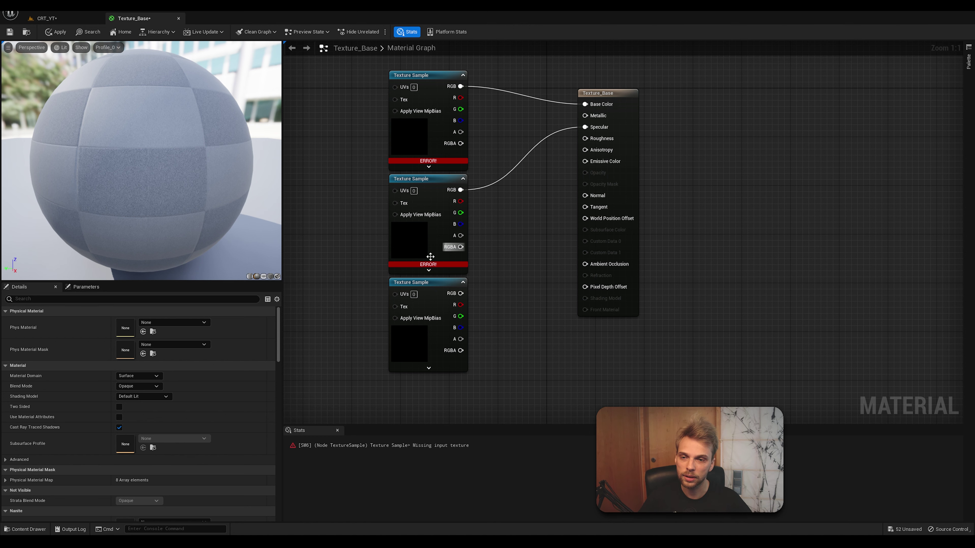
Add a OneMinus node and route the lowest Texture Sample's RGB output through it into Roughness.
left_click_drag(426, 289, 388, 294)
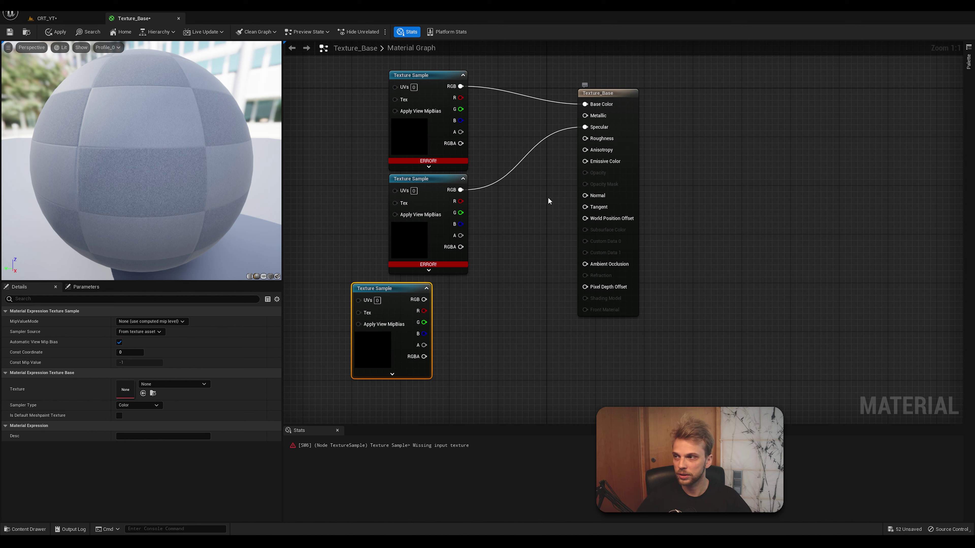
left_click(498, 330)
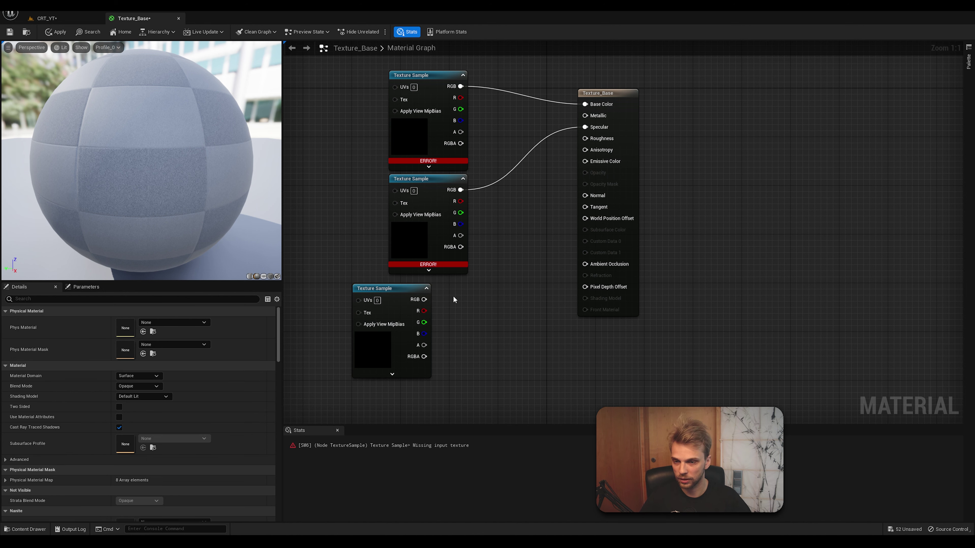
right_click(487, 290)
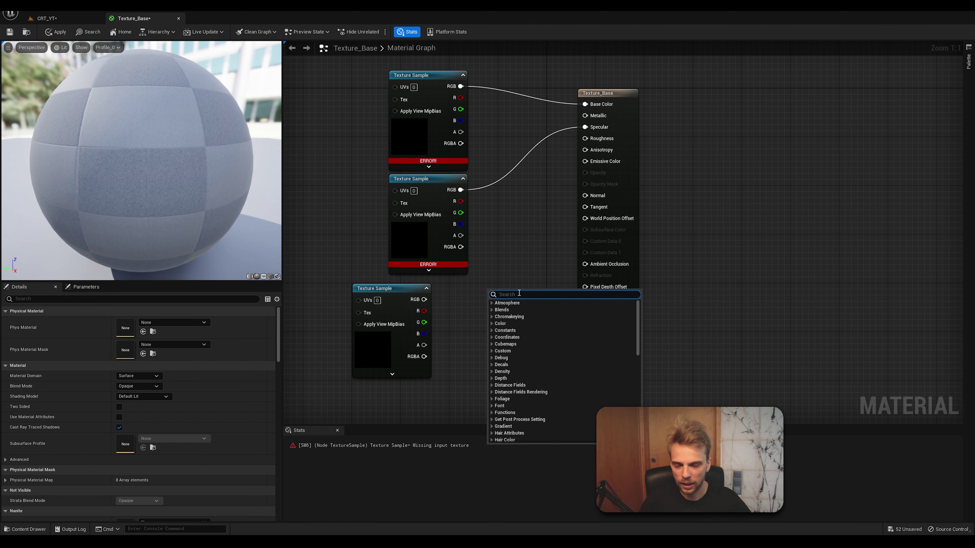
type("1-")
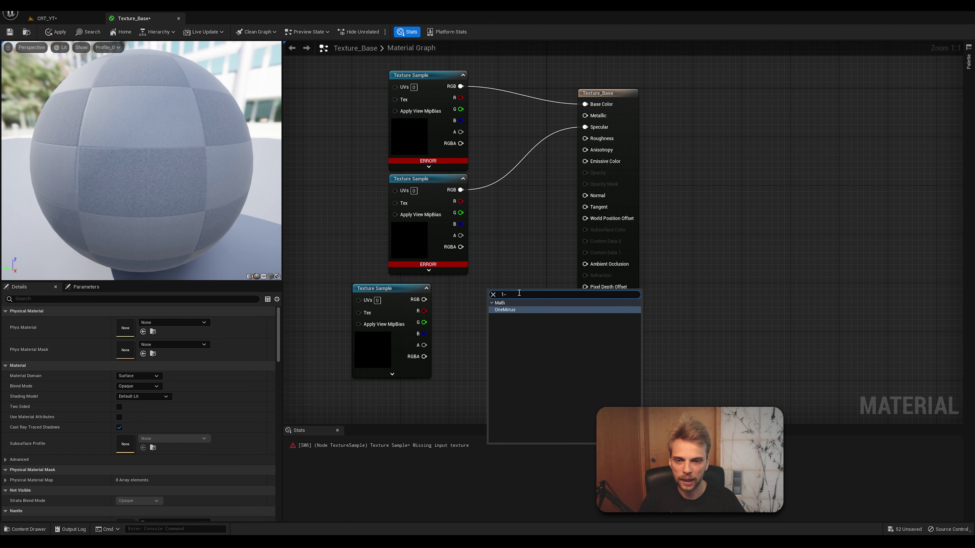
left_click(509, 310)
left_click_drag(397, 296, 586, 141)
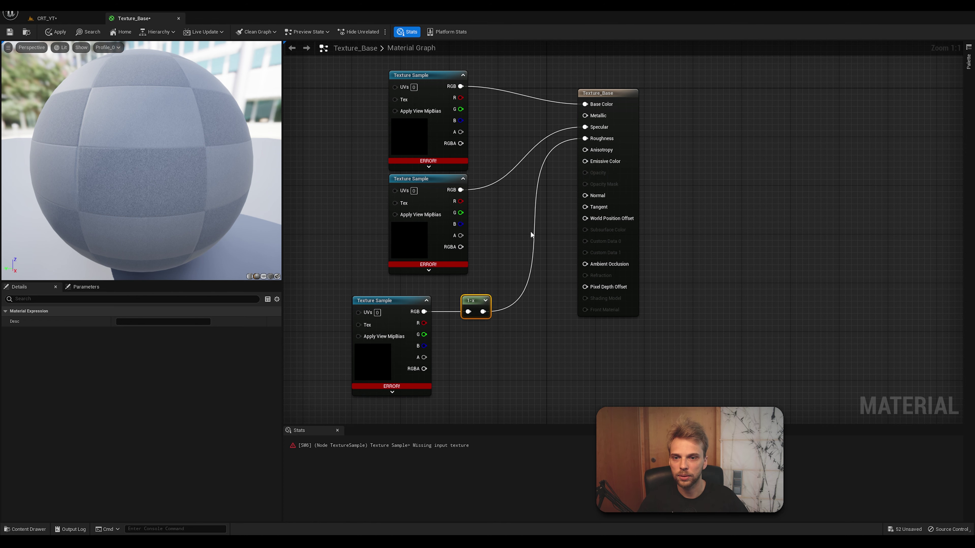
Rearrange the graph by spacing the three Texture Sample nodes farther apart, moving the OneMinus node together with the lowest one.
left_click(526, 228)
left_click_drag(515, 364, 402, 301)
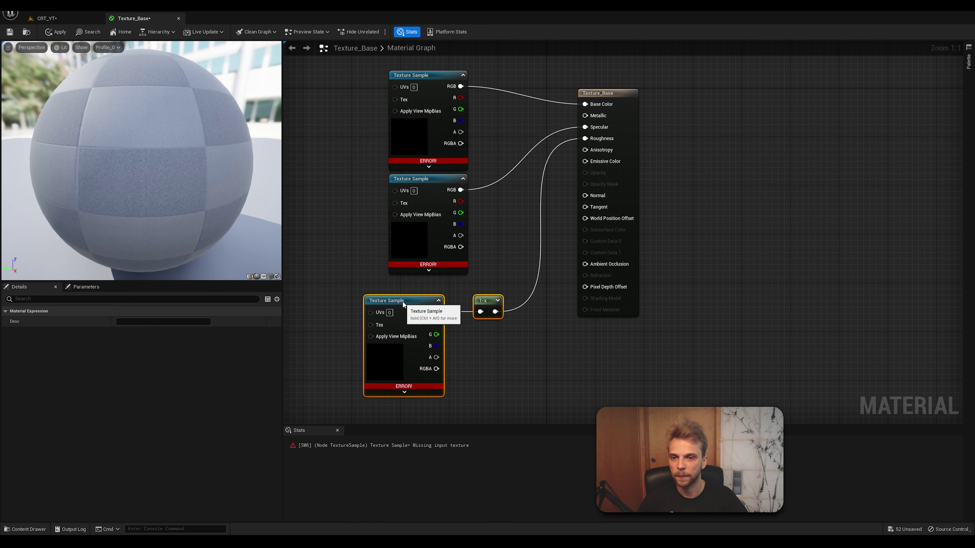
left_click(503, 244)
right_click_drag(503, 244, 519, 311)
left_click_drag(516, 304, 432, 114)
left_click(548, 99)
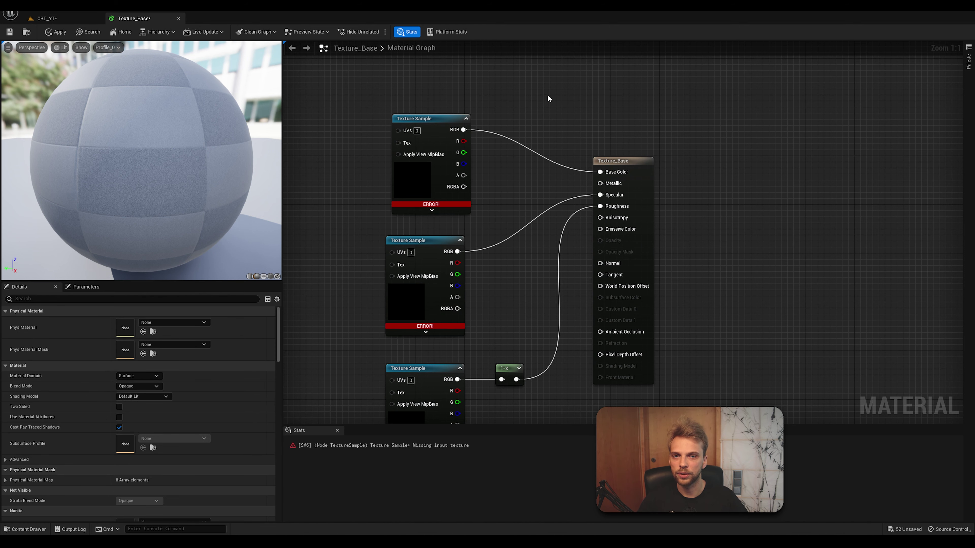
Convert the upper Texture Sample, which feeds Base Color, to a parameter named Diffuse.
right_click(430, 122)
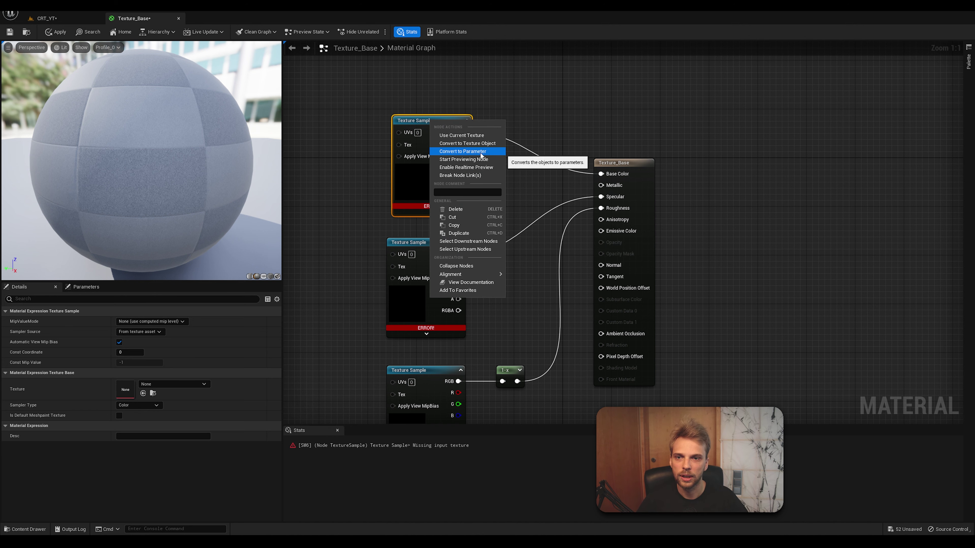
key("Escape")
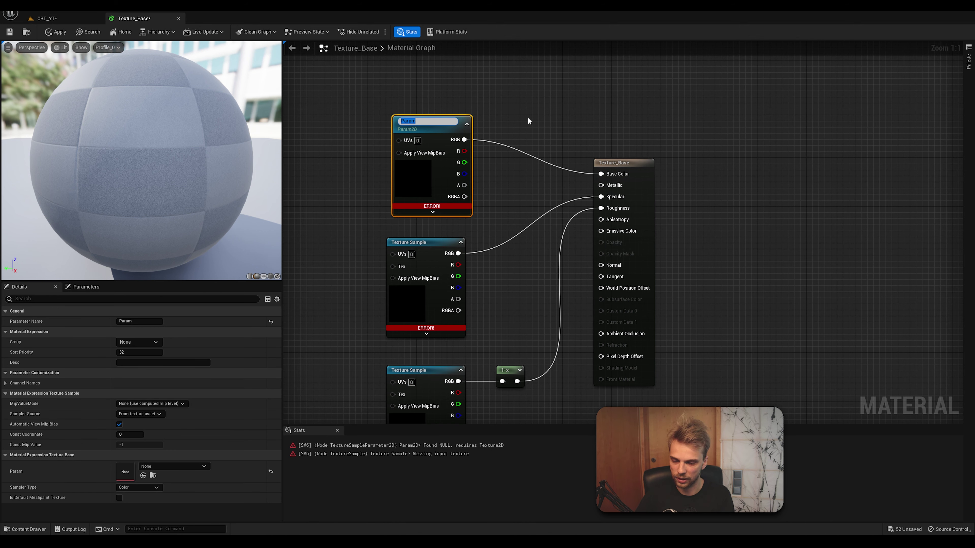
type("Base C")
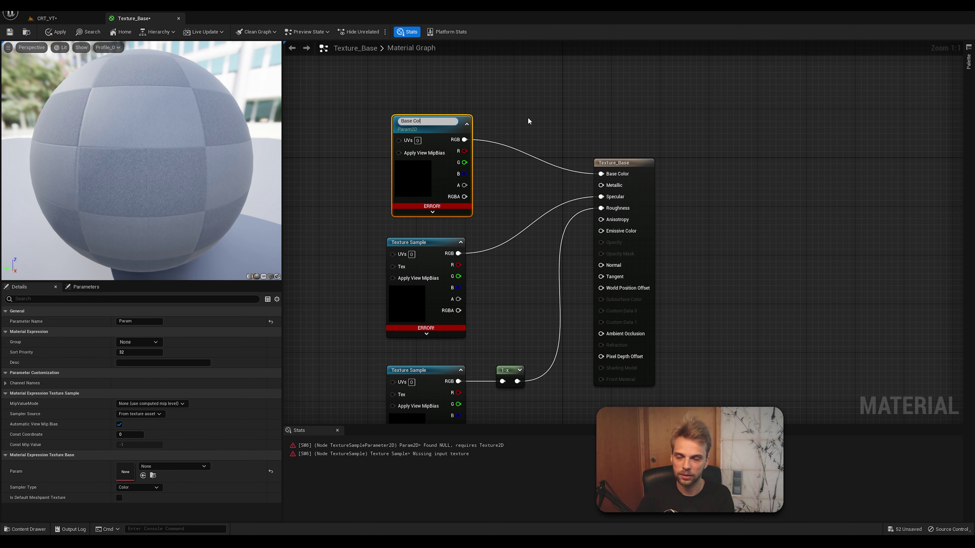
key("ctrl+a")
key("BackSpace")
type("Diffuse")
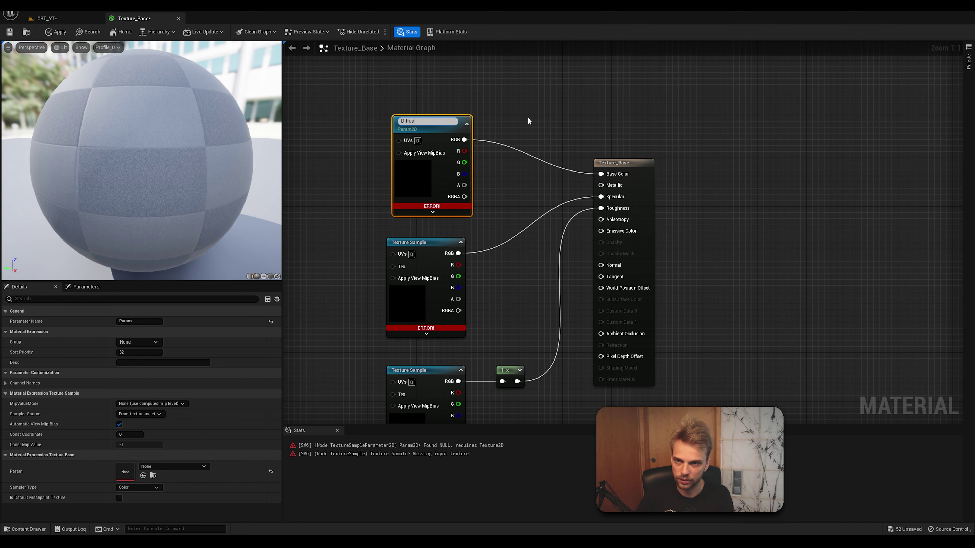
key("Return")
left_click(504, 187)
Convert the middle Texture Sample, which feeds Specular, to a parameter named Specular.
right_click_drag(503, 238, 511, 200)
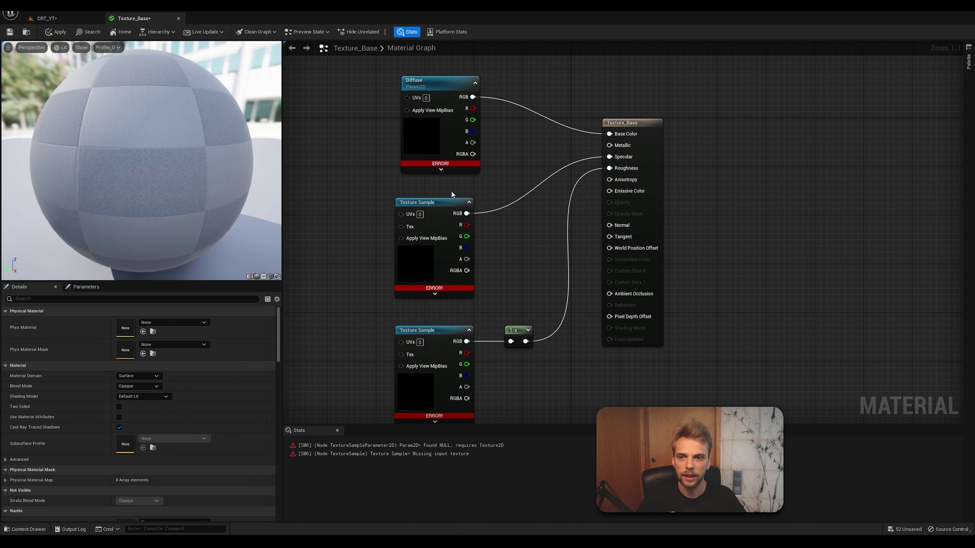
right_click(437, 205)
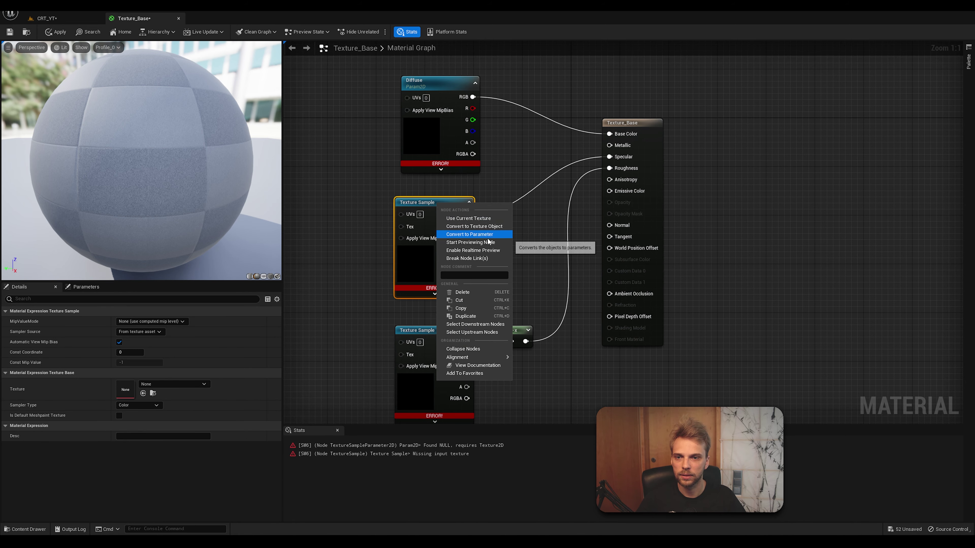
key("Escape")
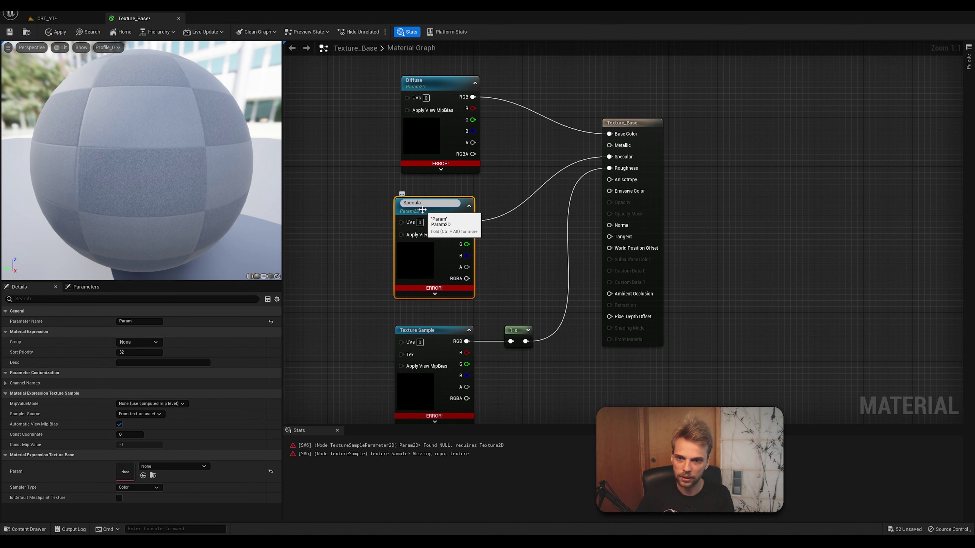
type("r")
key("Return")
left_click(362, 235)
Convert the lowest Texture Sample, which feeds the OneMinus node, to a parameter named Glossiness.
right_click_drag(361, 235, 440, 209)
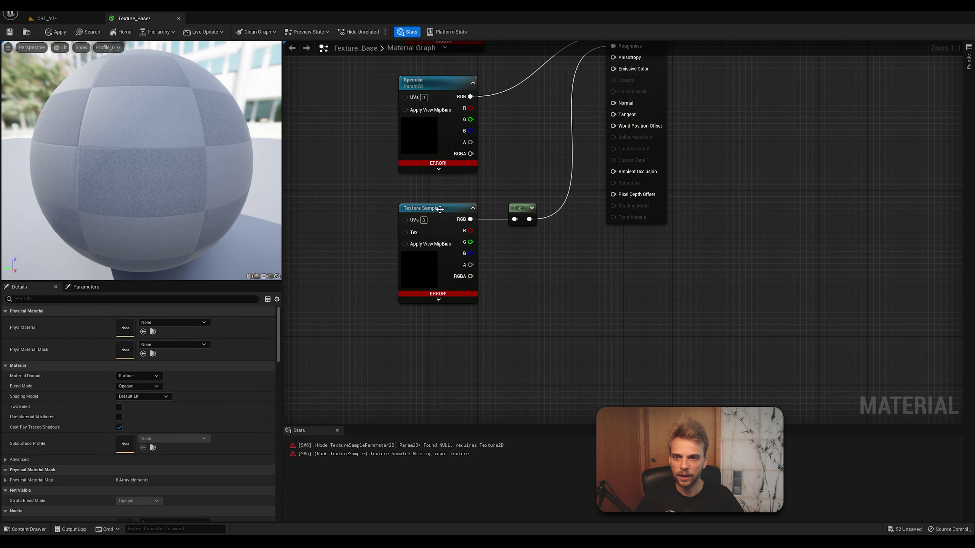
right_click(441, 209)
left_click(472, 245)
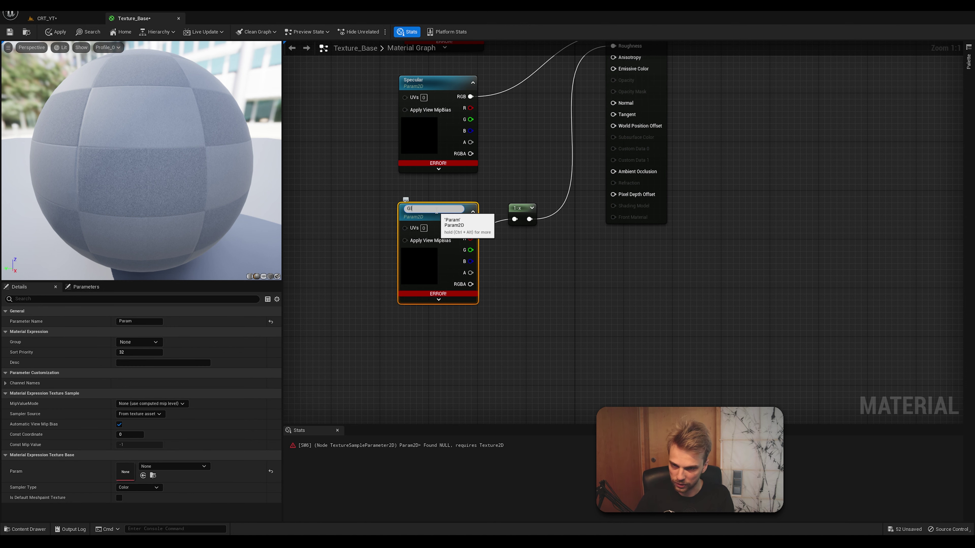
type("Glossiness")
key("Return")
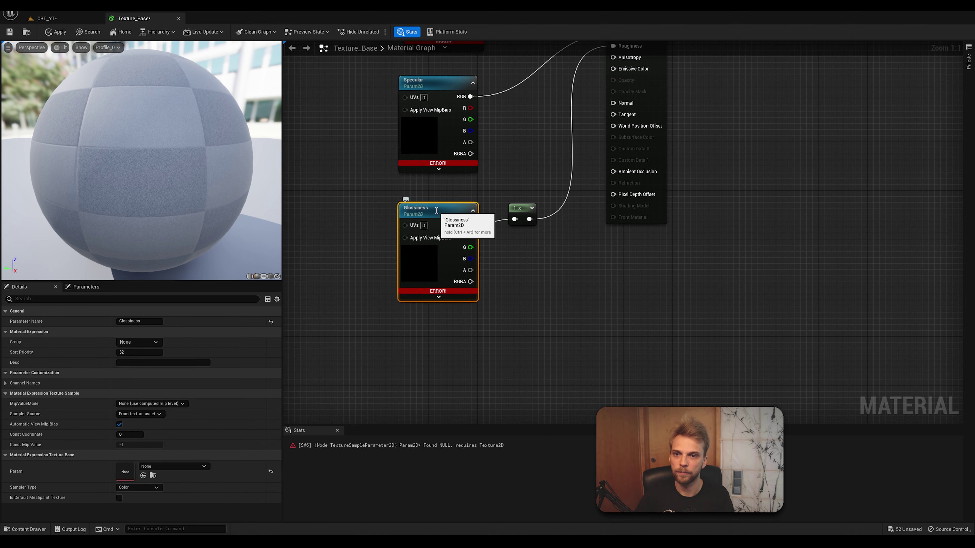
left_click(512, 163)
Find the a101 textures and assign Fronts_all__A101_Diffuse to the Diffuse parameter node.
scroll(499, 173, "down", 3)
right_click_drag(436, 170, 428, 253)
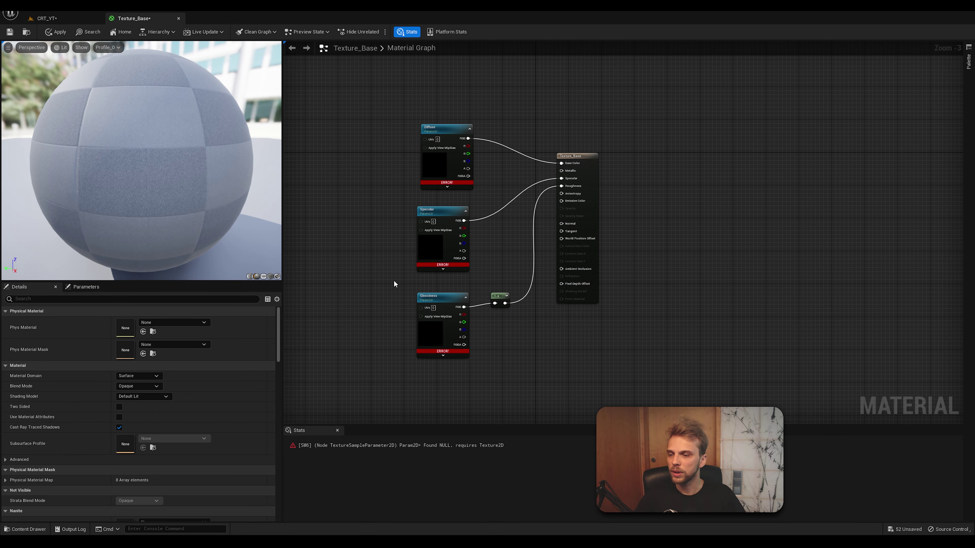
left_click(438, 126)
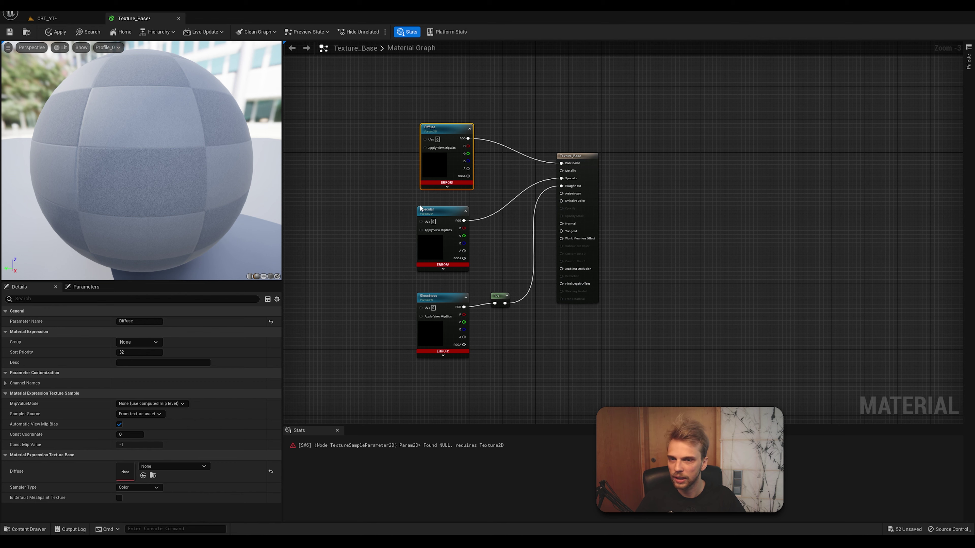
left_click(368, 300)
left_click(433, 161)
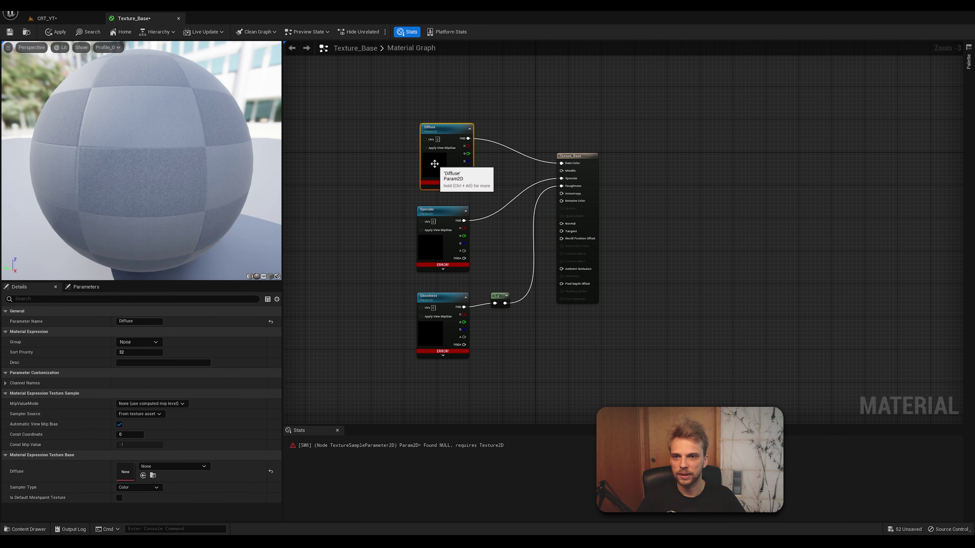
left_click(169, 467)
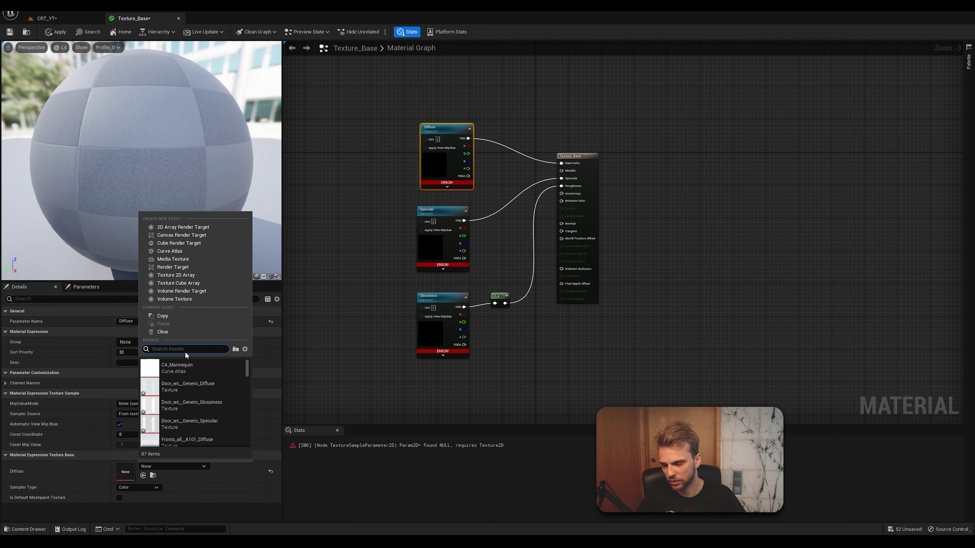
type("a101")
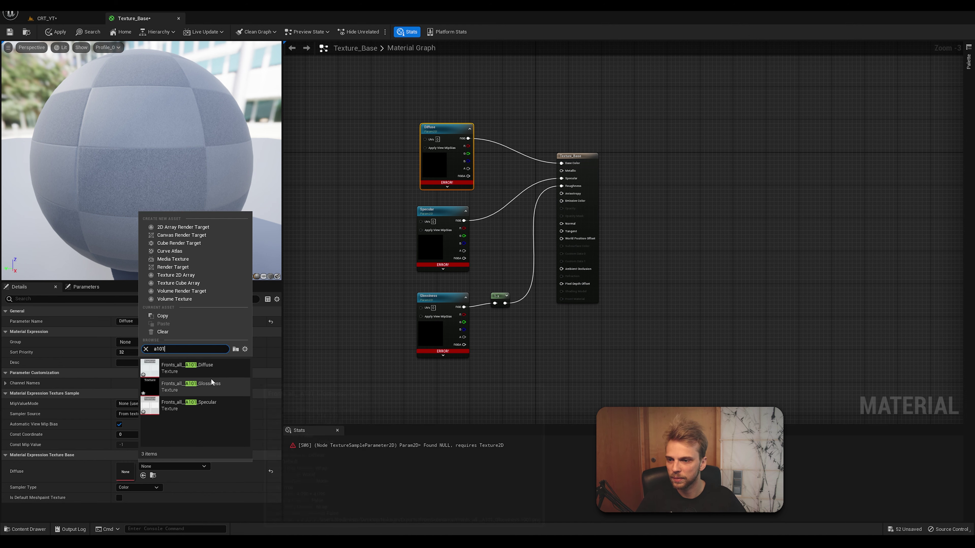
mouse_move(203, 366)
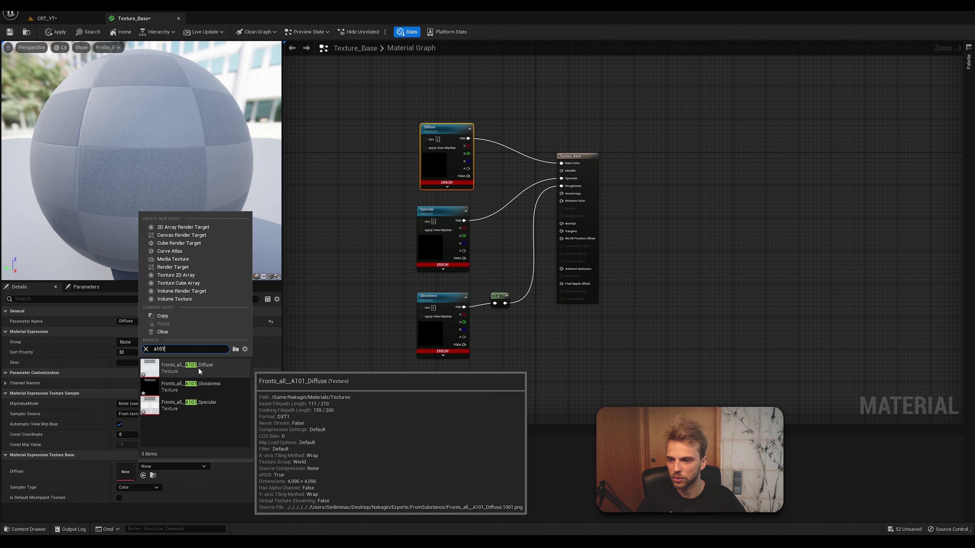
left_click(197, 367)
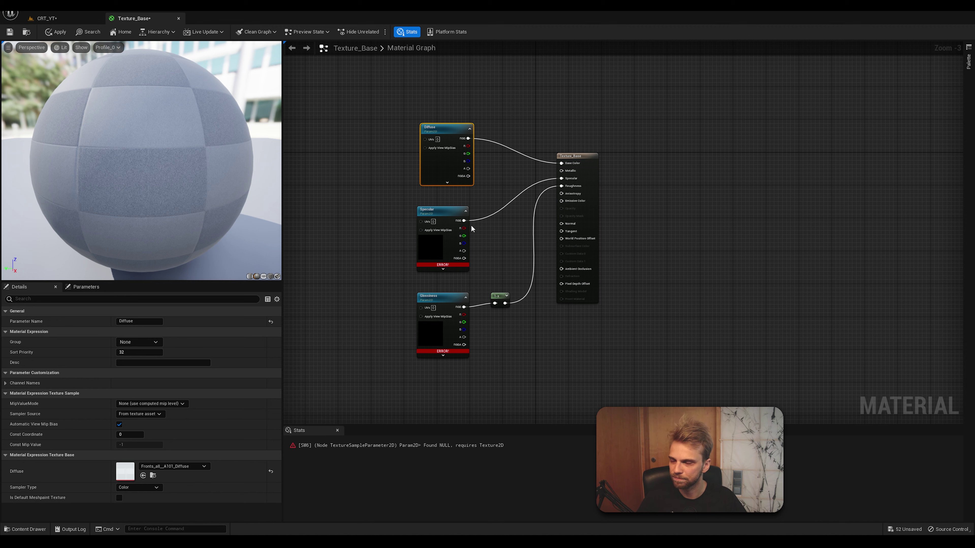
Find the a101 textures and assign Fronts_all__A101_Specular to the Specular parameter node.
left_click(414, 240)
left_click(424, 244)
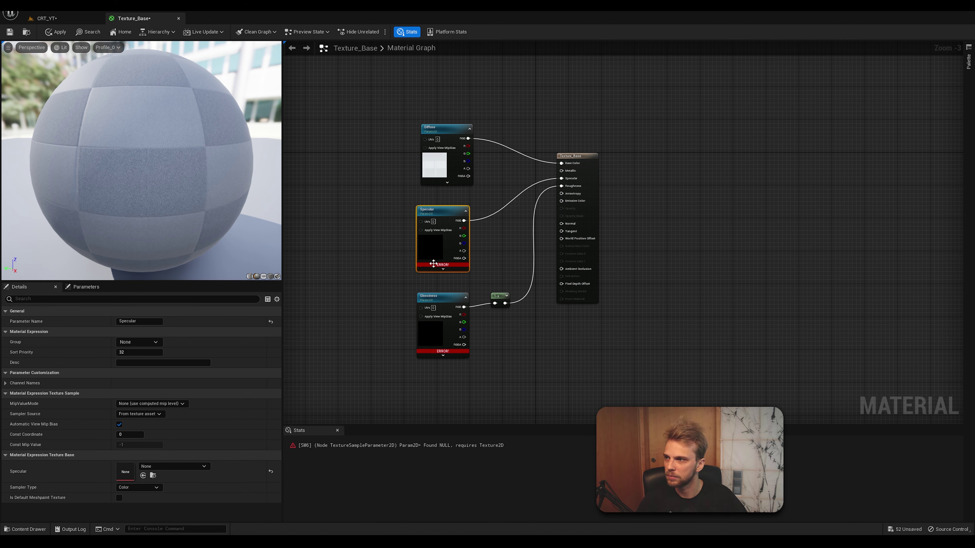
left_click(156, 466)
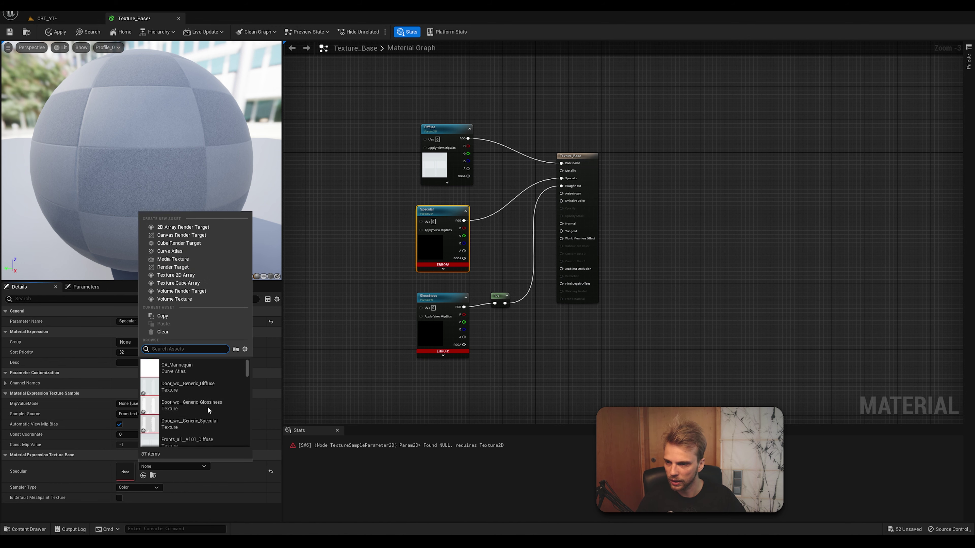
type("a101")
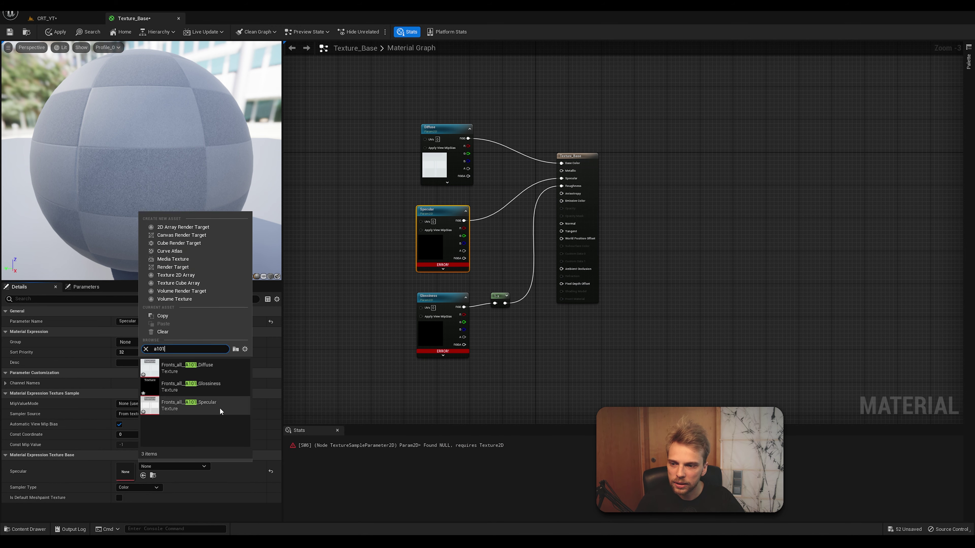
left_click(218, 405)
Select the Glossiness parameter node to set its texture.
left_click(417, 334)
left_click(418, 334)
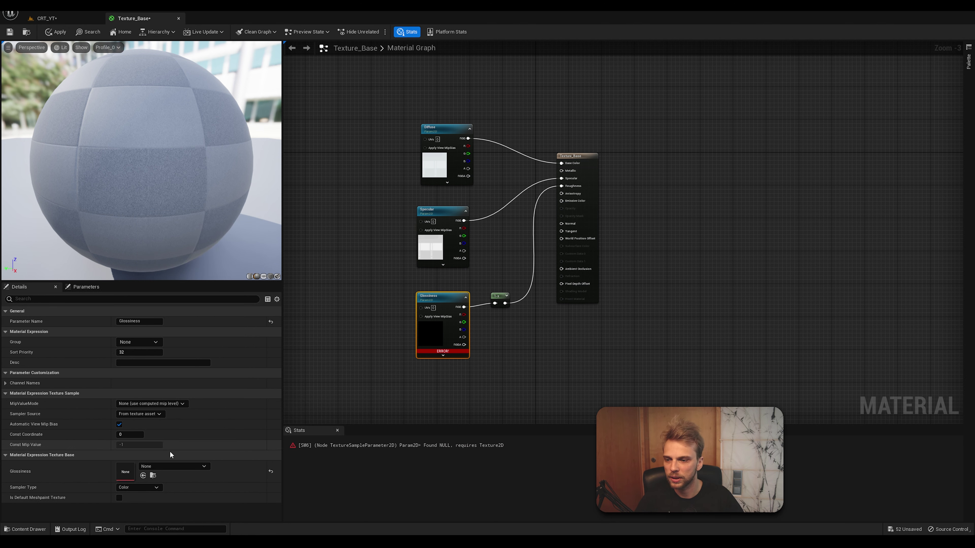
Assign the Fronts_all__A101_Glossiness texture to the Glossiness parameter, then save and close the Texture_Base material.
left_click(167, 464)
type("a101")
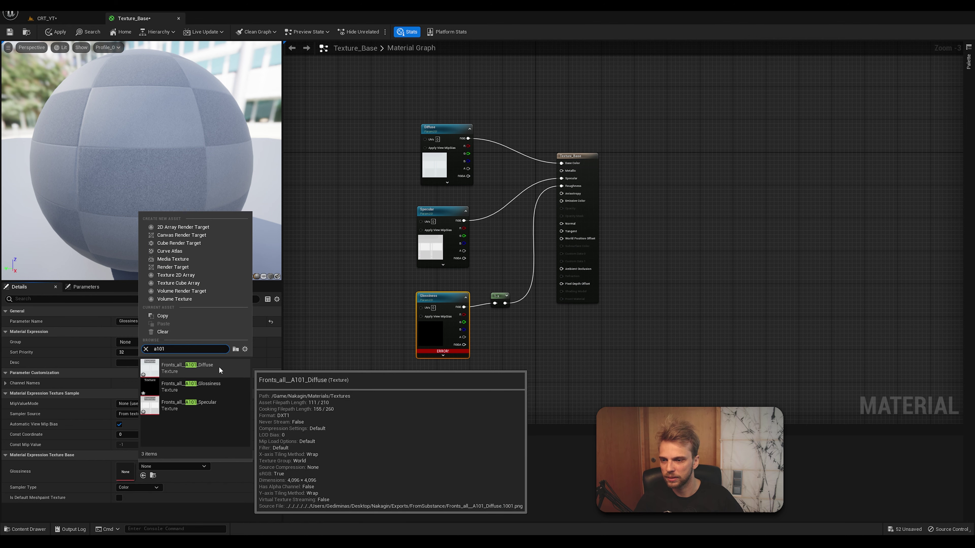
left_click(220, 387)
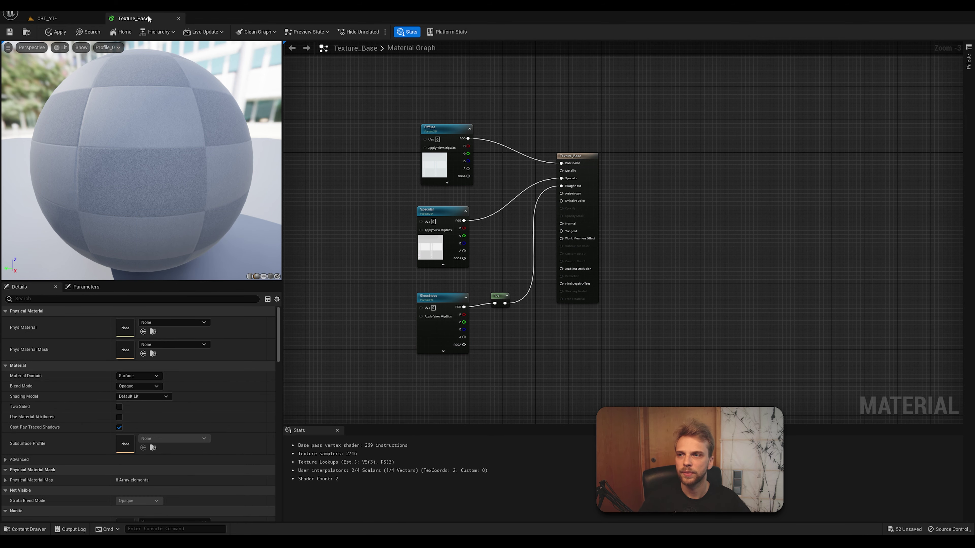
left_click(6, 36)
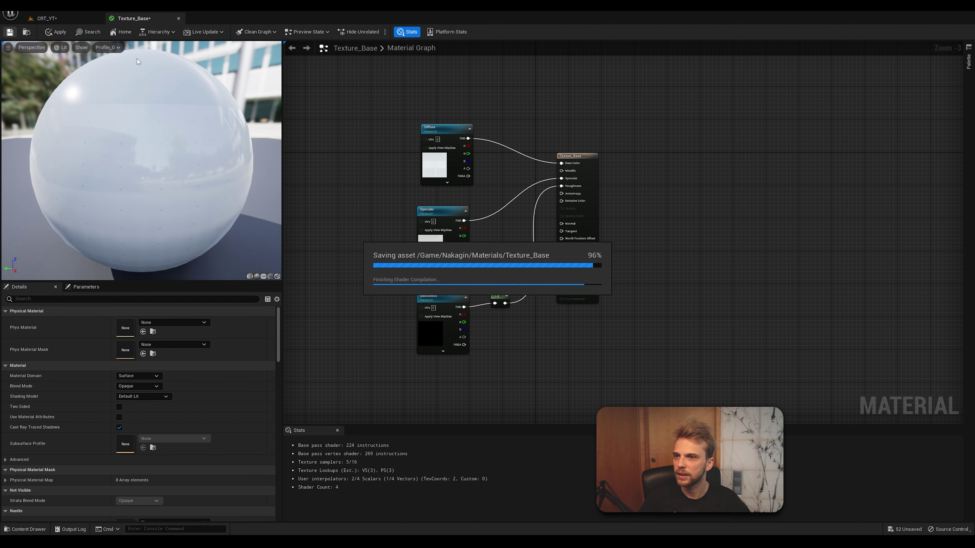
left_click_drag(177, 95, 211, 153)
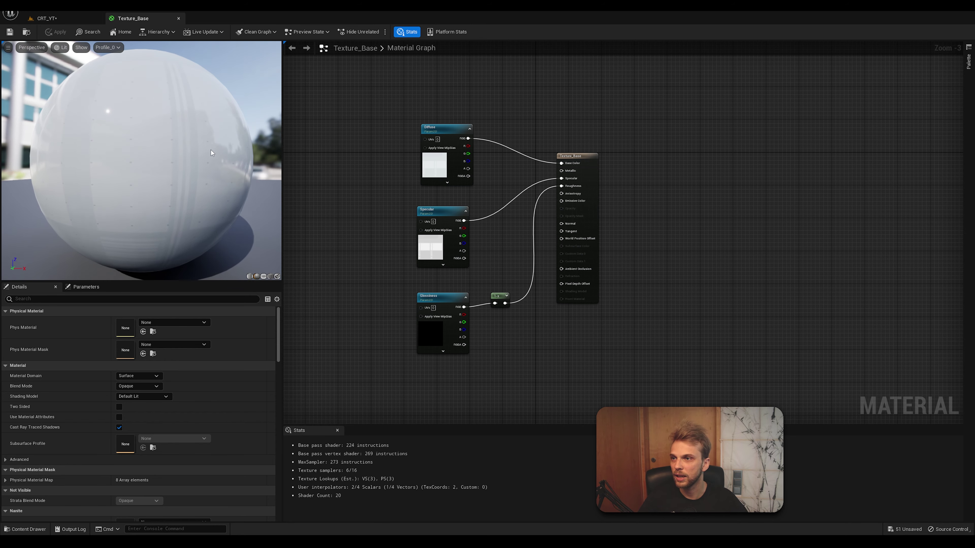
left_click(178, 18)
Rename the Texture_Base material as Texture_Sticker_Base.
left_click(393, 426)
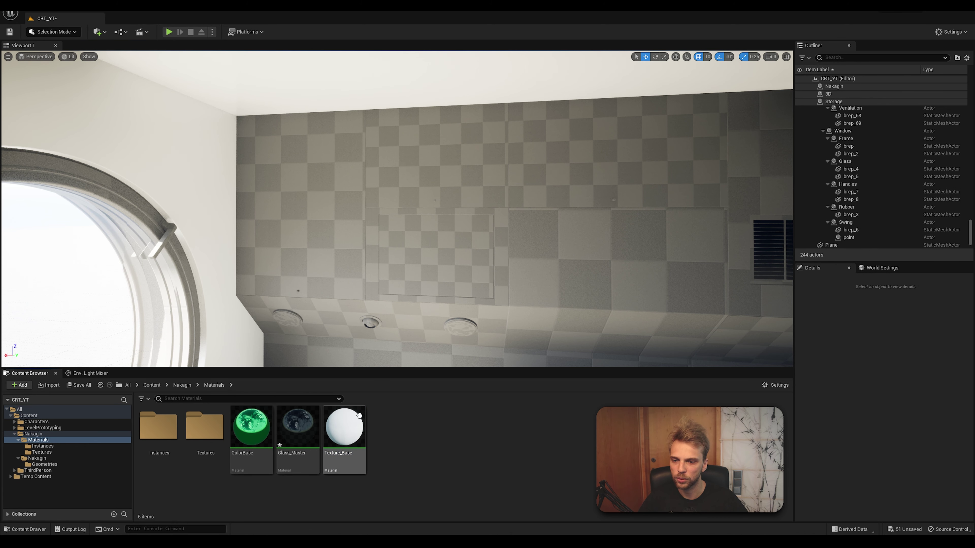
left_click(346, 431)
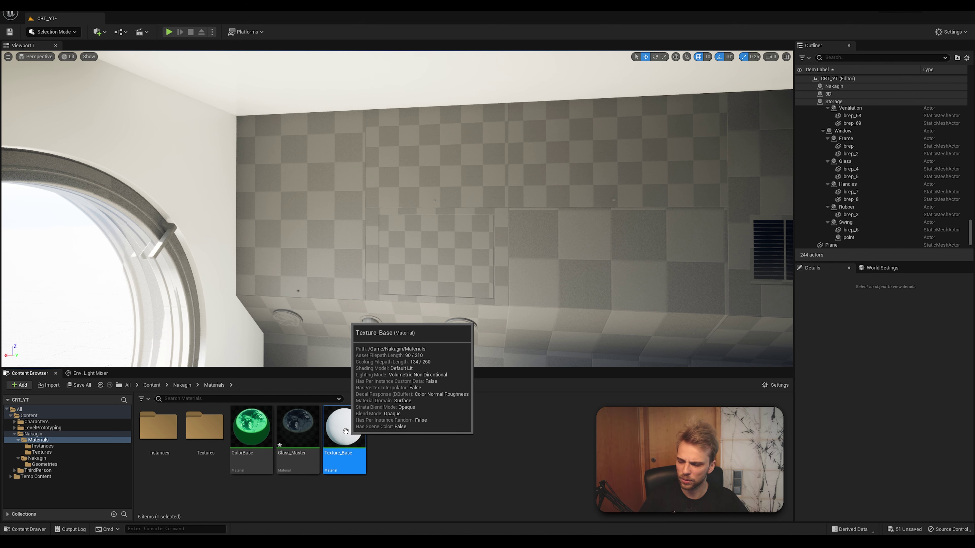
key("F2")
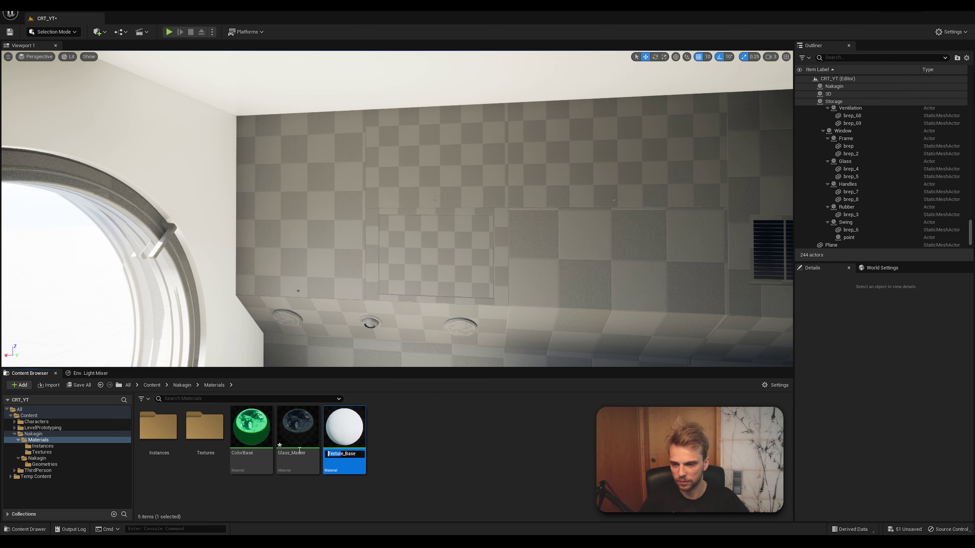
left_click_drag(342, 454, 329, 456)
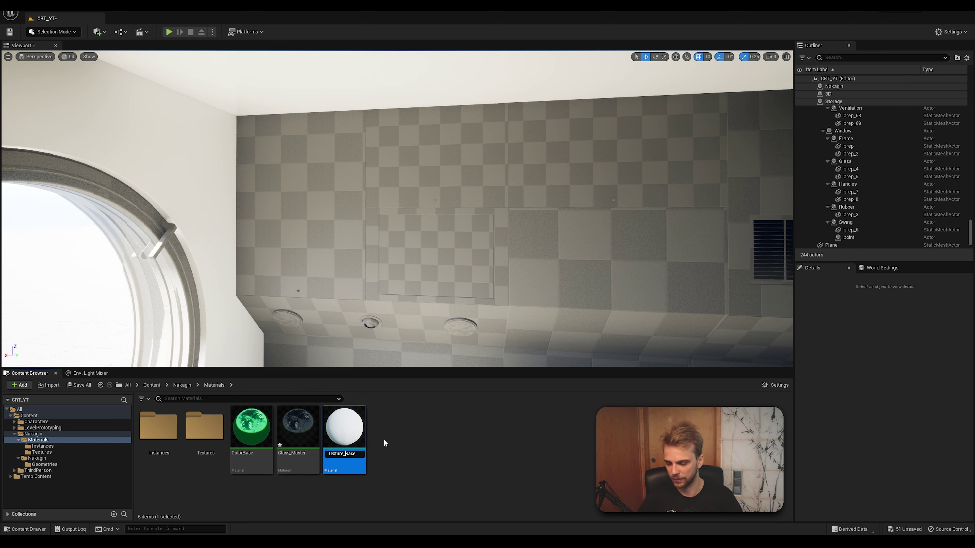
type("Sticker")
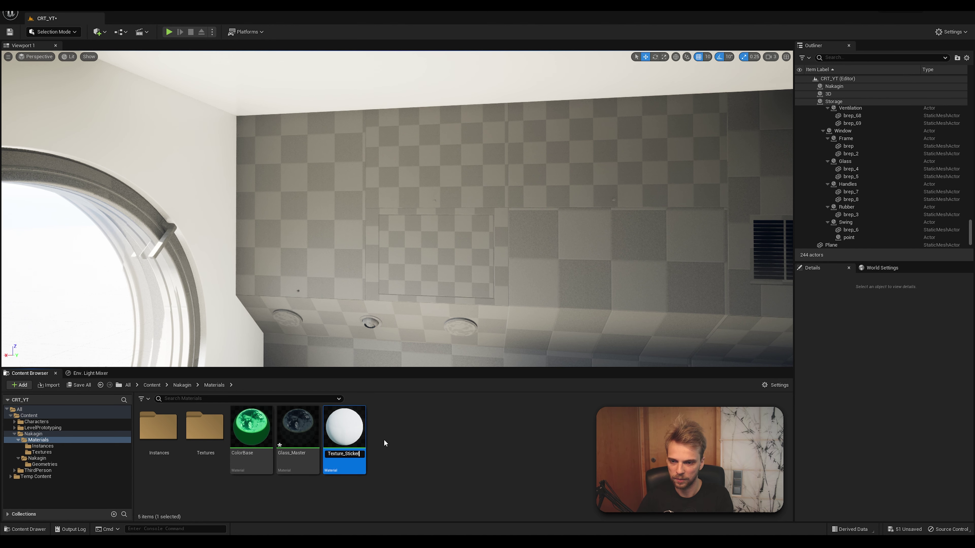
type("_")
key("Return")
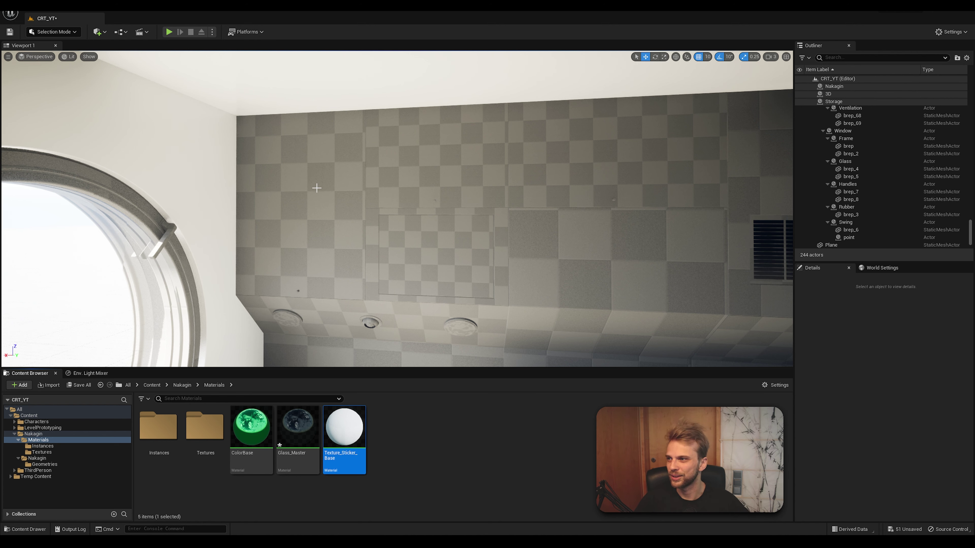
Create a material instance from Texture_Sticker_Base and name it A101.
left_click(390, 433)
right_click(360, 431)
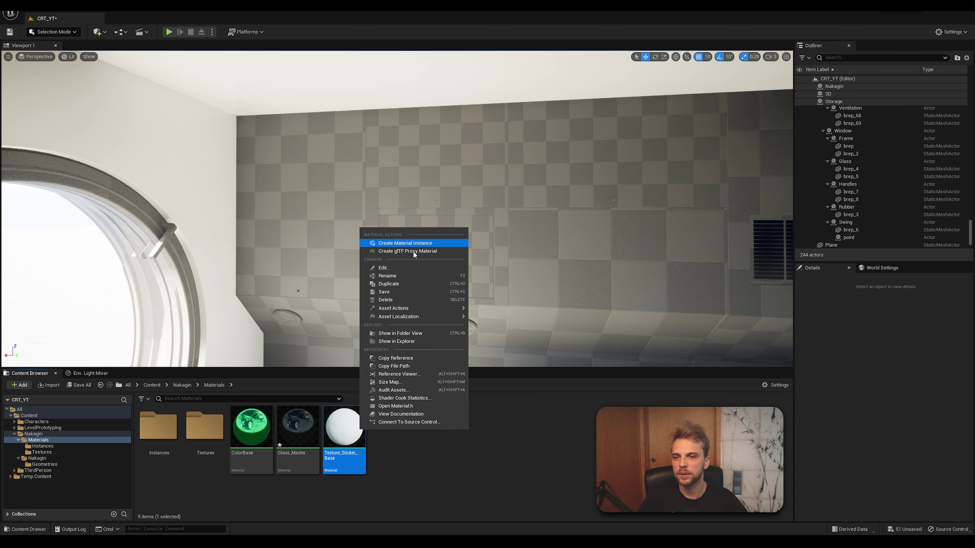
left_click(406, 243)
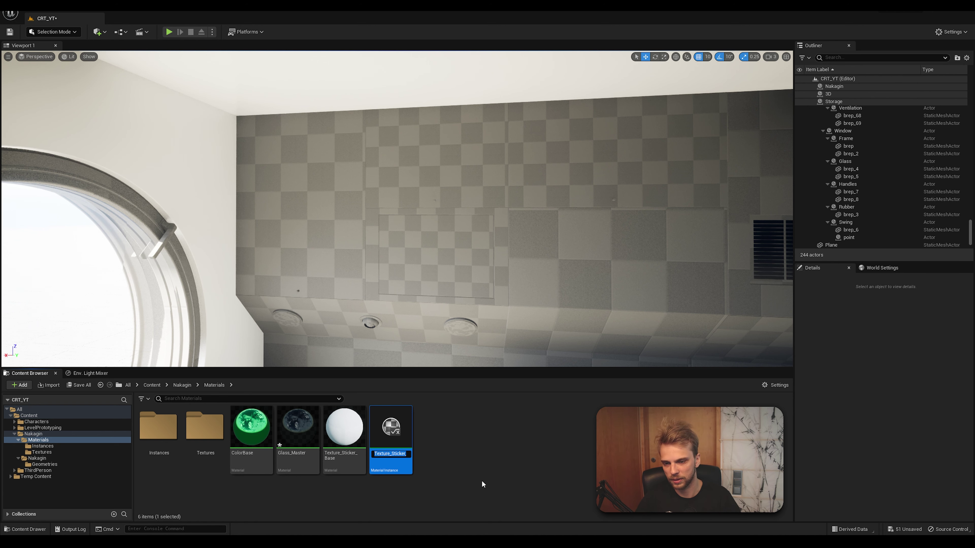
type("A101")
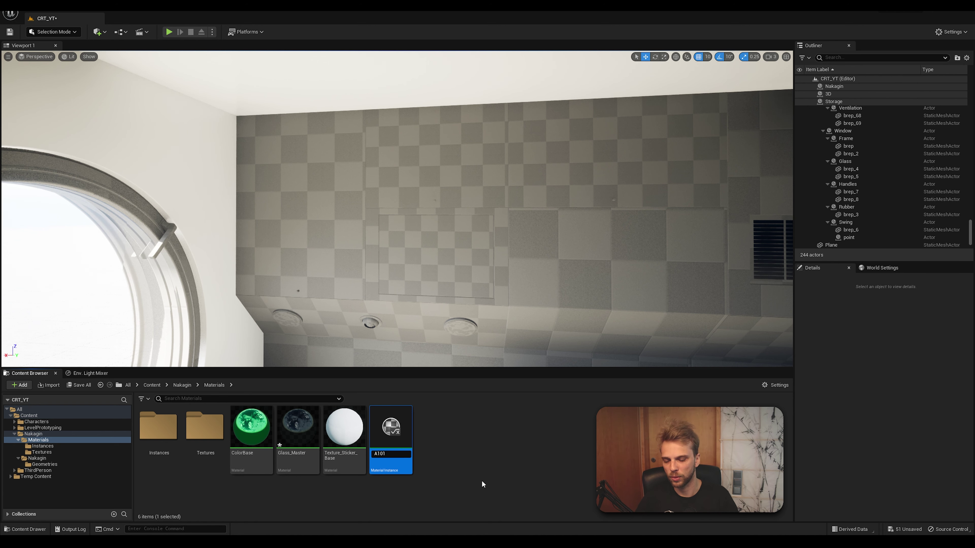
key("Return")
left_click(468, 471)
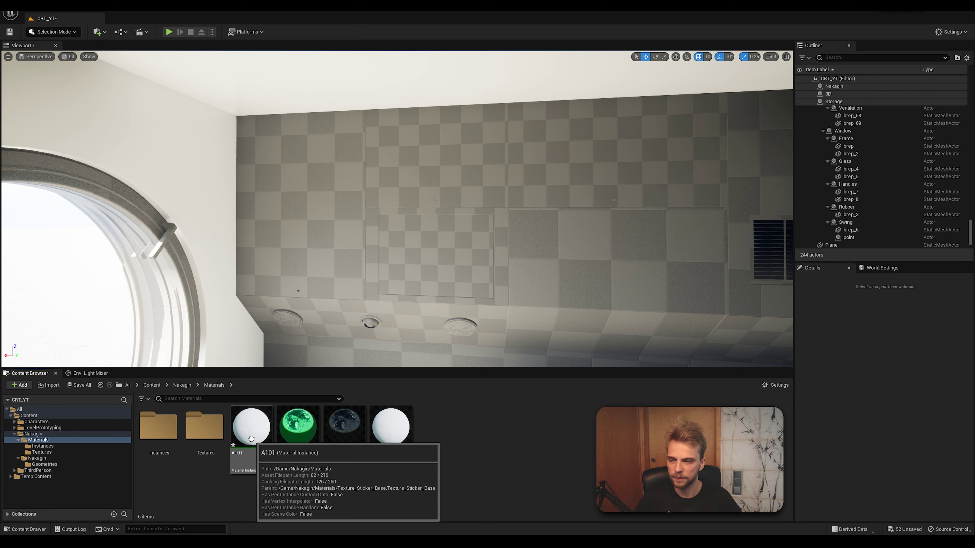
Move the A101 material instance into the Instances folder and open that folder.
left_click_drag(251, 439, 161, 430)
left_click(190, 442)
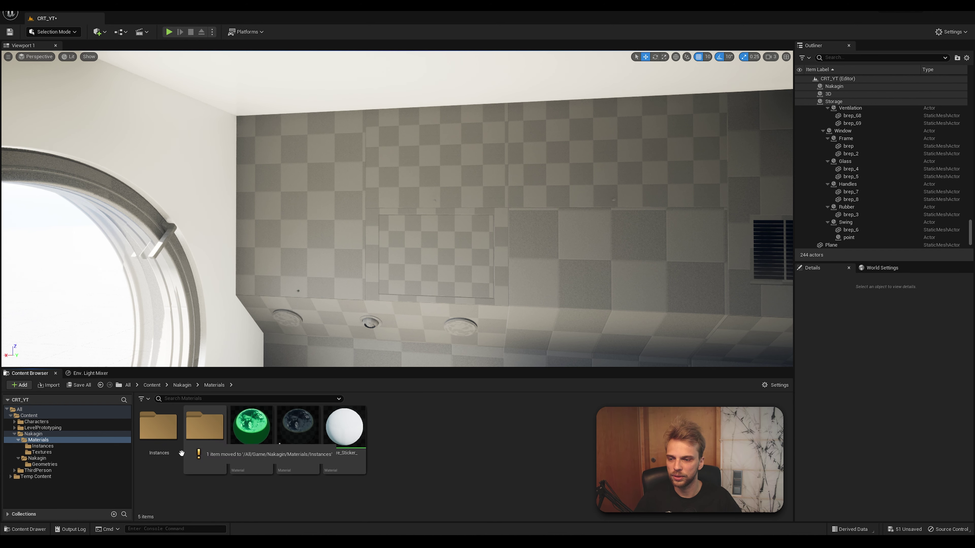
double_click(159, 426)
left_click(163, 412)
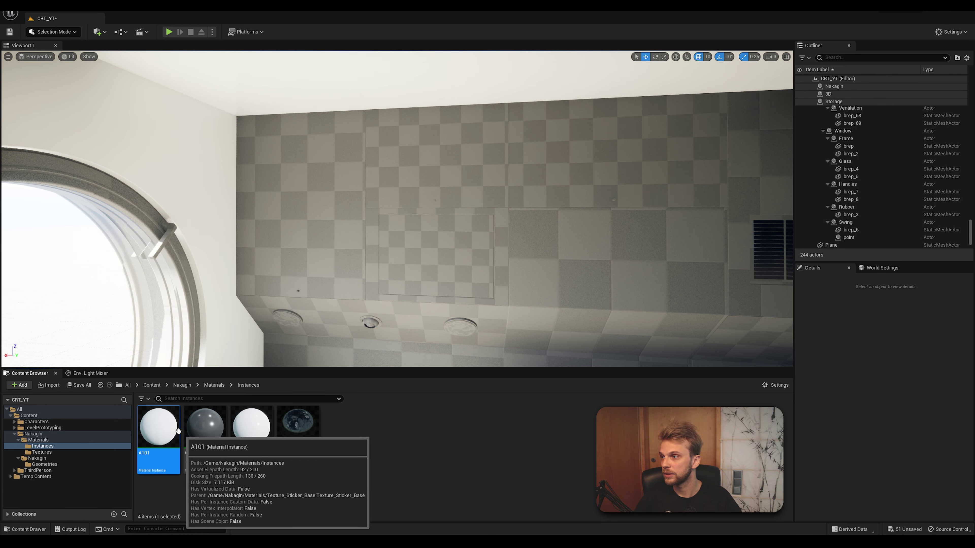
Enable the Diffuse, Glossiness and Specular texture overrides in material instance A101, then save and close it.
double_click(158, 426)
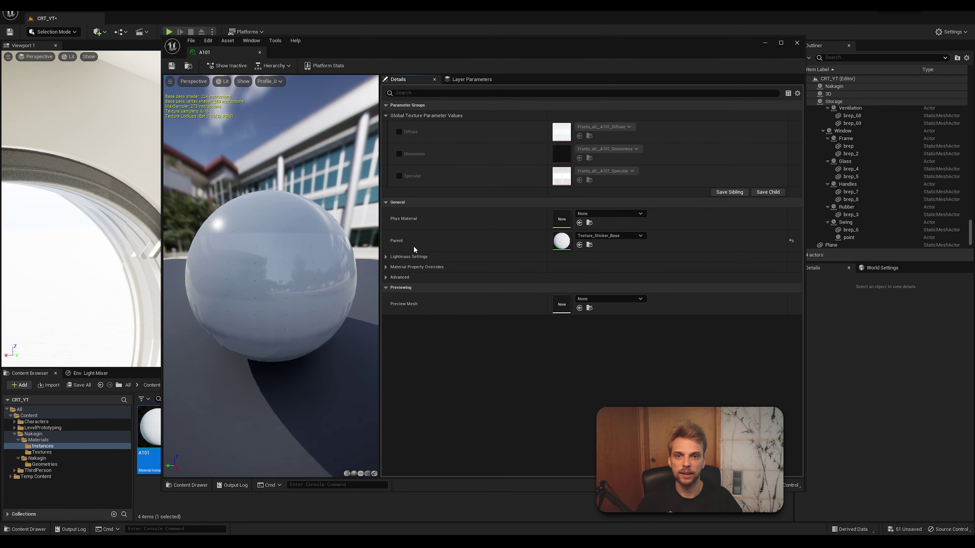
left_click(399, 132)
left_click(399, 154)
left_click(399, 176)
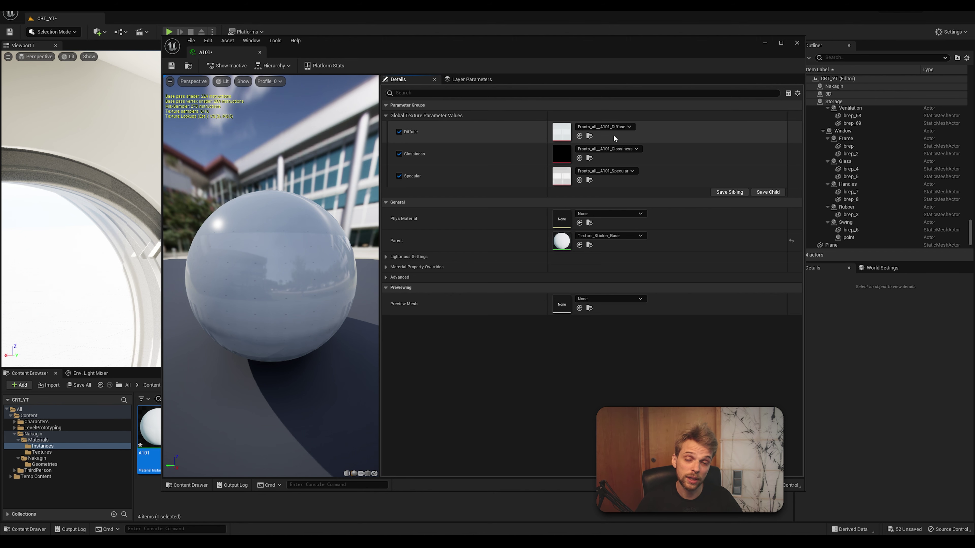
left_click(610, 150)
left_click(610, 150)
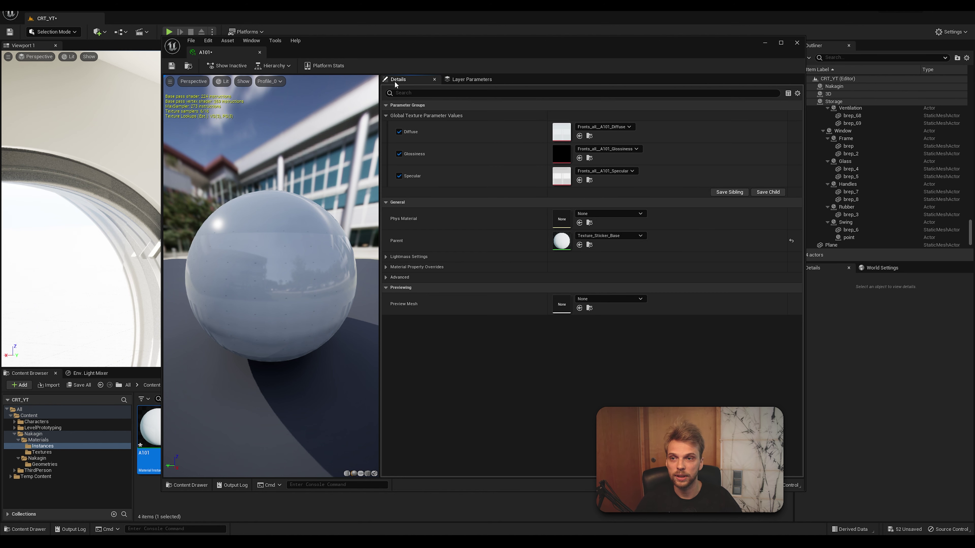
left_click(172, 66)
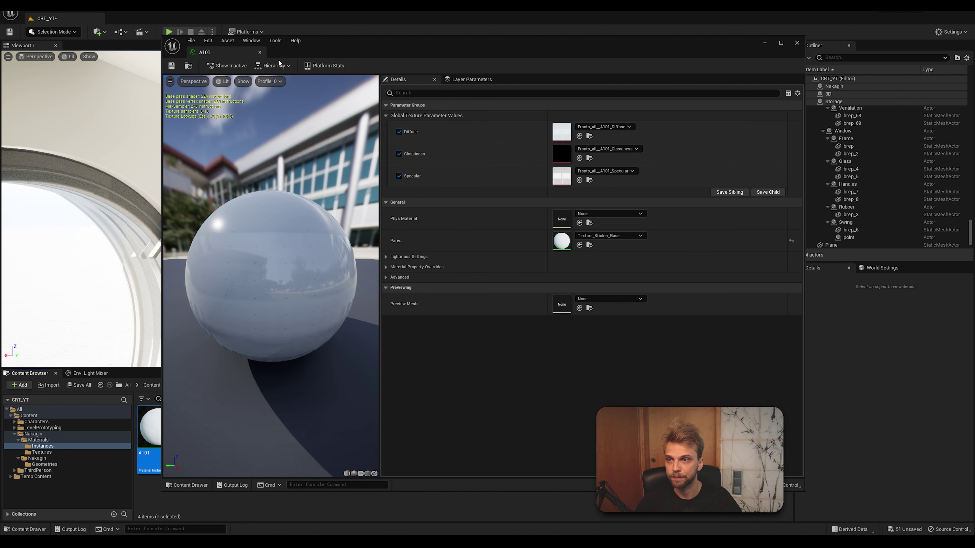
left_click(259, 53)
Duplicate the A101 material instance repeatedly to make eight copies, accepting the names A102 through A109.
right_click(158, 414)
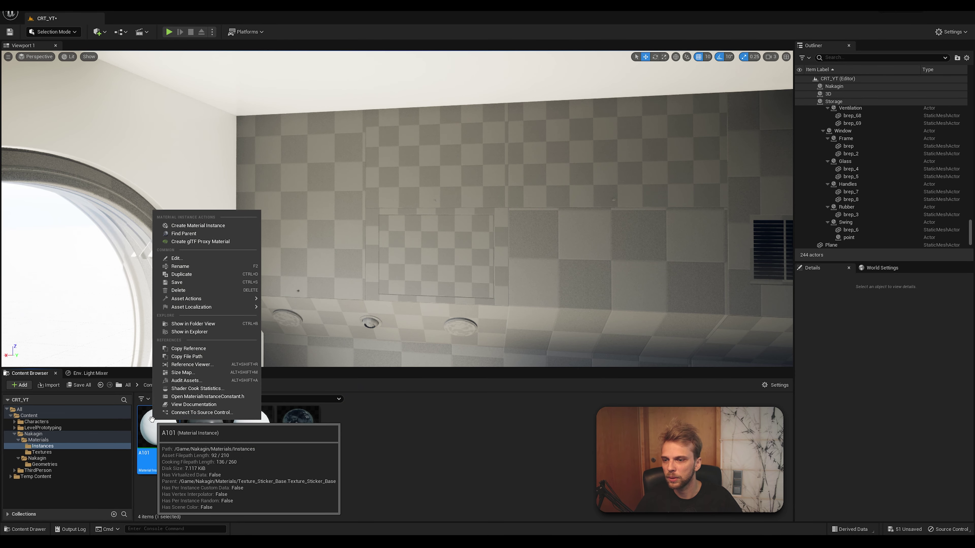
left_click(198, 274)
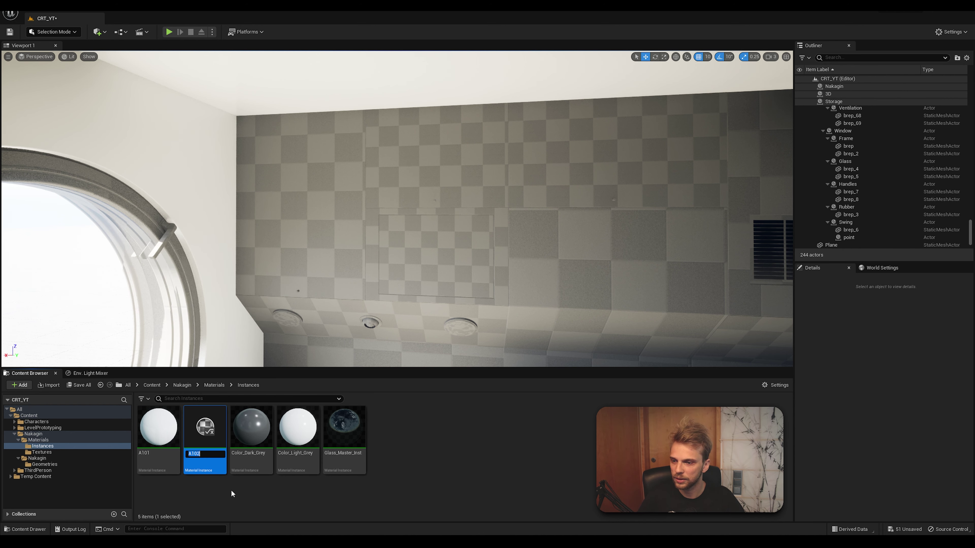
key("Return")
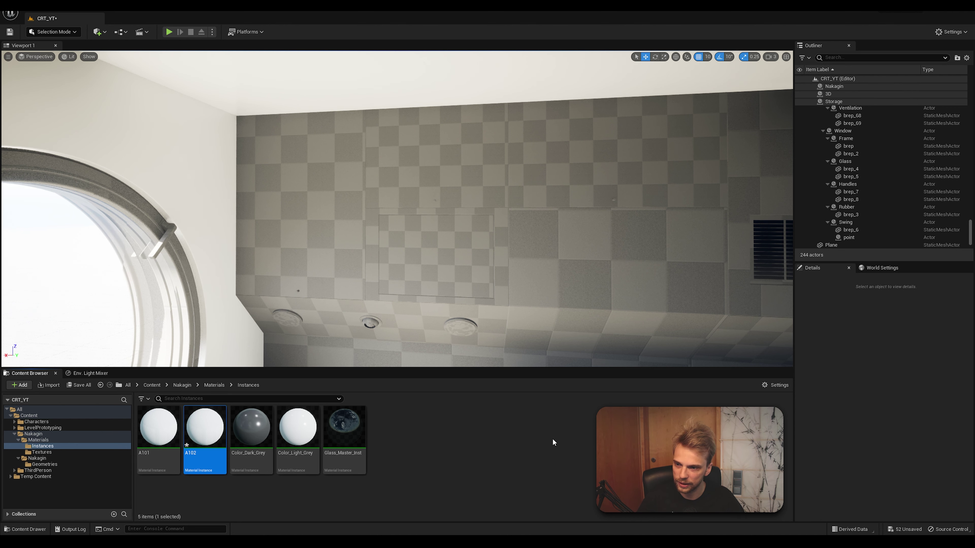
key("ctrl+d")
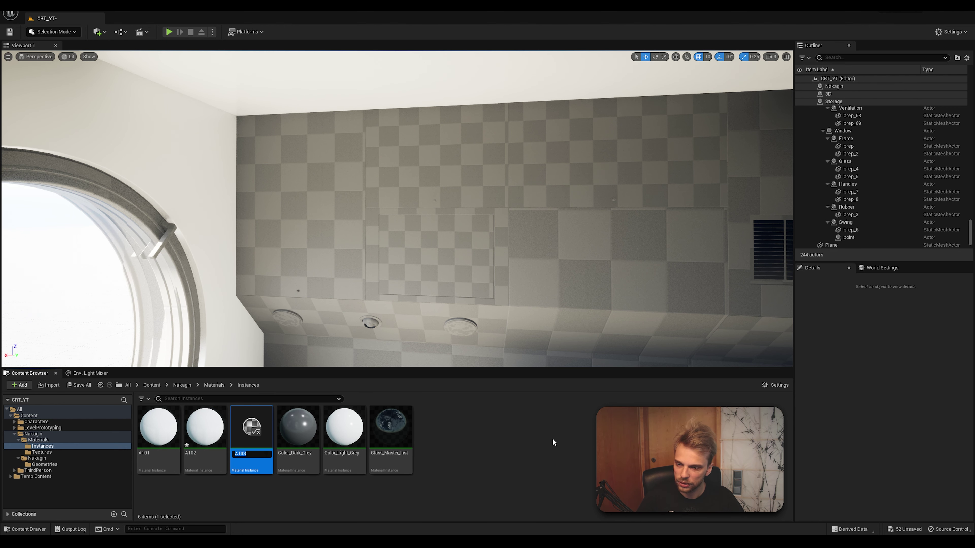
key("Return")
key("ctrl+d")
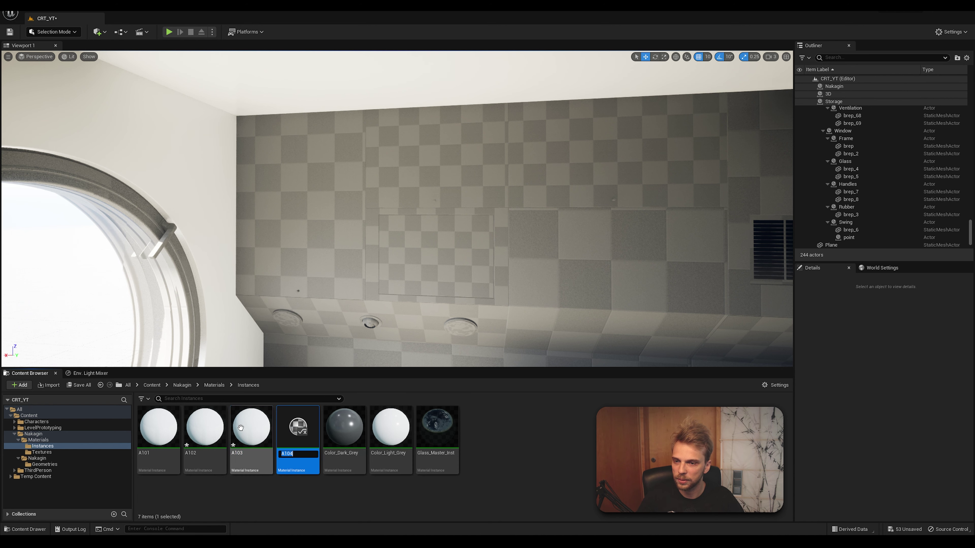
key("Return")
key("ctrl+d")
key("Return")
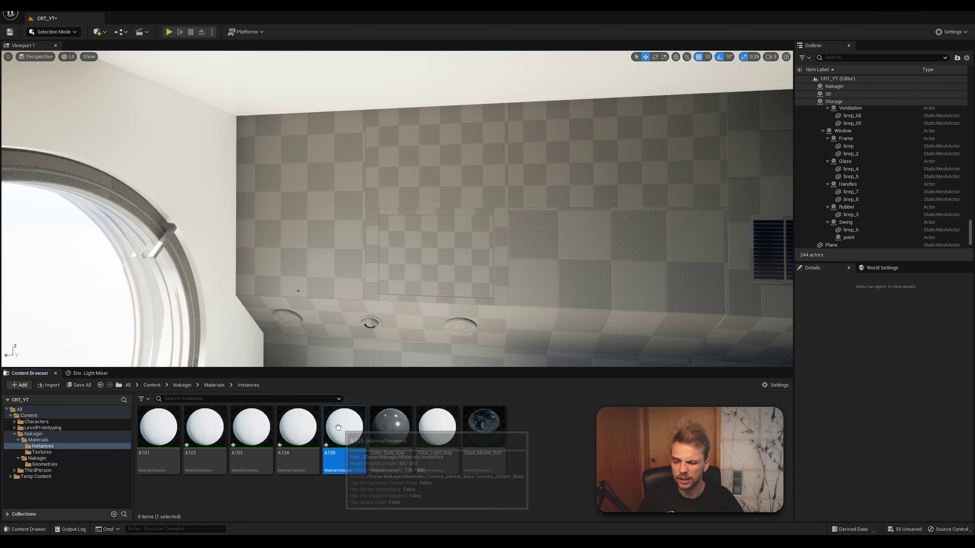
key("ctrl+d")
key("Return")
key("ctrl+d")
key("Return")
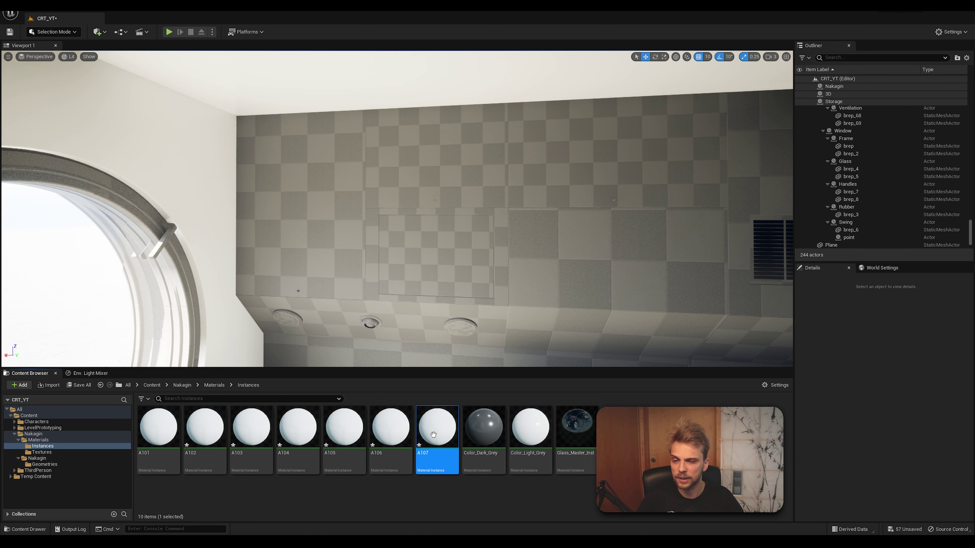
key("ctrl+d")
key("Return")
key("ctrl+d")
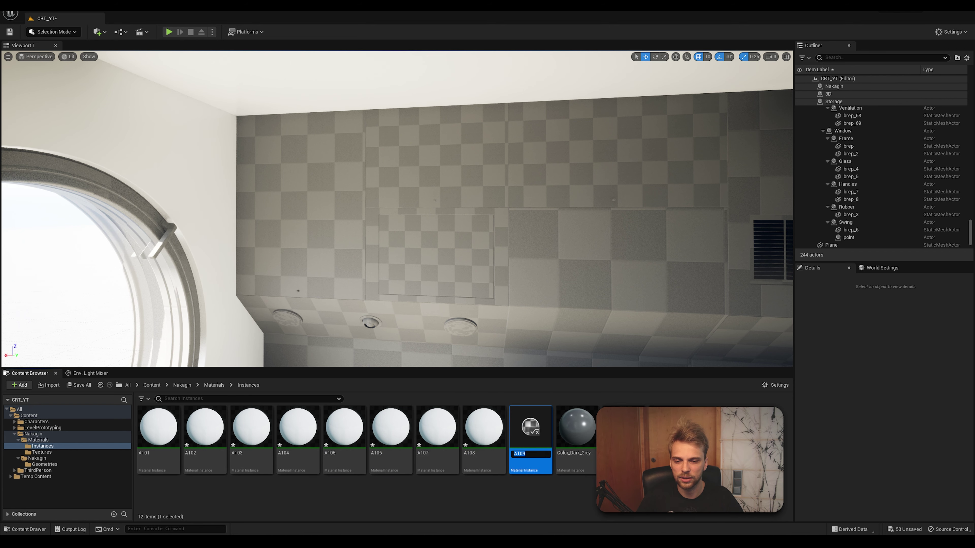
key("Return")
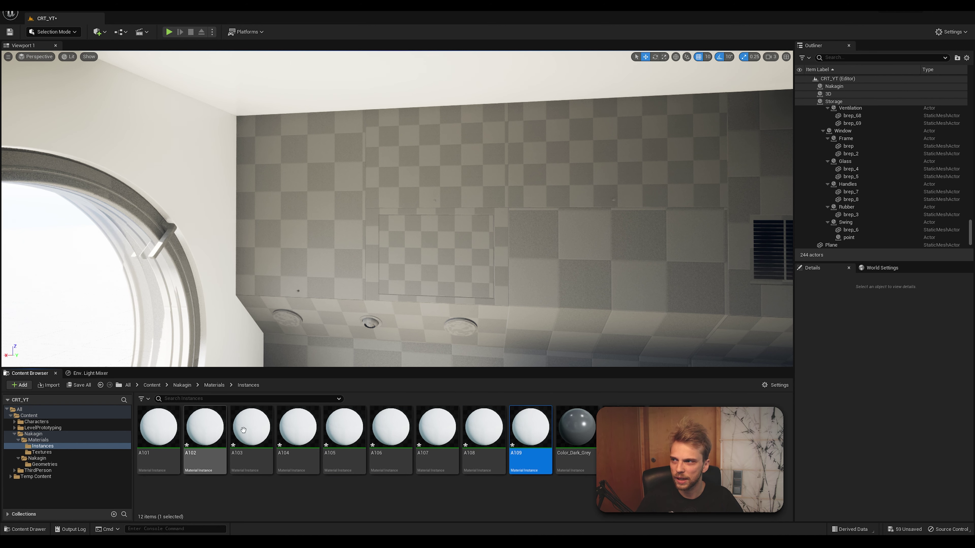
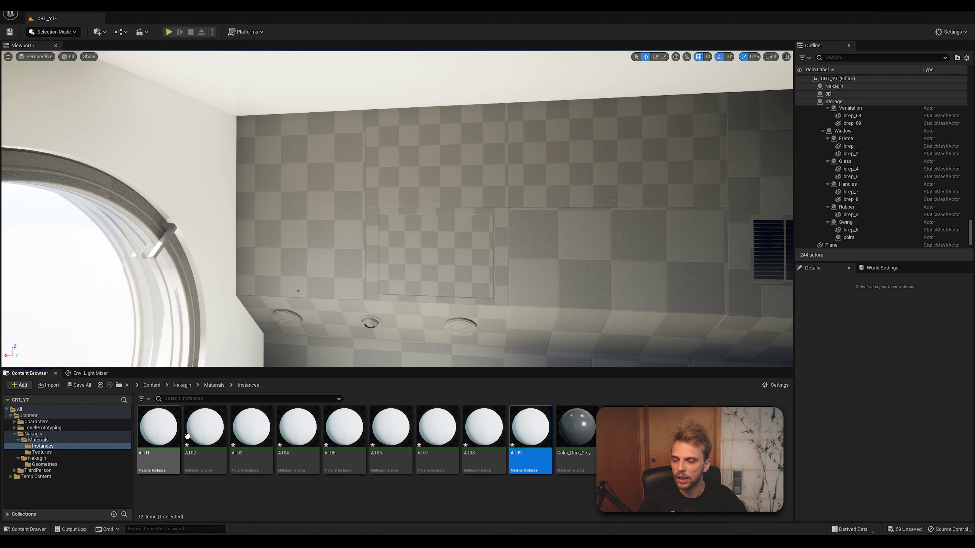
Open material instance A102 and set its Diffuse texture to Fronts_all__A102_Diffuse.
left_click(200, 431)
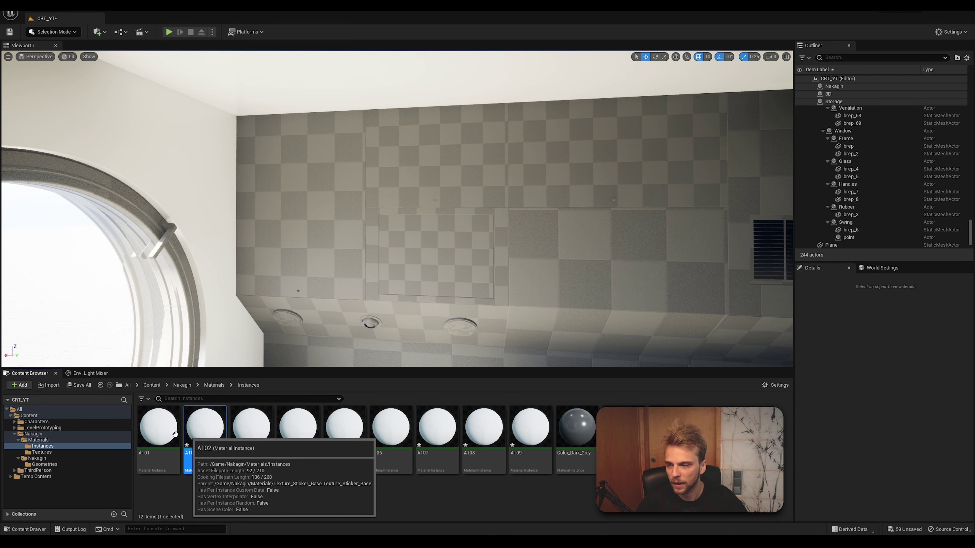
double_click(200, 431)
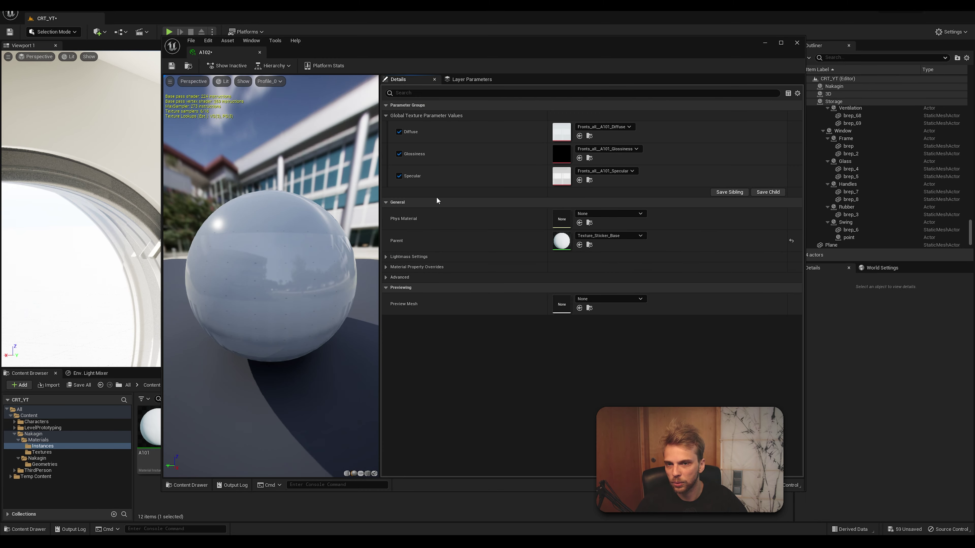
left_click(622, 127)
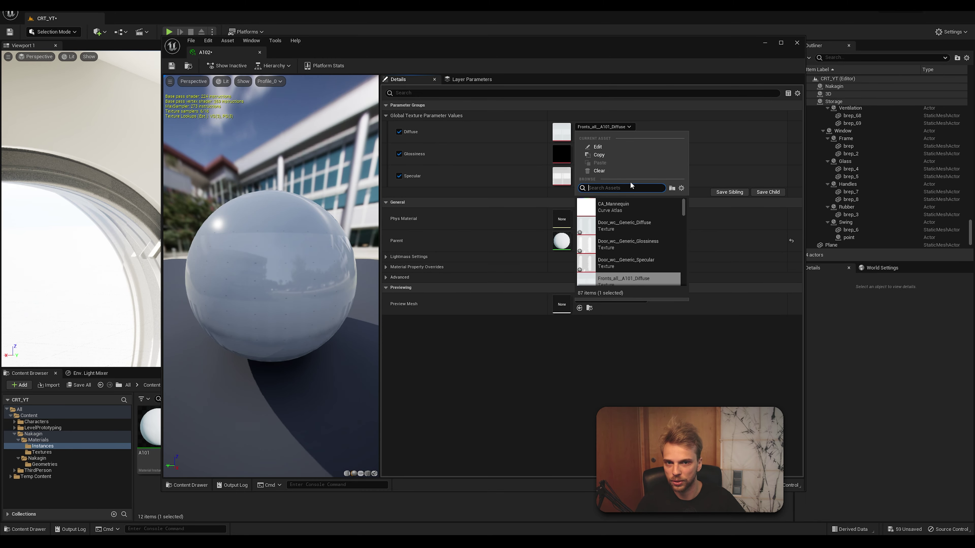
type("a102")
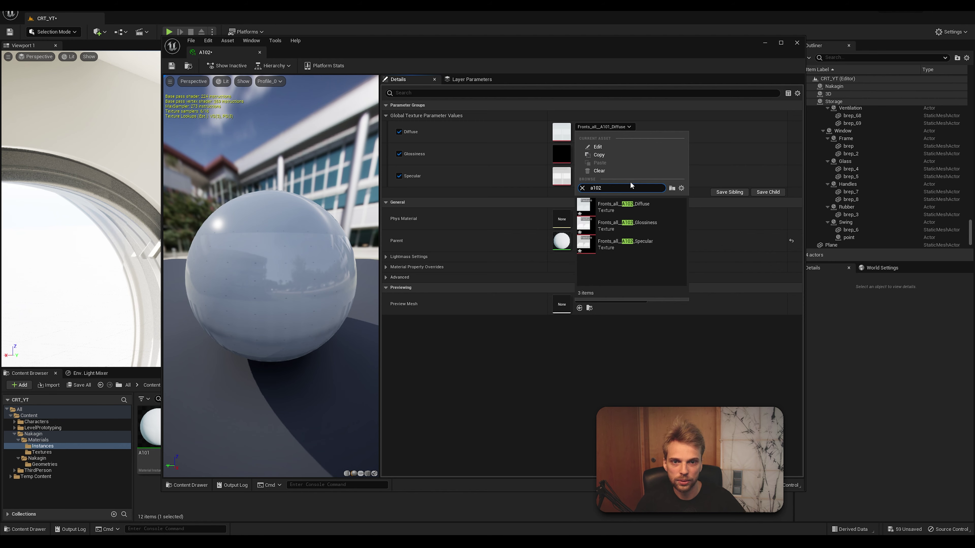
left_click(622, 211)
Assign Fronts_all__A102_Glossiness and Fronts_all__A102_Specular to A102's Glossiness and Specular parameters, then save and close the instance.
left_click(598, 148)
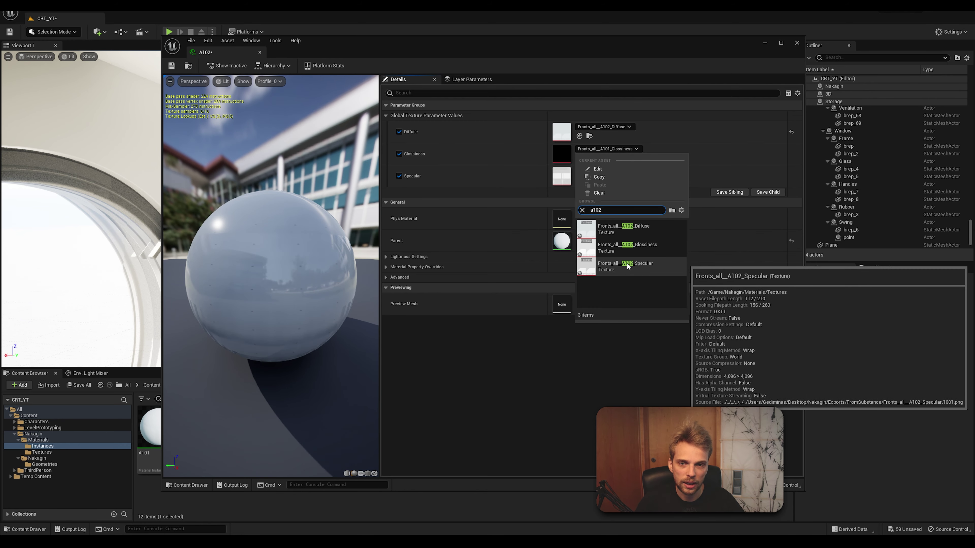
left_click(627, 248)
left_click(605, 170)
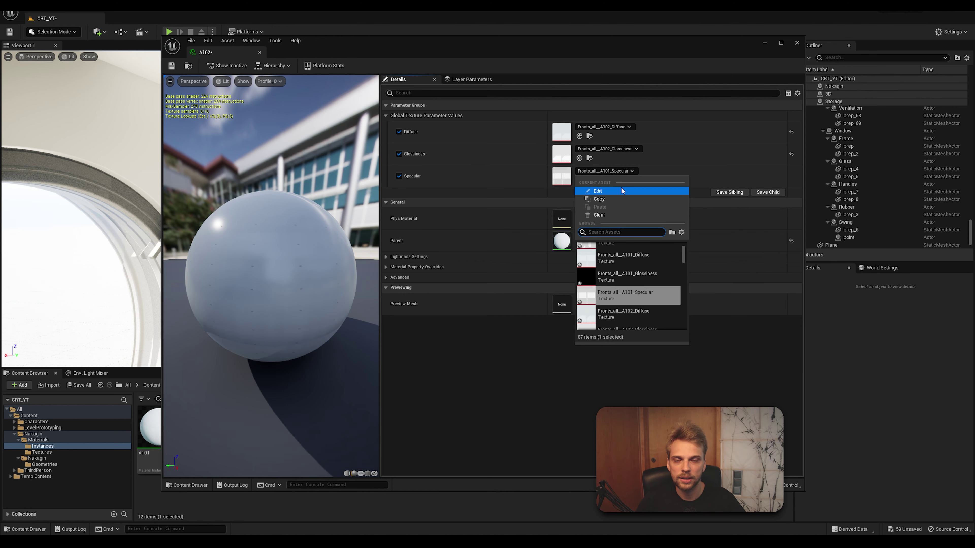
type("a102")
left_click(625, 293)
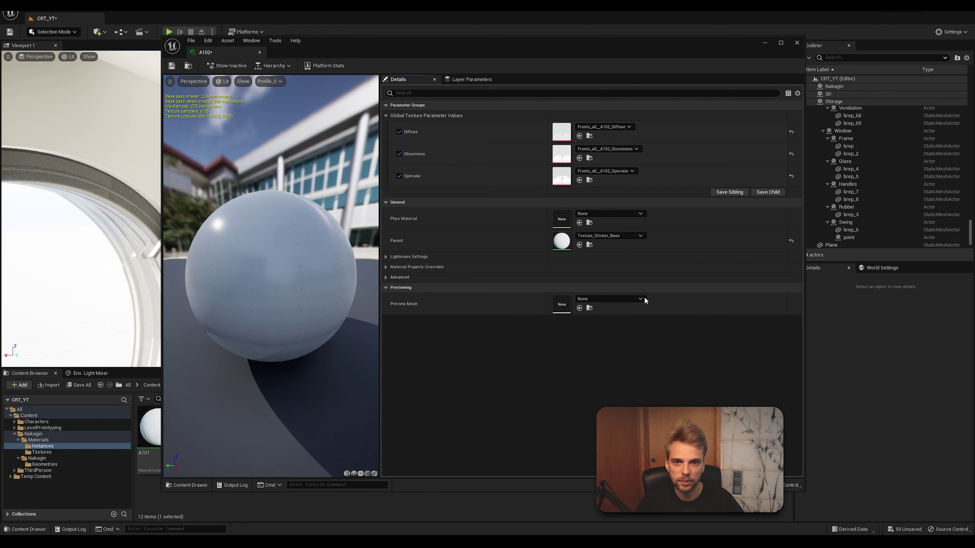
left_click(172, 67)
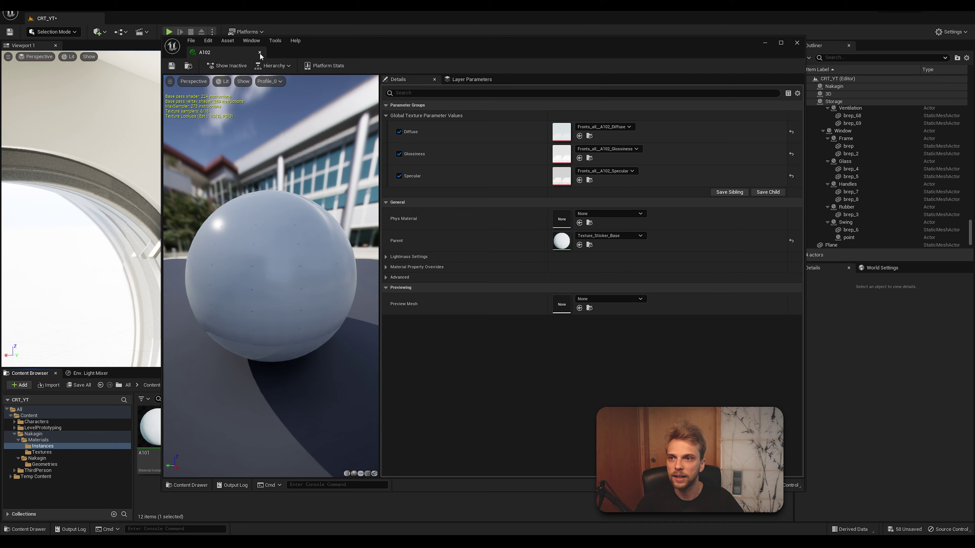
left_click(259, 53)
Apply material A101 to the upper wall panel nearest the round window and A102 to the adjacent upper panel.
left_click(168, 432)
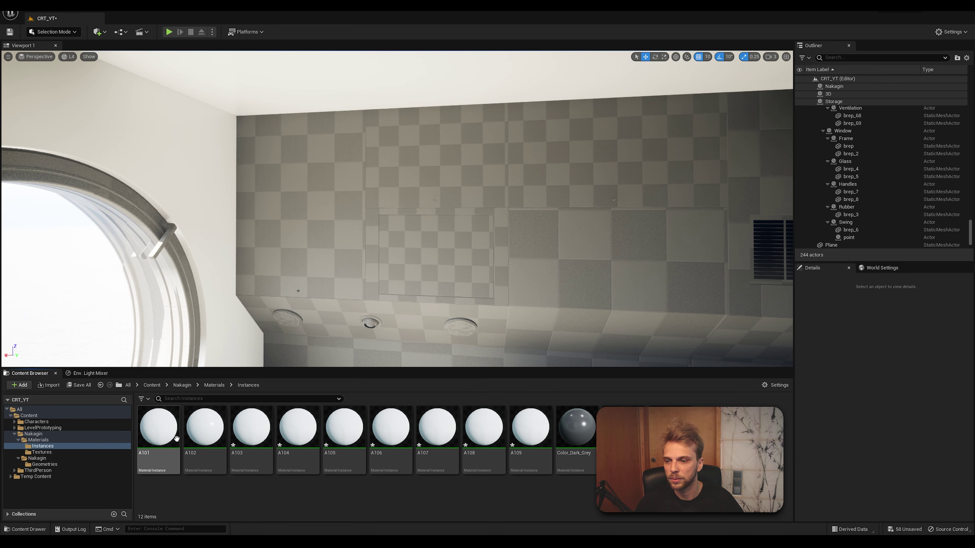
left_click_drag(175, 437, 270, 182)
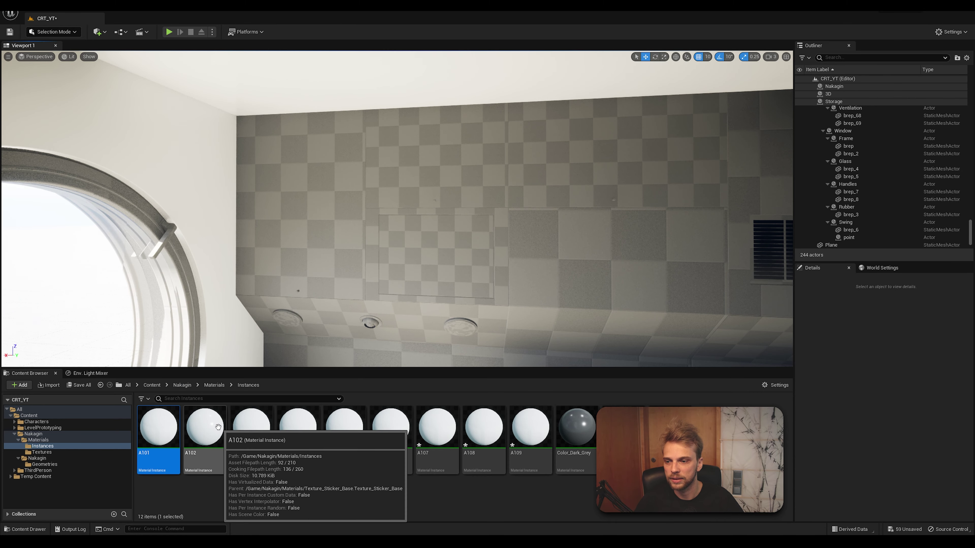
right_click_drag(284, 305, 284, 319)
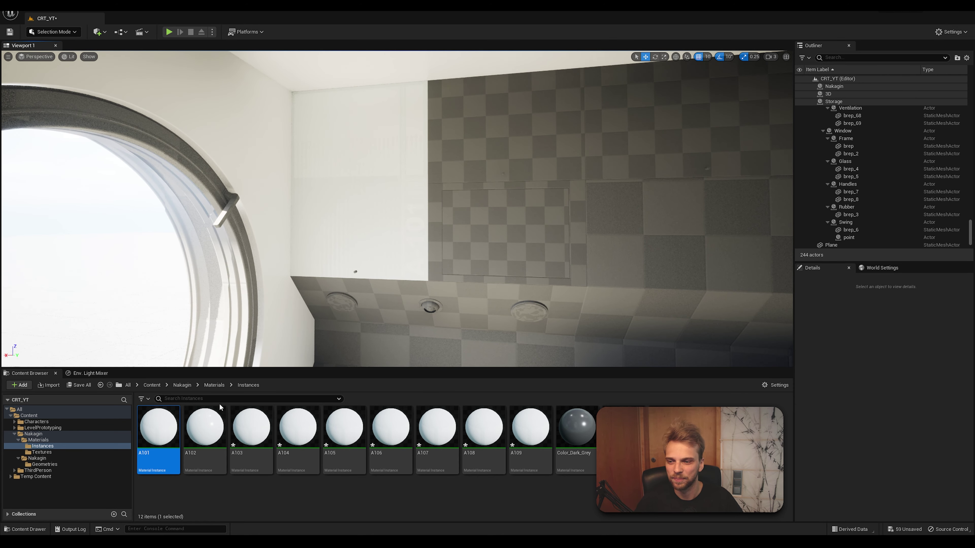
left_click_drag(217, 422, 499, 129)
Examine the textured storage fronts beside the round window from several close viewpoints.
right_click_drag(473, 170, 473, 169)
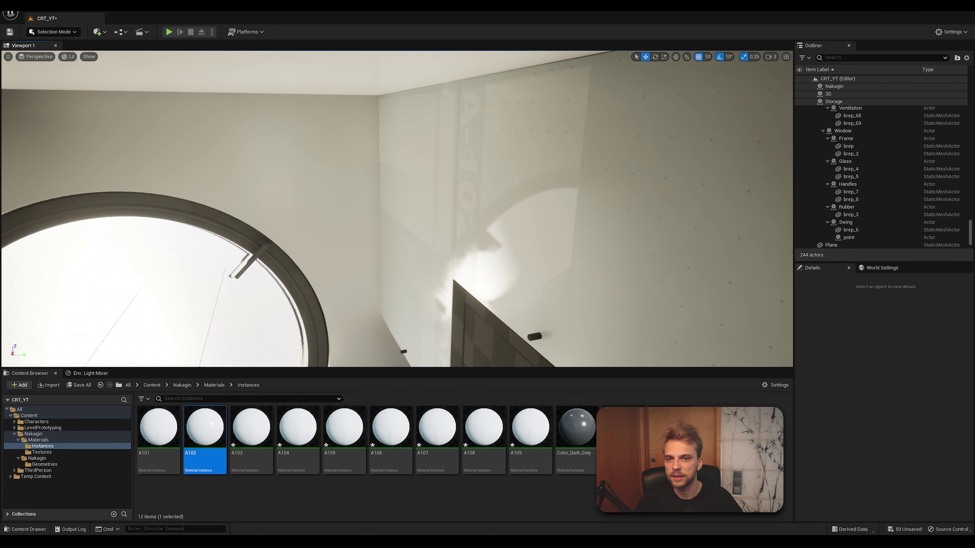
right_click_drag(516, 136, 516, 136)
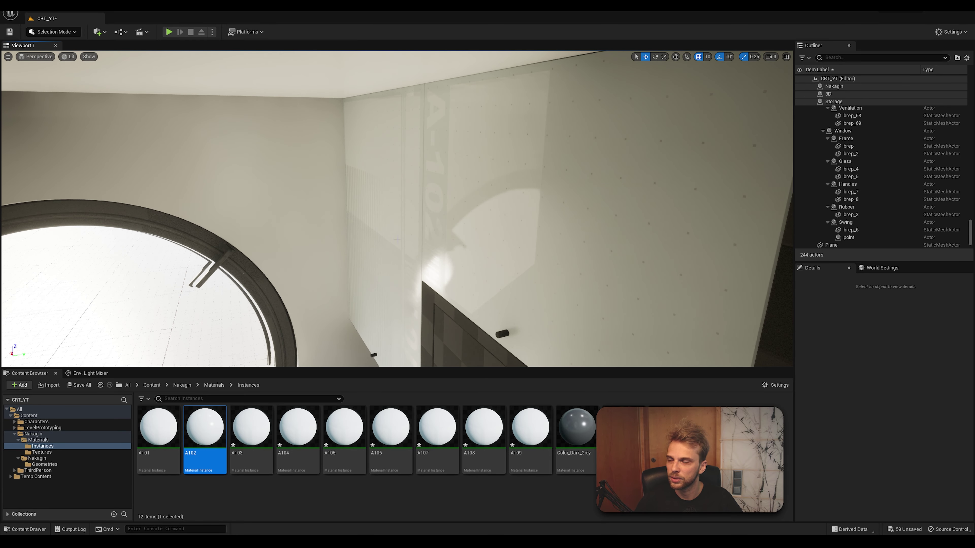
right_click_drag(398, 240, 397, 239)
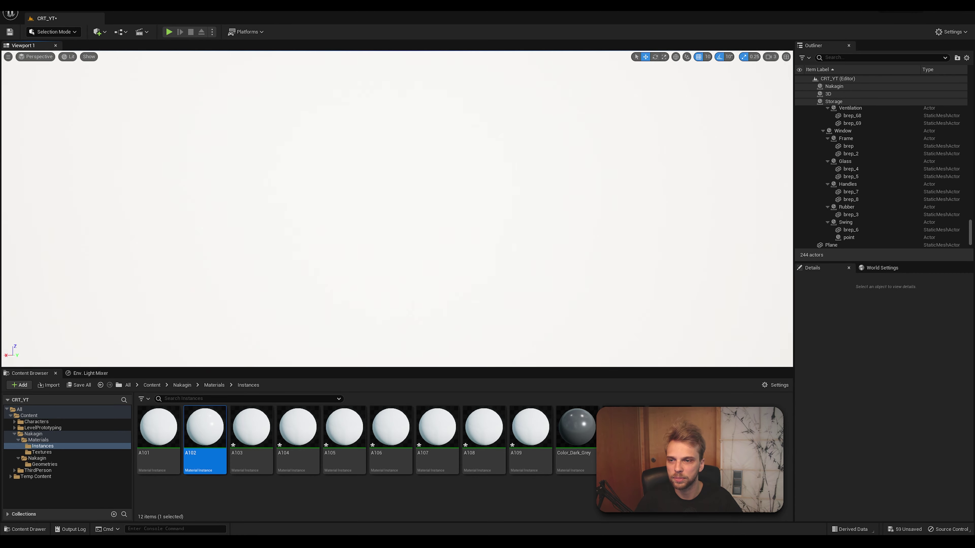
right_click_drag(374, 277, 374, 277)
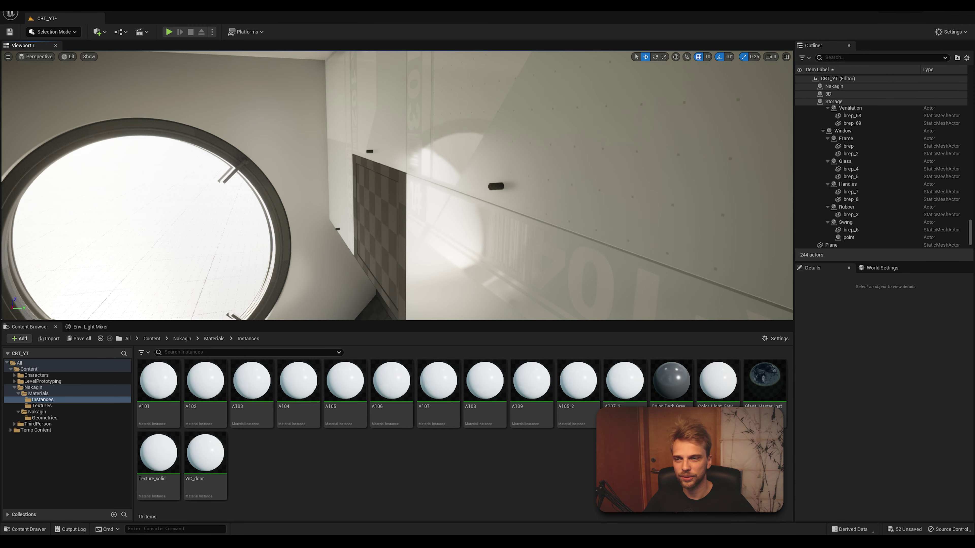
right_click_drag(397, 184, 365, 60)
right_click_drag(498, 132, 434, 140)
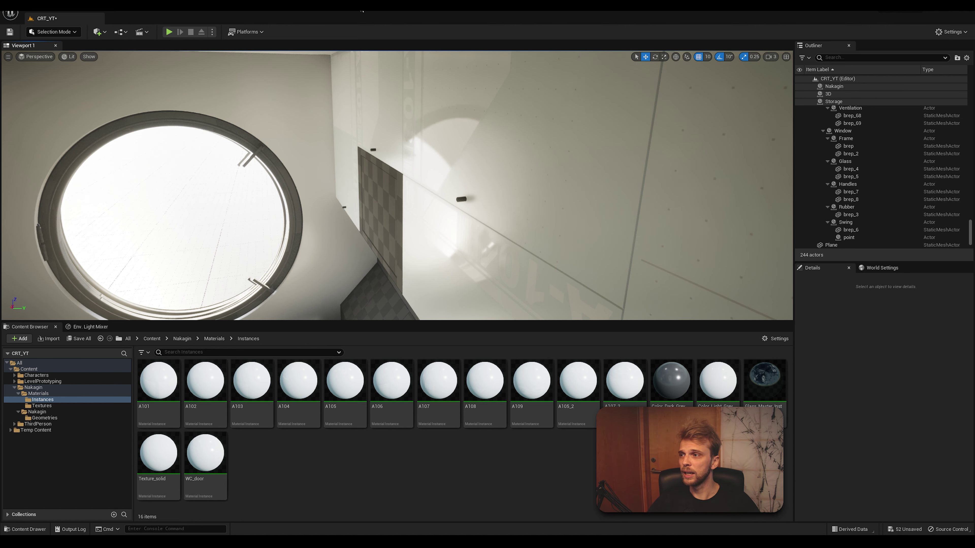
Open the Quixel Bridge asset library and dismiss its Epic Games sign-in window without logging in.
left_click(99, 32)
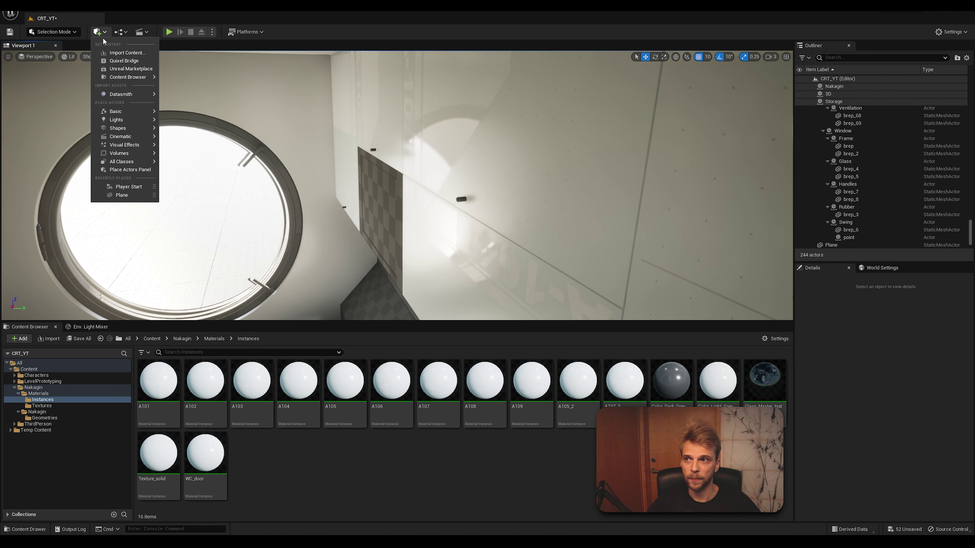
left_click(112, 62)
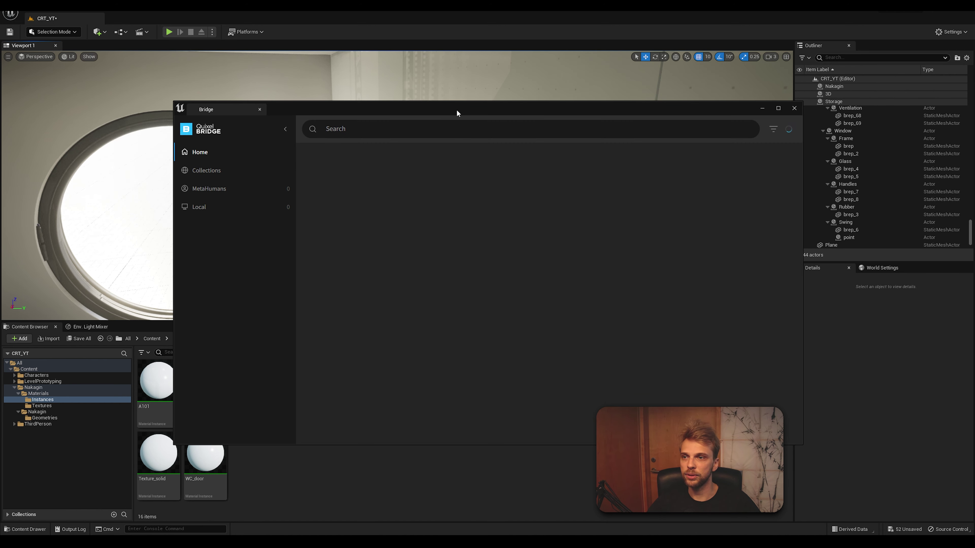
left_click_drag(457, 110, 405, 68)
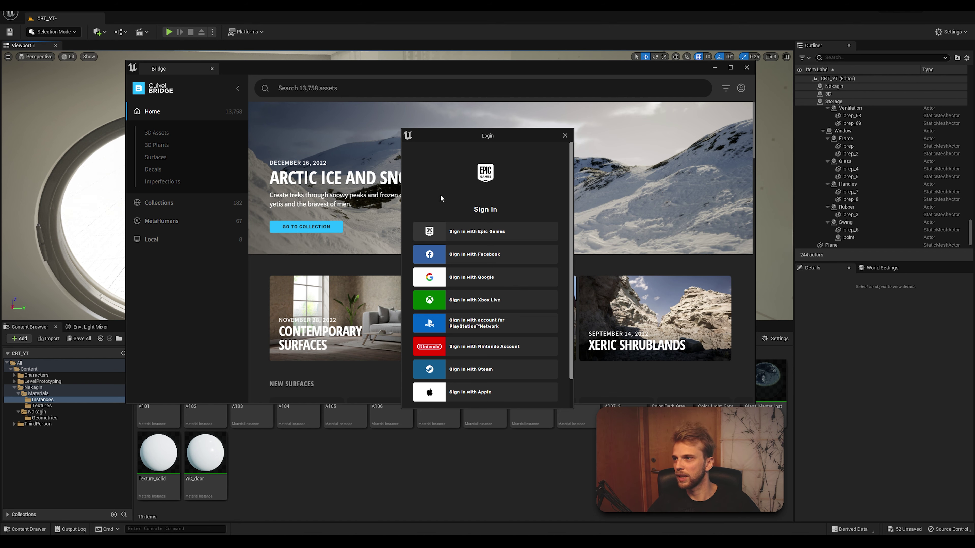
left_click(454, 227)
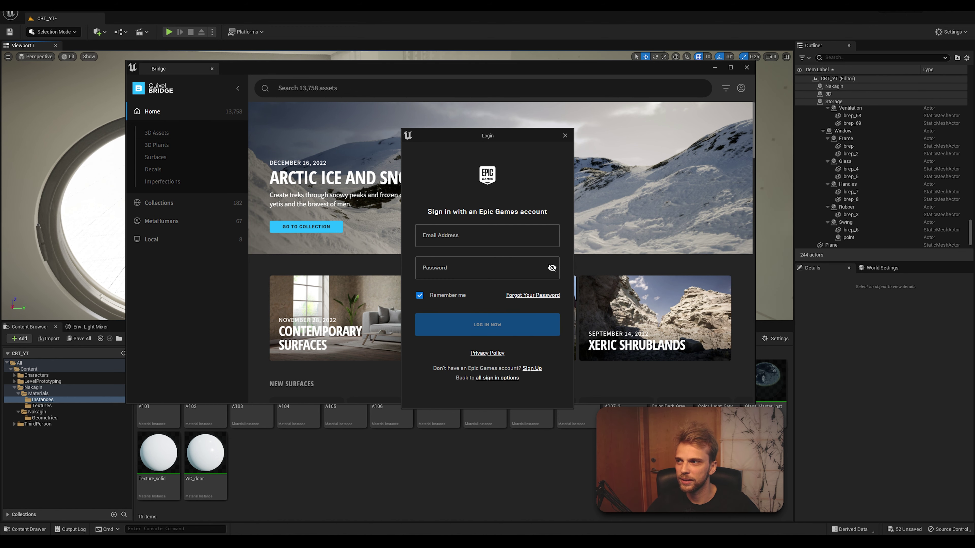
key("Escape")
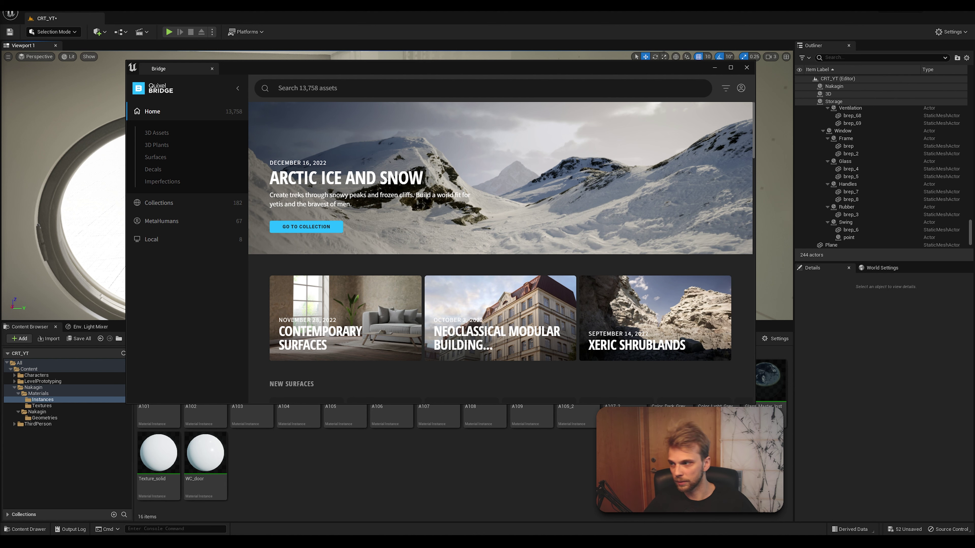
left_click_drag(334, 69, 304, 72)
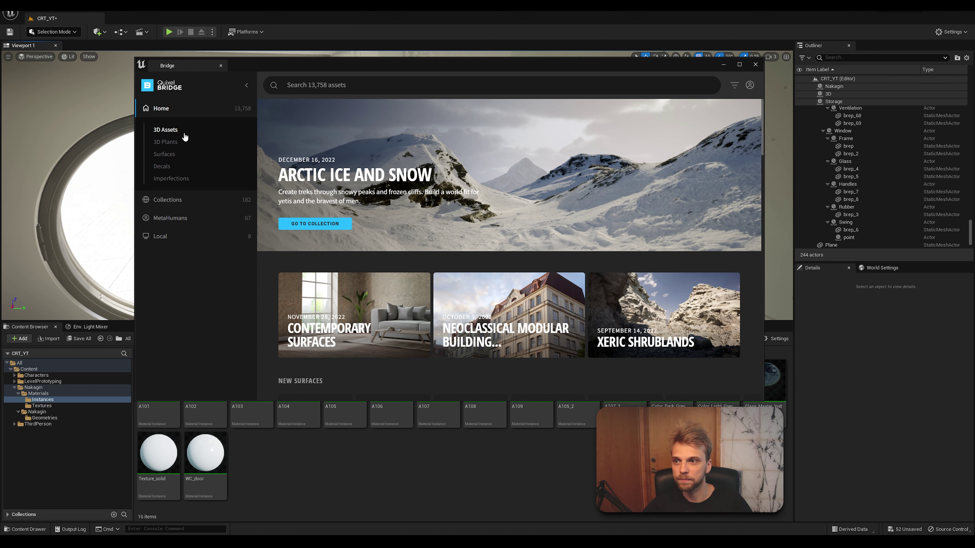
Browse the 3D Assets library through the Interior categories Fireplace, Furniture and Stair, and the Rock category under Nature.
left_click(176, 130)
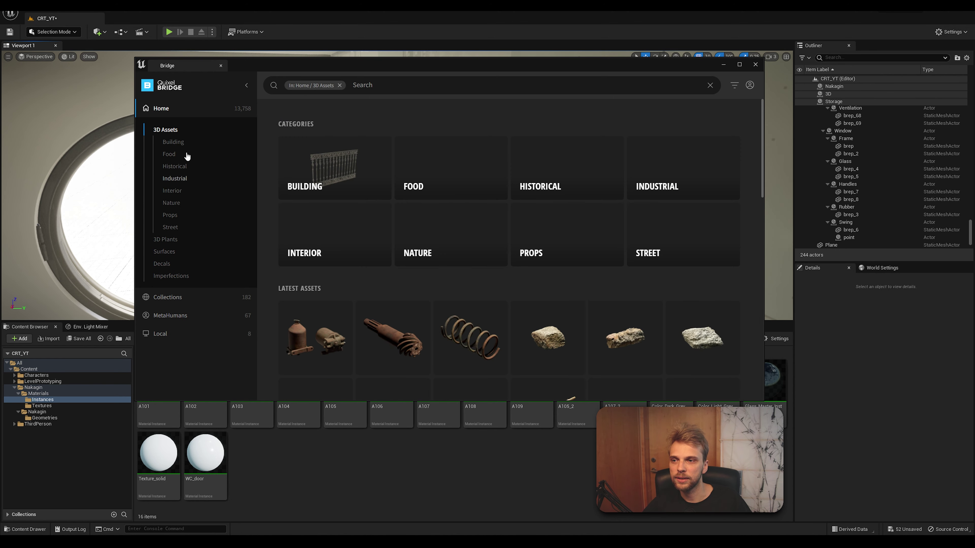
left_click(166, 191)
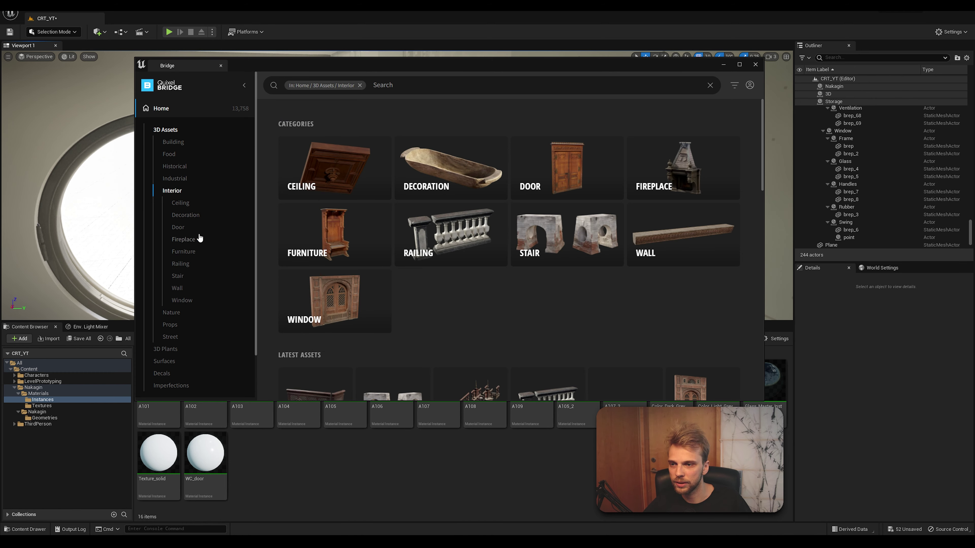
left_click(195, 241)
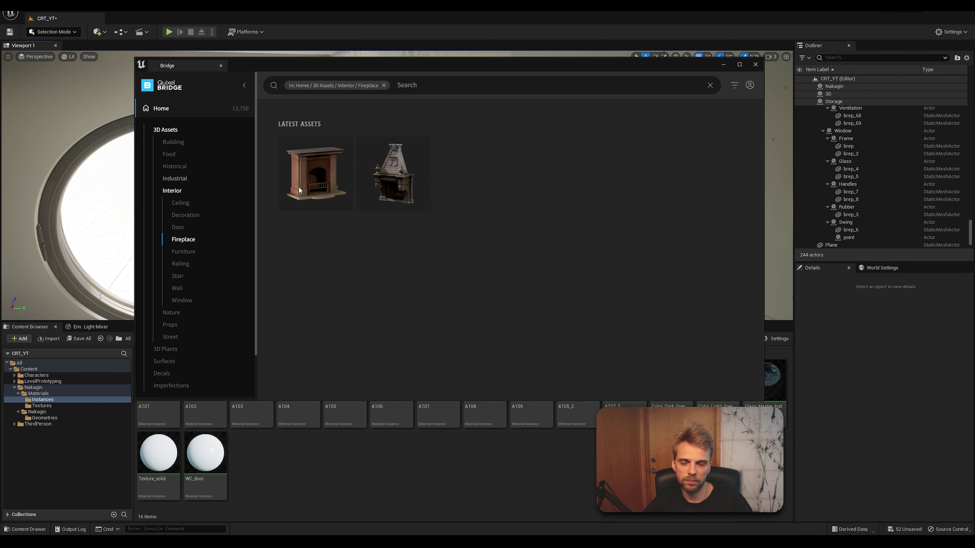
left_click(182, 252)
left_click(177, 276)
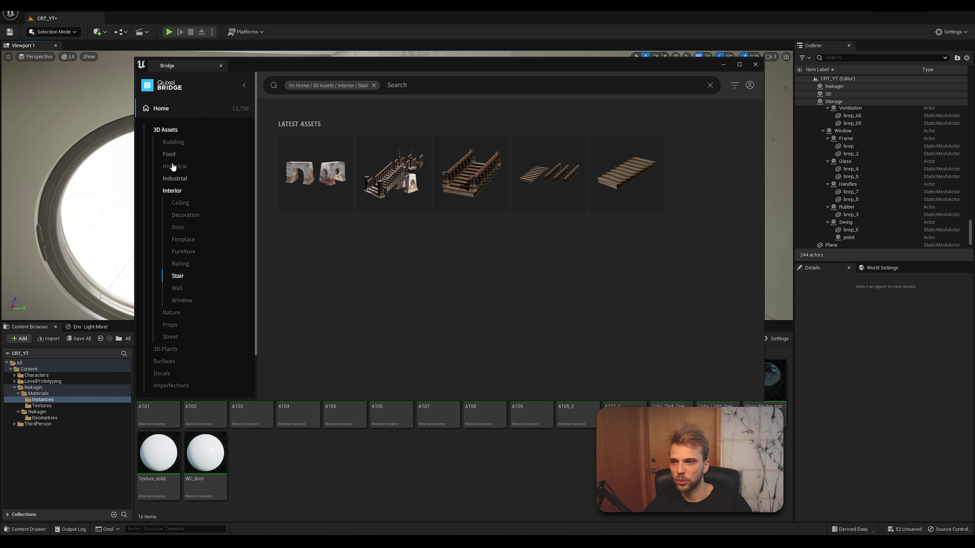
left_click(179, 313)
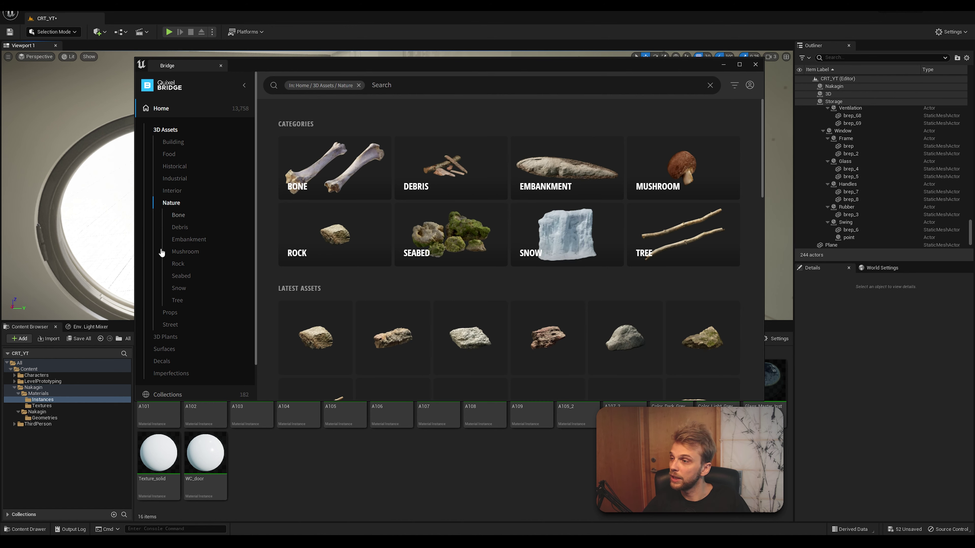
left_click(179, 264)
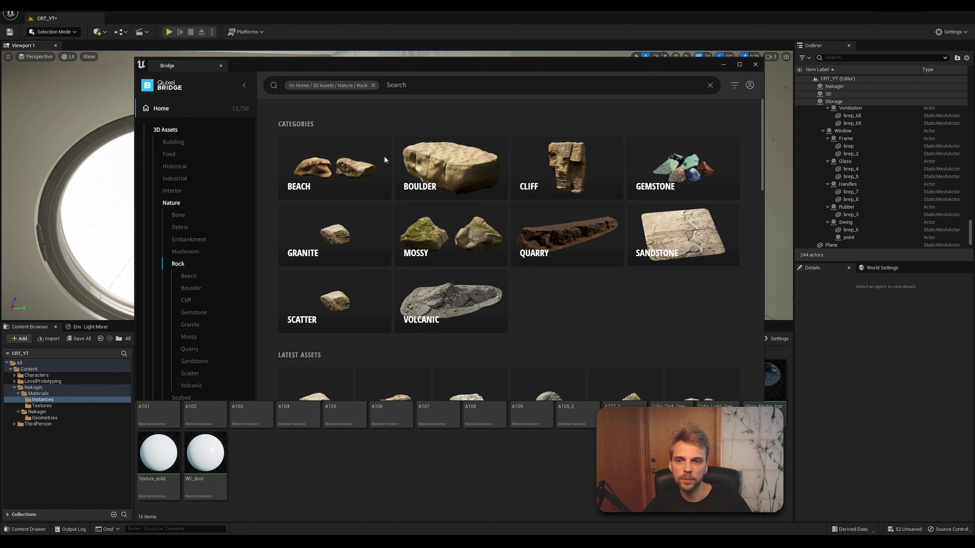
scroll(449, 298, "down", 8)
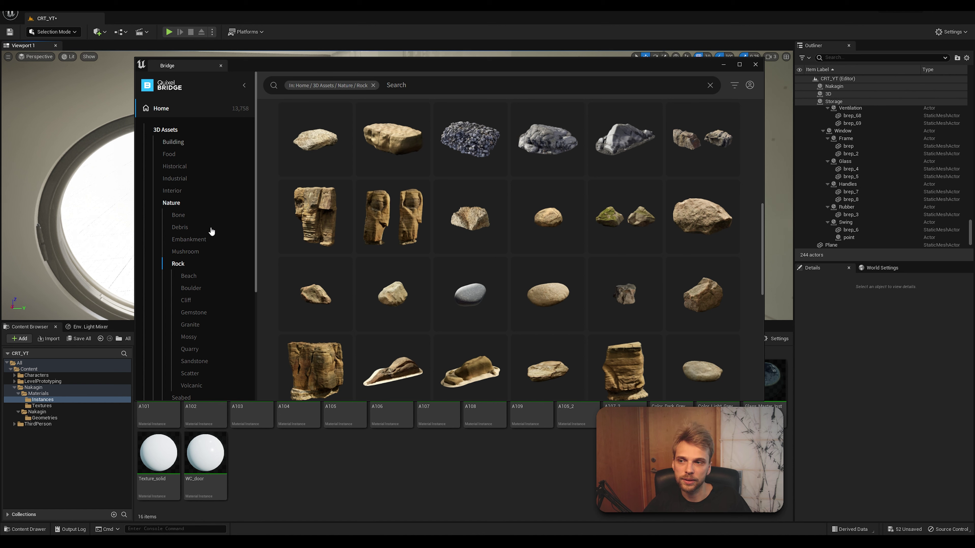
scroll(210, 230, "down", 4)
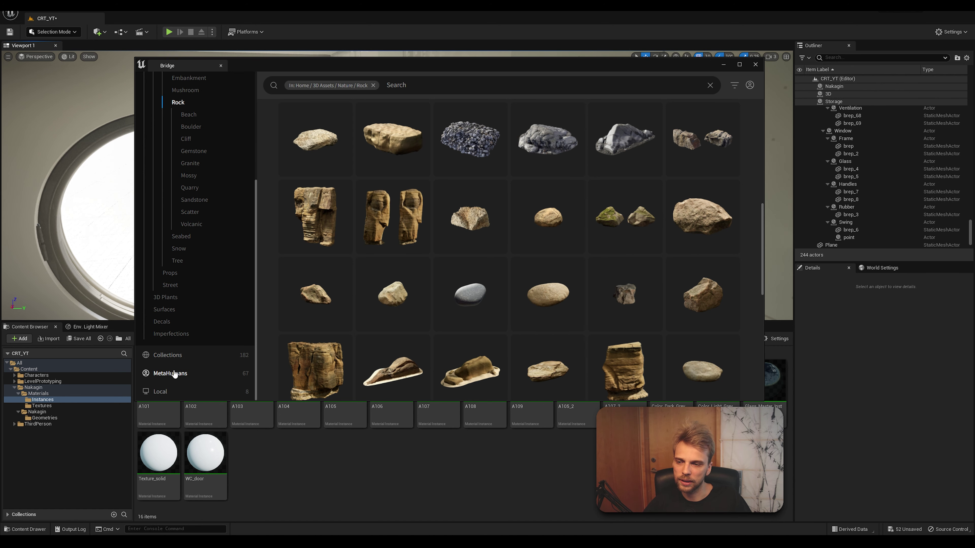
Browse the Surfaces library to the Gun category under Metal and show the details of the Brushed Aluminum surface.
left_click(165, 310)
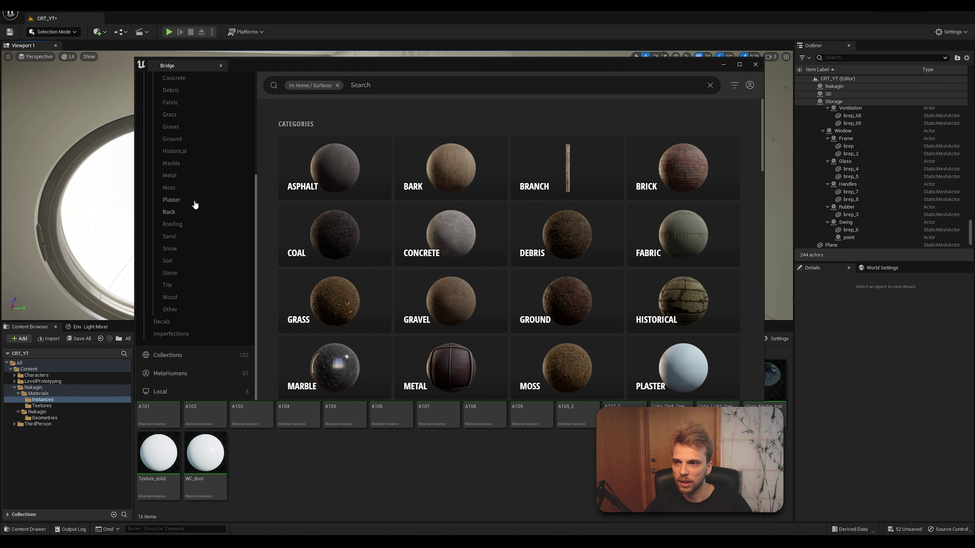
left_click(168, 176)
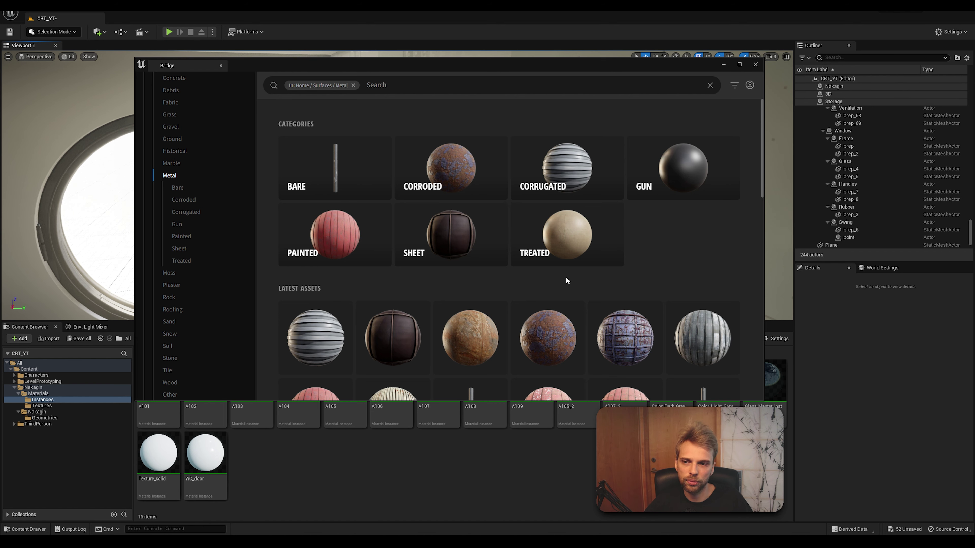
left_click(680, 183)
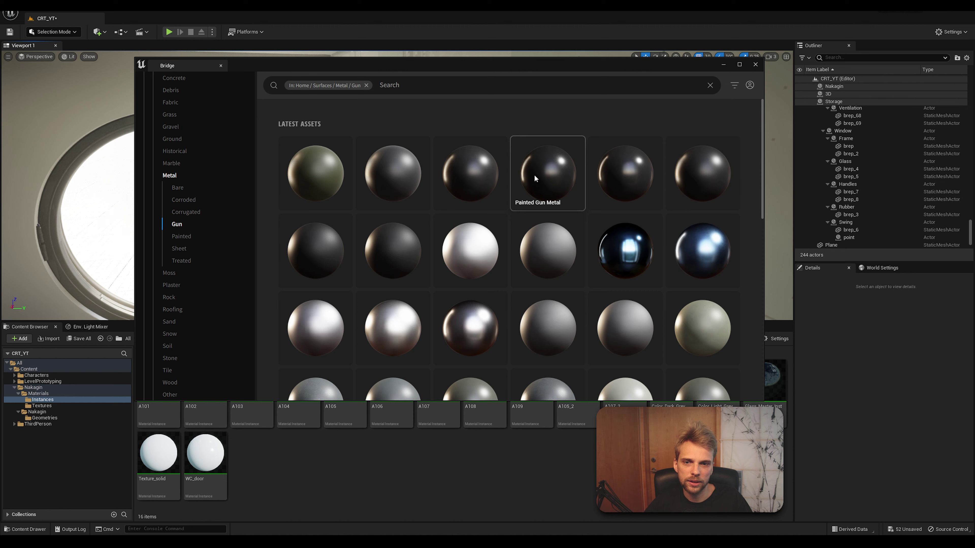
scroll(548, 248, "down", 4)
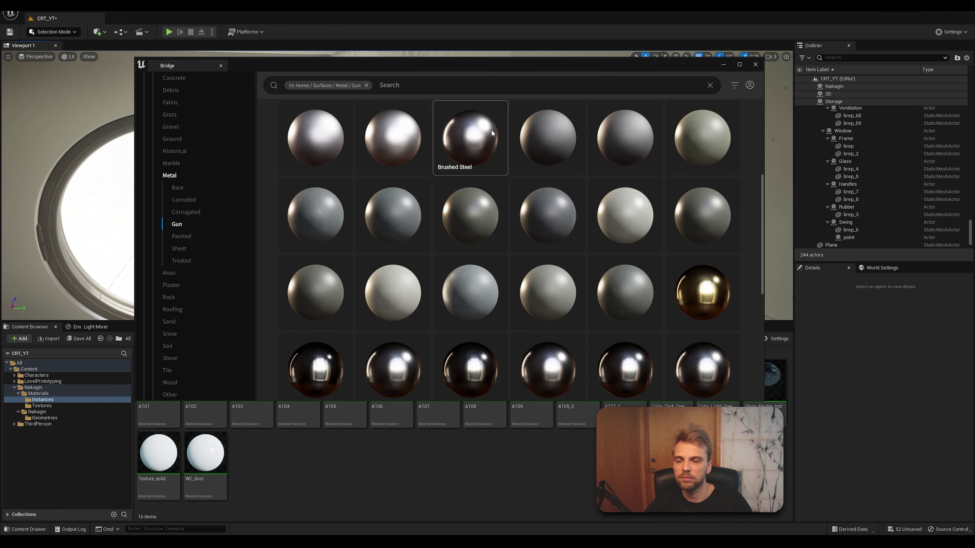
left_click(395, 144)
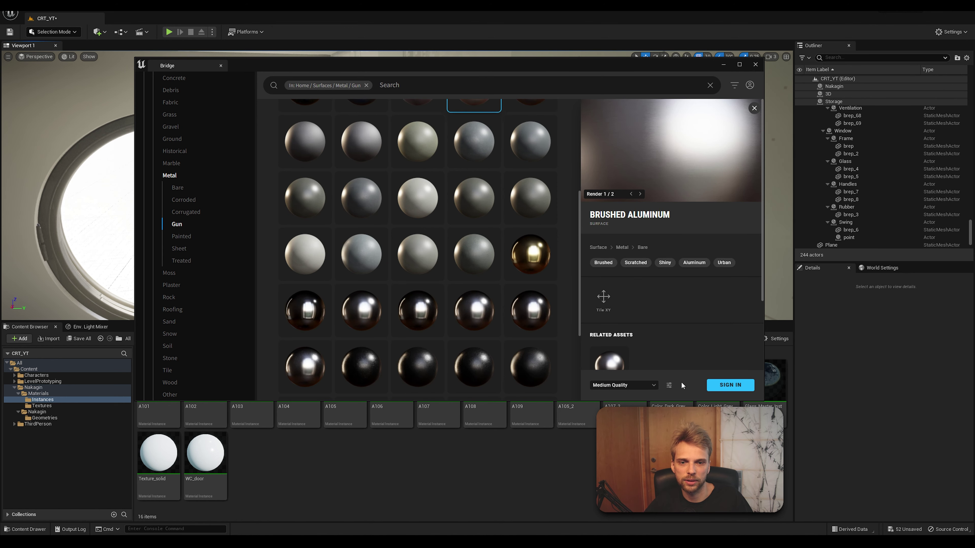
Examine the Brushed Aluminum surface's details, its download quality options and the Megascans settings.
scroll(761, 306, "down", 1)
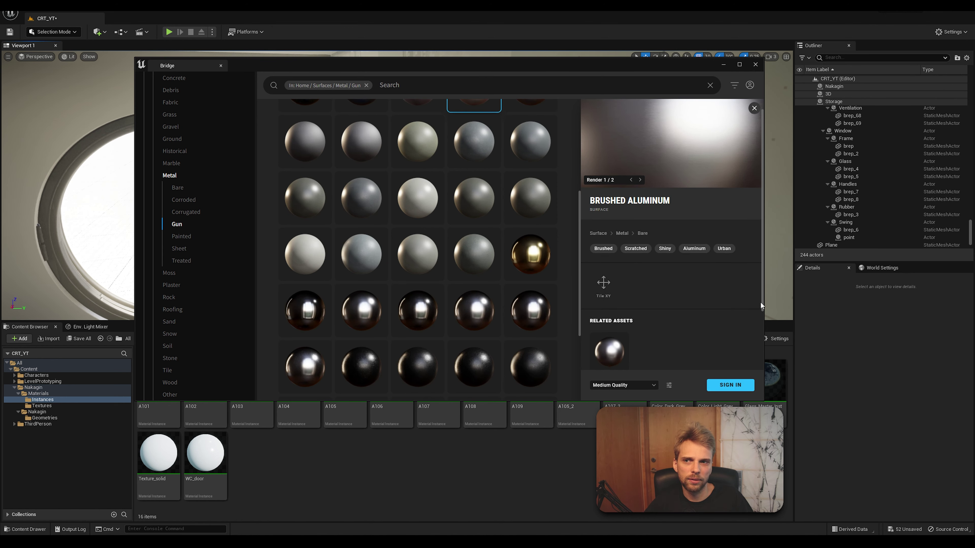
left_click_drag(762, 305, 761, 373)
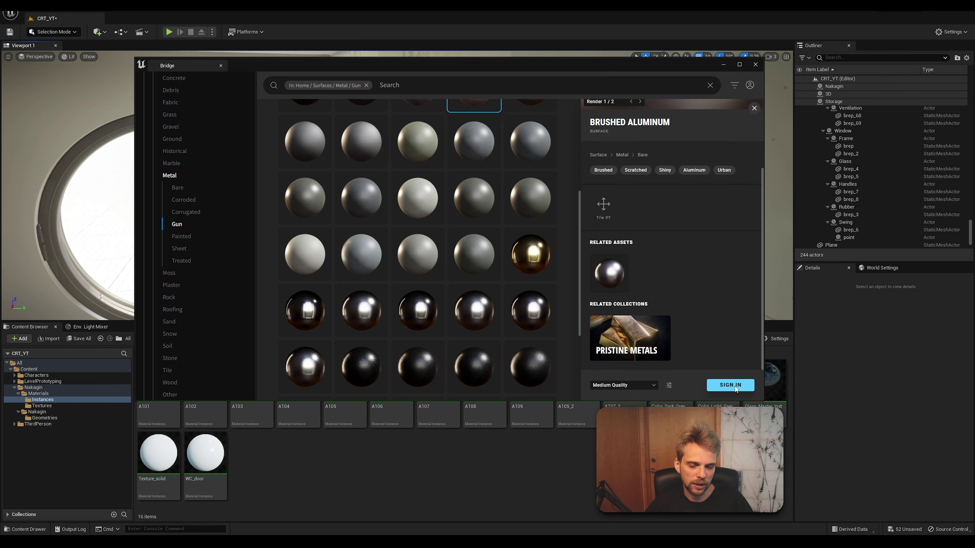
left_click(622, 385)
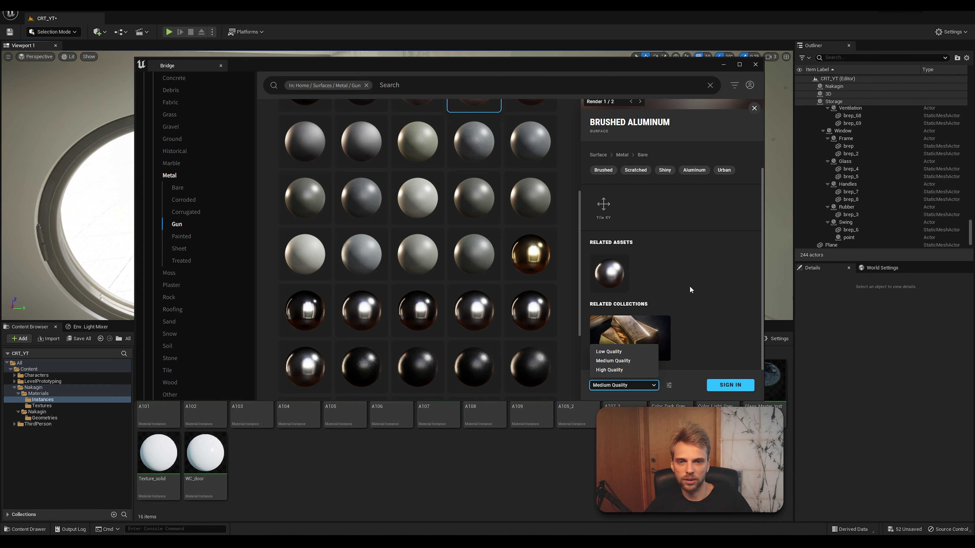
scroll(693, 290, "up", 3)
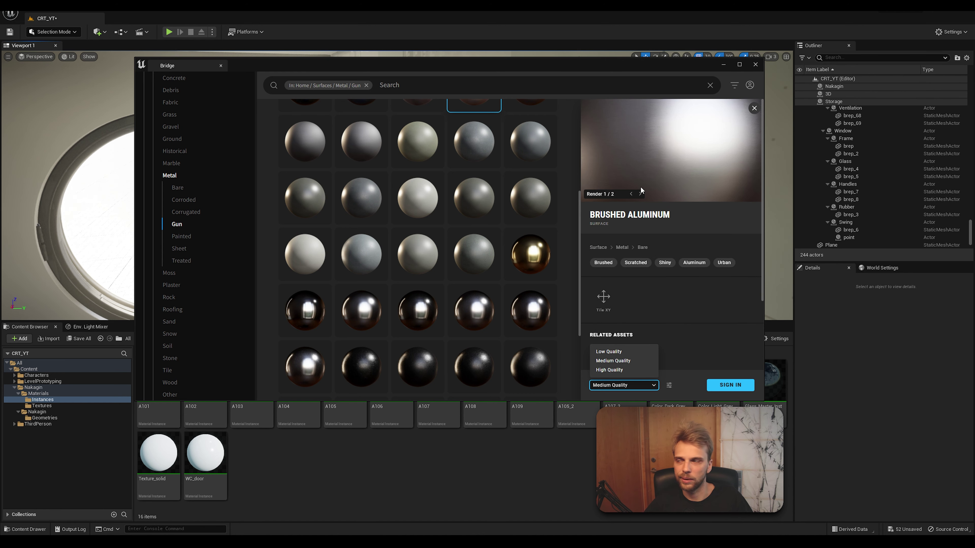
left_click_drag(524, 71, 477, 43)
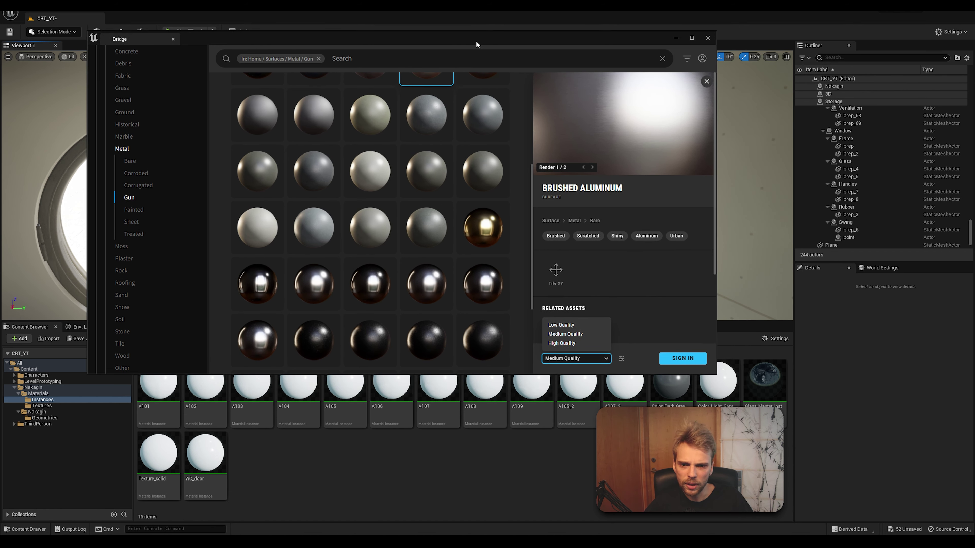
left_click(624, 273)
scroll(628, 284, "down", 3)
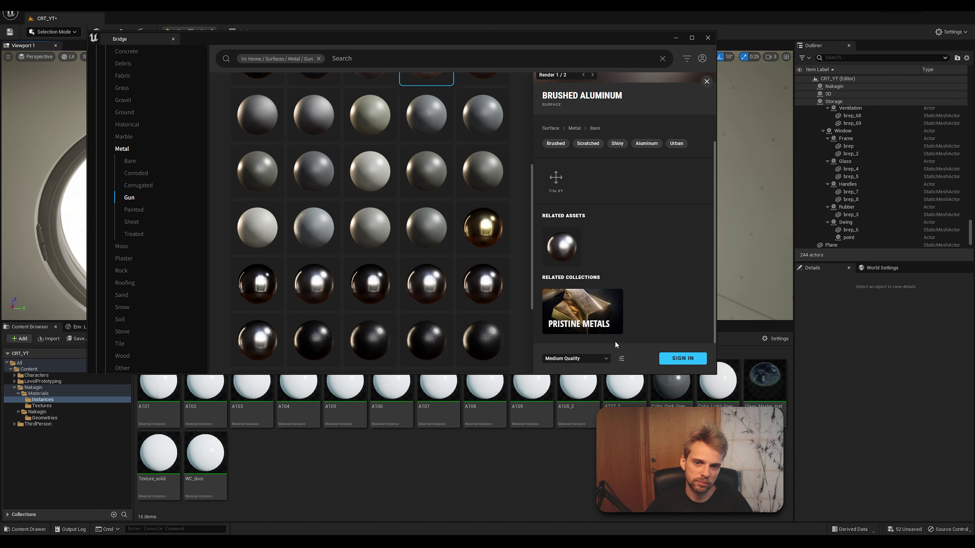
left_click(604, 361)
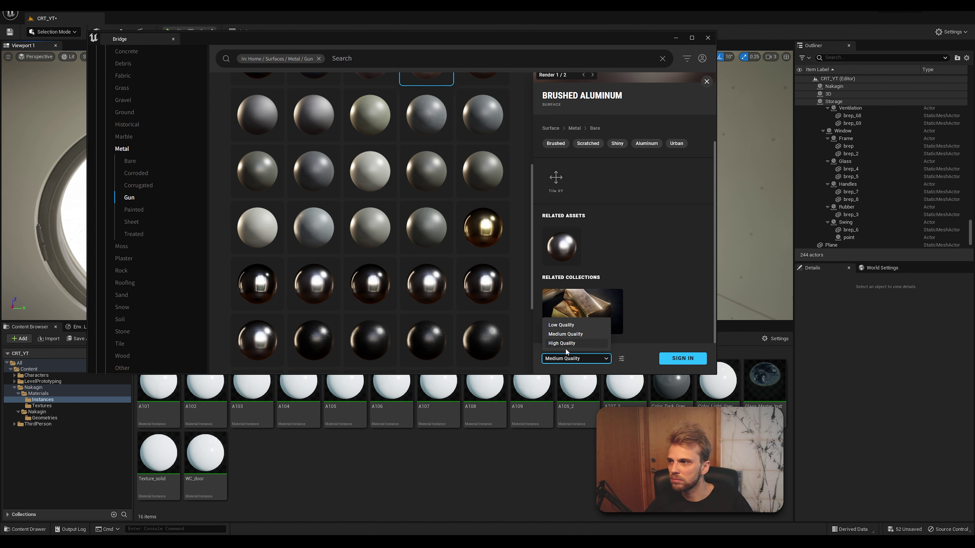
left_click(621, 359)
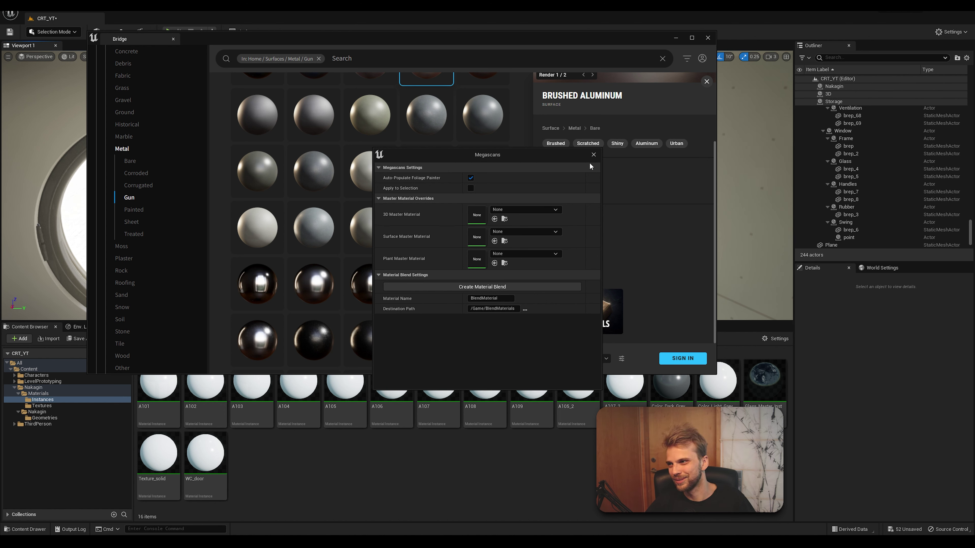
left_click(593, 155)
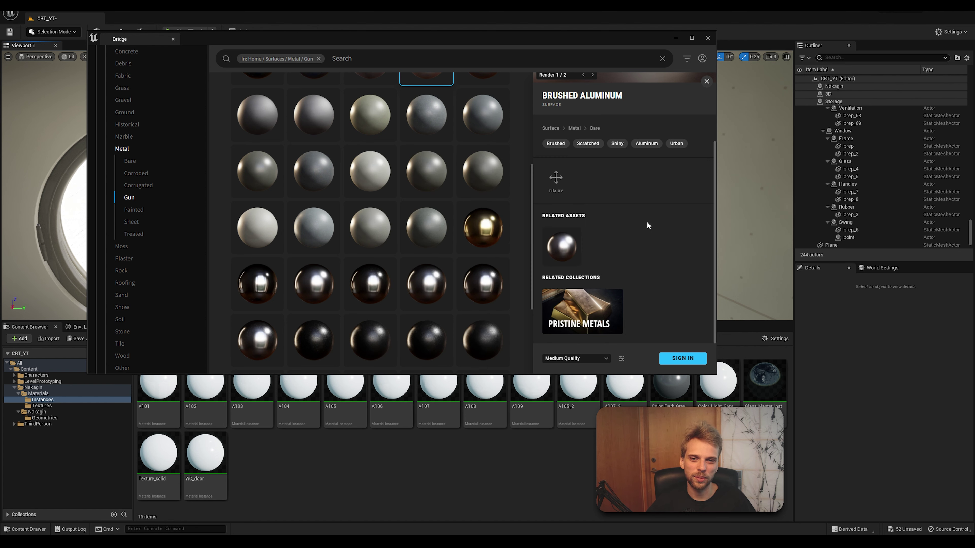
With Medium Quality chosen for the Brushed Aluminum surface, sign in to Quixel Bridge and accept the Content License Agreement.
left_click(605, 358)
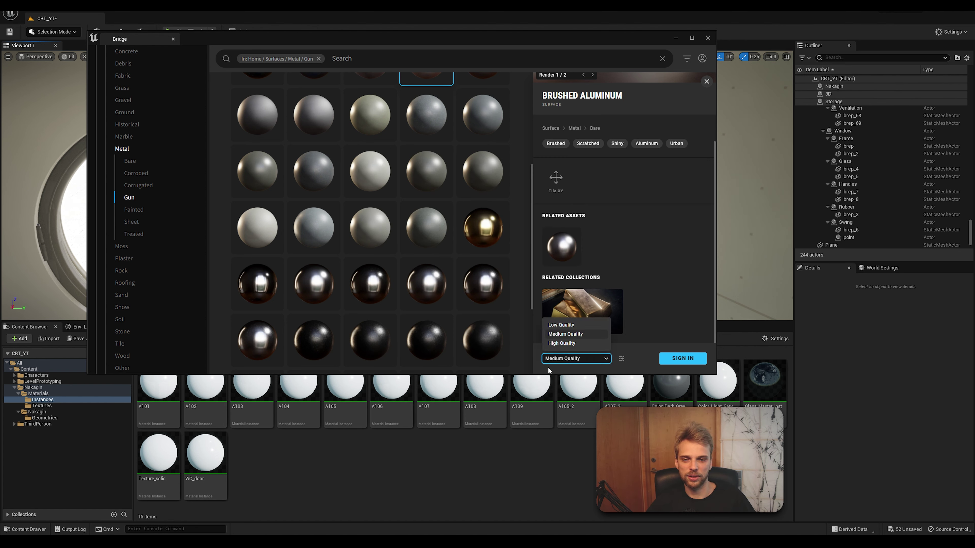
left_click(571, 334)
left_click(688, 363)
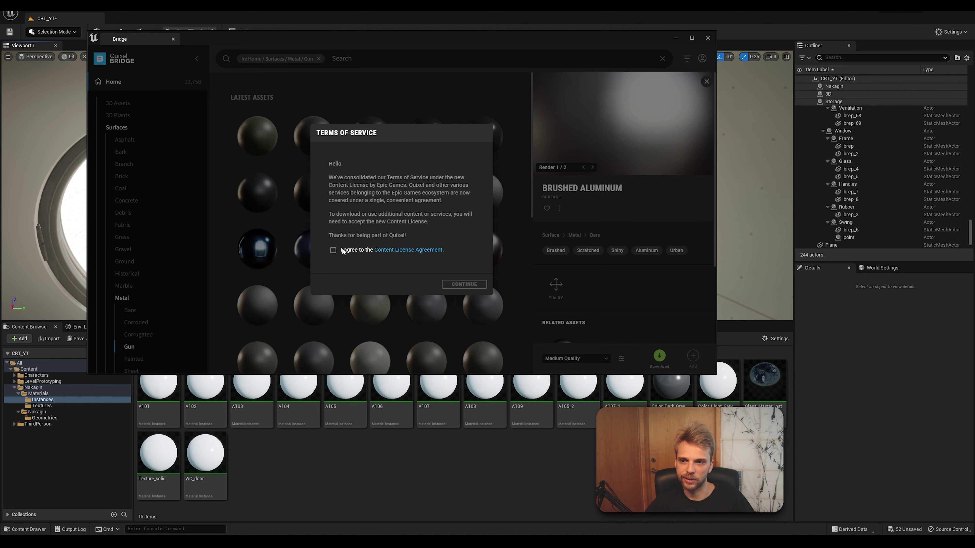
left_click(333, 250)
left_click(466, 285)
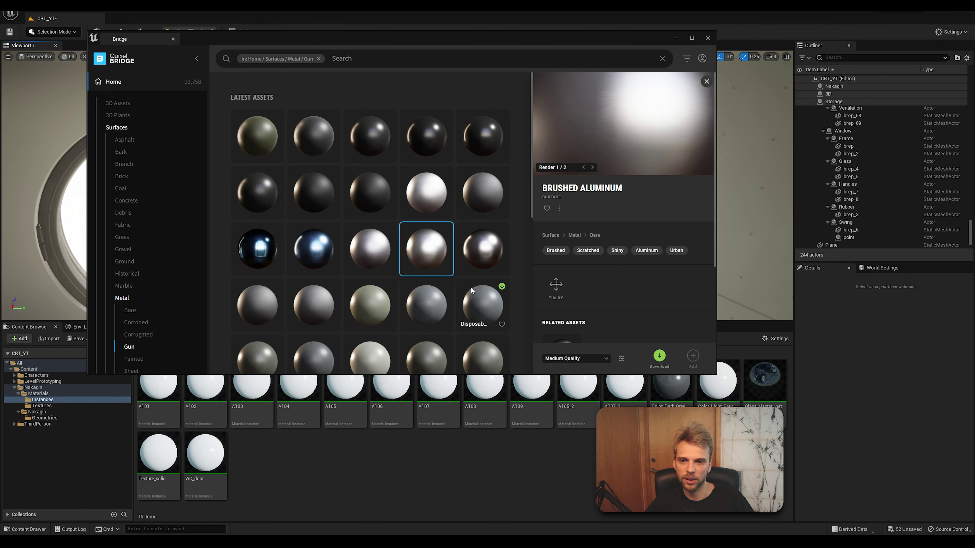
Download the Brushed Aluminum surface, add it to the project and close Quixel Bridge.
scroll(664, 315, "down", 3)
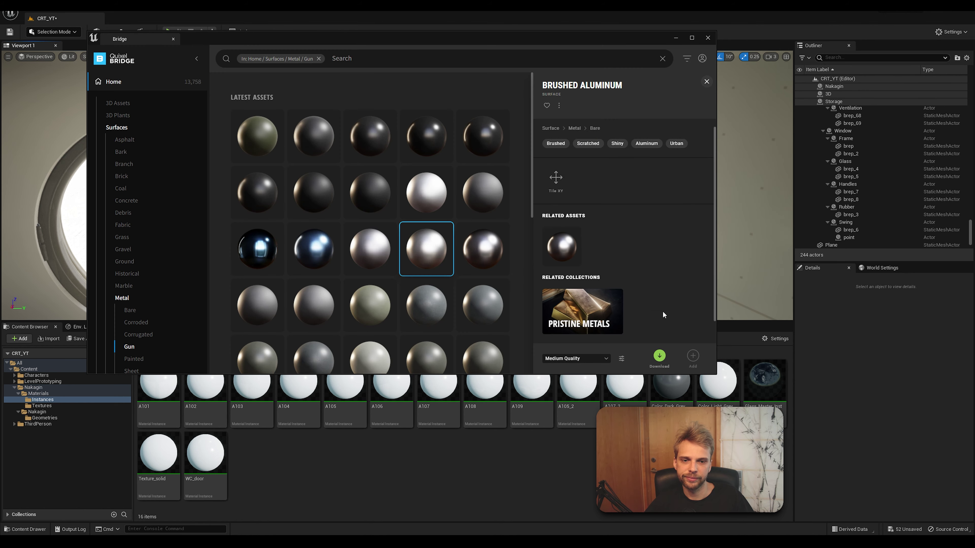
left_click(658, 356)
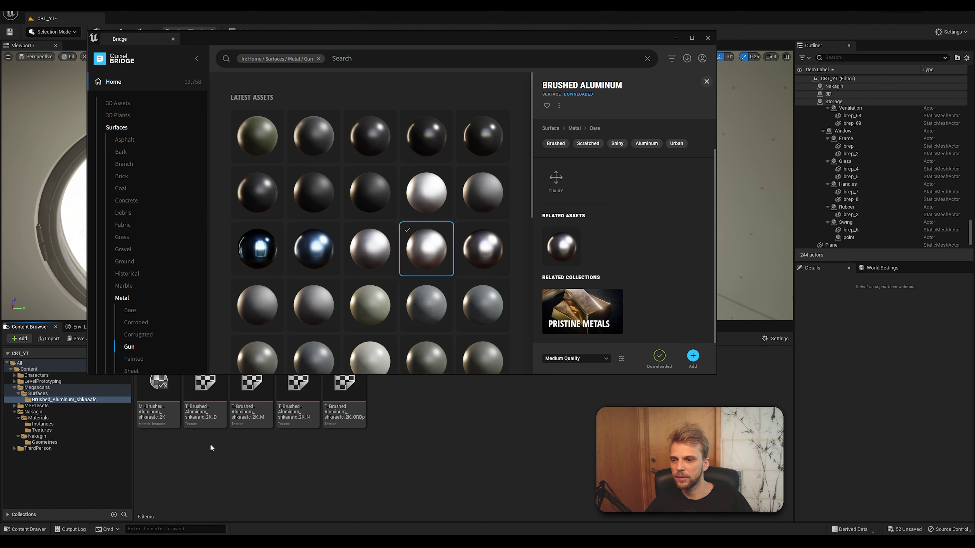
left_click(708, 38)
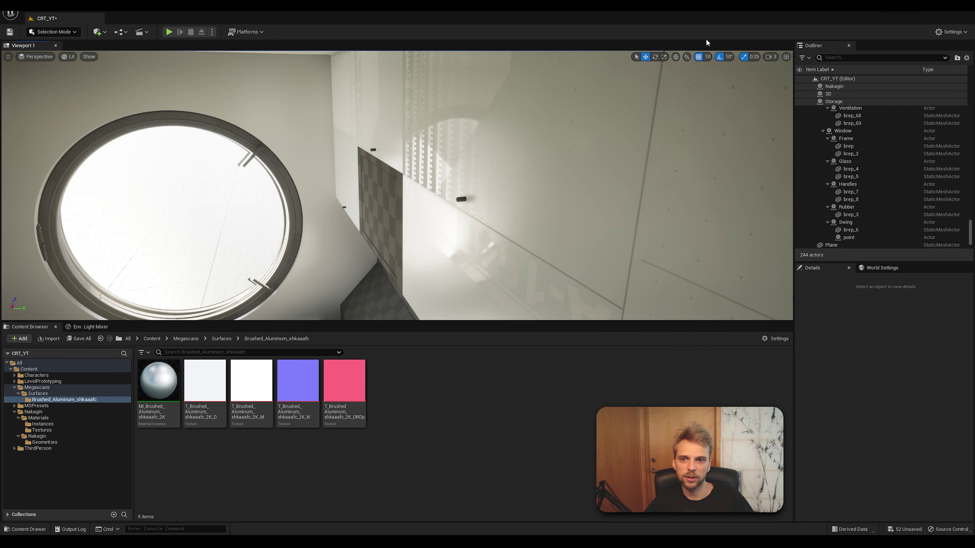
Collapse the Megascans and Nakagin folders and look through the contents of the MSPresets folder.
mouse_move(395, 184)
right_mouse_down()
mouse_move(407, 192)
mouse_move(399, 215)
mouse_move(384, 185)
right_mouse_up()
left_click(20, 388)
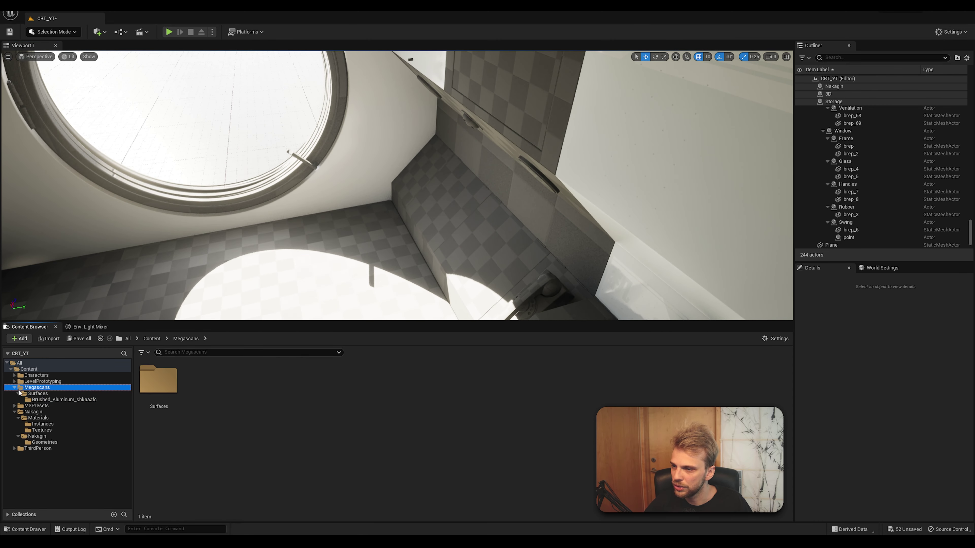
left_click(15, 388)
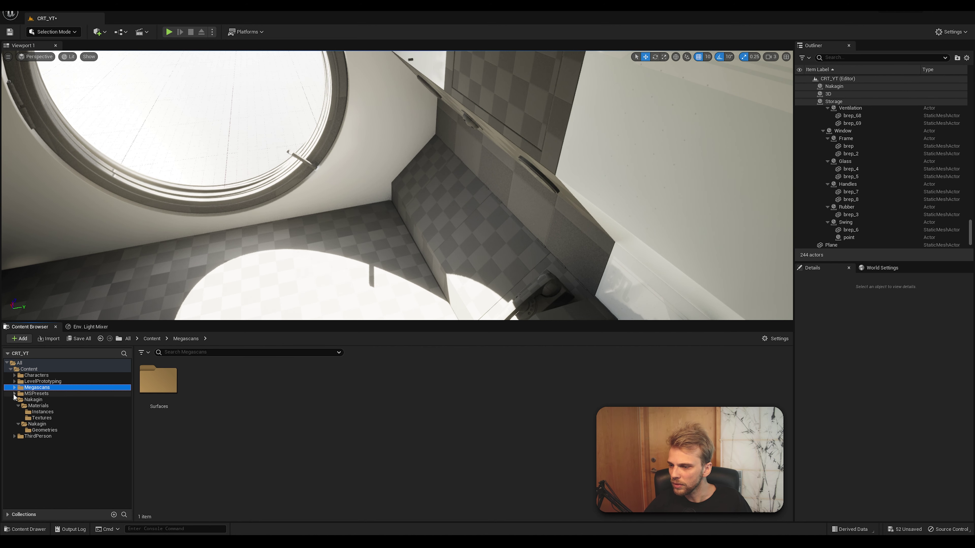
left_click(15, 400)
left_click(31, 394)
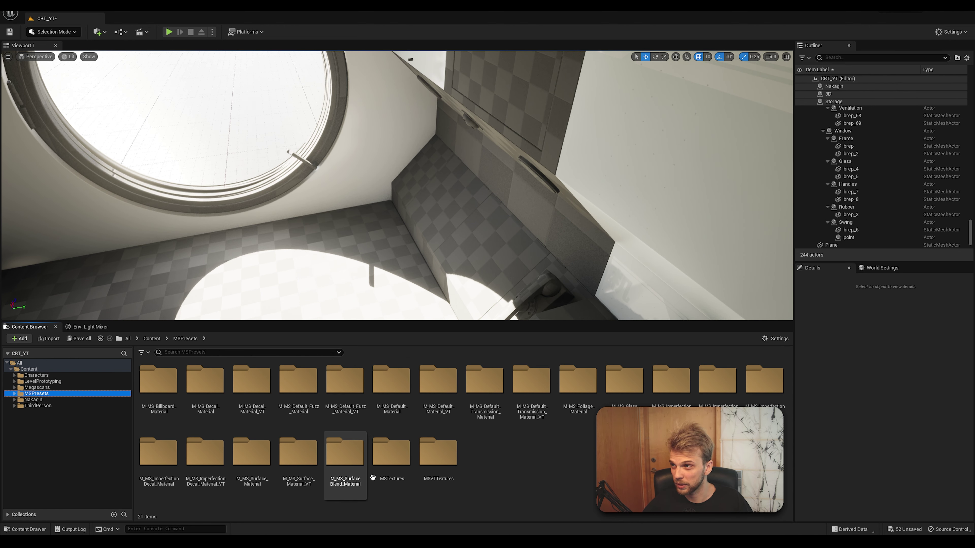
Apply the brushed aluminum material instance from the Megascans Surfaces folder to the tall checkered door panel beside the A-109 storage.
left_click(34, 387)
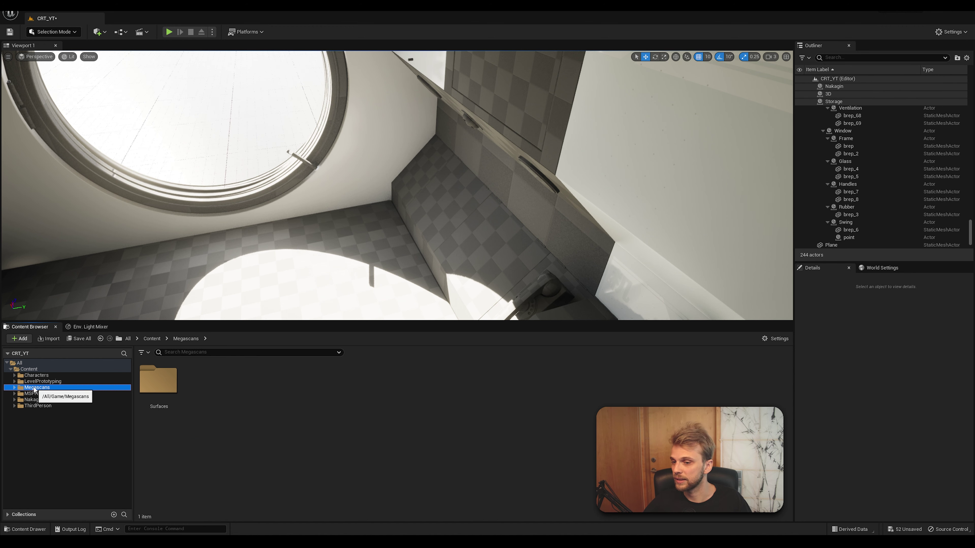
double_click(158, 380)
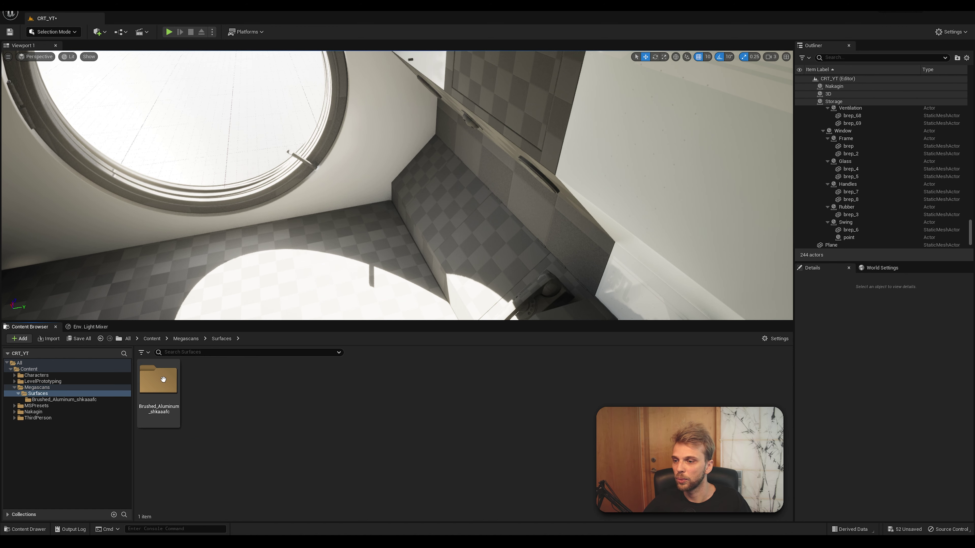
double_click(165, 386)
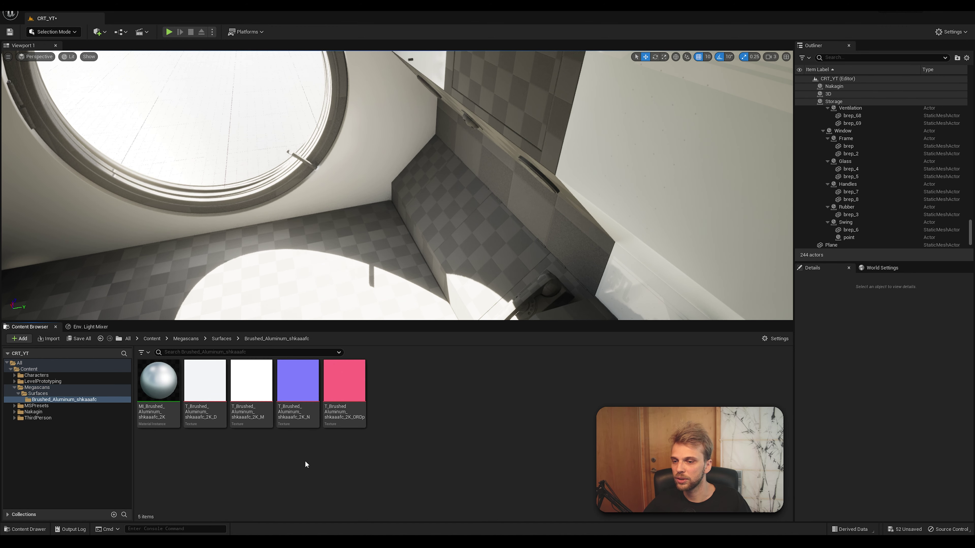
left_click(161, 373)
right_click_drag(400, 231, 401, 231)
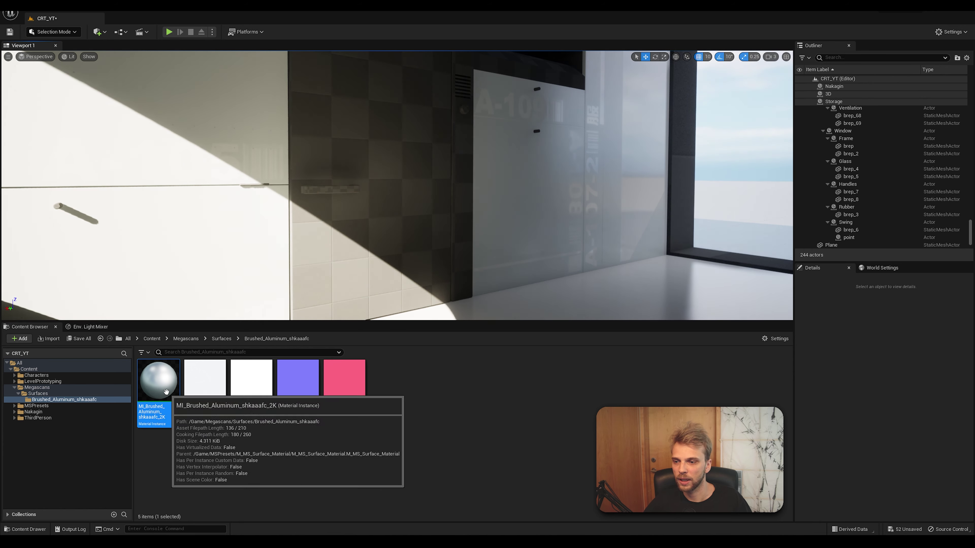
left_click_drag(158, 380, 359, 133)
right_click_drag(453, 191, 453, 191)
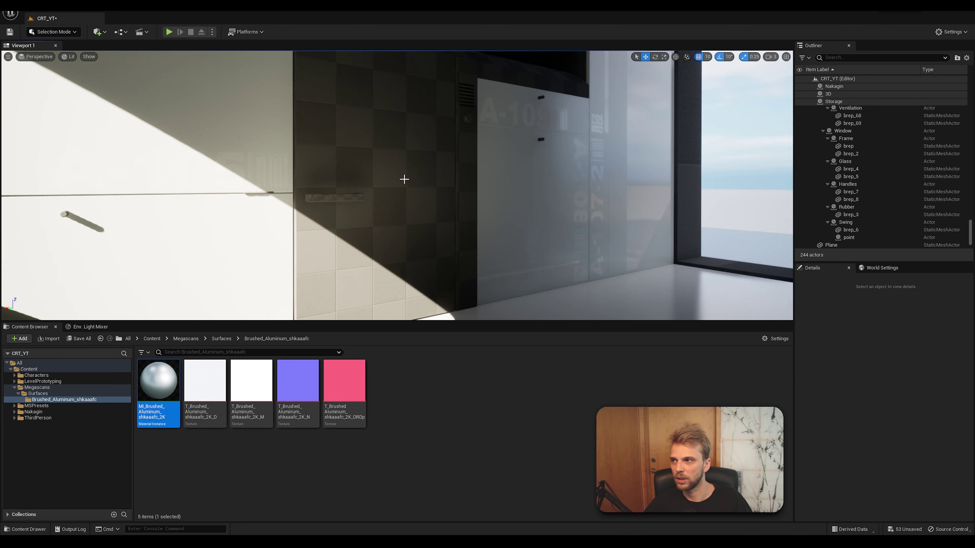
right_click_drag(362, 172, 361, 172)
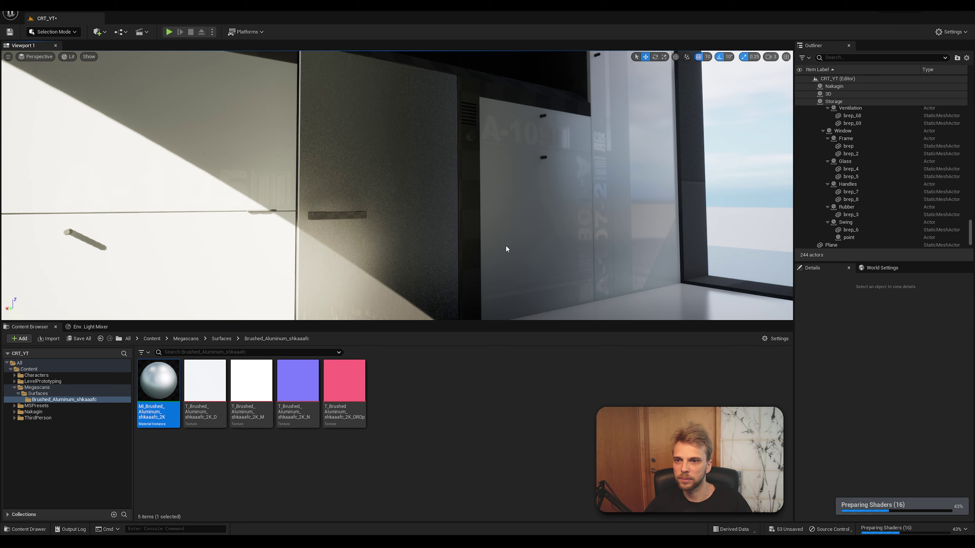
right_click_drag(361, 172, 361, 172)
Apply the brushed aluminum material to the door's handle, the narrow ventilation strip and the round knob below its vent slots.
left_click_drag(158, 380, 338, 188)
left_click_drag(158, 380, 476, 180)
right_click_drag(505, 218, 504, 218)
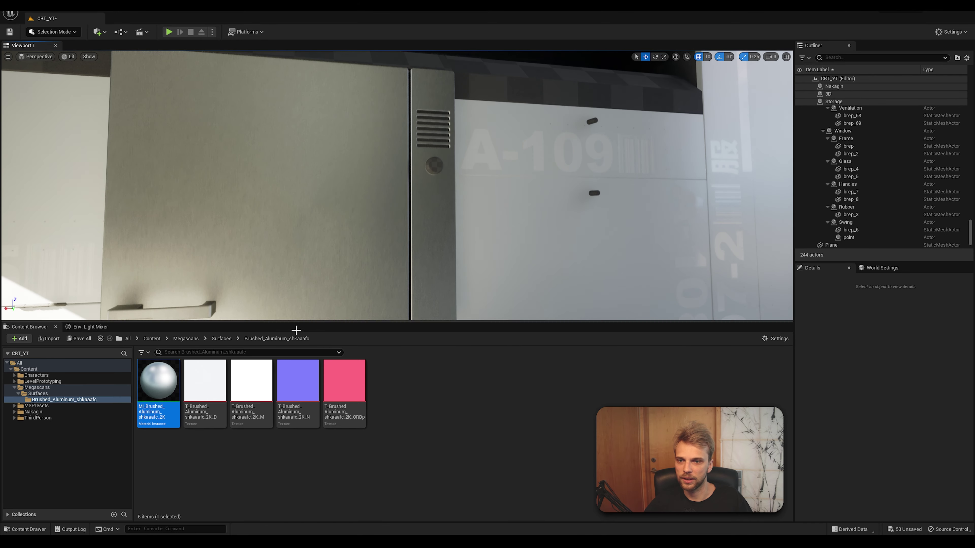
left_click_drag(158, 380, 435, 165)
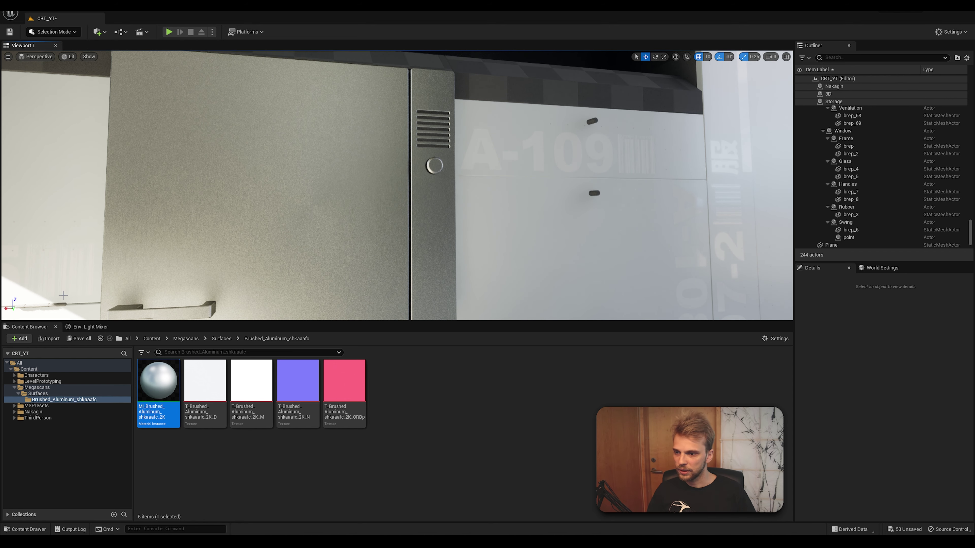
Reopen Quixel Bridge and browse the Imperfections library to the Fingerprint category.
left_click(99, 32)
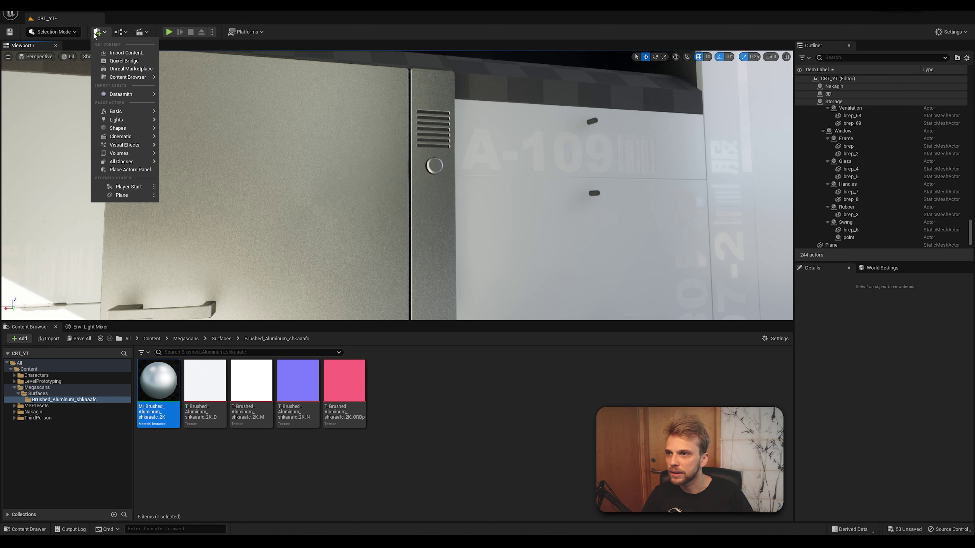
left_click(115, 66)
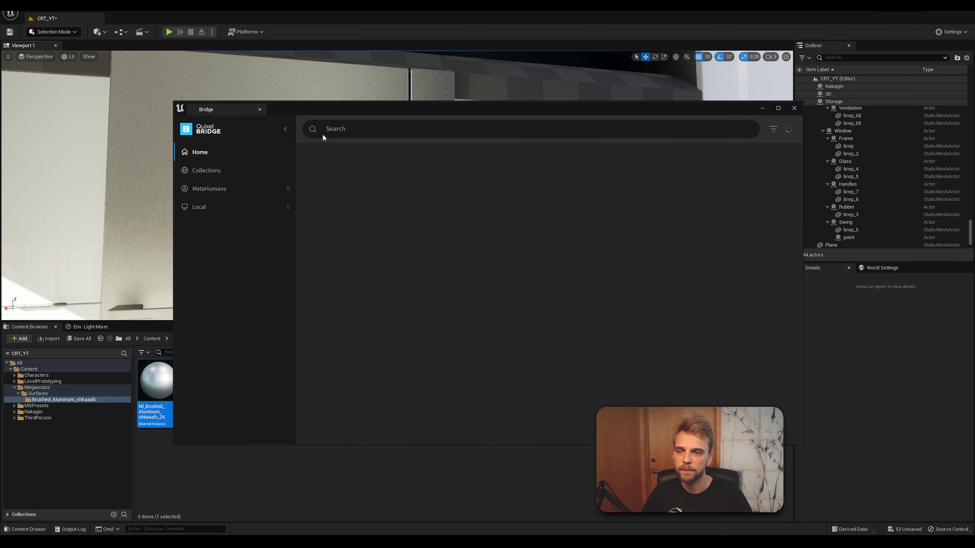
left_click_drag(349, 107, 331, 70)
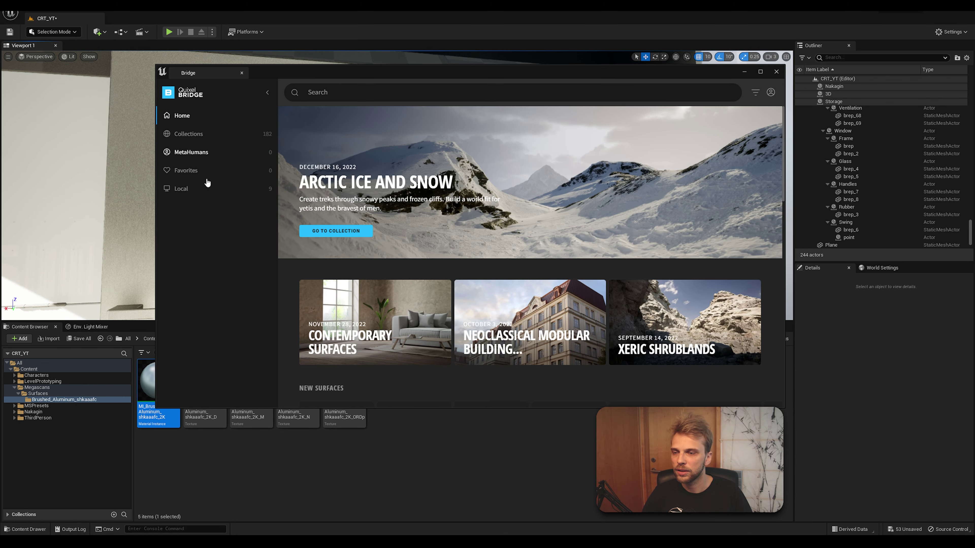
left_click(189, 115)
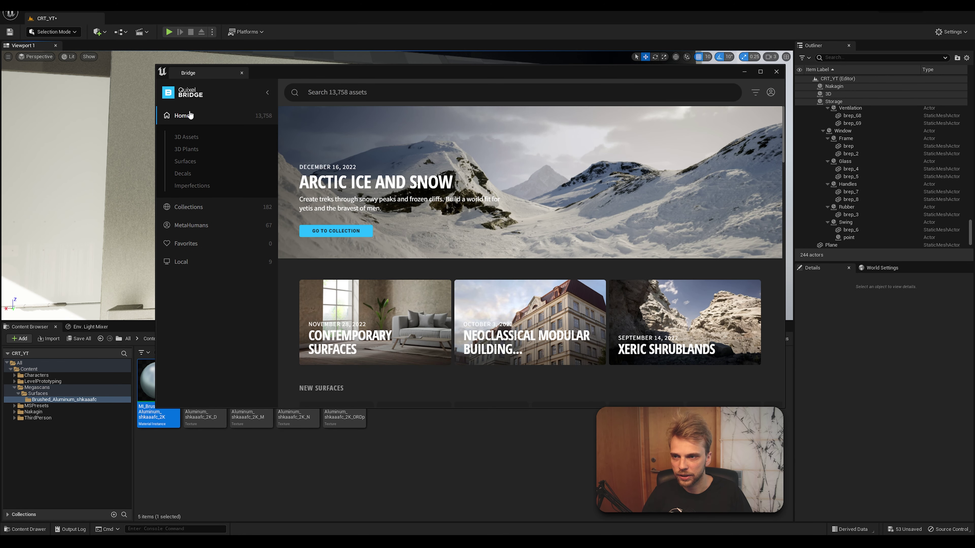
left_click(184, 187)
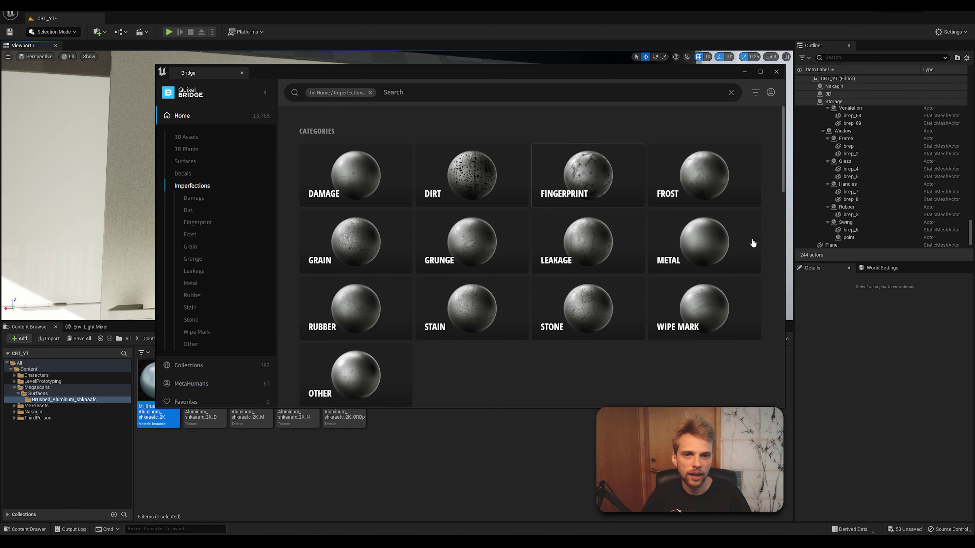
left_click(575, 185)
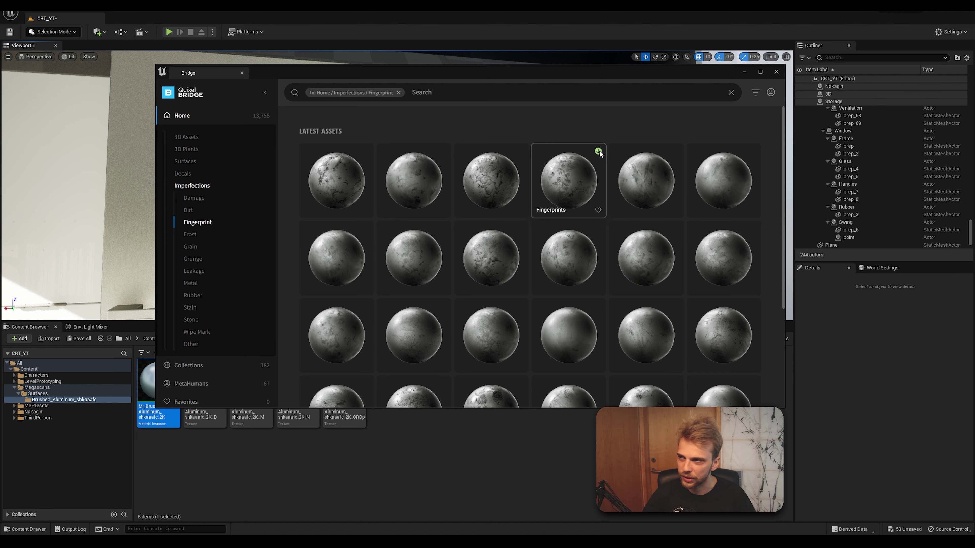
Download the fourth Fingerprints imperfection in the first row at Medium Quality and add it to the project.
left_click(598, 151)
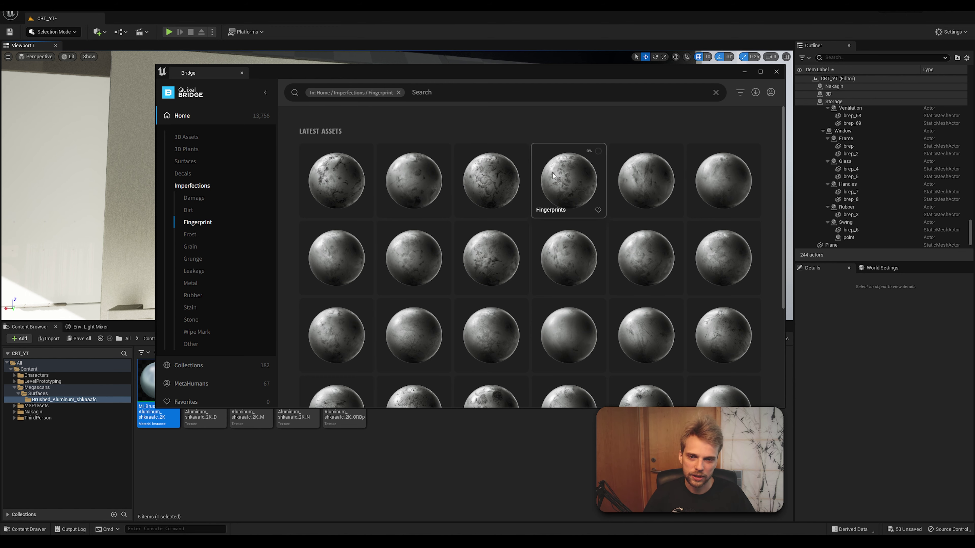
left_click(580, 171)
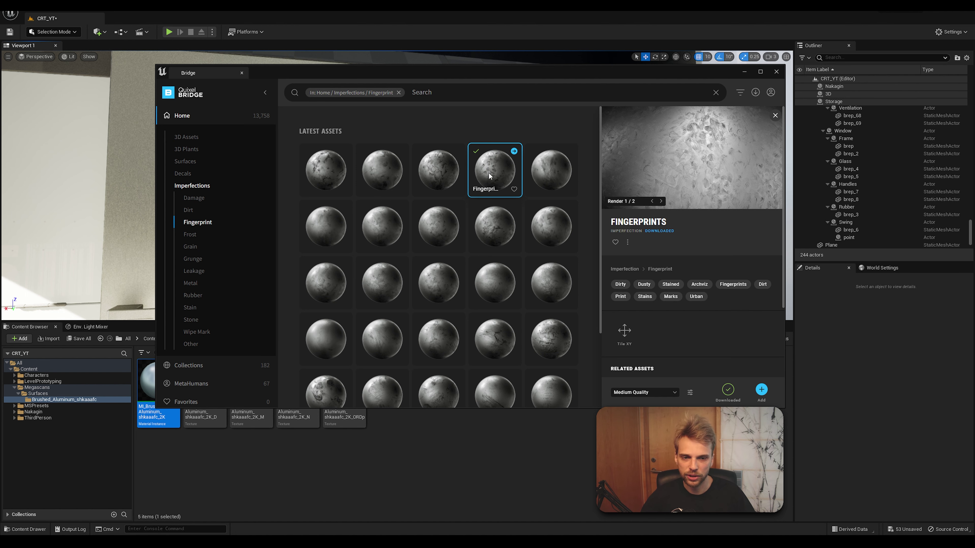
left_click(762, 390)
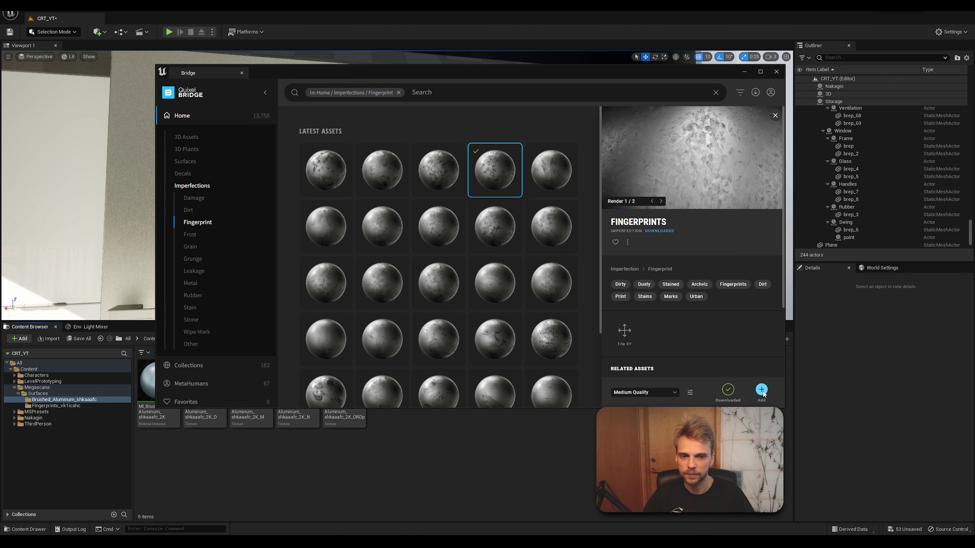
Close Quixel Bridge and preview the Fingerprints material instance from its folder under Megascans Surfaces.
left_click(776, 72)
left_click(38, 393)
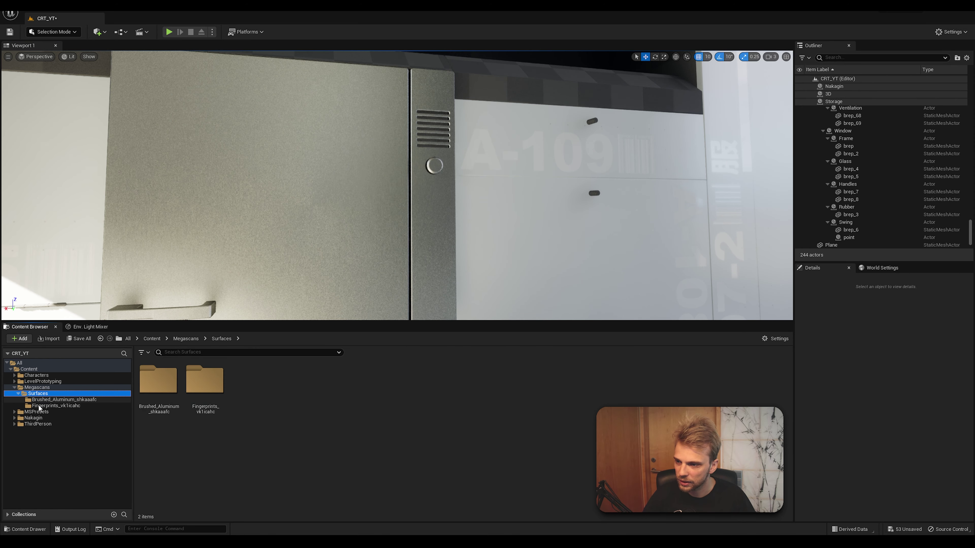
left_click(54, 406)
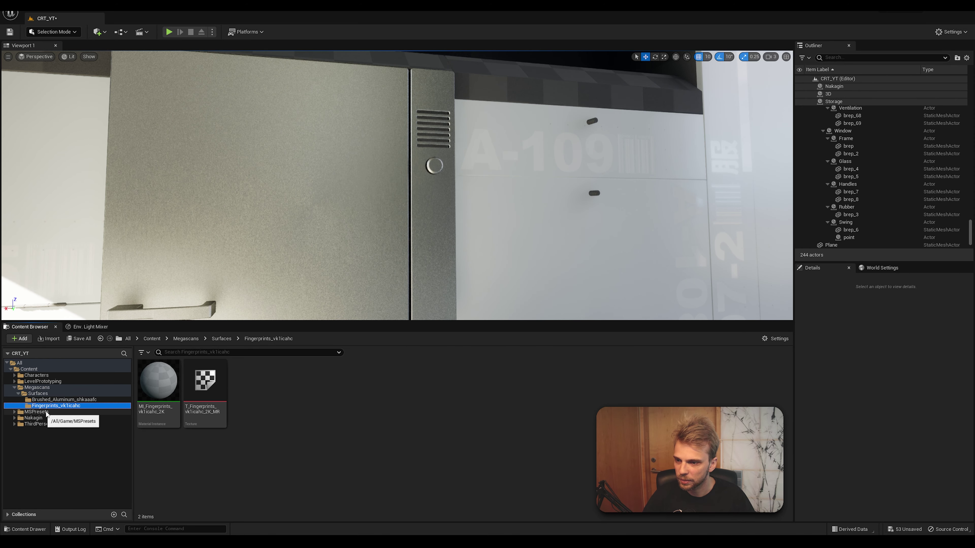
double_click(154, 389)
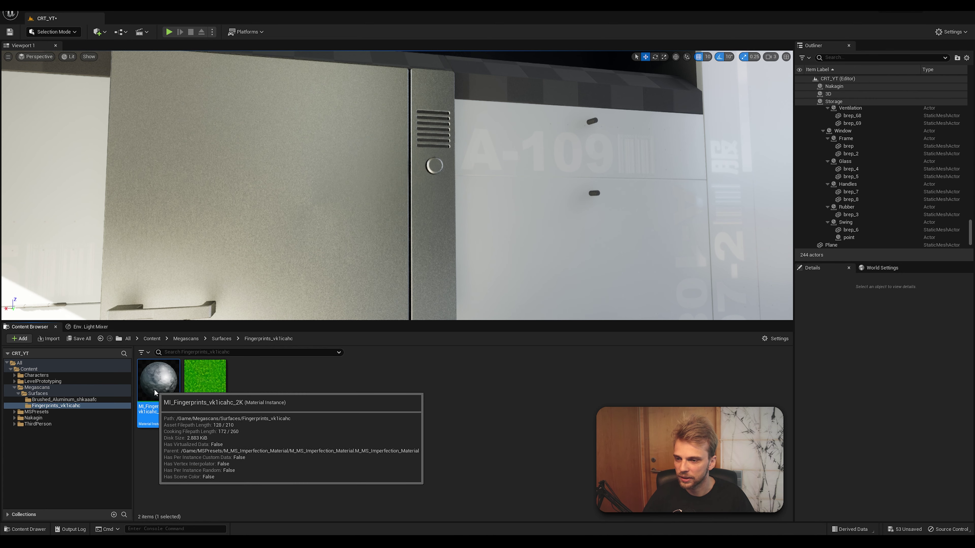
left_click_drag(271, 268, 369, 269)
left_click(797, 43)
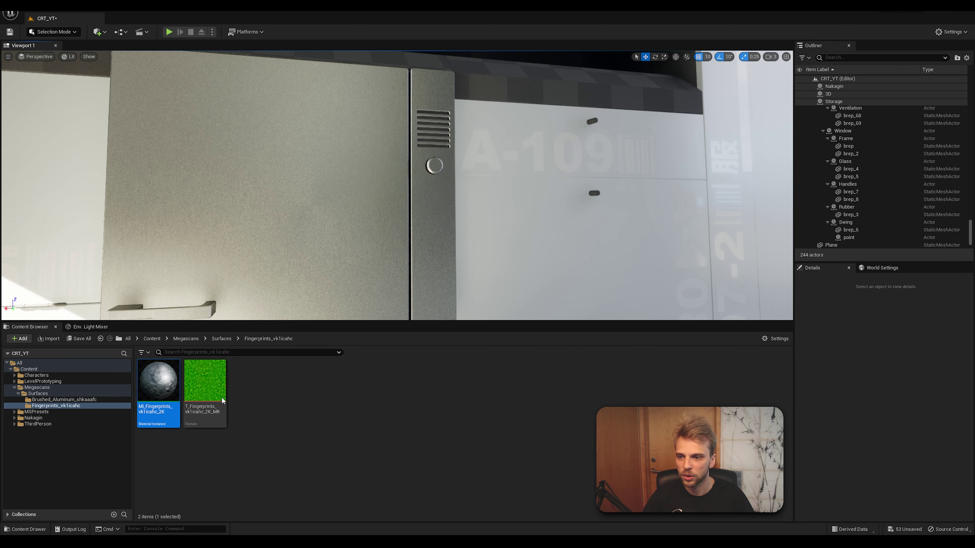
View the Fingerprints MR texture in the texture editor, closing the editor when done.
left_click(207, 388)
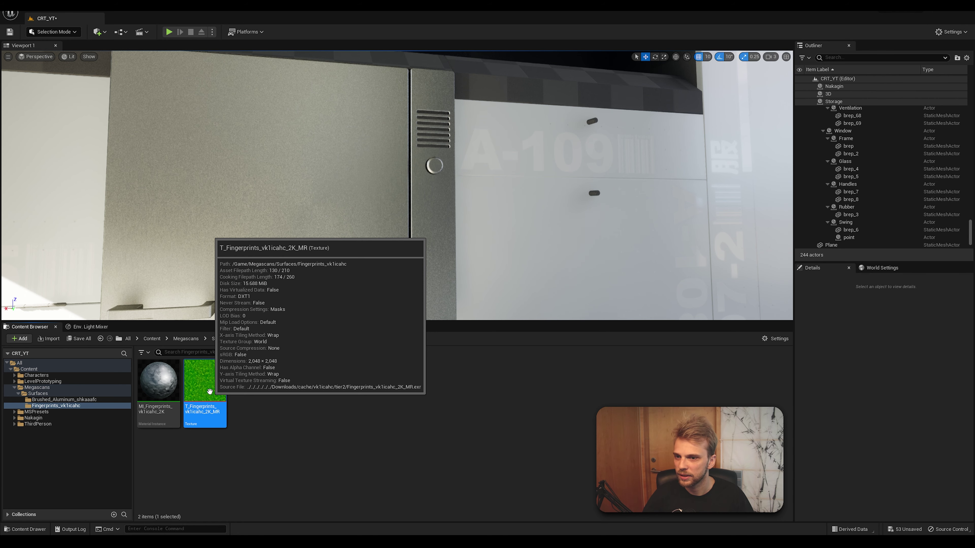
double_click(210, 391)
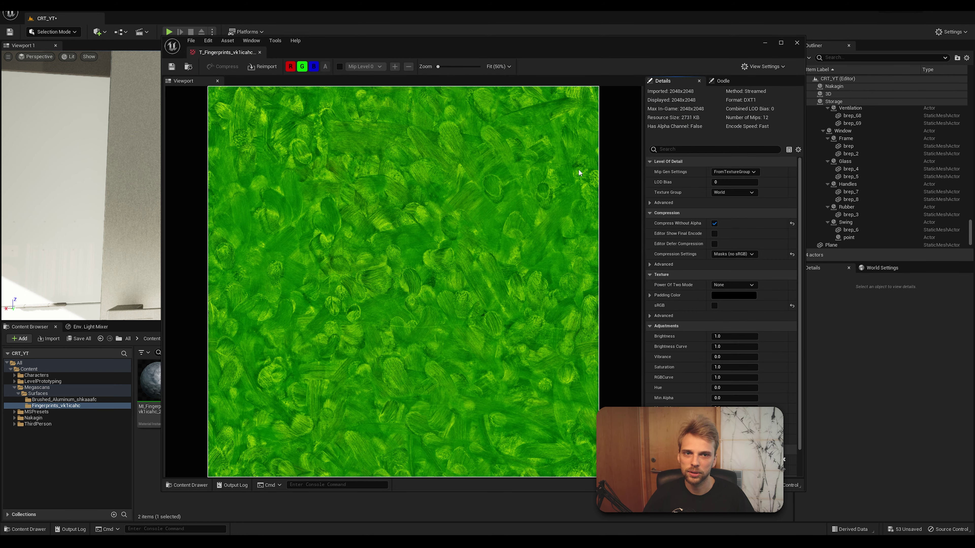
left_click(797, 43)
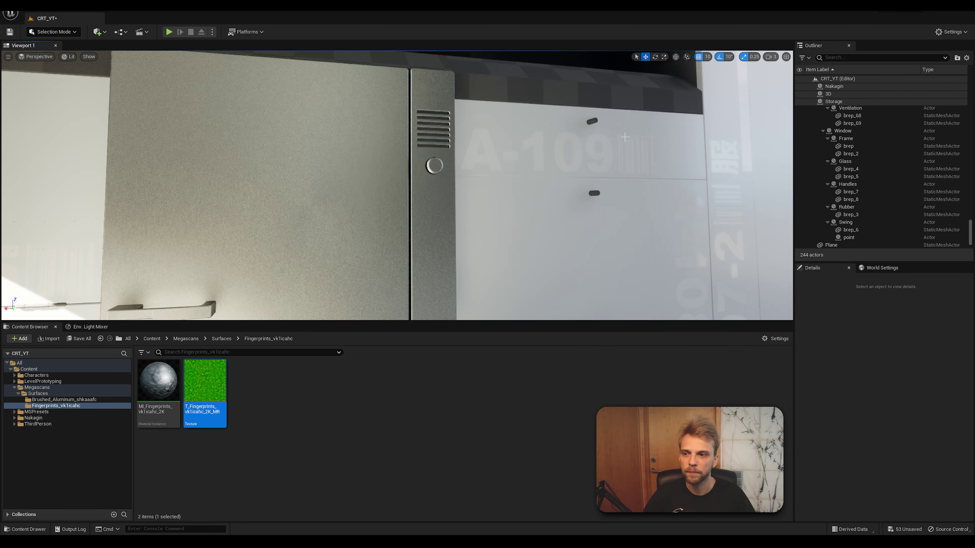
Locate the parent material of the Fingerprints material instance in the project content and close the instance.
double_click(146, 391)
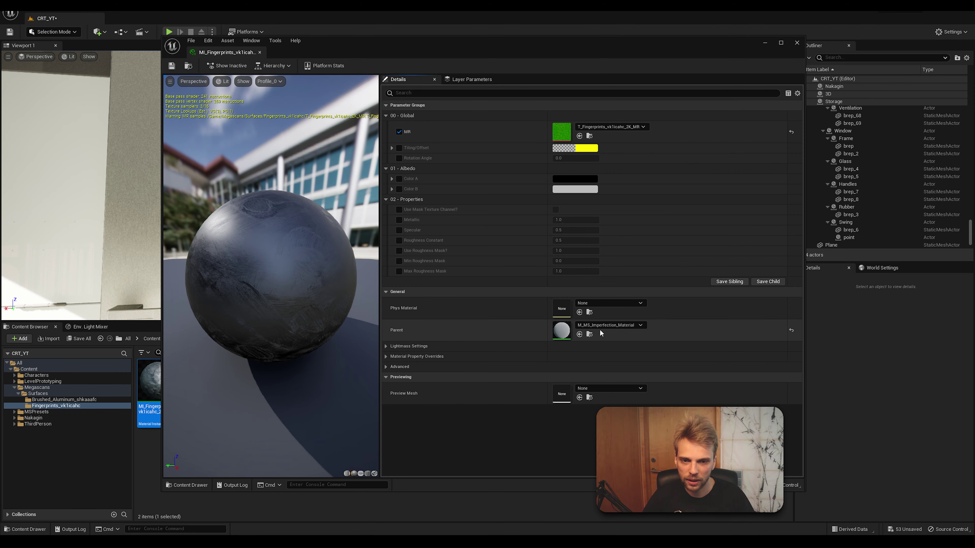
left_click(590, 334)
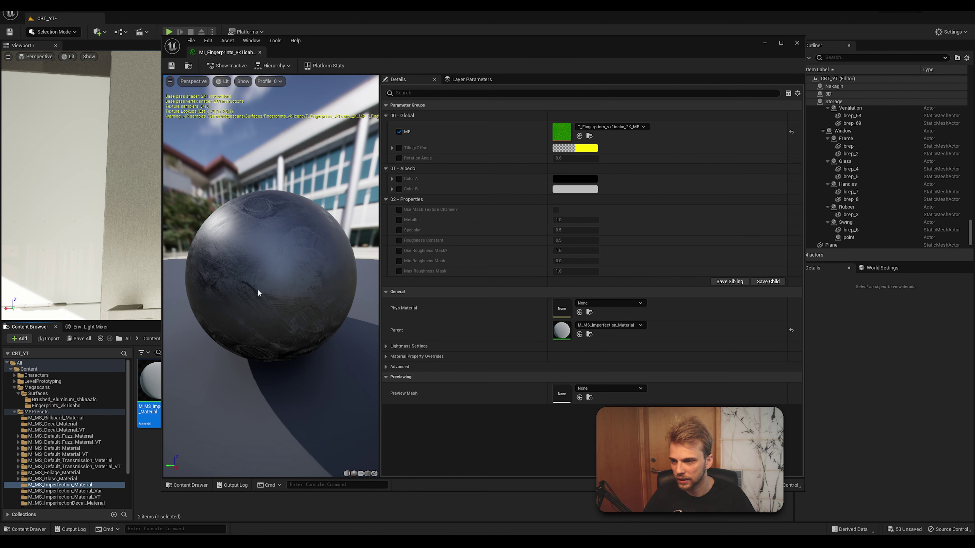
left_click(797, 43)
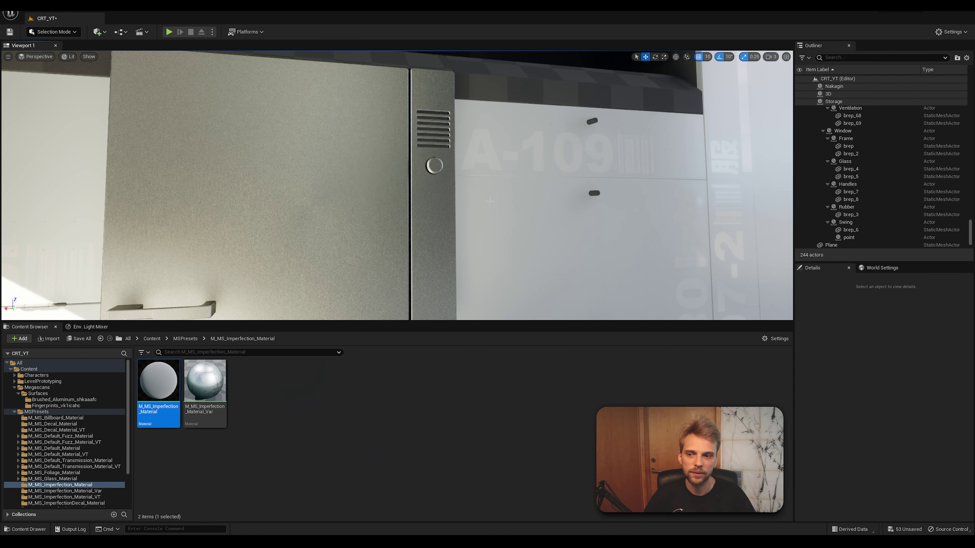
Examine the M_MS_Imperfection_Material graph, from the packed map and roughness masks through to the material output, and close it.
double_click(173, 389)
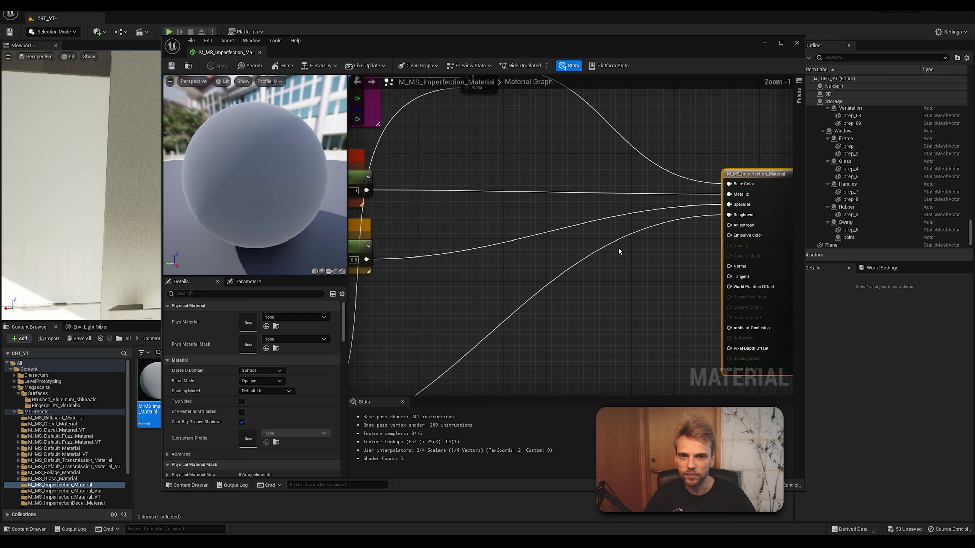
scroll(619, 251, "down", 6)
scroll(495, 211, "up", 2)
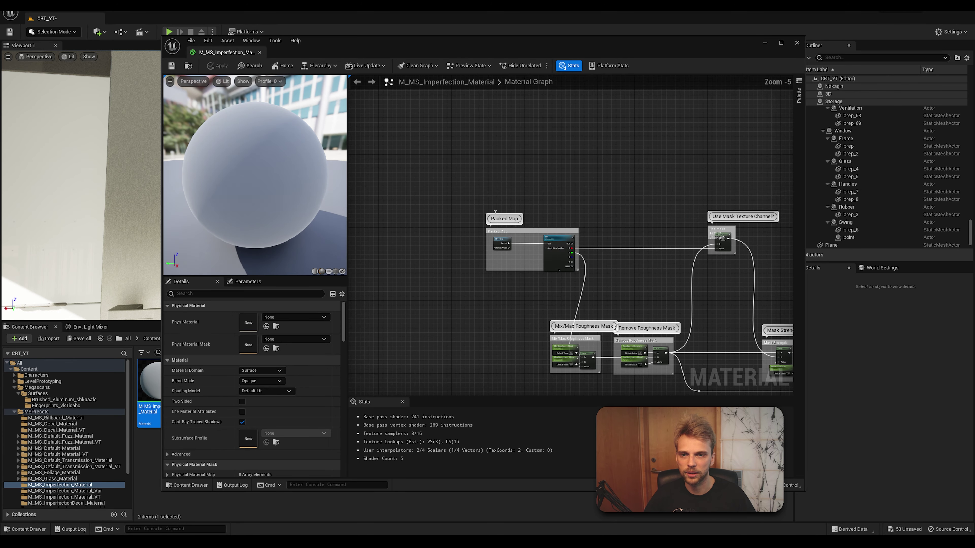
scroll(495, 212, "up", 2)
right_click_drag(689, 302, 488, 194)
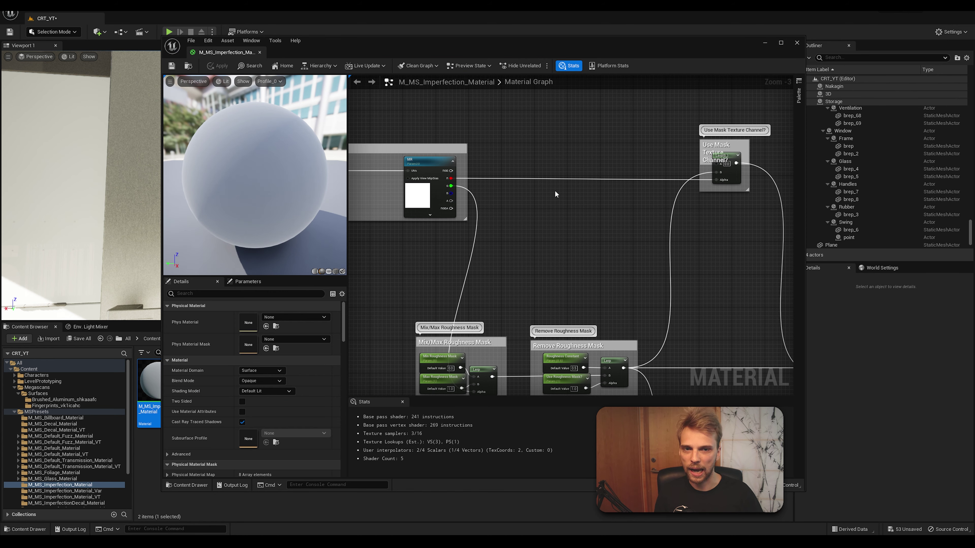
right_click_drag(655, 195, 379, 175)
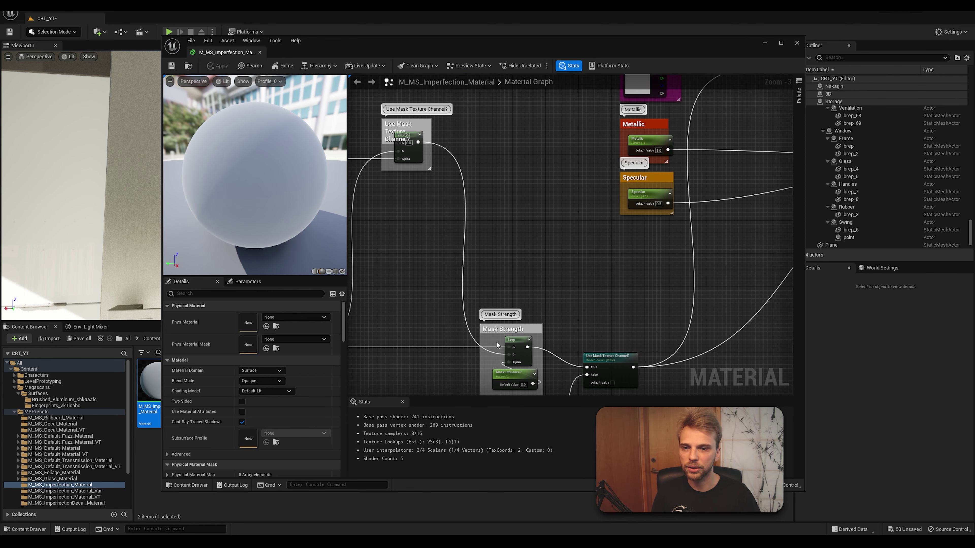
scroll(570, 233, "down", 2)
right_click_drag(551, 220, 464, 215)
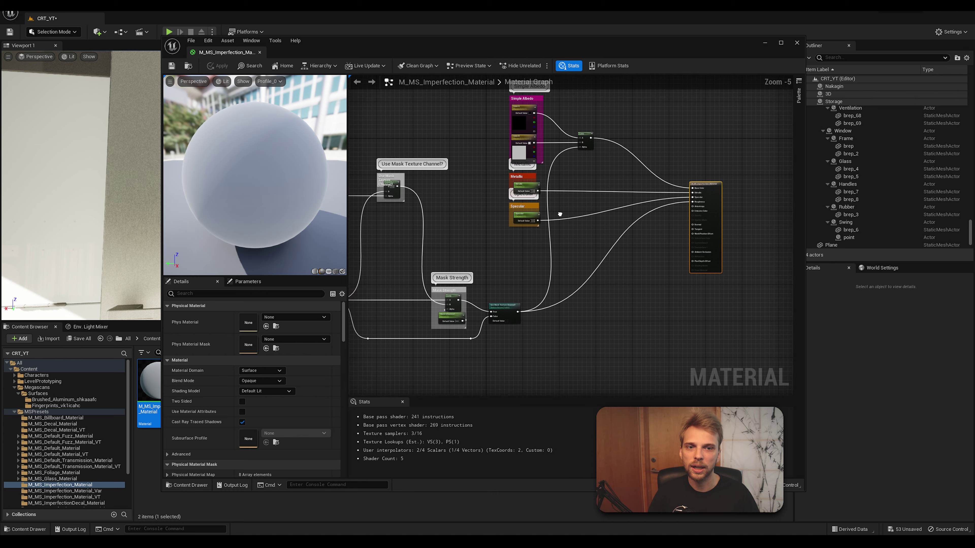
scroll(524, 207, "up", 2)
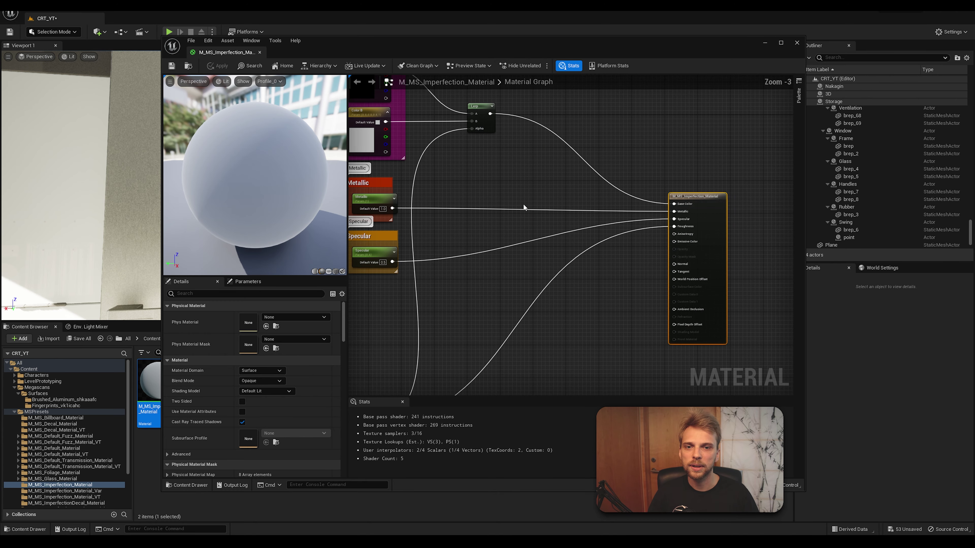
left_click(260, 53)
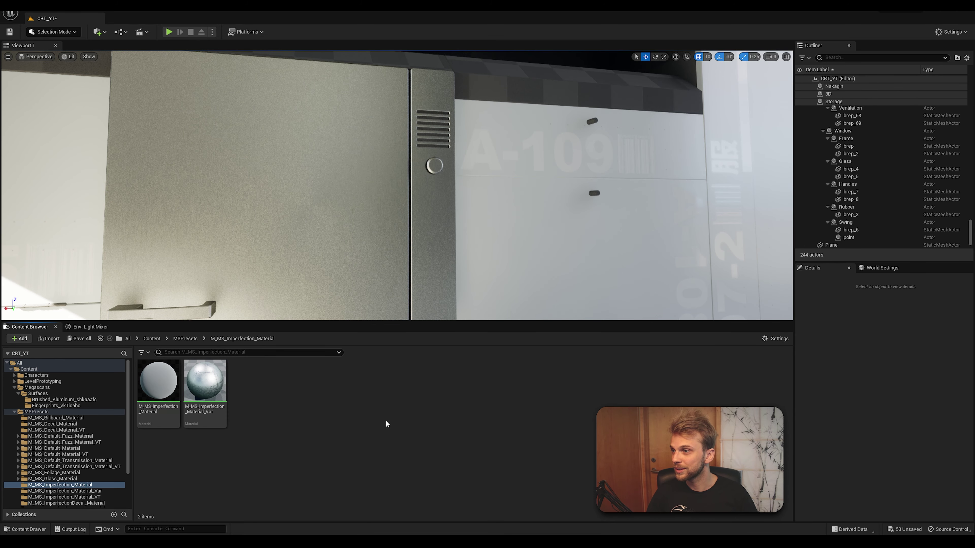
Collapse the MSPresets and Megascans folders and open the Textures folder under Nakagin Materials.
right_click_drag(395, 184, 395, 184)
right_click_drag(174, 259, 175, 259)
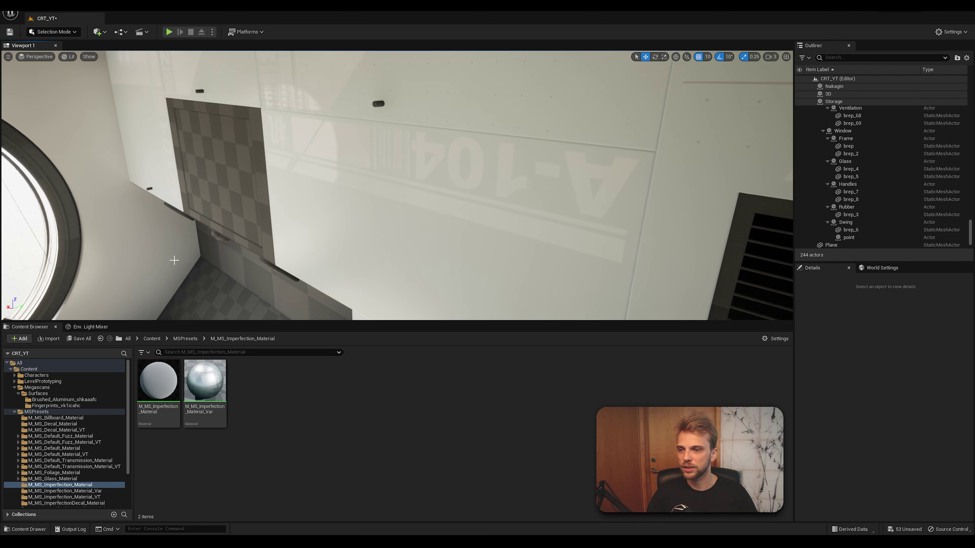
double_click(17, 412)
left_click(14, 388)
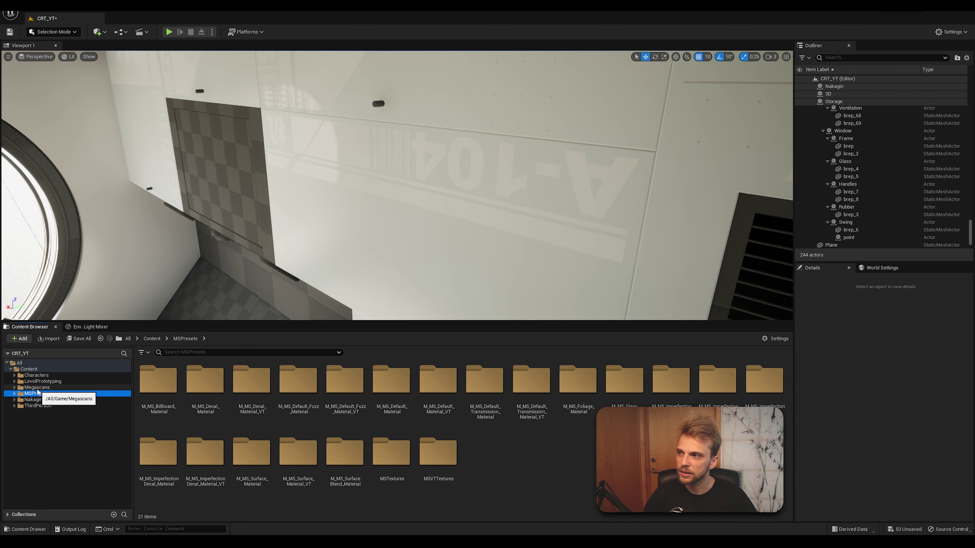
left_click(535, 460)
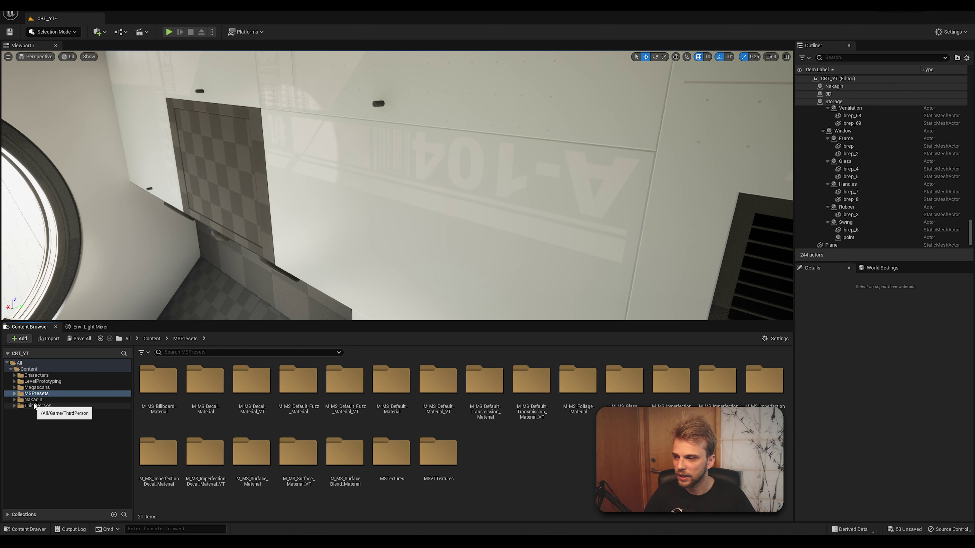
left_click(15, 400)
left_click(15, 401)
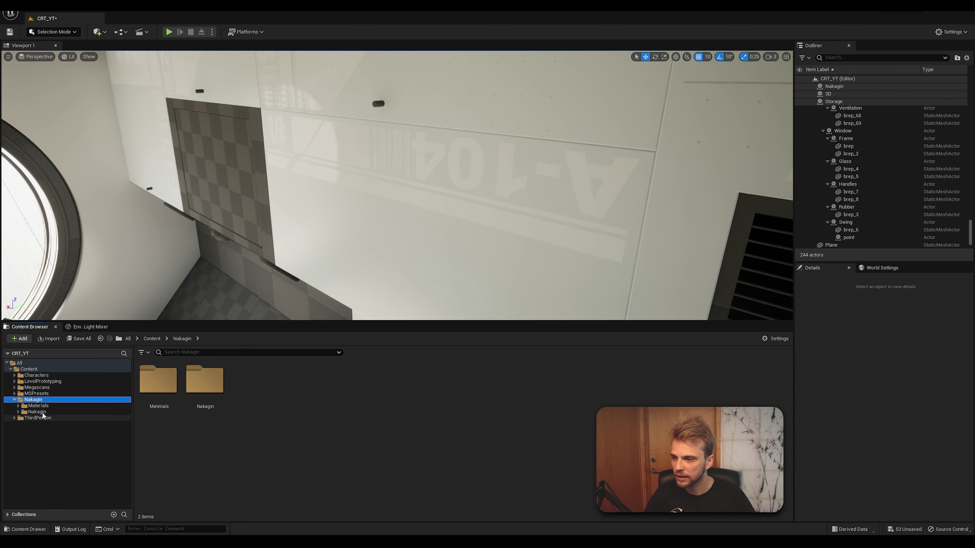
left_click(26, 412)
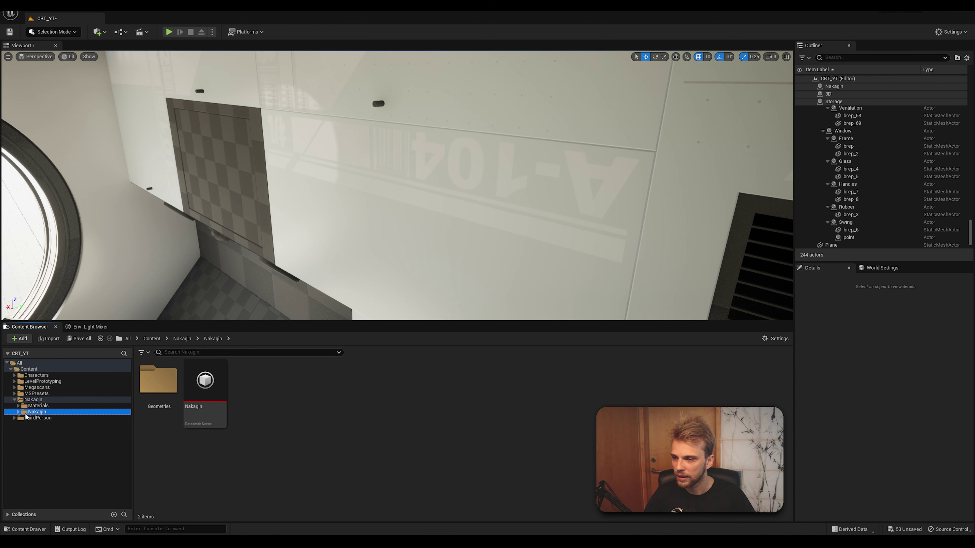
double_click(37, 406)
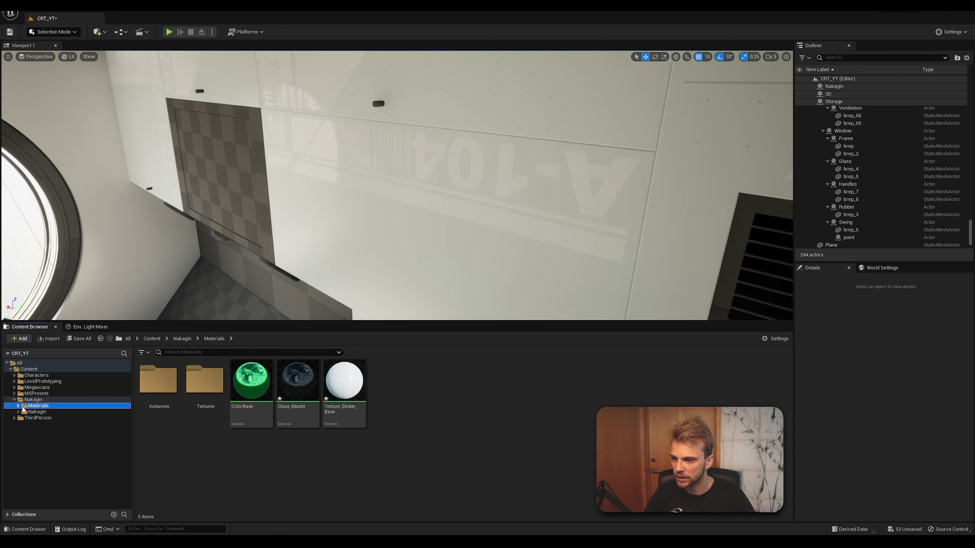
left_click(69, 418)
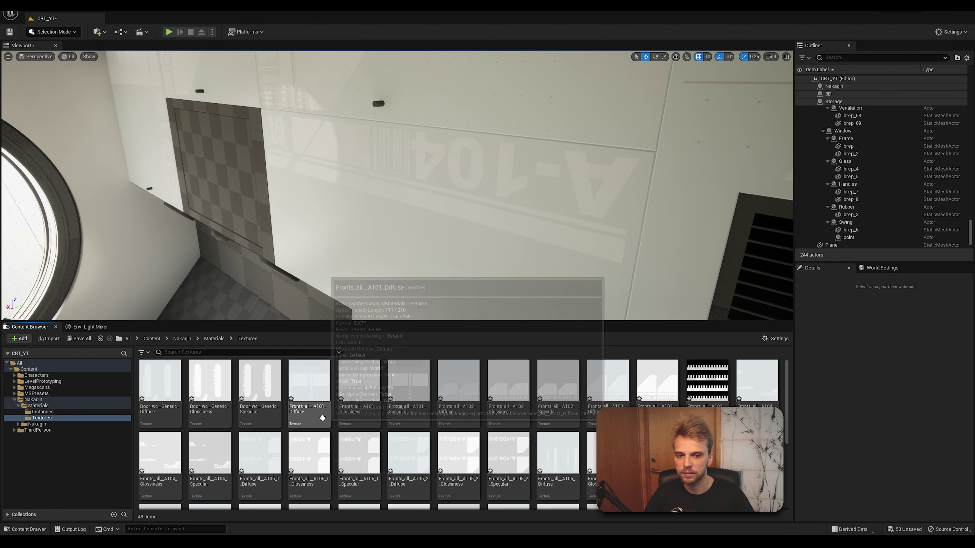
Create a folder named Imperfections inside the Textures folder and open it.
scroll(337, 413, "down", 5)
right_click(649, 391)
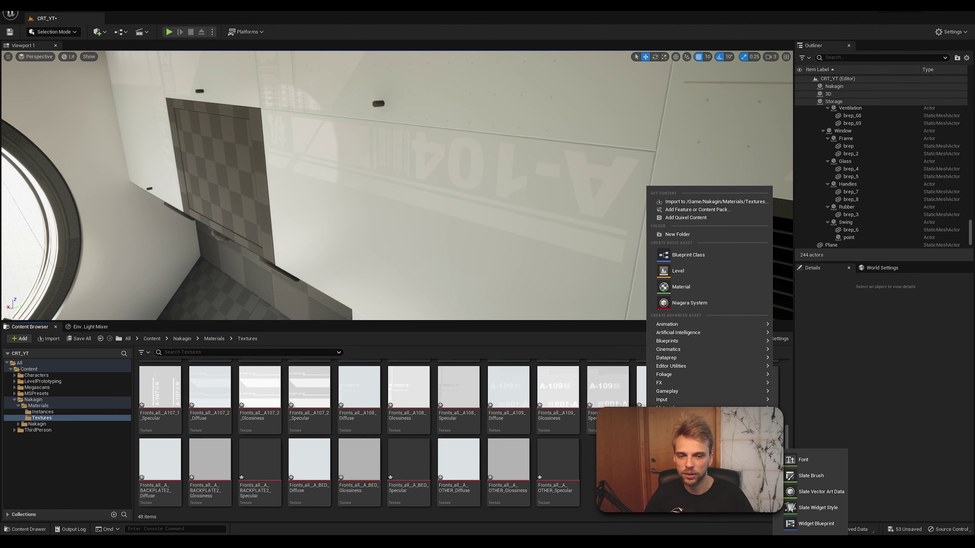
left_click(693, 233)
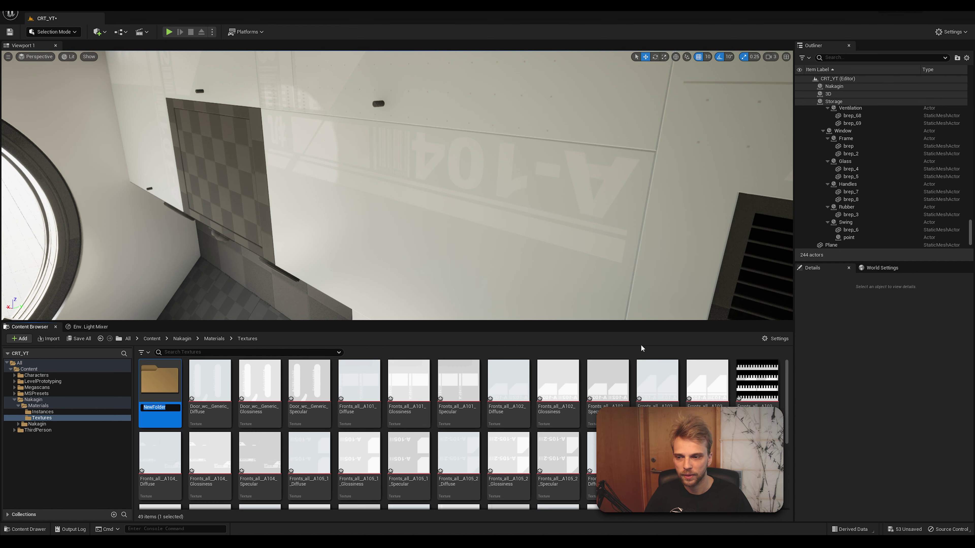
key("BackSpace")
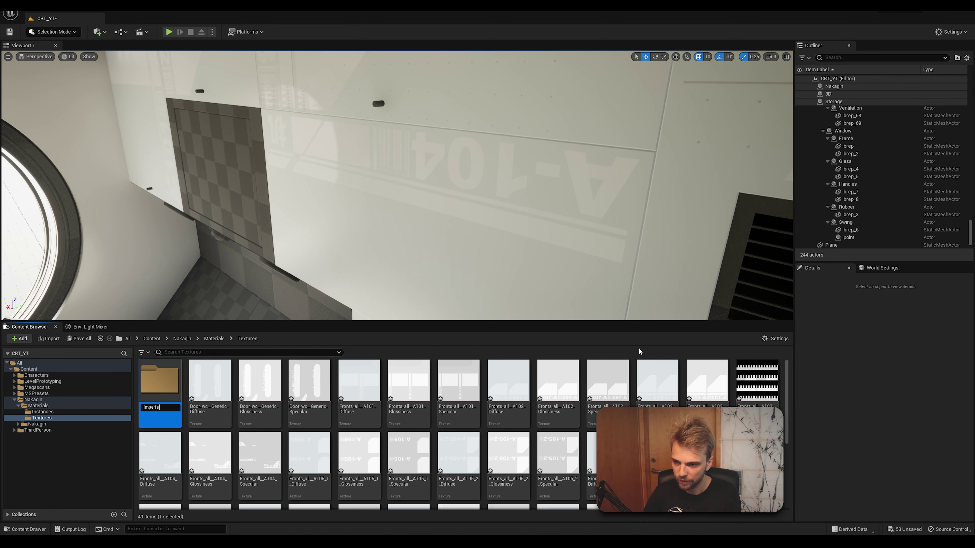
type("Imperfections")
key("Return")
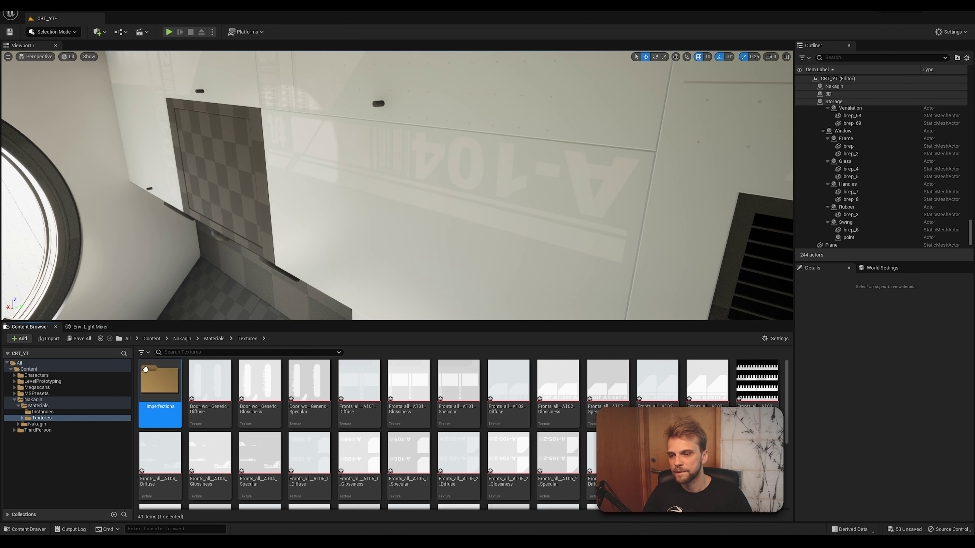
double_click(155, 380)
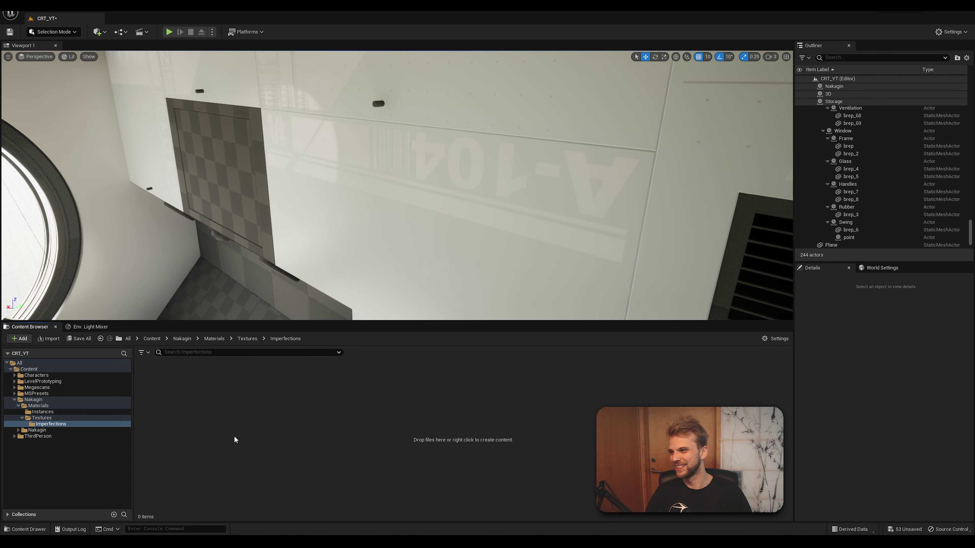
Switch to File Explorer and open the Imperfections folder inside the Quixel folder on the Desktop.
mouse_move(57, 532)
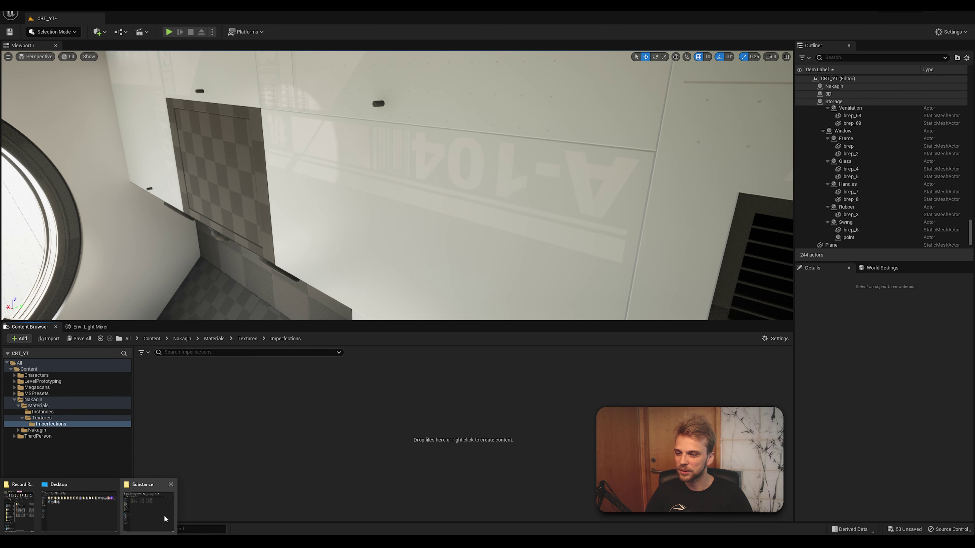
left_click(163, 516)
left_click(165, 519)
left_click(456, 92)
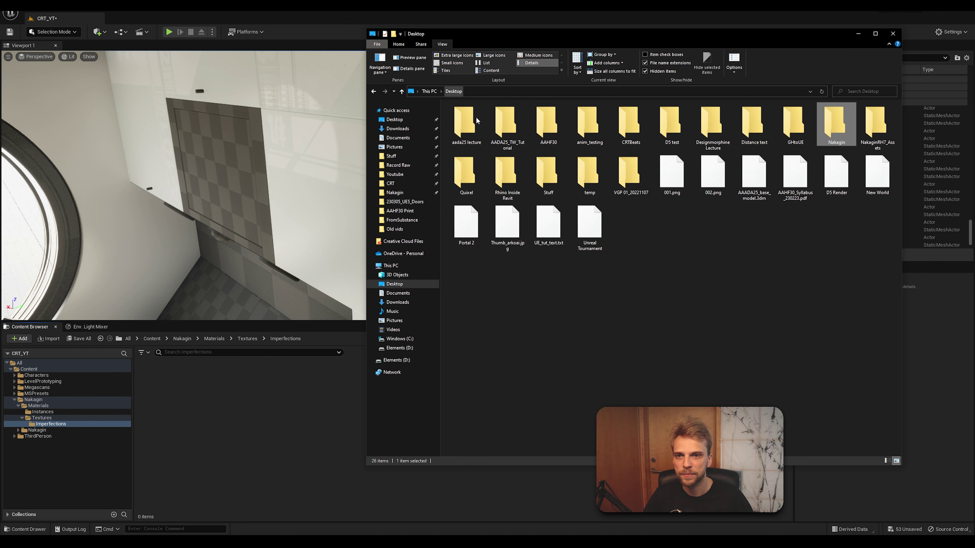
left_click(795, 295)
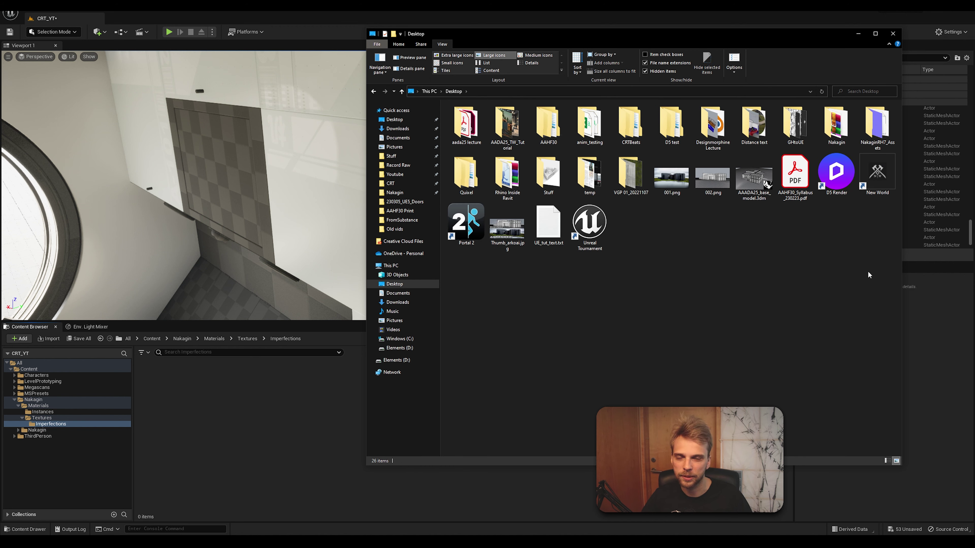
double_click(448, 171)
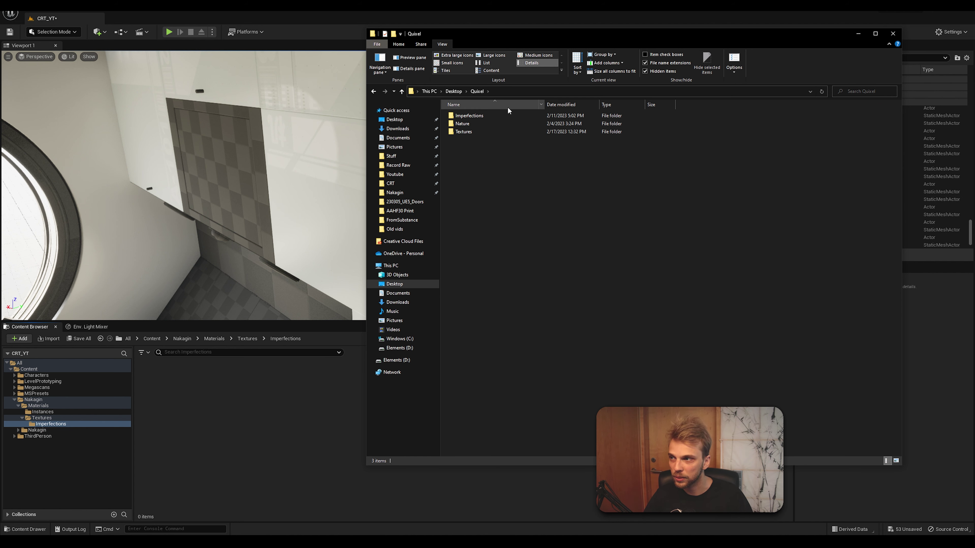
double_click(472, 115)
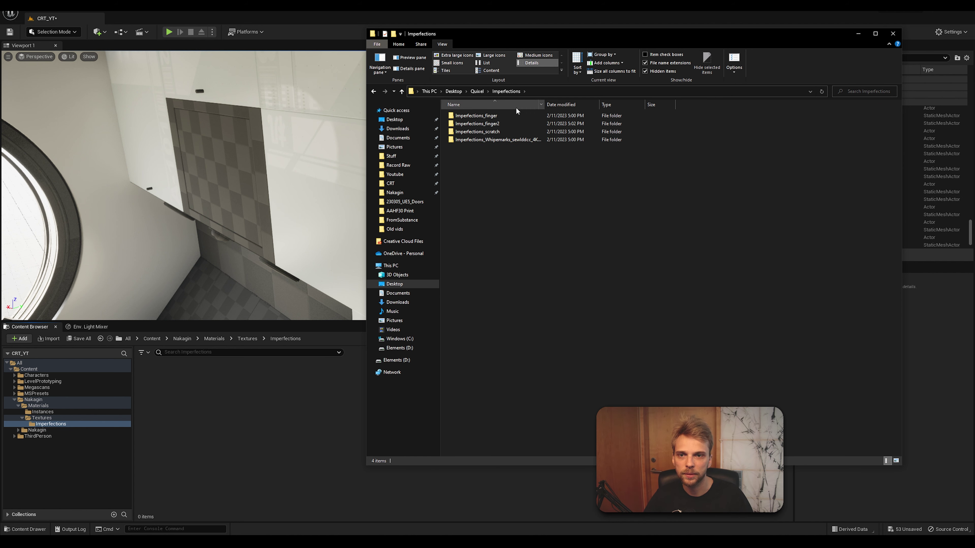
Import the 4K roughness JPG from the Imperfections_finger folder into the project's Imperfections folder.
left_click(485, 124)
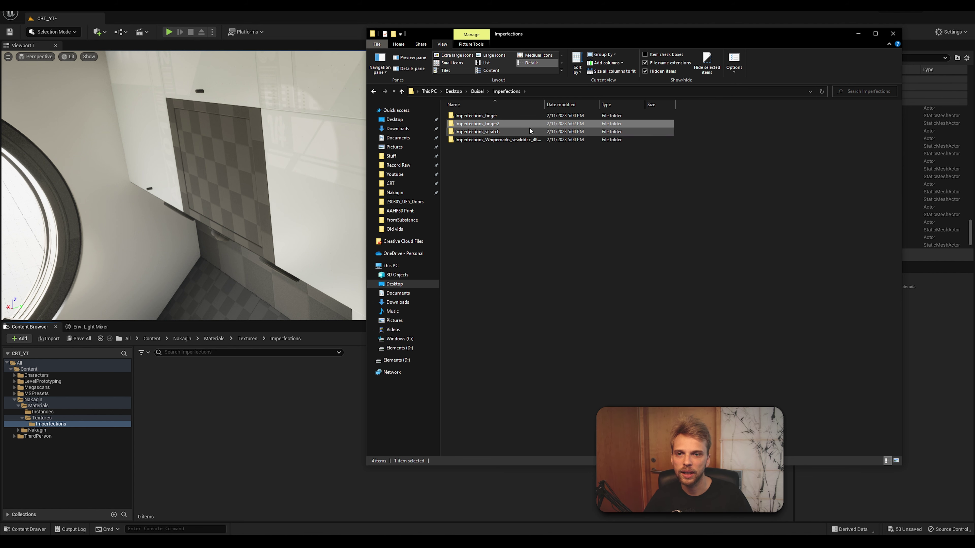
double_click(496, 121)
left_click(554, 123)
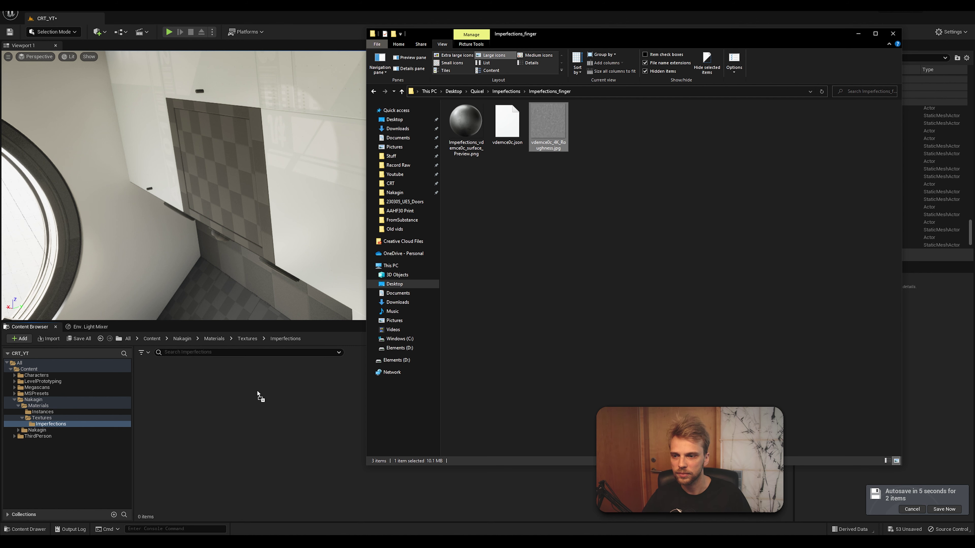
left_click_drag(378, 365, 230, 403)
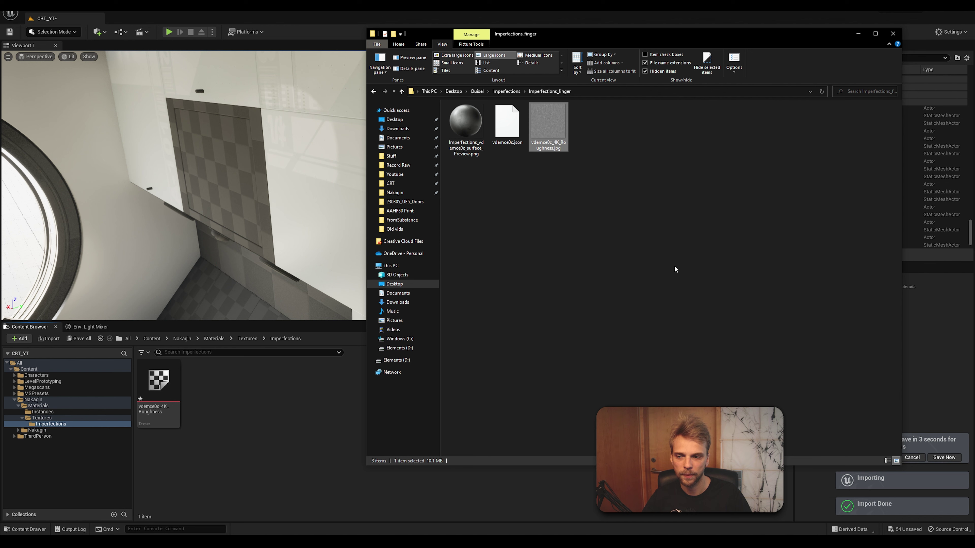
Import the 4K roughness texture from the Imperfections_scratch folder into the project's Imperfections folder.
left_click(674, 265)
left_click(504, 93)
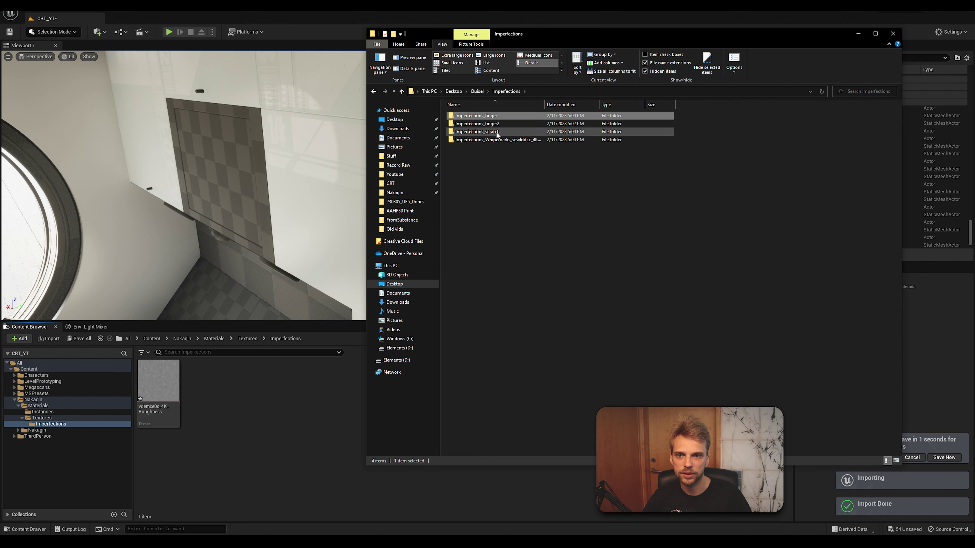
double_click(498, 132)
left_click_drag(548, 123, 270, 424)
left_click(309, 401)
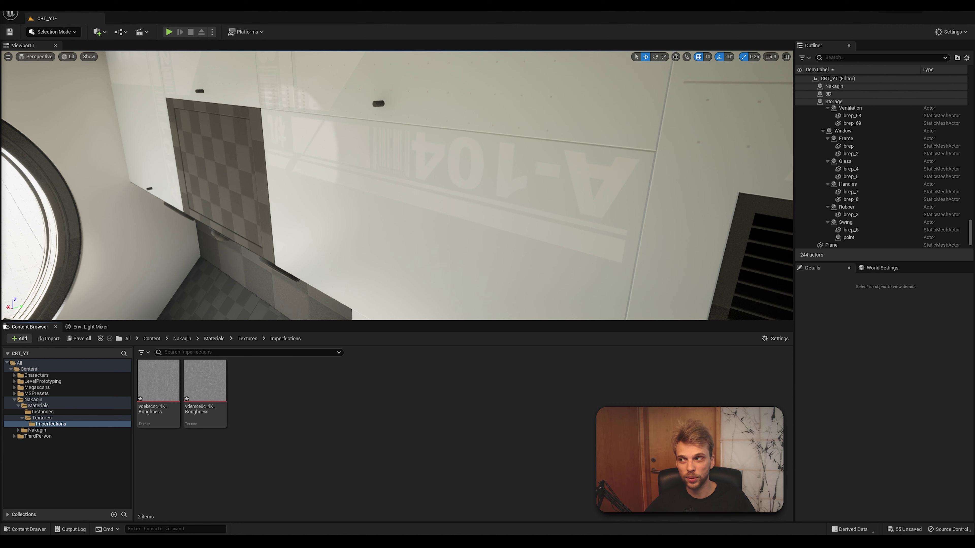
Browse the Imperfections category at quixel.com/megascans in the web browser, view a Fingerprints surface, and close the browser.
key("super+1")
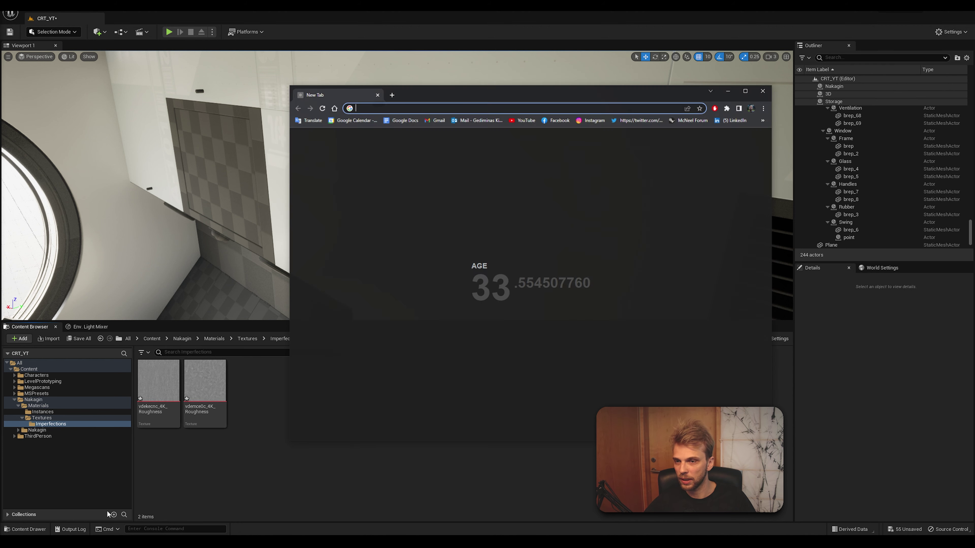
type("quixel.com/megascans/")
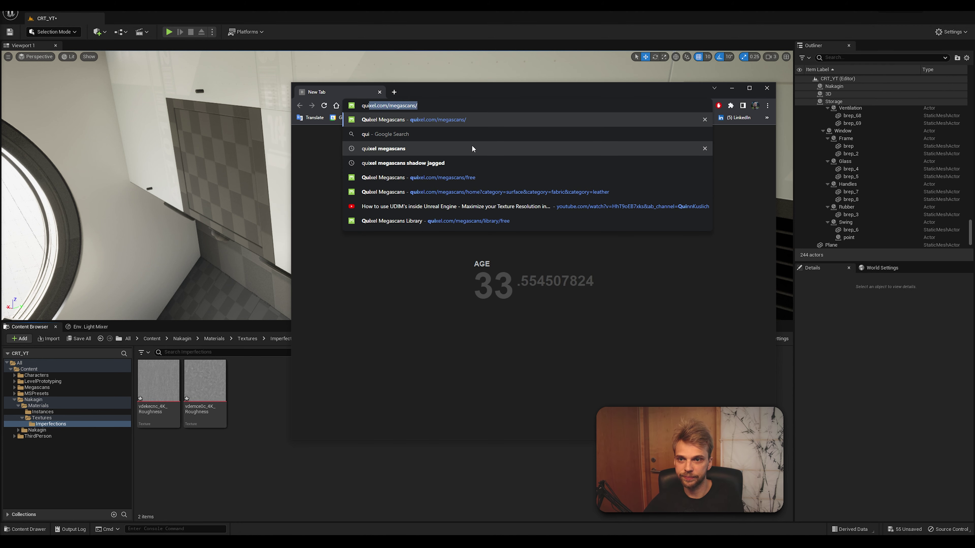
key("Return")
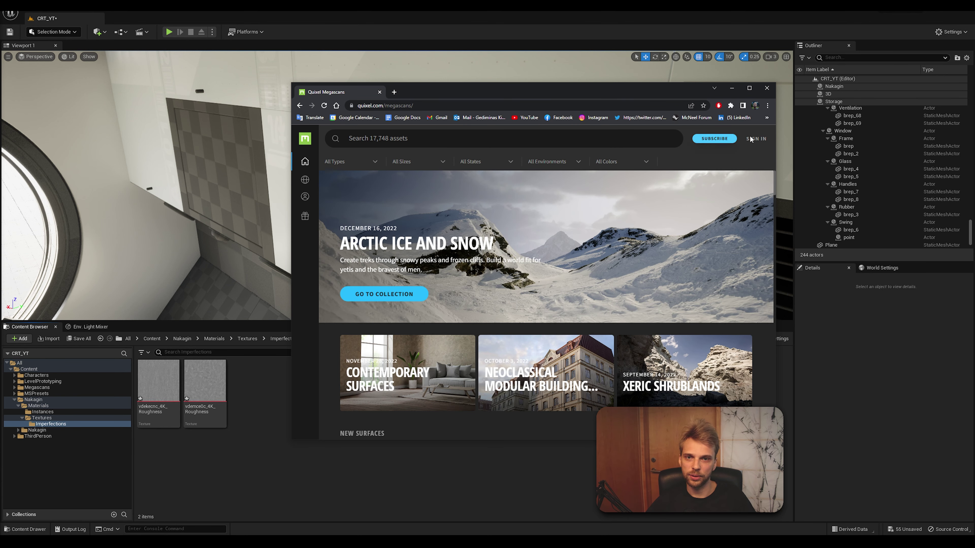
mouse_move(346, 138)
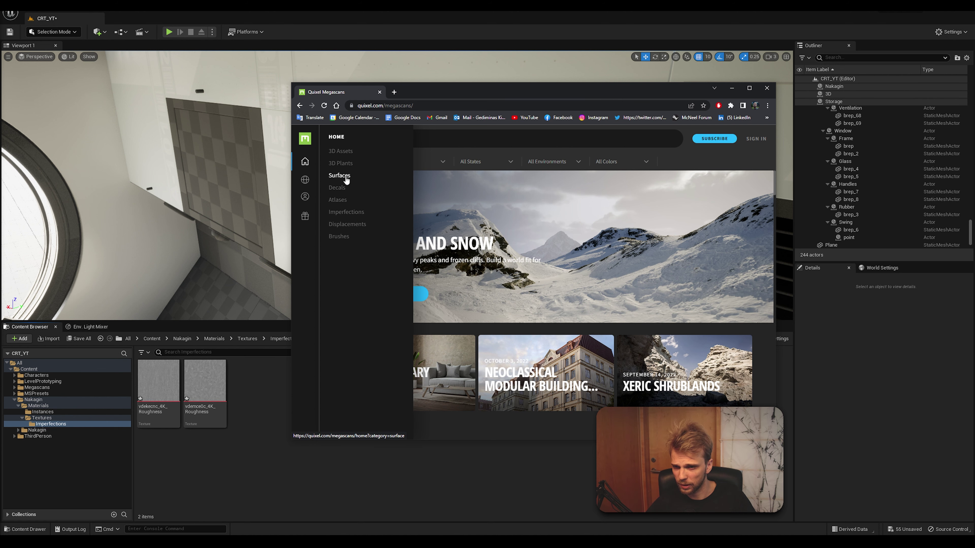
left_click(345, 212)
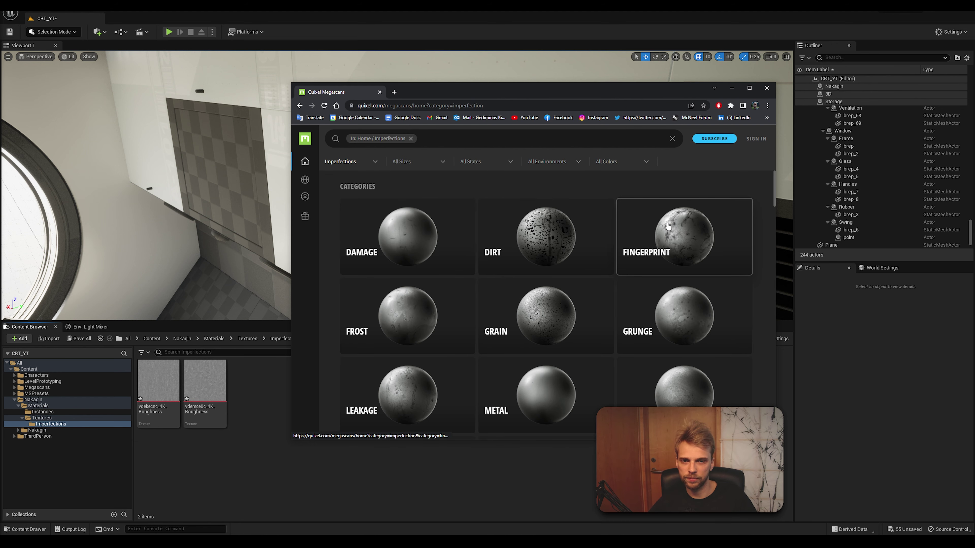
left_click(683, 245)
left_click(697, 269)
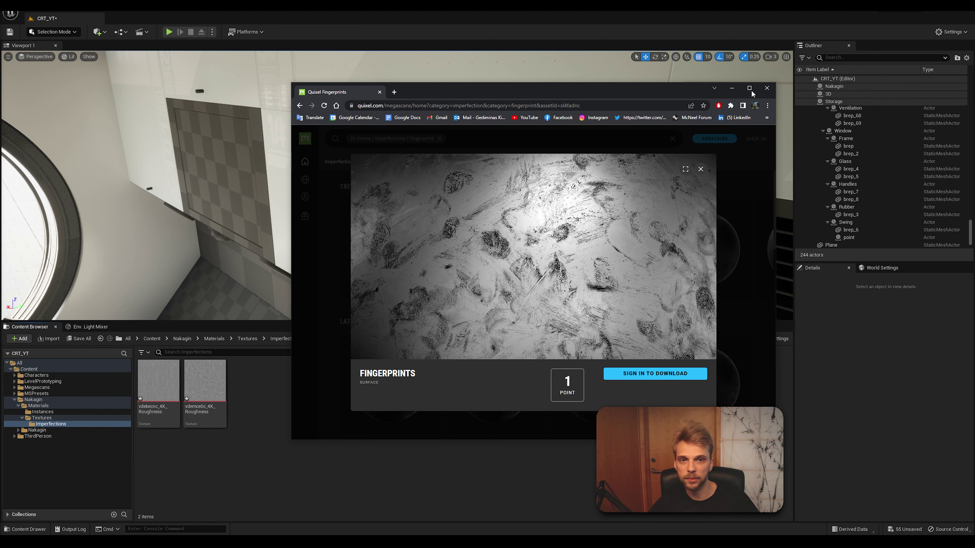
left_click(767, 88)
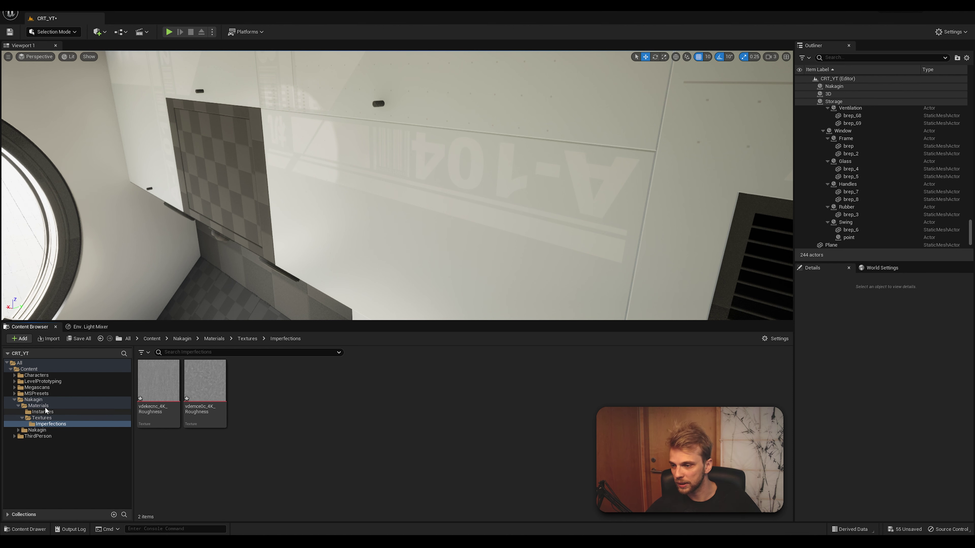
Open the Texture_Sticker_Base material from the Nakagin Materials folder in the material editor.
left_click(71, 405)
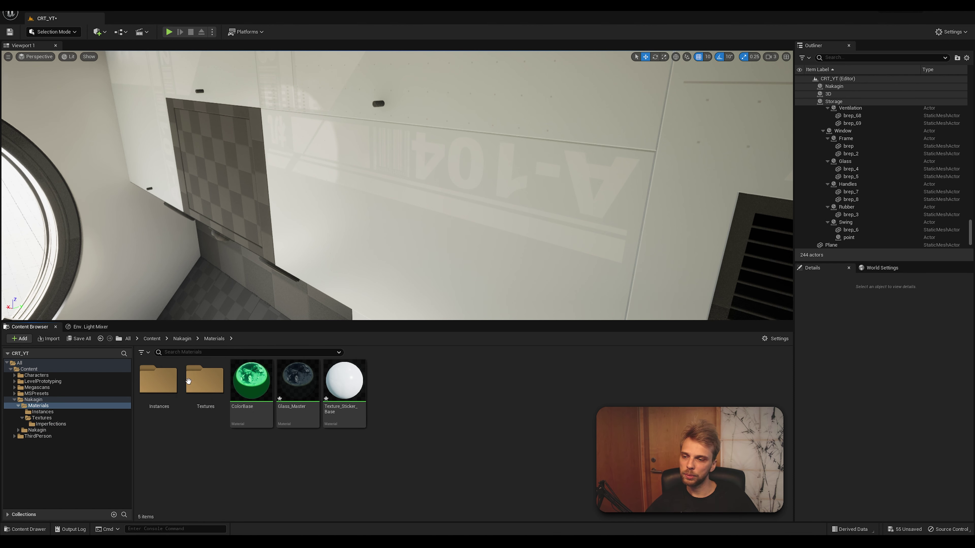
left_click(284, 378)
left_click(351, 391)
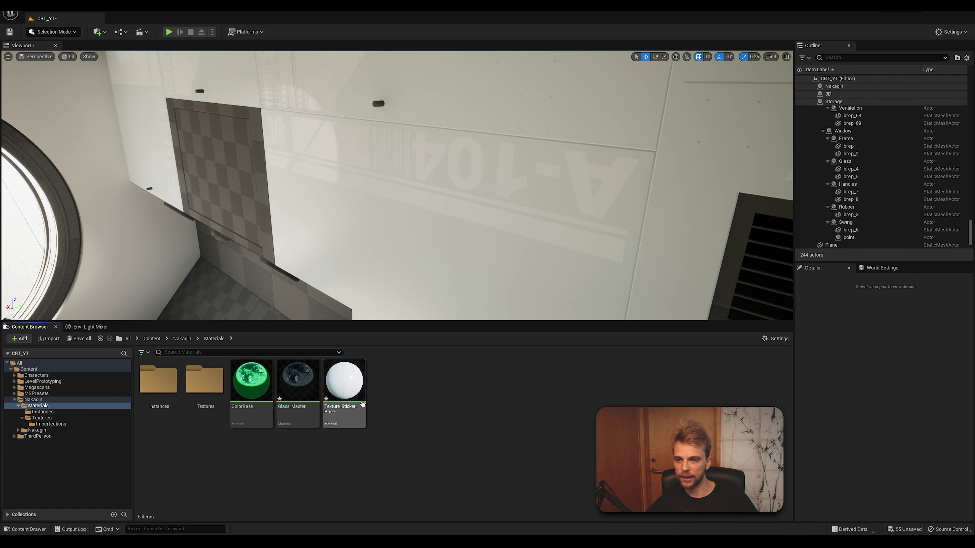
mouse_move(351, 376)
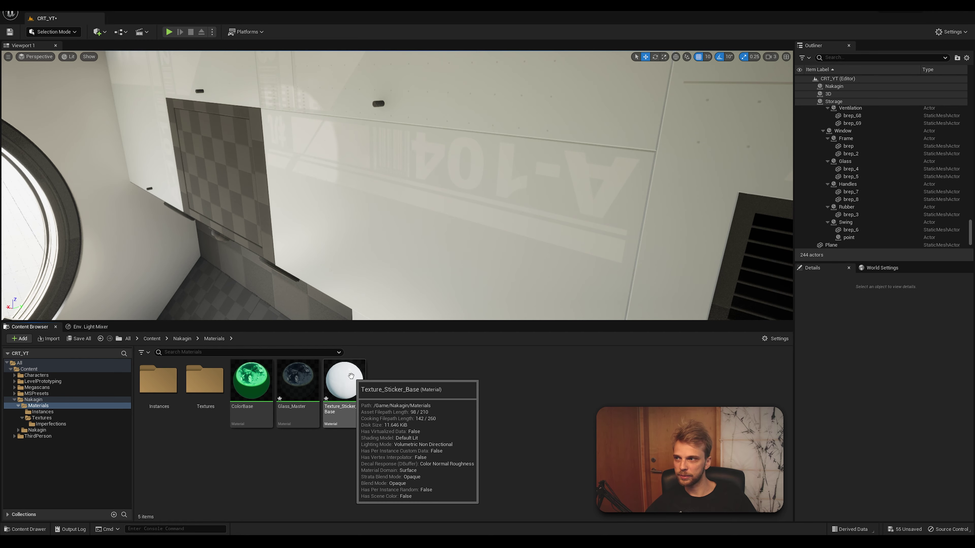
double_click(351, 376)
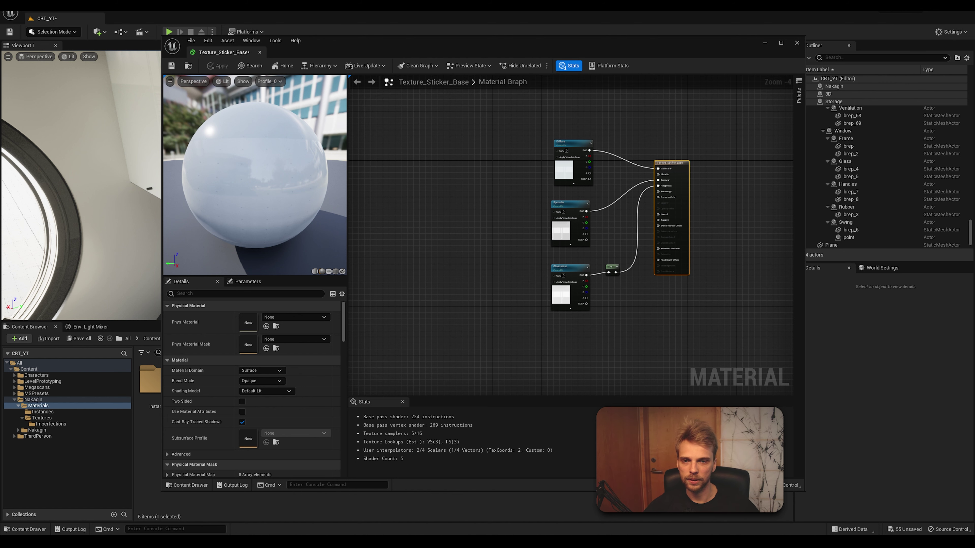
Move the Glossiness texture with its 1-x node and the Specular texture farther from the material output node.
scroll(666, 179, "up", 1)
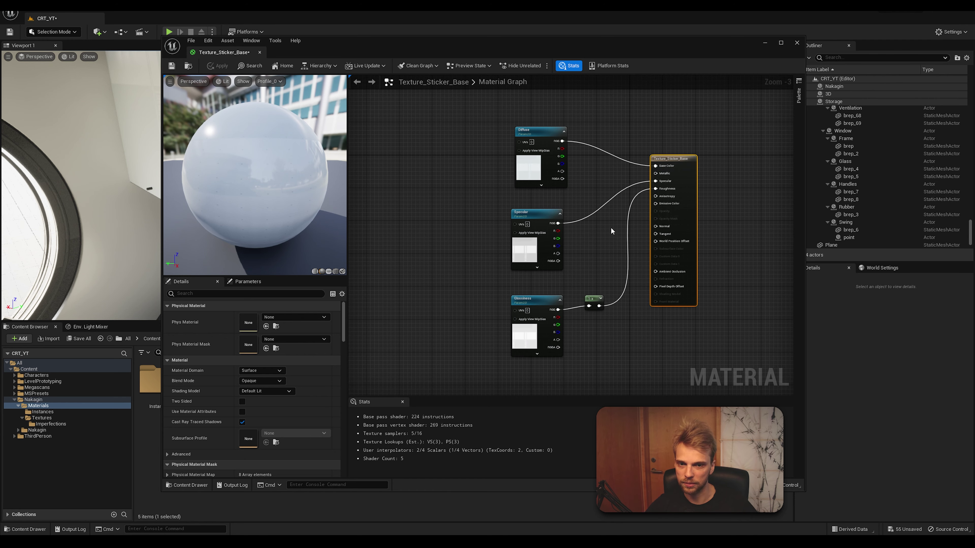
right_click_drag(632, 359, 688, 253)
left_click_drag(688, 253, 500, 177)
right_click_drag(501, 177, 470, 188)
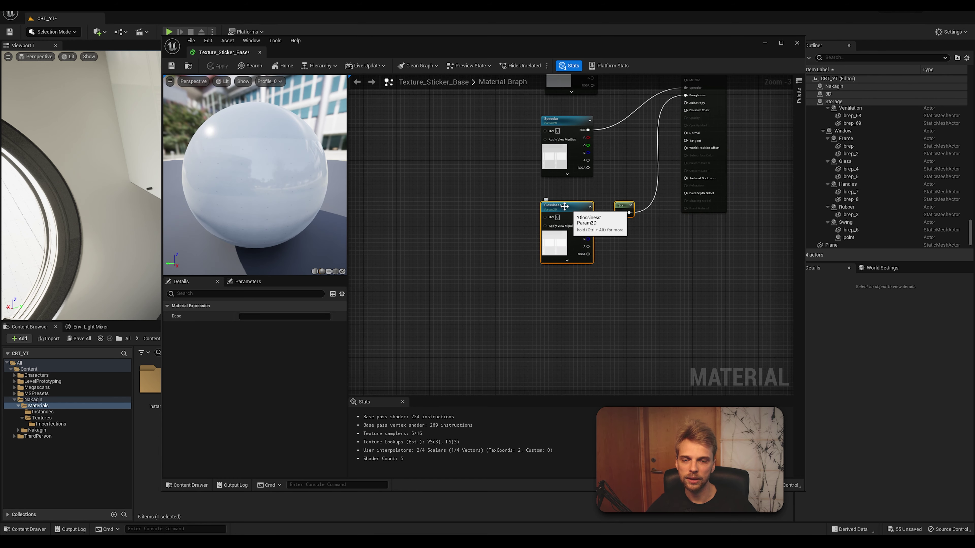
left_click_drag(568, 208, 469, 203)
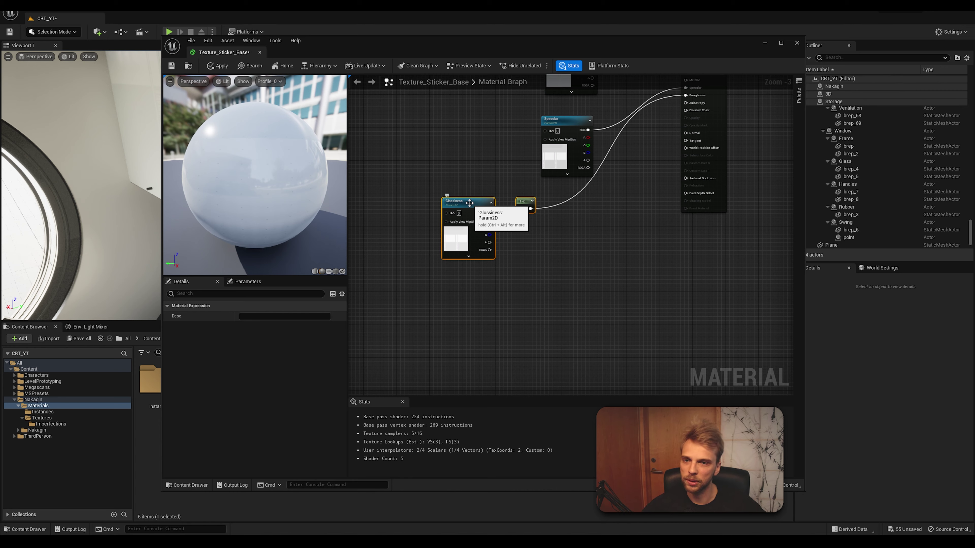
right_click_drag(659, 131, 647, 183)
left_click_drag(553, 171, 453, 154)
left_click(590, 217)
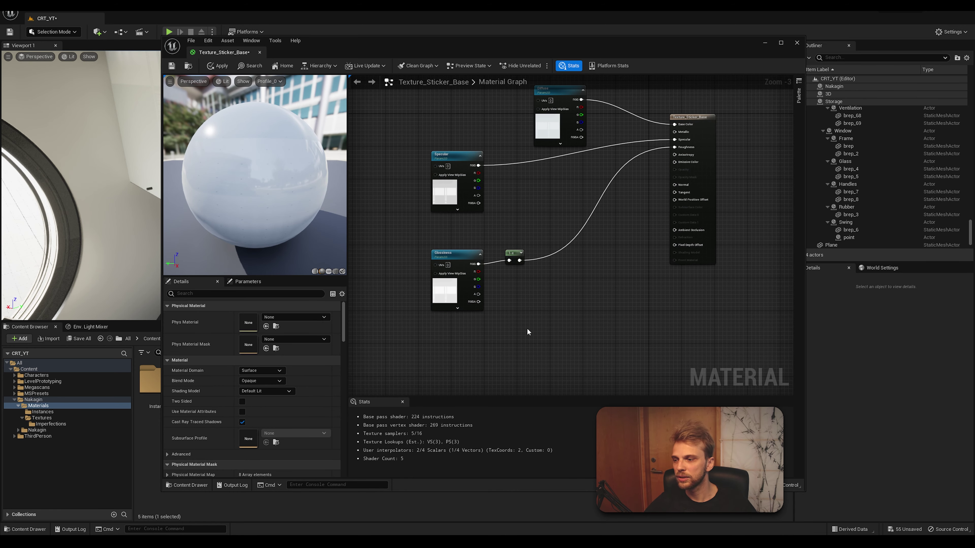
Add a LinearInterpolate node and connect the Glossiness 1-x output to its A input.
right_click(576, 281)
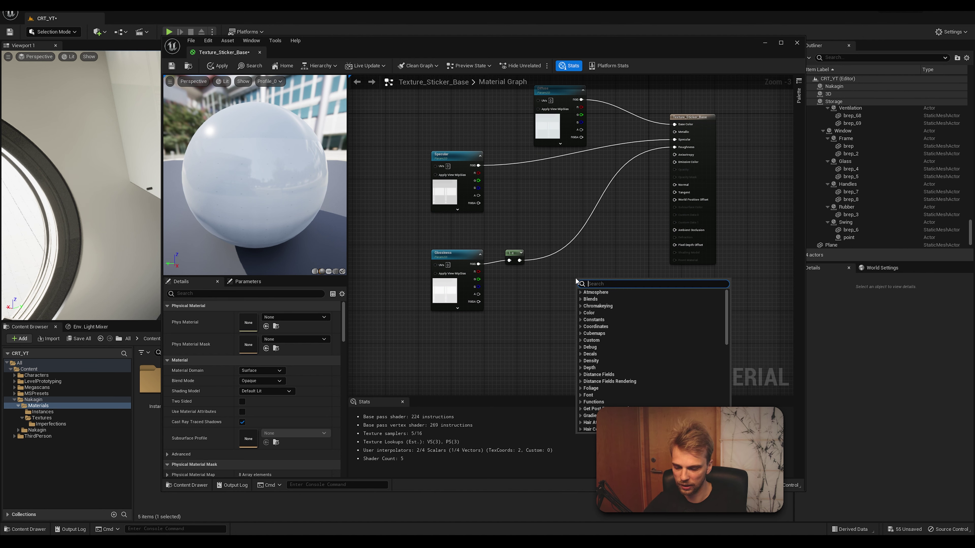
type("lerp")
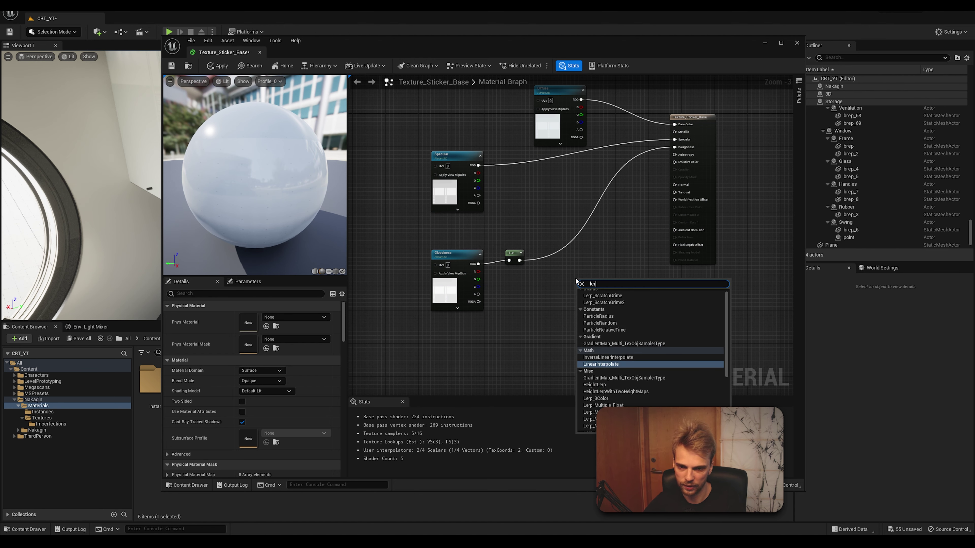
left_click(621, 323)
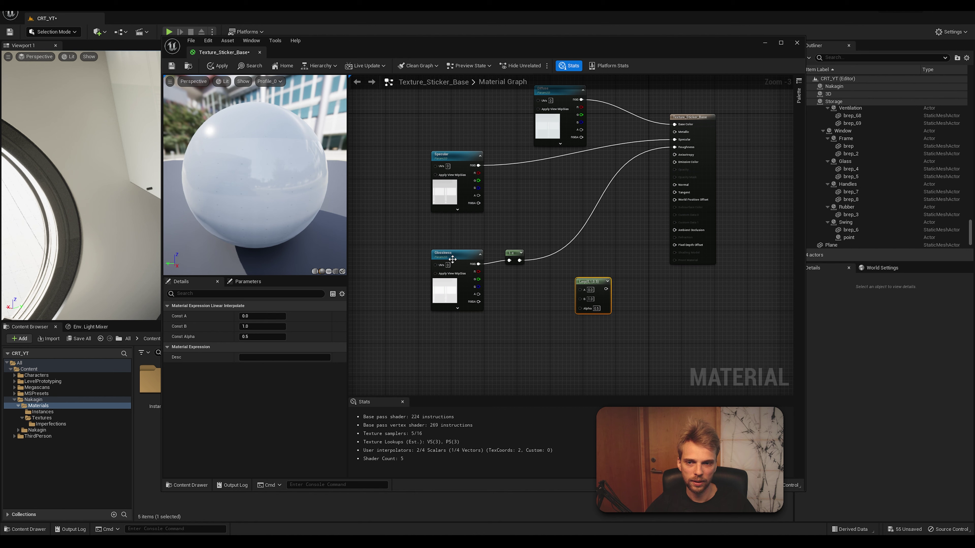
left_click_drag(521, 259, 580, 289)
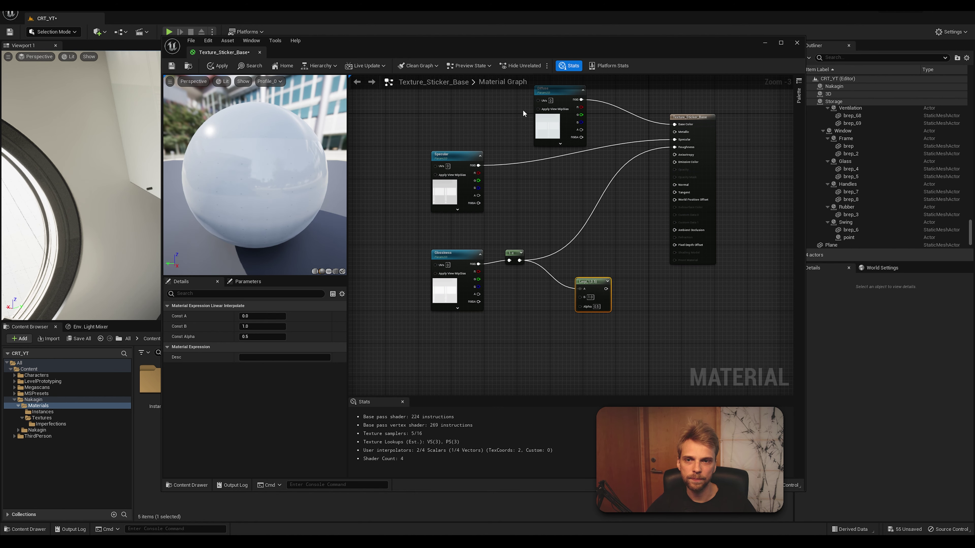
Connect the Lerp node's output to the material's Roughness input.
left_click_drag(527, 47, 518, 45)
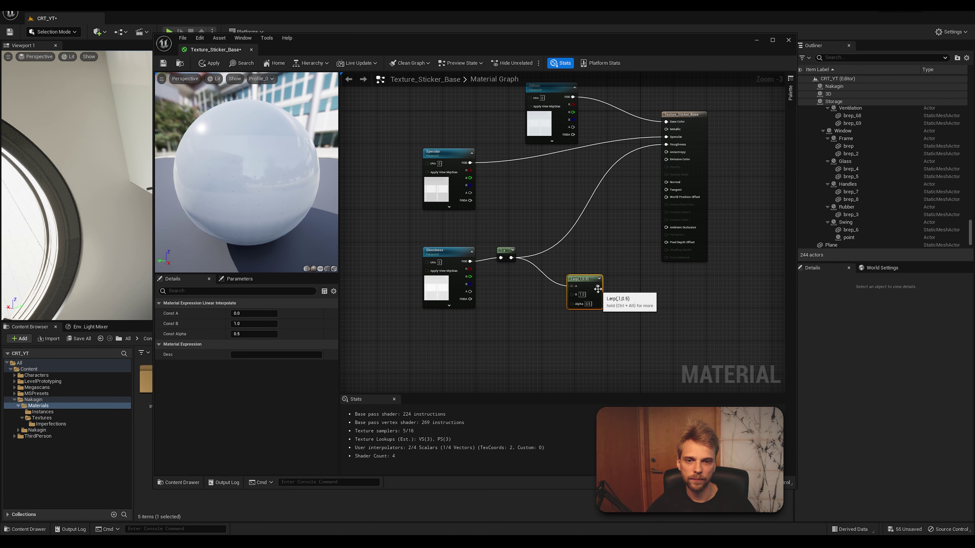
left_click_drag(598, 286, 667, 144)
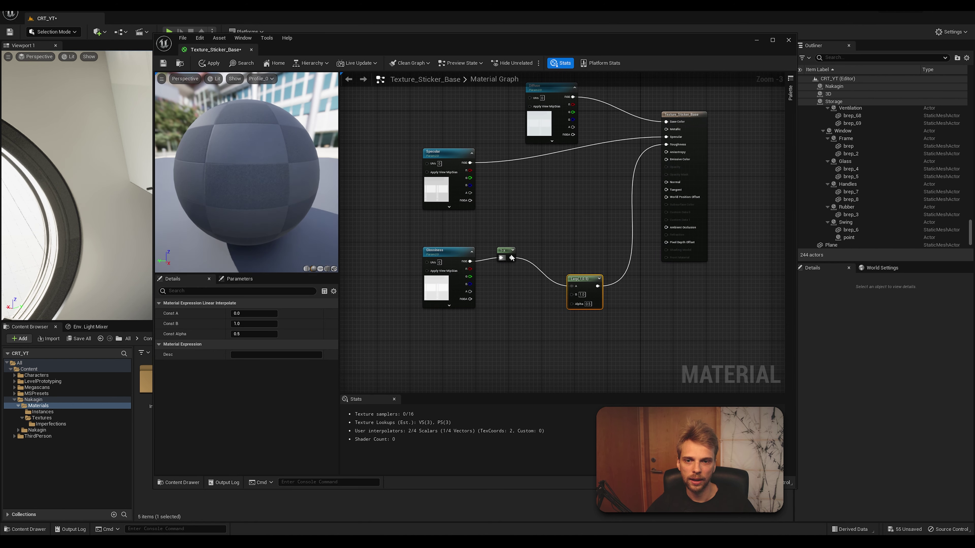
left_click(506, 253)
Reposition the Lerp node below the 1-x node, leaving free graph space beneath the Glossiness texture.
left_click_drag(593, 278, 559, 302)
right_click_drag(555, 300, 598, 217)
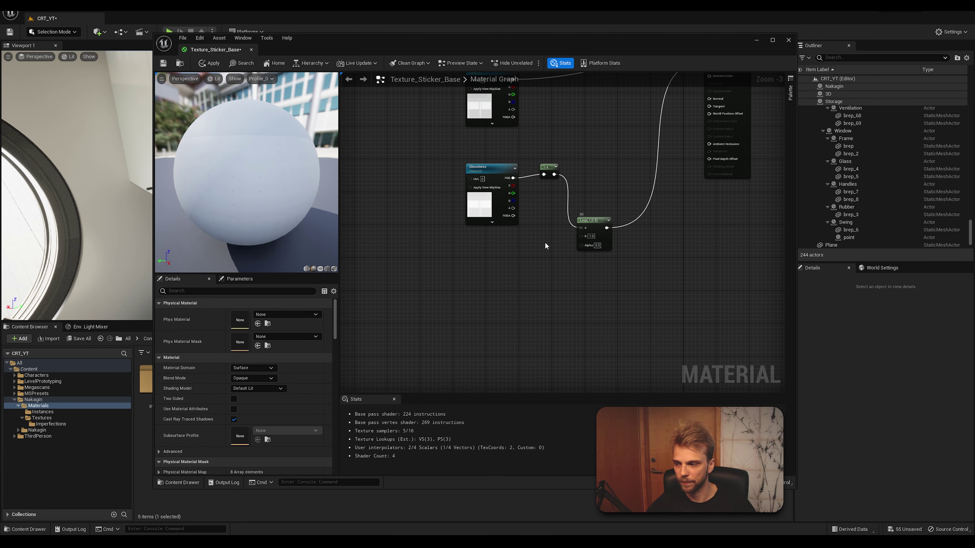
right_click_drag(539, 253, 548, 220)
scroll(609, 210, "up", 3)
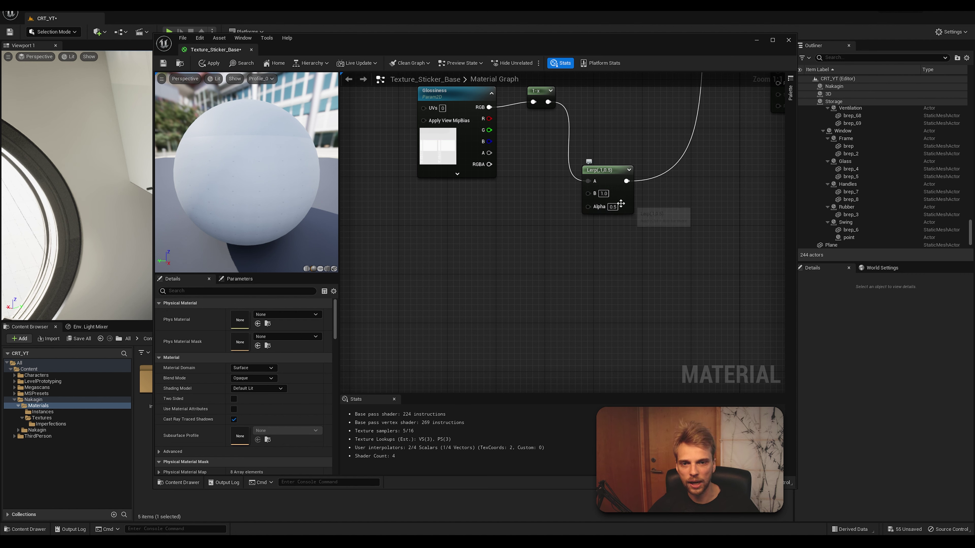
left_click_drag(604, 168, 616, 175)
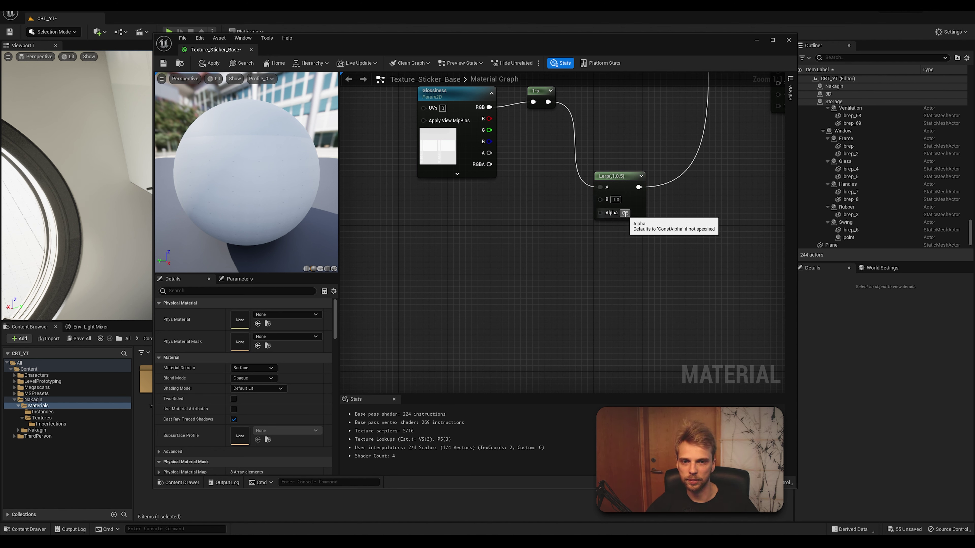
right_click_drag(530, 215, 618, 233)
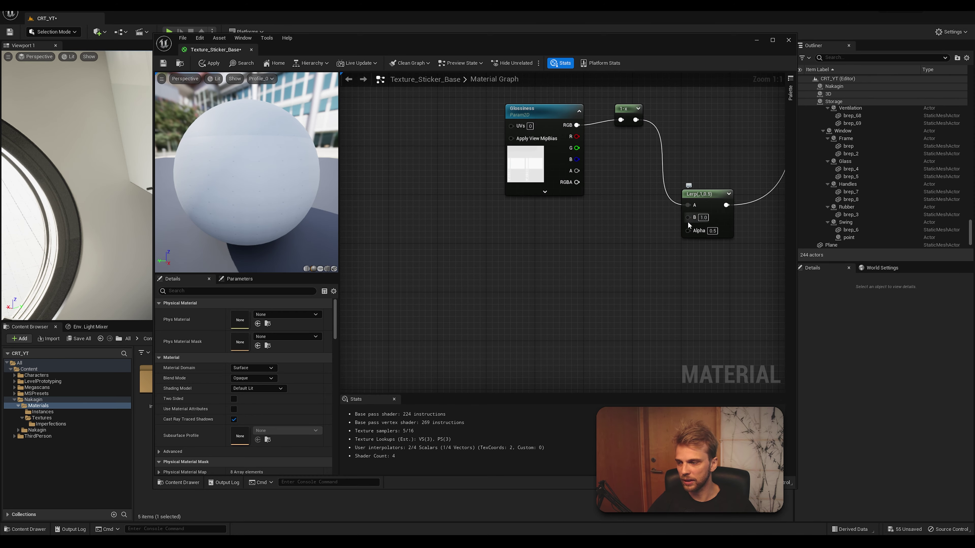
Move the Glossiness texture and its 1-x node together farther away from the Lerp node.
right_click_drag(617, 223, 667, 252)
right_click_drag(594, 211, 602, 247)
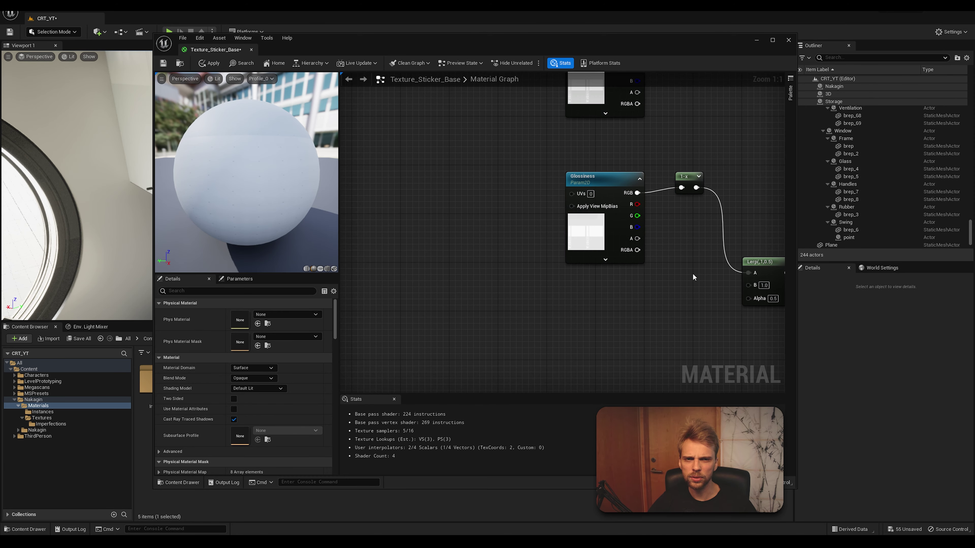
left_click_drag(708, 282, 544, 159)
left_click_drag(676, 178, 597, 169)
left_click(594, 309)
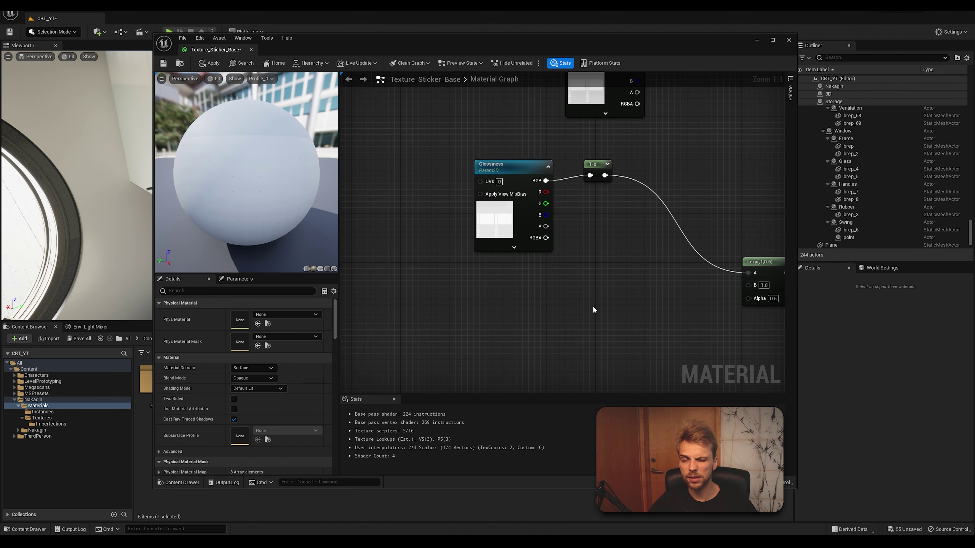
Add a TextureSample node in the free graph space below the Glossiness texture.
right_click_drag(594, 309, 564, 230)
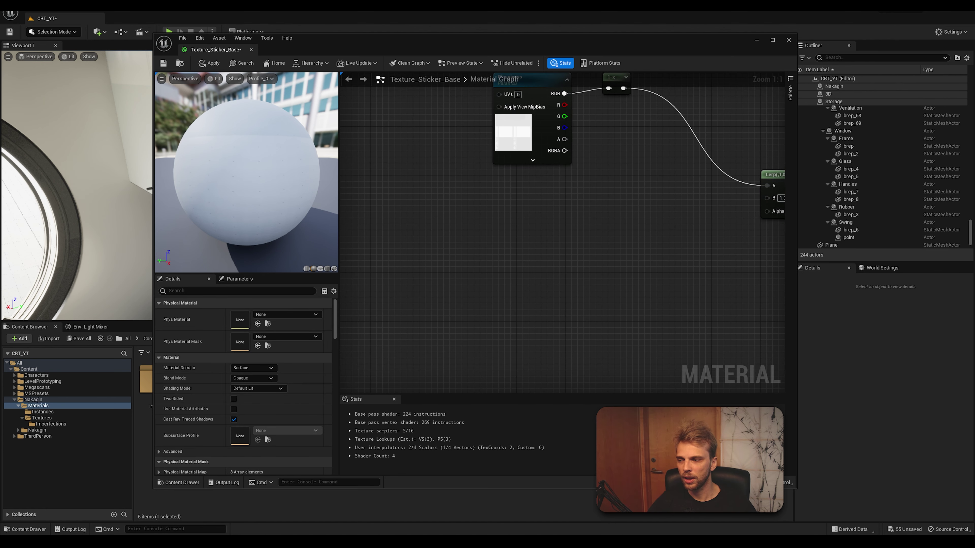
right_click(480, 218)
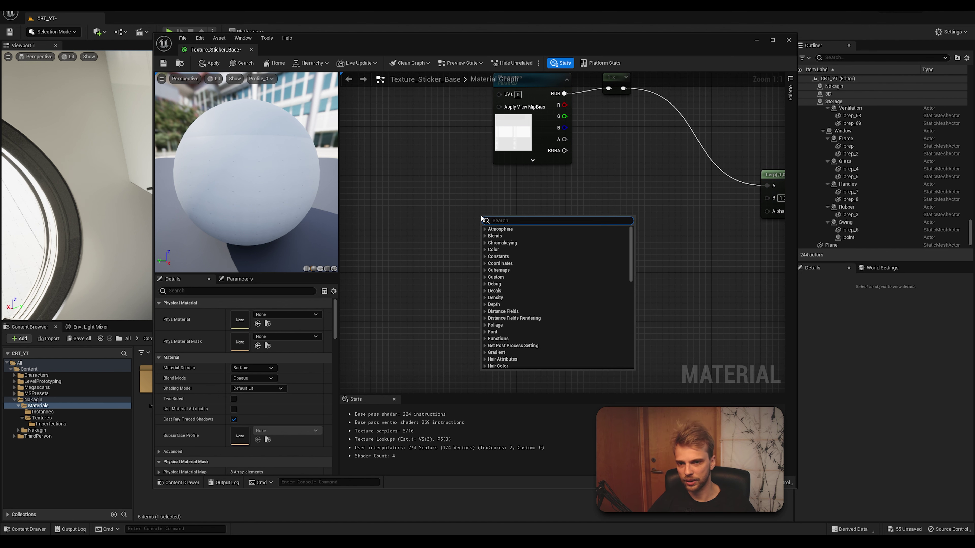
type("texture sam")
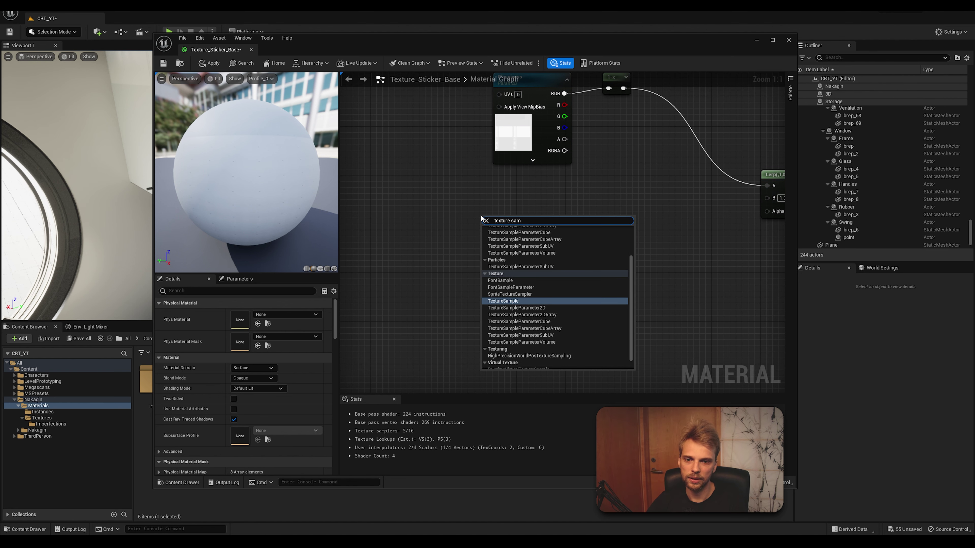
key("Return")
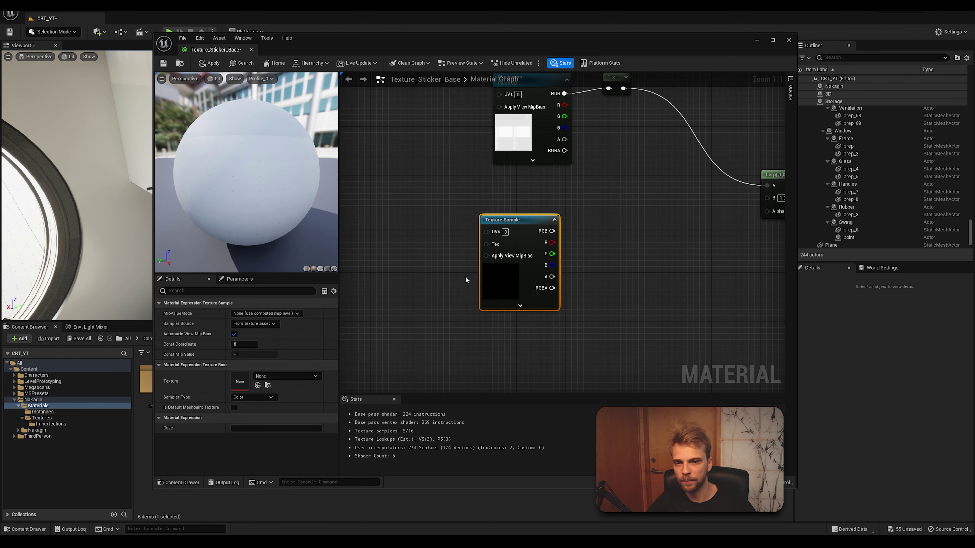
left_click_drag(507, 225, 477, 222)
Move the material editor window aside to uncover the content browser and open the Imperfections texture folder.
left_click(287, 377)
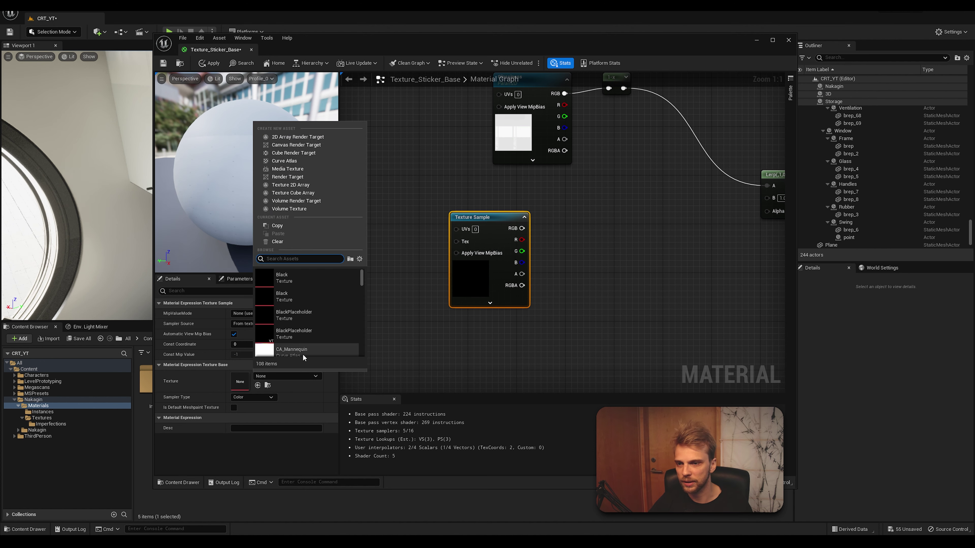
left_click(419, 196)
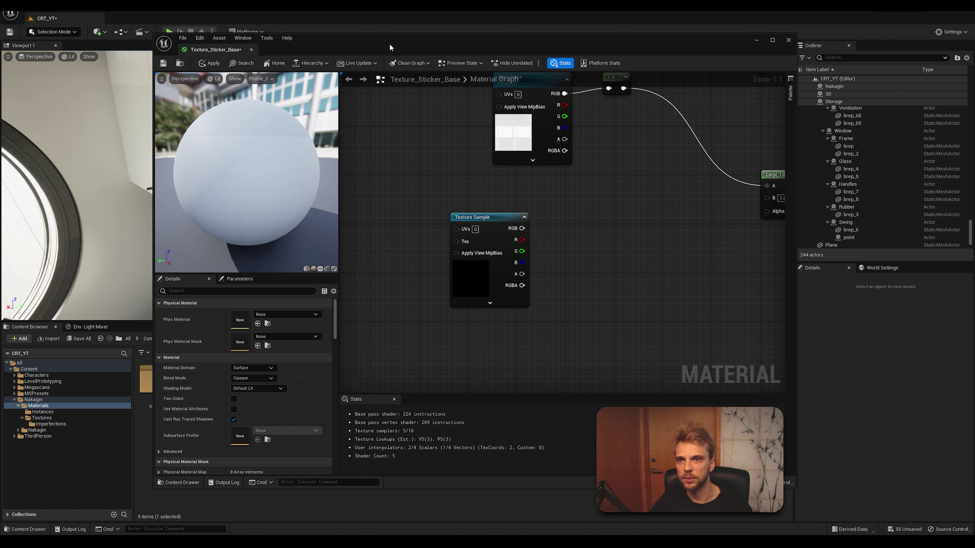
left_click(491, 271)
left_click_drag(371, 40, 516, 46)
left_click(50, 424)
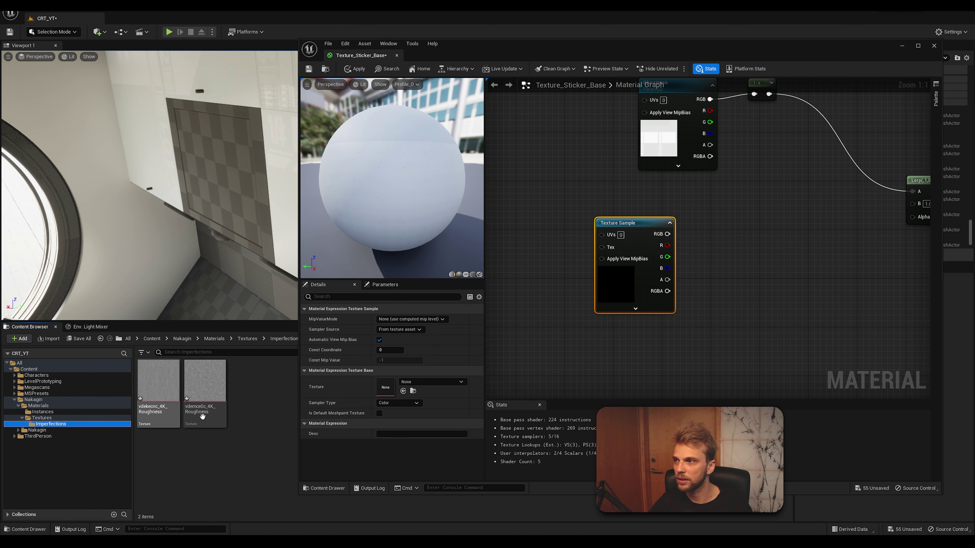
Assign the fingerprint texture vdemce0c_4K_Roughness from the Imperfections folder to the new Texture Sample node.
left_click(213, 487)
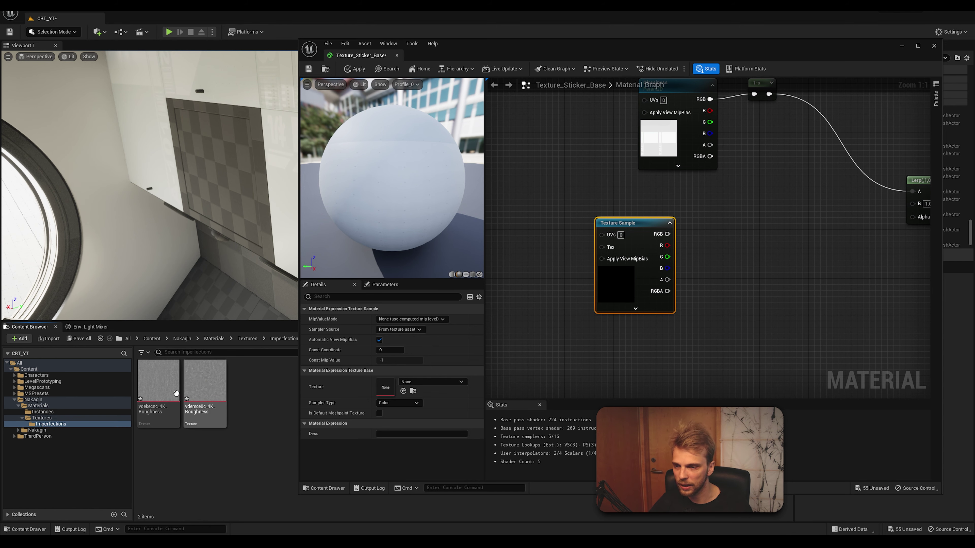
left_click(209, 384)
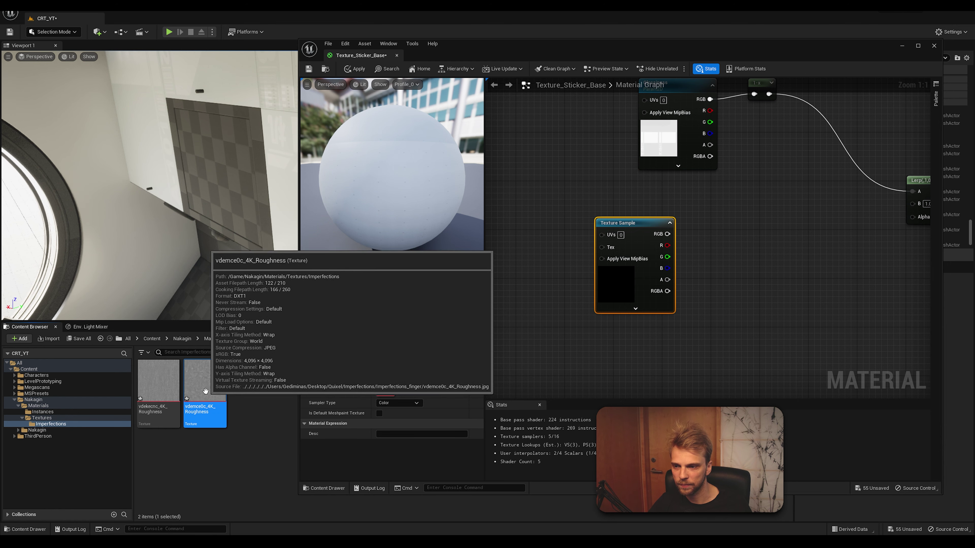
mouse_move(207, 394)
left_mouse_down()
mouse_move(561, 262)
mouse_move(403, 388)
mouse_move(216, 411)
mouse_move(210, 384)
left_mouse_up()
left_click(616, 256)
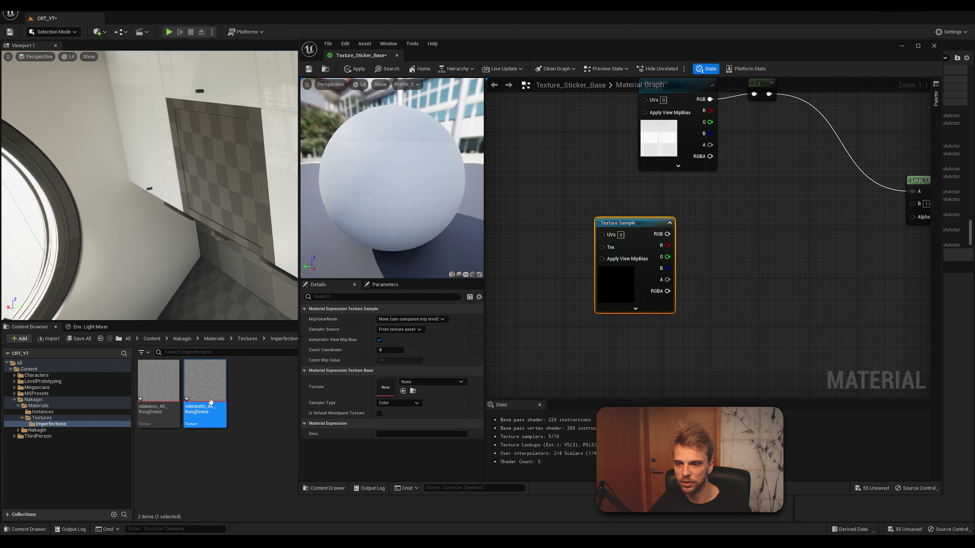
left_click_drag(205, 388, 376, 389)
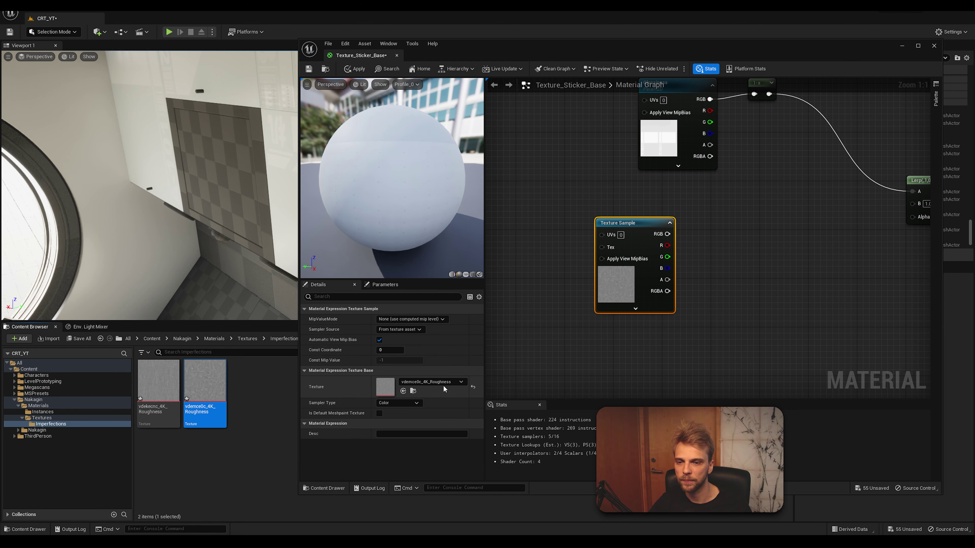
left_click(626, 338)
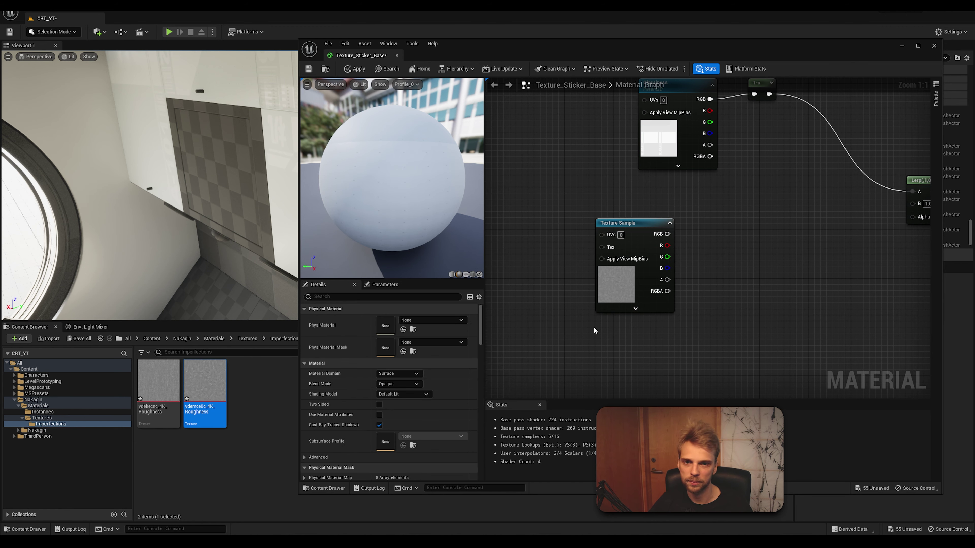
Duplicate the fingerprint Texture Sample node and align the copy directly below the original.
right_click_drag(626, 338, 562, 304)
left_click(576, 204)
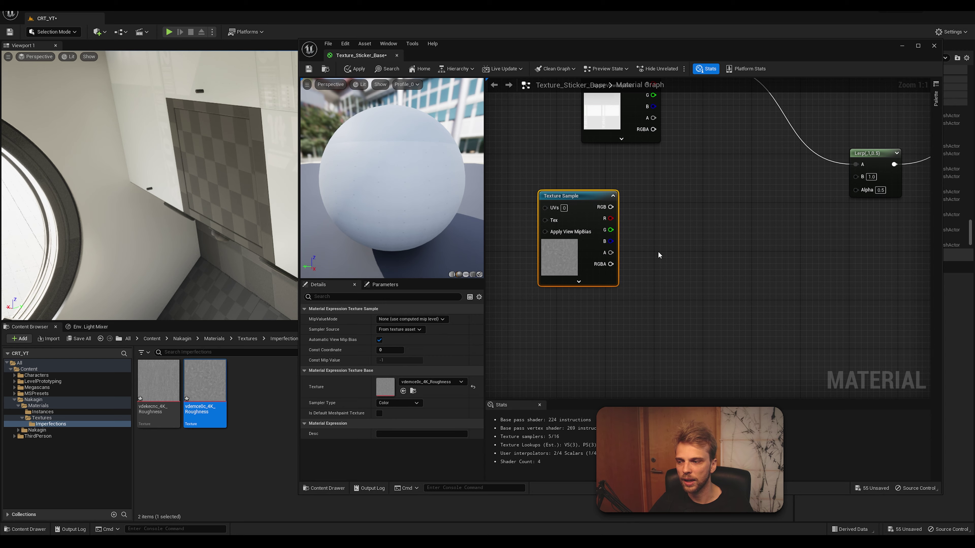
right_click_drag(640, 255, 681, 191)
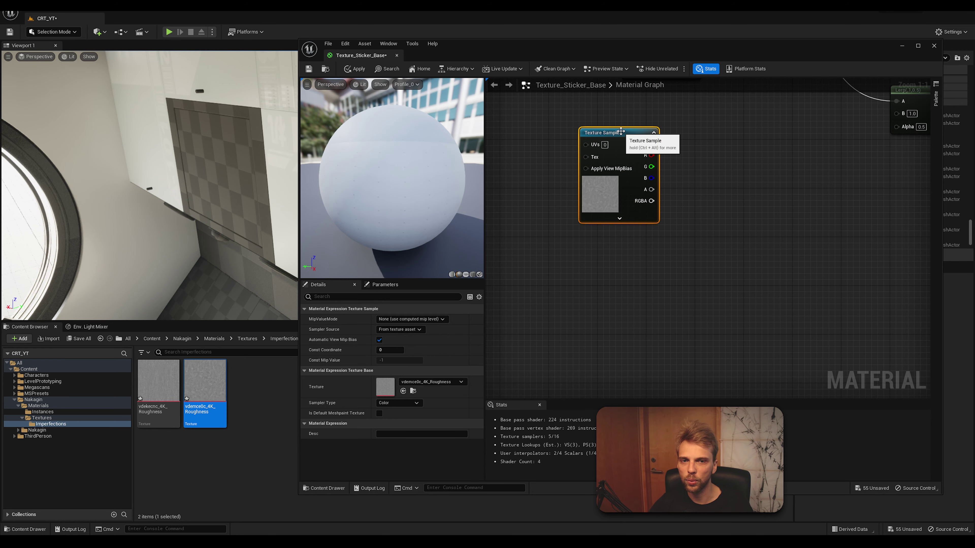
key("ctrl+x")
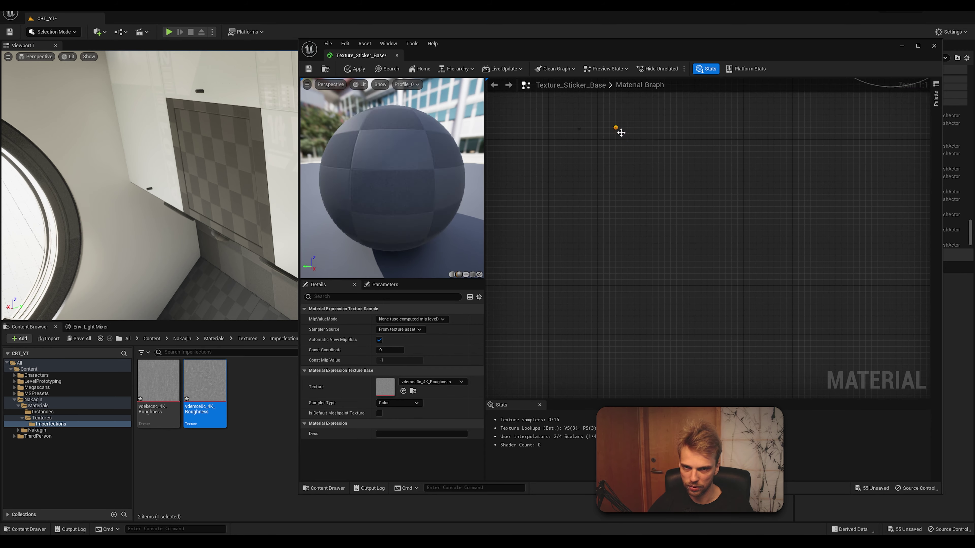
key("ctrl+v")
key("ctrl+v")
left_click_drag(635, 247, 635, 235)
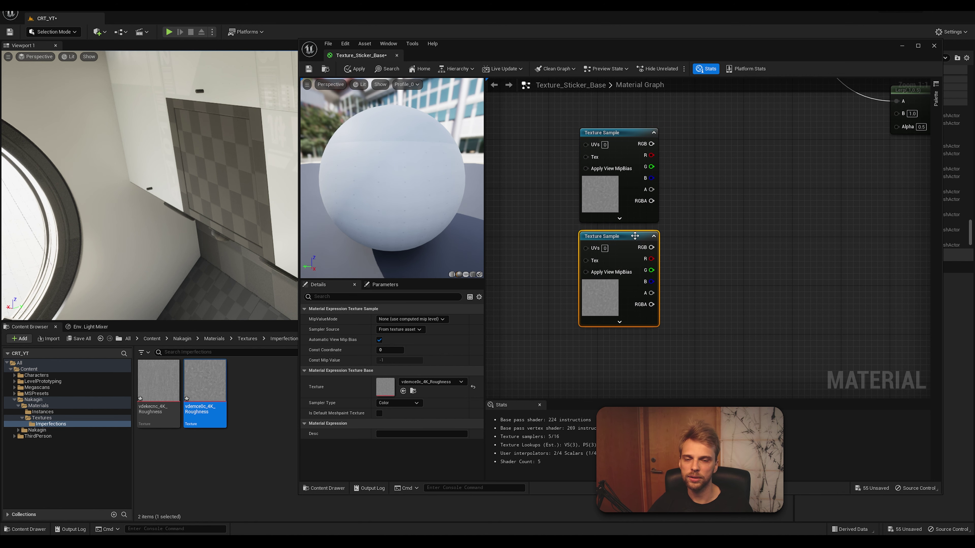
left_click(707, 202)
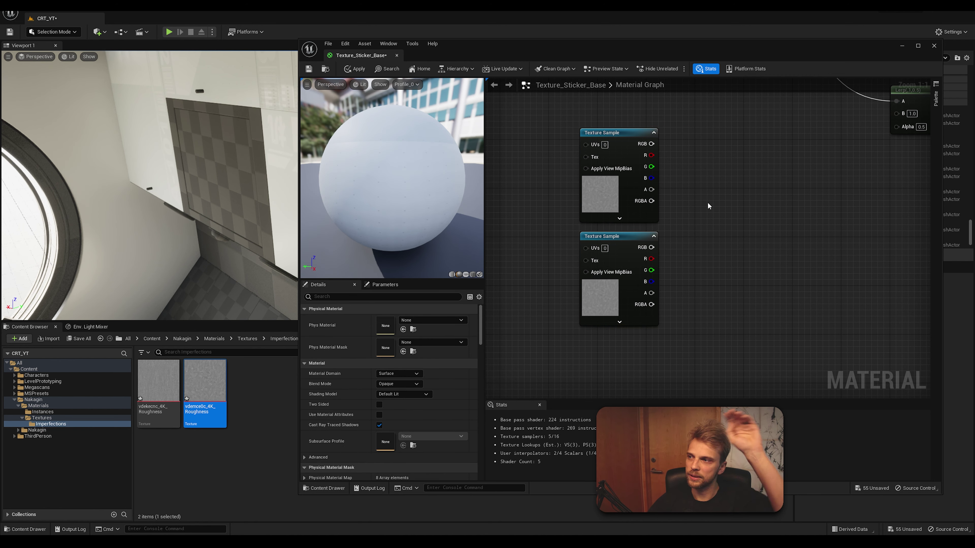
Assign the other imperfection texture, vdekecnc_4K_Roughness, to the lower Texture Sample node.
left_click(615, 252)
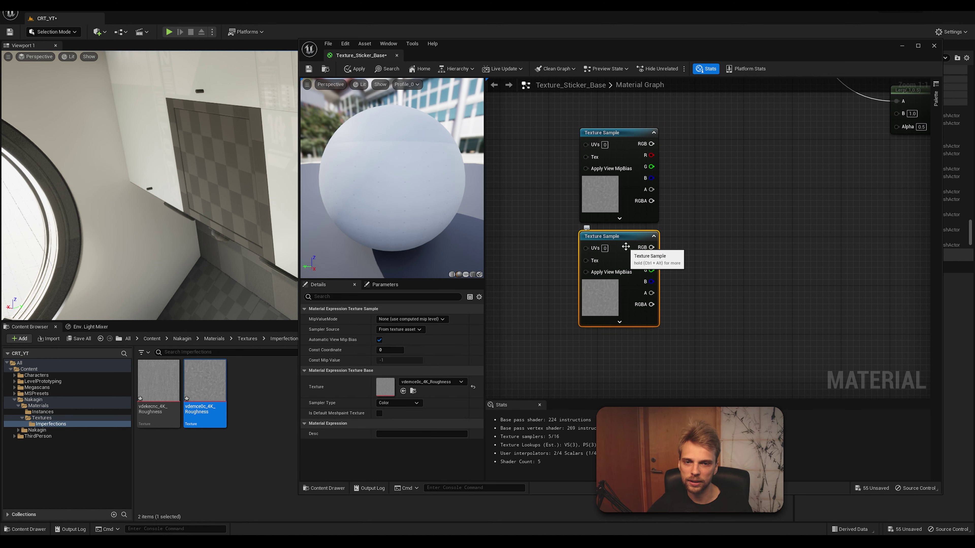
left_click(158, 380)
left_click_drag(158, 380, 417, 382)
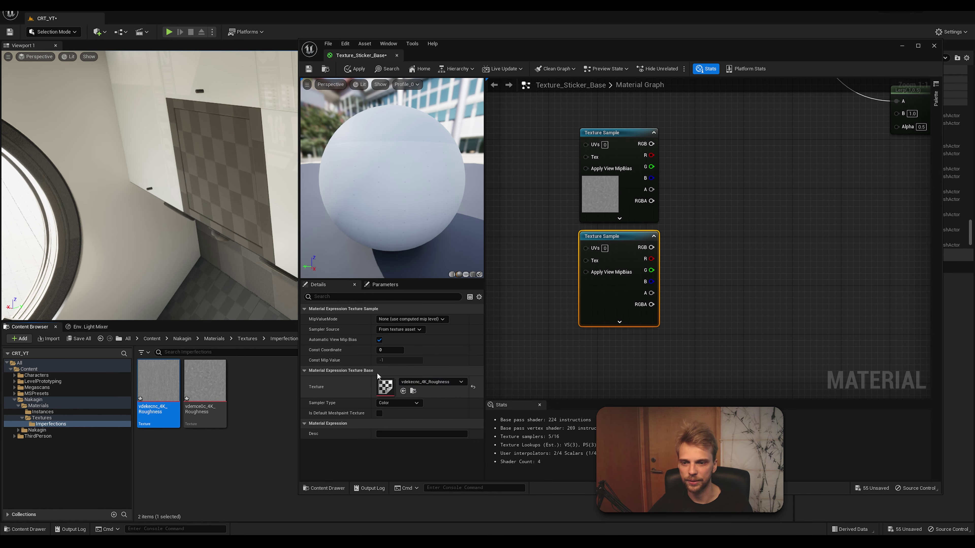
left_click(609, 200)
left_click(633, 307)
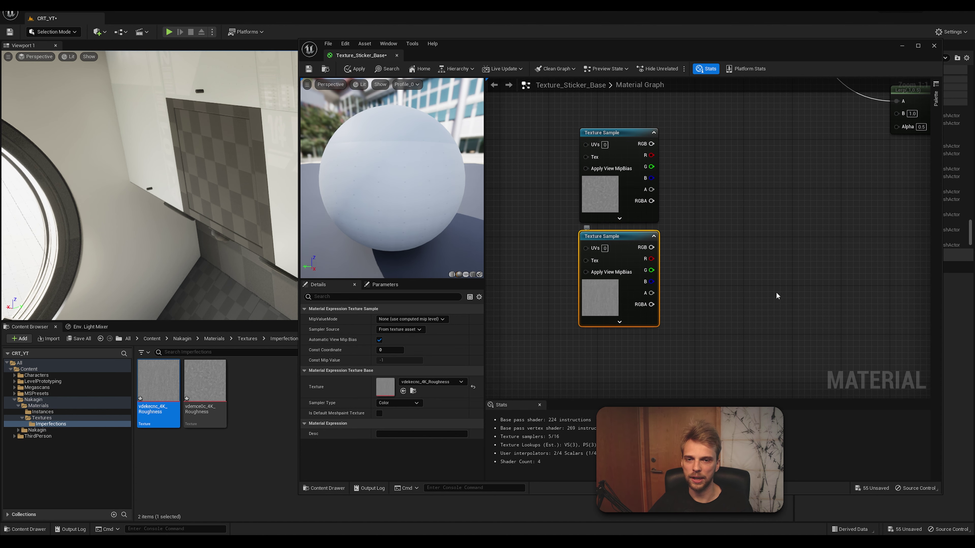
left_click(777, 292)
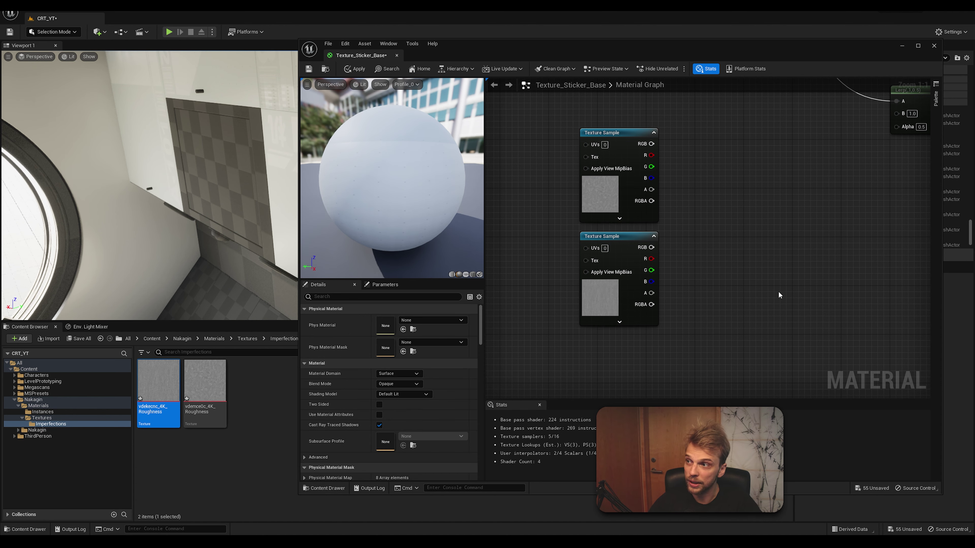
Add a LinearInterpolate node beside the two Texture Samples, connecting the upper RGB output to A and the lower to B.
right_click(743, 202)
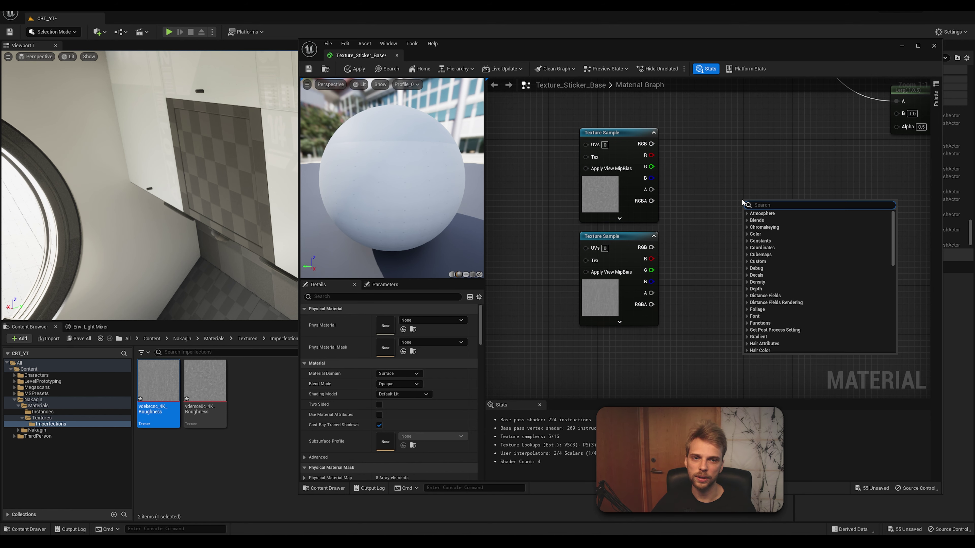
type("lerp")
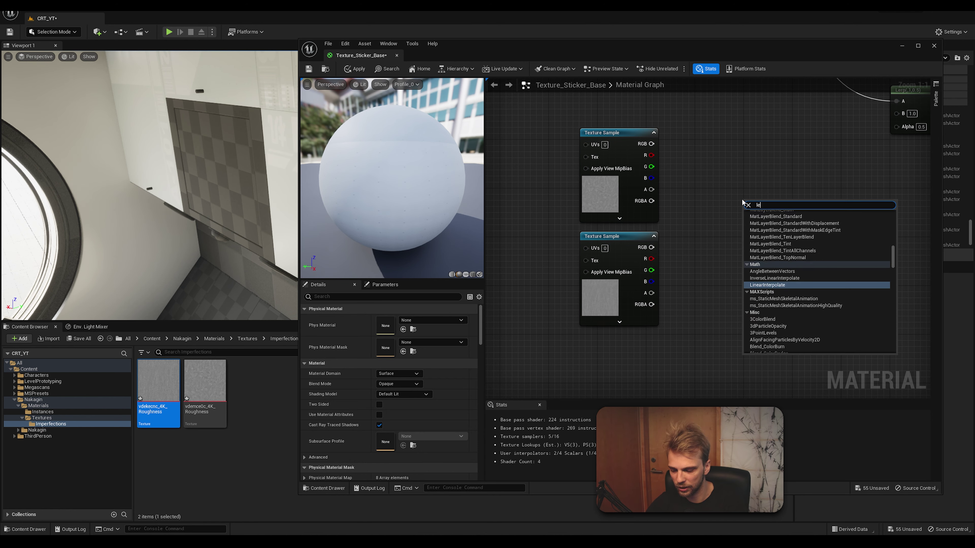
left_click(765, 244)
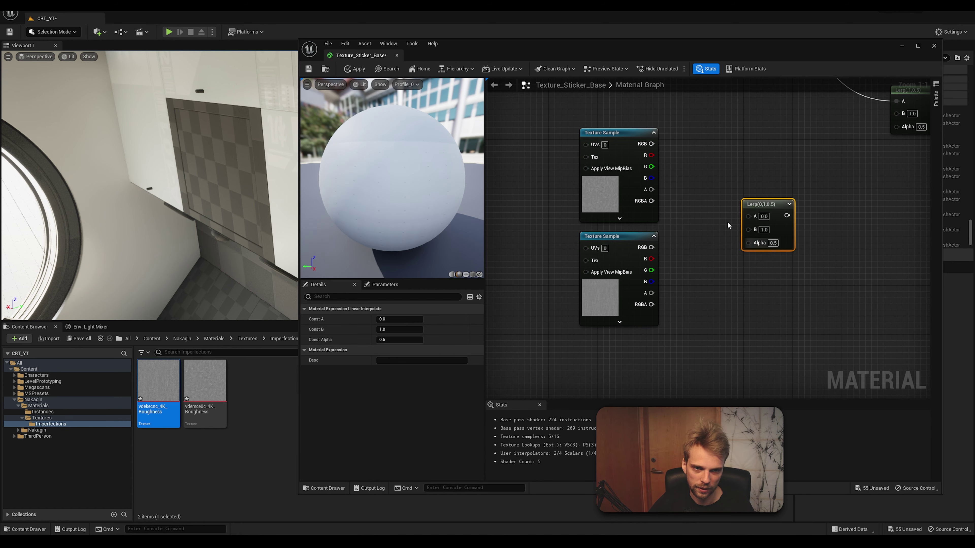
left_click_drag(650, 145, 748, 215)
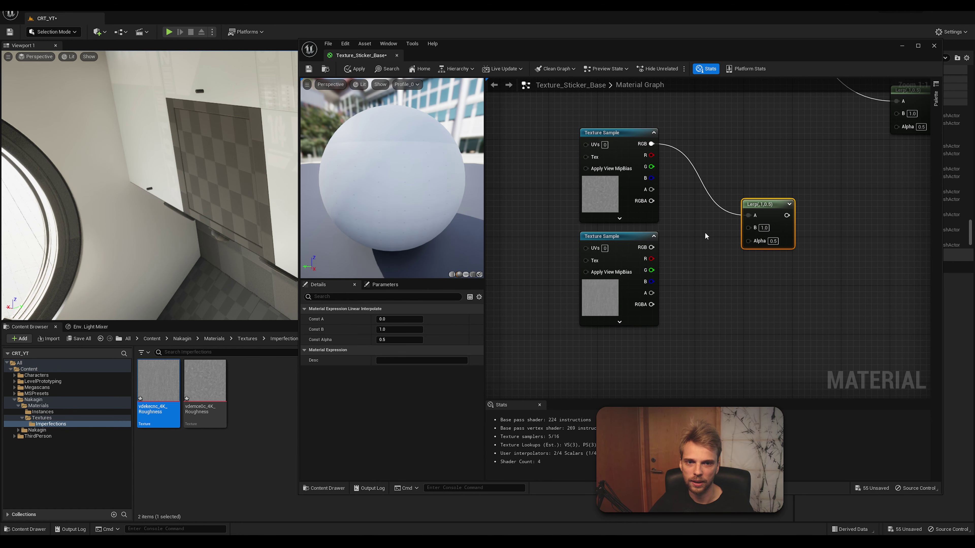
left_click_drag(651, 247, 713, 224)
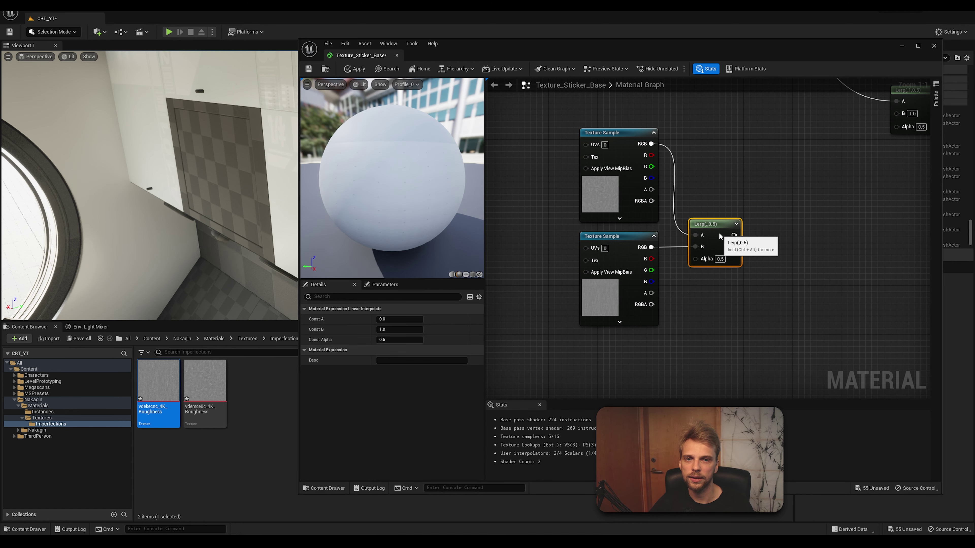
left_click(760, 217)
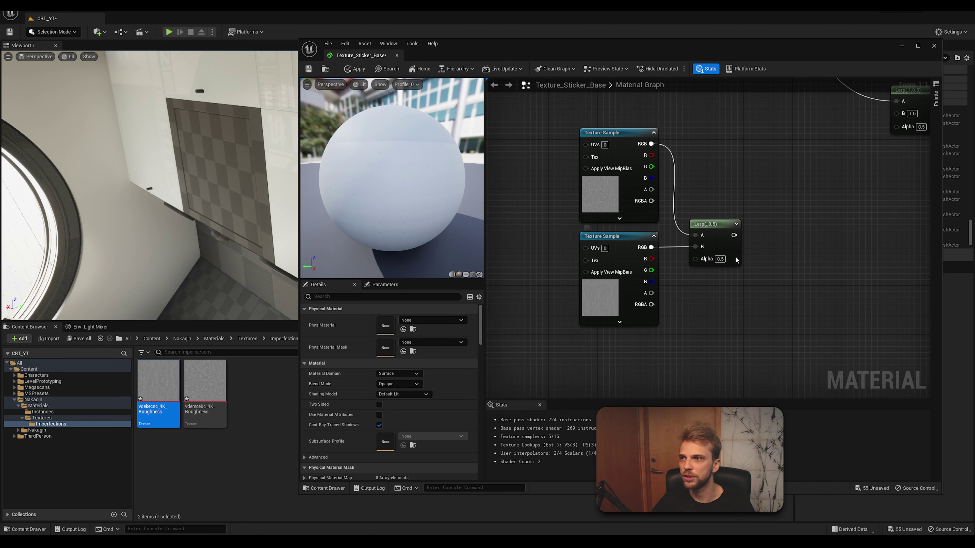
Shift the two imperfection Texture Samples and their Lerp node together slightly closer to the roughness Lerp.
right_click_drag(833, 225, 708, 234)
left_click_drag(664, 354, 563, 148)
left_click(669, 131)
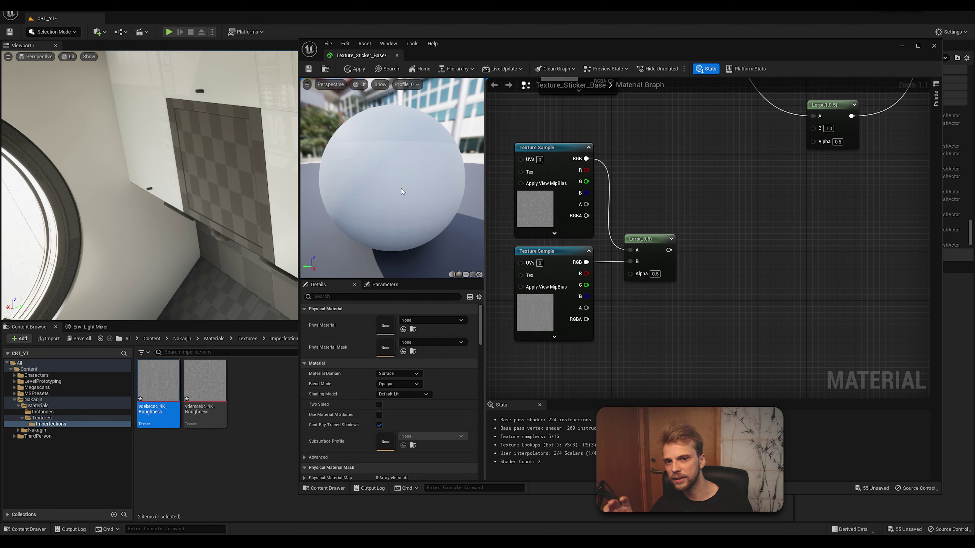
Preview the blended imperfections on the sphere through the material's Base Color input, and reconnect the Diffuse texture to Base Color.
scroll(673, 182, "down", 3)
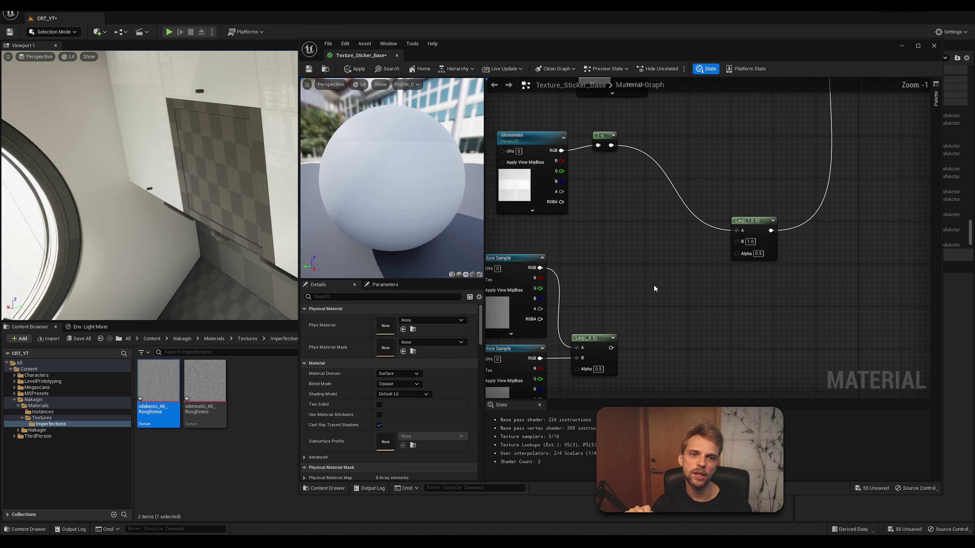
right_click_drag(673, 182, 659, 306)
scroll(668, 271, "down", 1)
right_click_drag(668, 272, 639, 315)
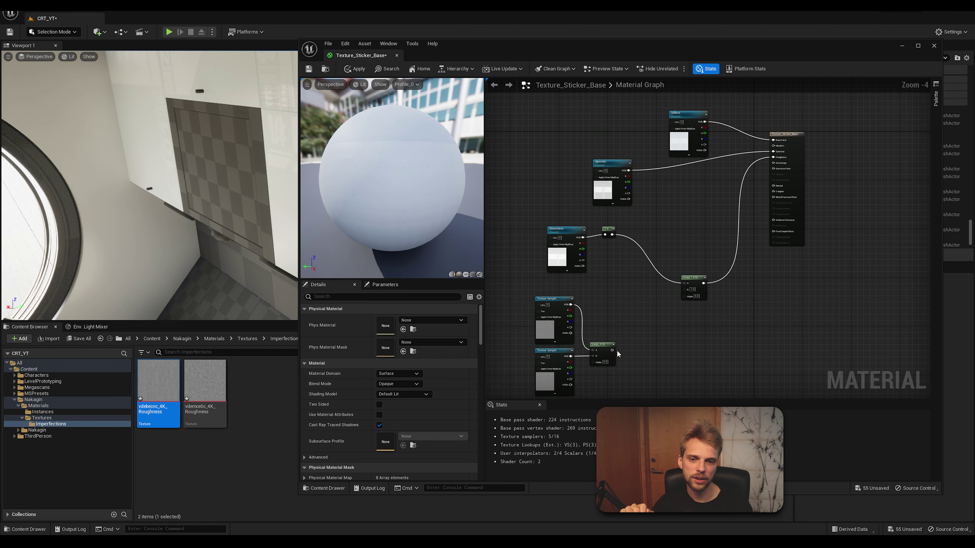
left_click_drag(613, 350, 773, 141)
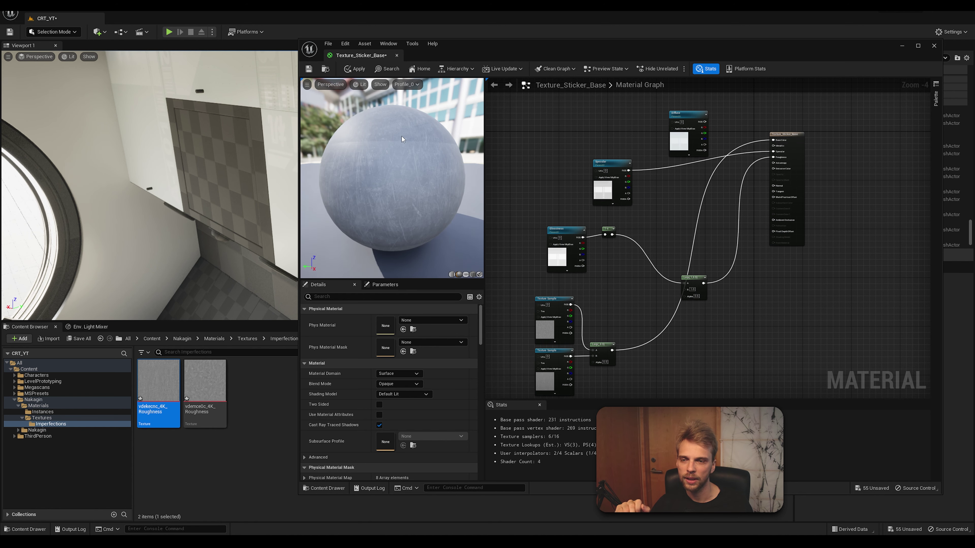
mouse_move(402, 136)
left_mouse_down()
mouse_move(442, 146)
mouse_move(326, 126)
left_mouse_up()
left_click_drag(705, 122, 773, 140)
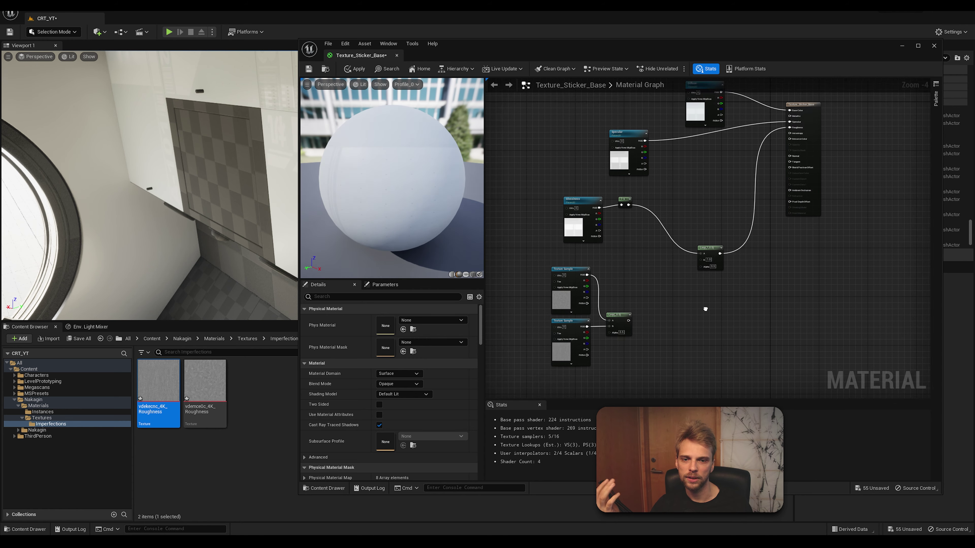
scroll(691, 307, "up", 4)
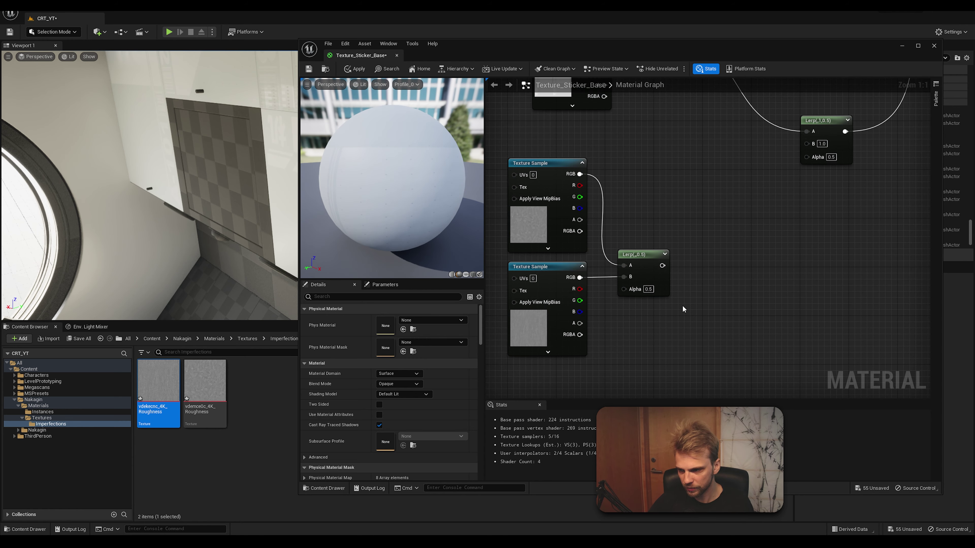
Move the imperfection nodes closer to the roughness Lerp and connect their blended Lerp output to its B input.
scroll(682, 305, "down", 3)
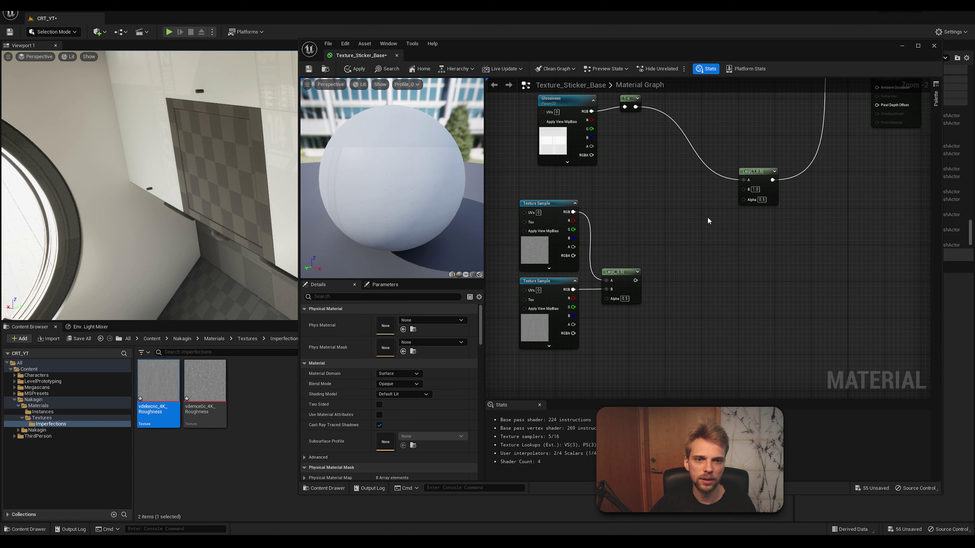
left_click_drag(670, 349, 577, 203)
left_click(698, 209)
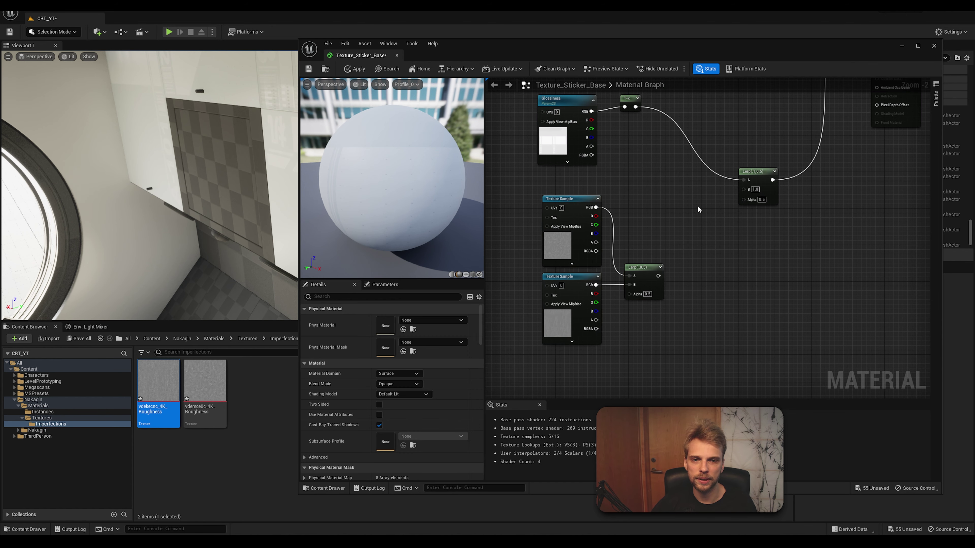
left_click_drag(658, 275, 744, 189)
right_click_drag(751, 165, 755, 203)
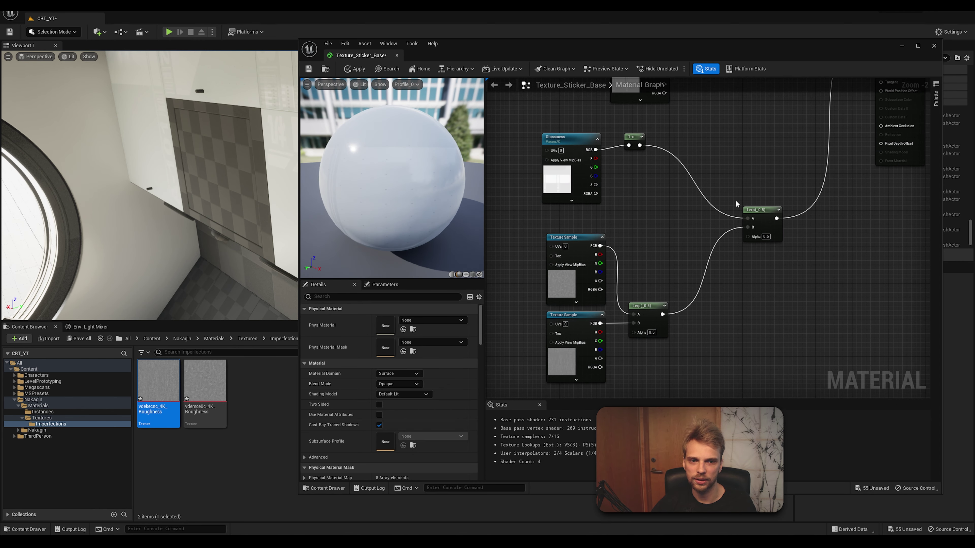
right_click_drag(724, 154, 678, 220)
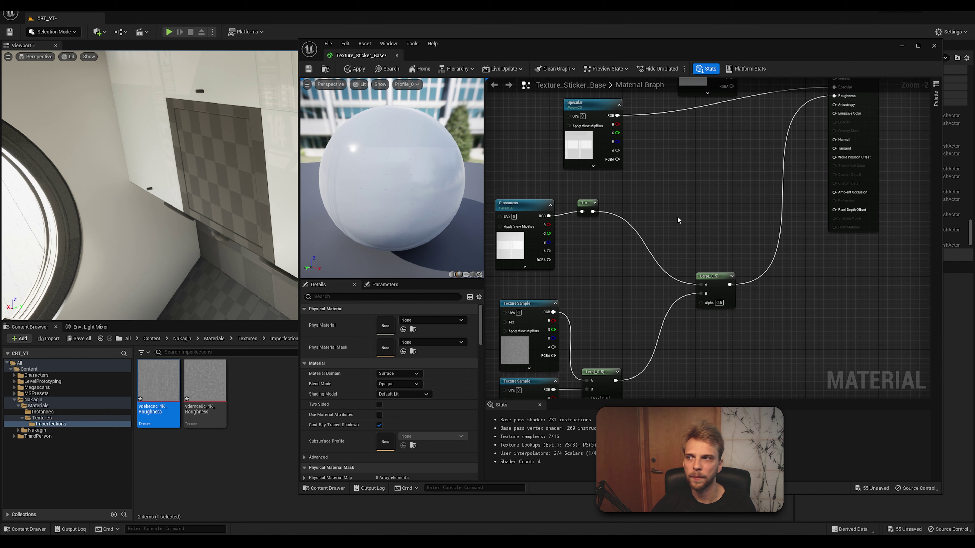
Save the material and inspect the blended roughness on the preview sphere and on the surfaces in the level.
left_click_drag(303, 151, 379, 161)
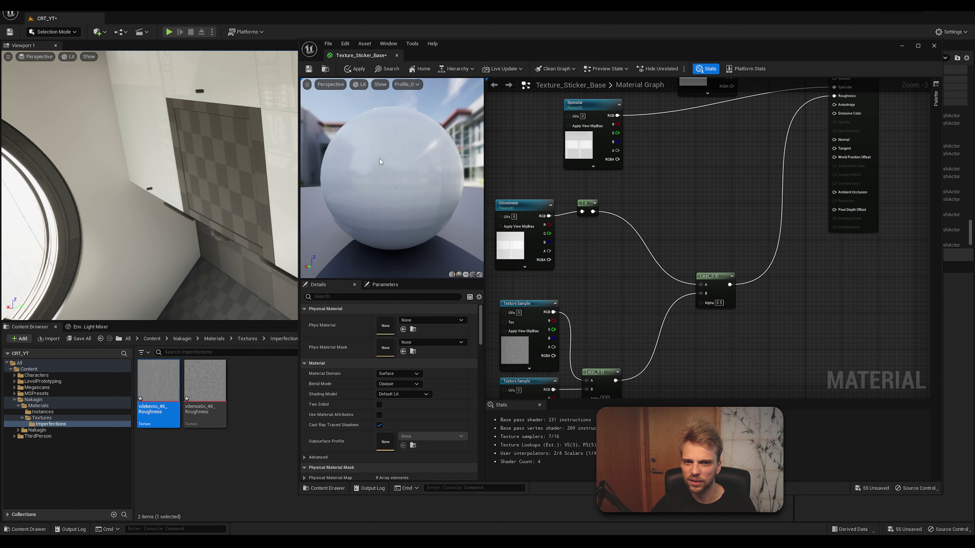
left_click_drag(469, 211, 472, 208)
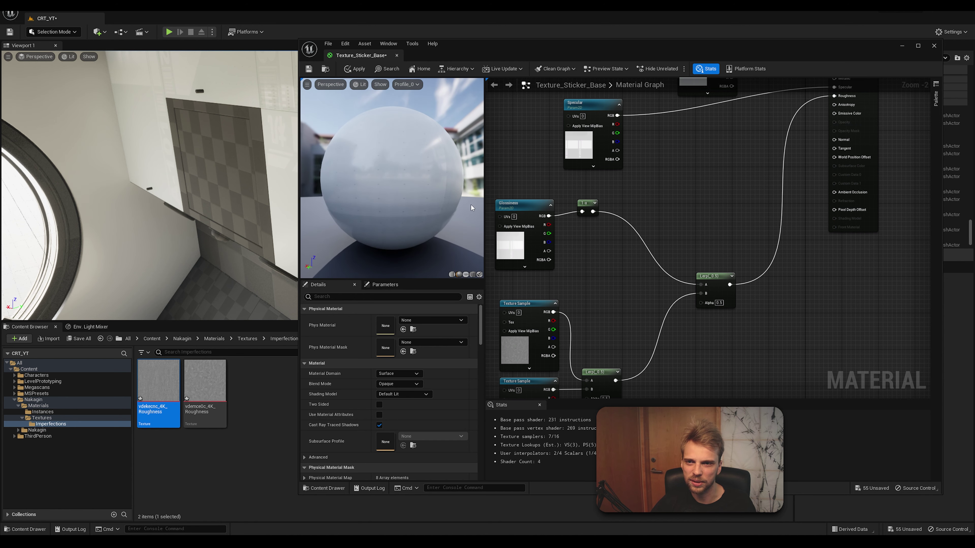
left_click(309, 69)
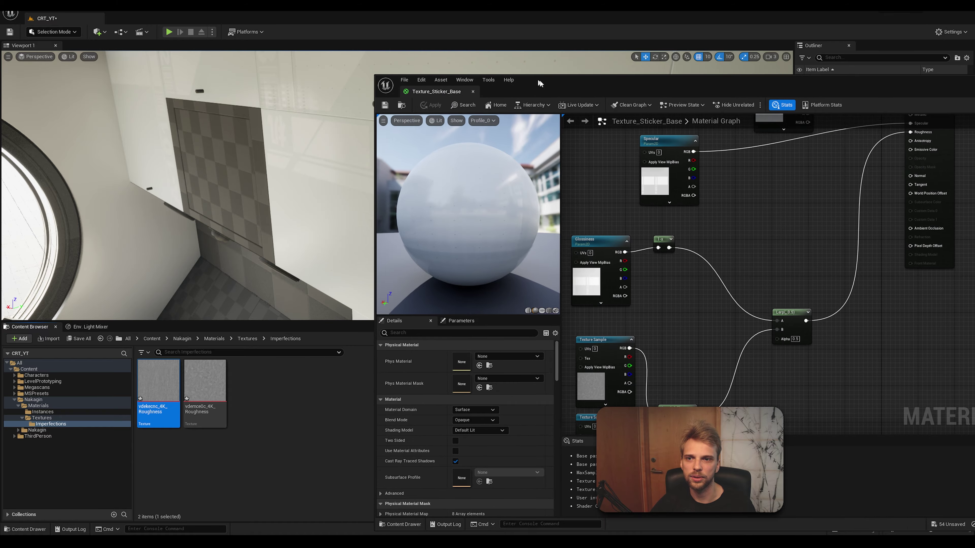
left_click_drag(459, 46, 674, 209)
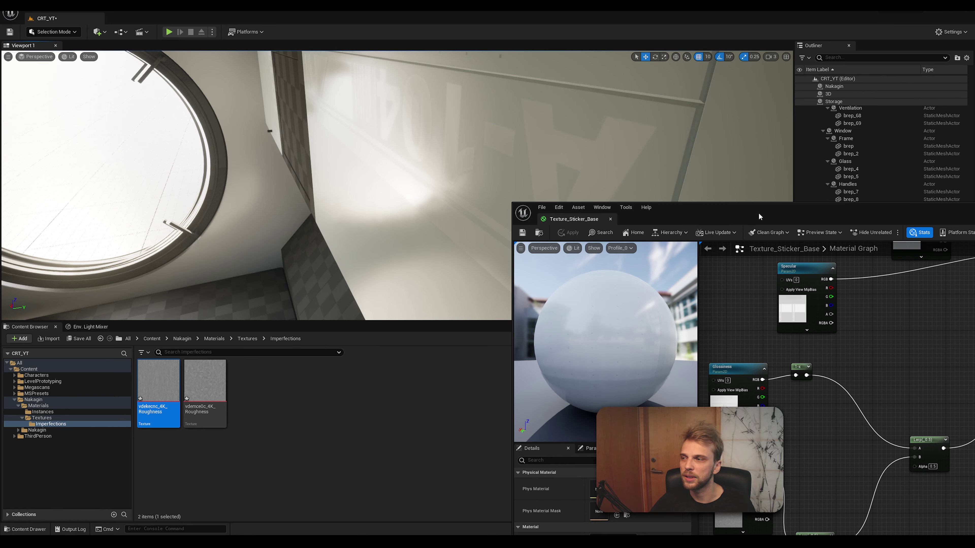
left_click_drag(758, 213, 461, 50)
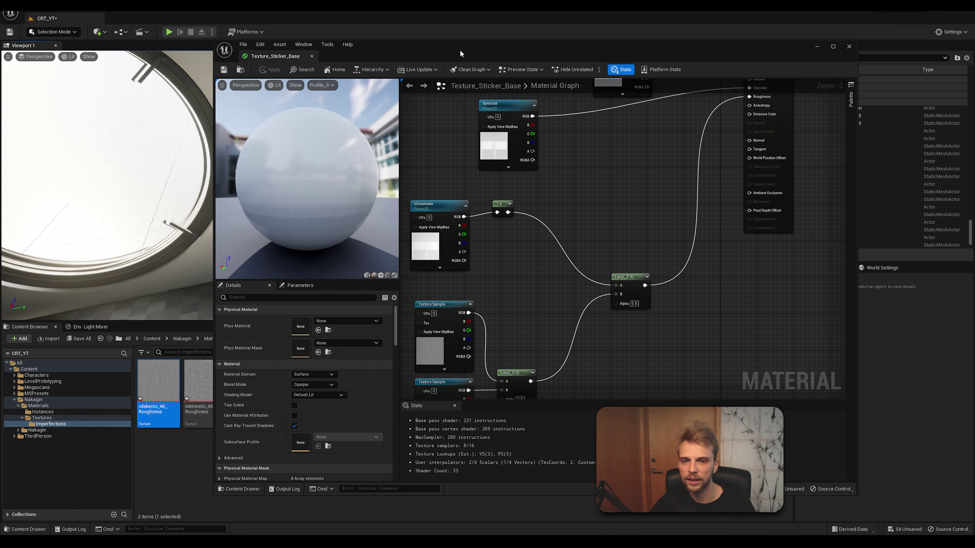
Set the Alpha of the roughness Lerp to 1 and save the material.
right_click_drag(613, 250, 658, 176)
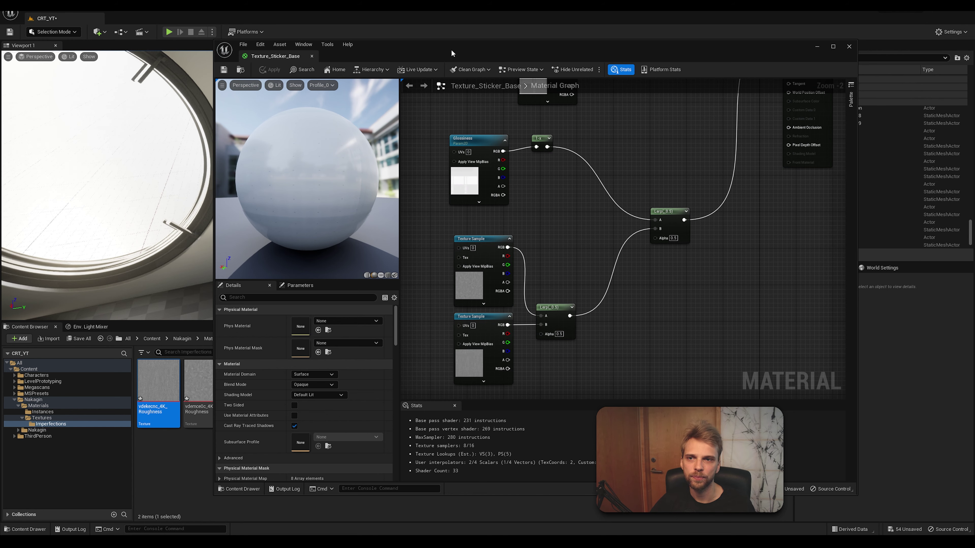
left_click_drag(451, 49, 556, 46)
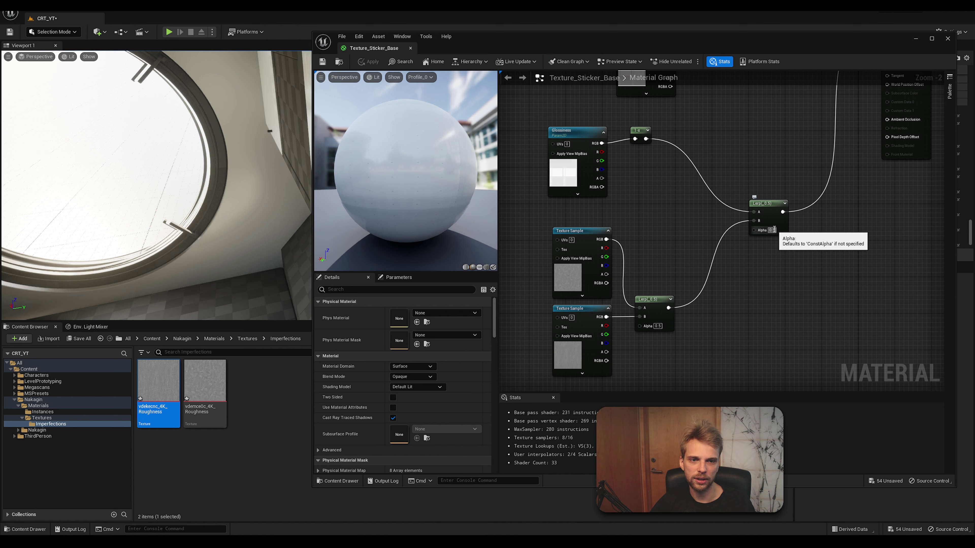
type("1")
key("Return")
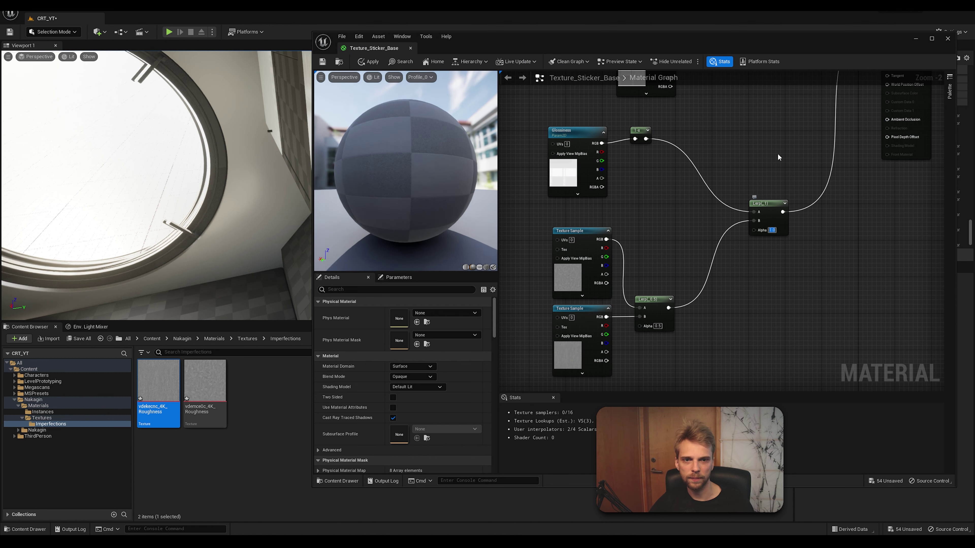
left_click(322, 62)
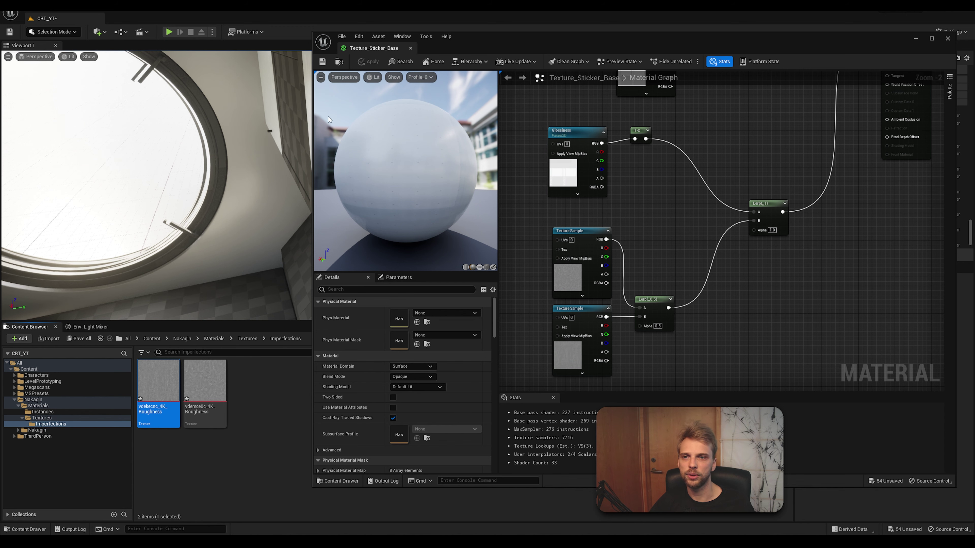
Narrow the material editor window and examine the imperfections on the cabinet panels in the level viewport.
left_click_drag(314, 132, 495, 132)
right_click_drag(387, 198, 489, 213)
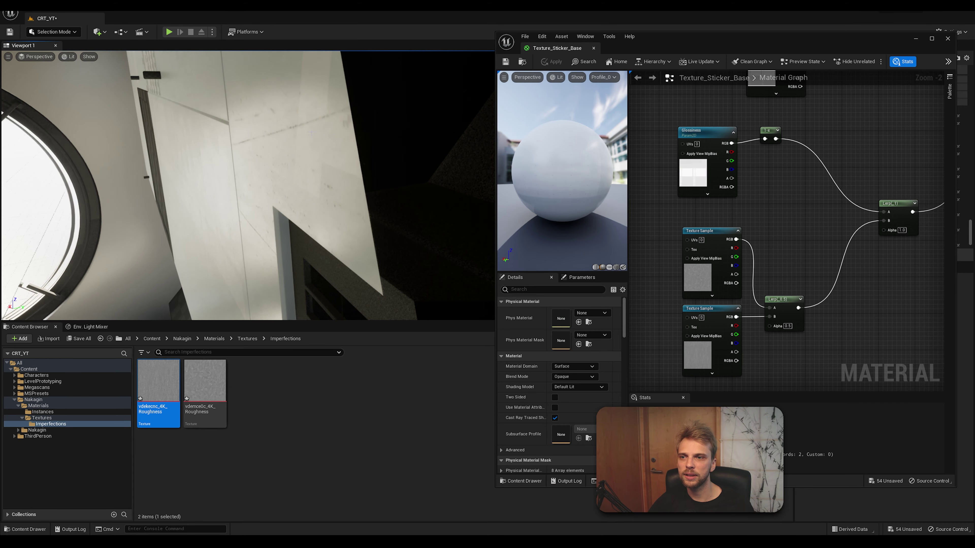
right_click_drag(290, 139, 252, 151)
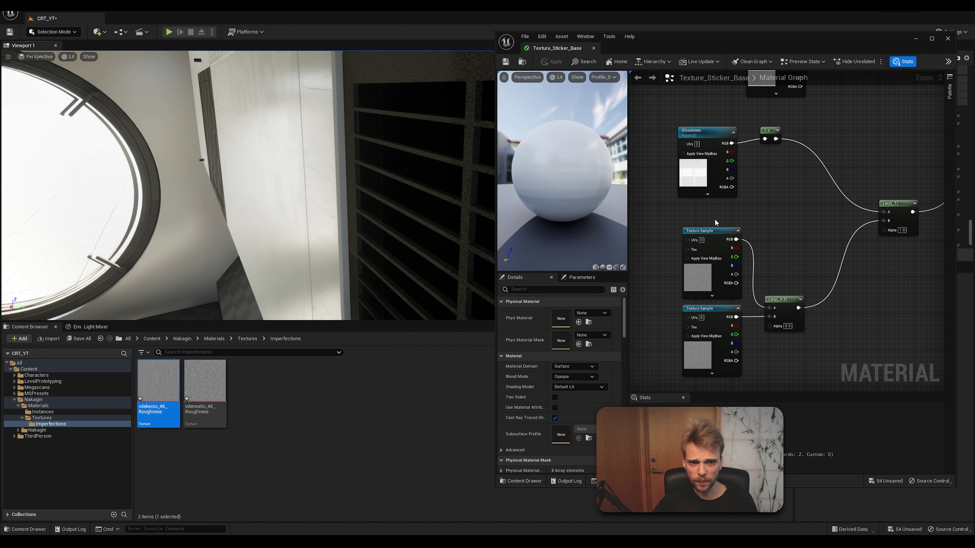
Shift the imperfection nodes and the Glossiness and 1-x nodes farther from the roughness Lerp to make room between them.
left_click_drag(831, 379, 671, 240)
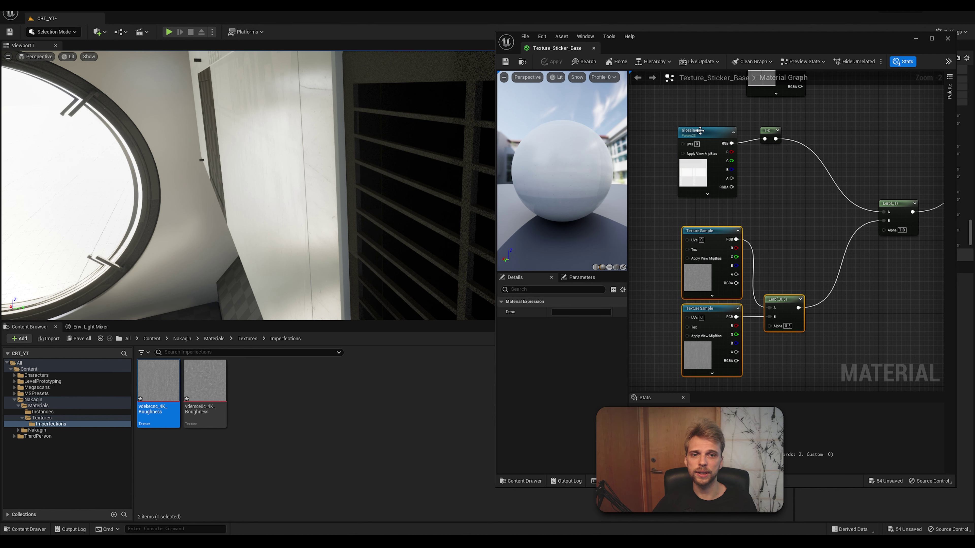
left_click_drag(705, 133, 705, 128)
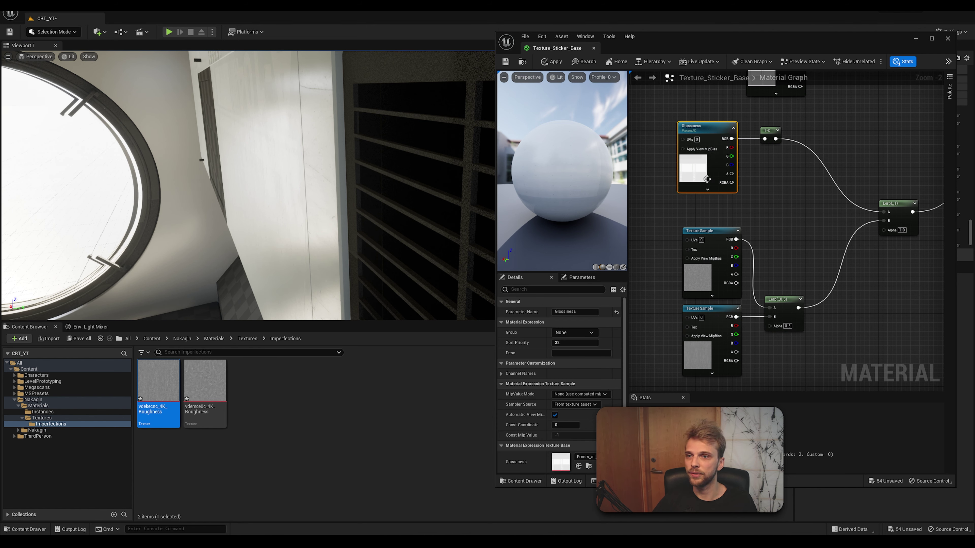
left_click_drag(820, 355, 681, 237)
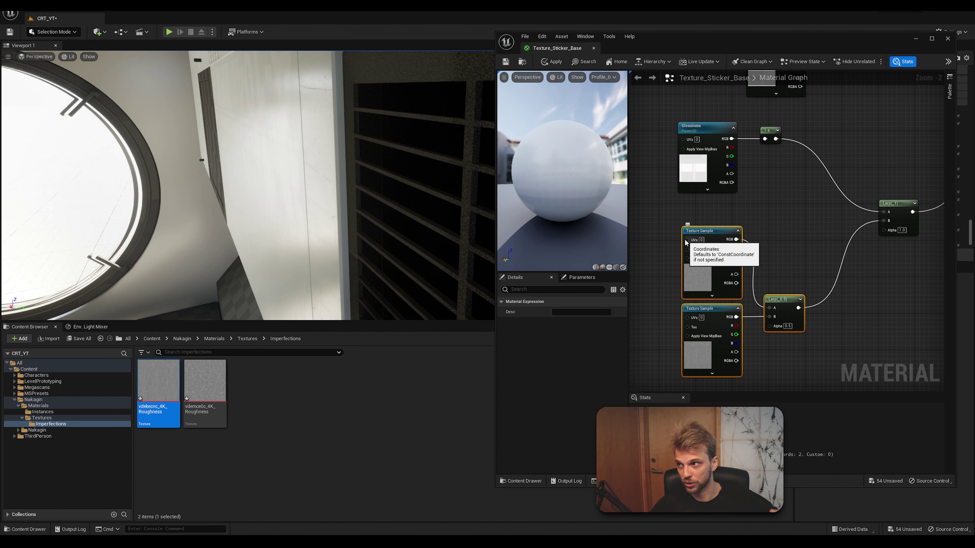
left_click(819, 216)
left_click_drag(823, 359, 668, 234)
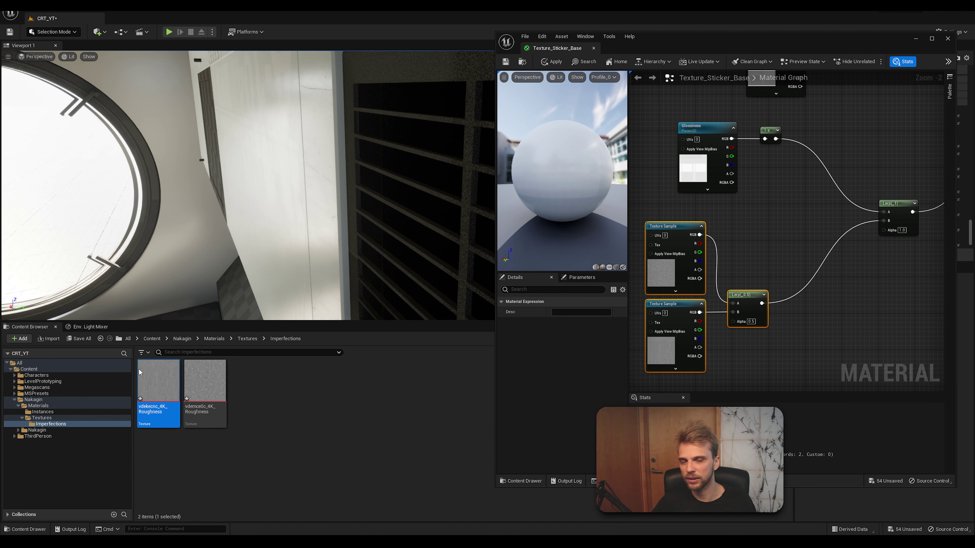
left_click(801, 204)
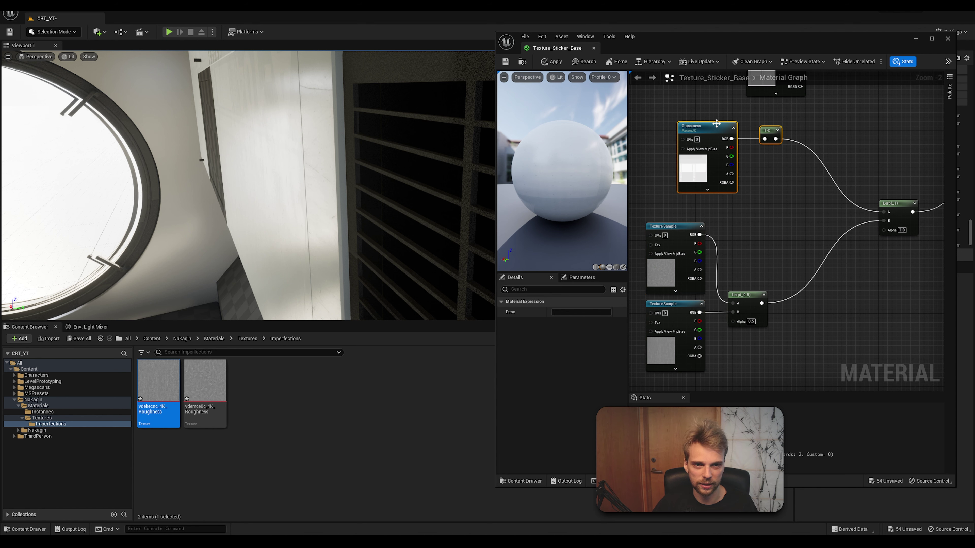
left_click_drag(836, 154, 729, 122)
Create an Add node from the 1-x output and place it just before the roughness Lerp.
left_click_drag(771, 131, 797, 229)
left_click(736, 138)
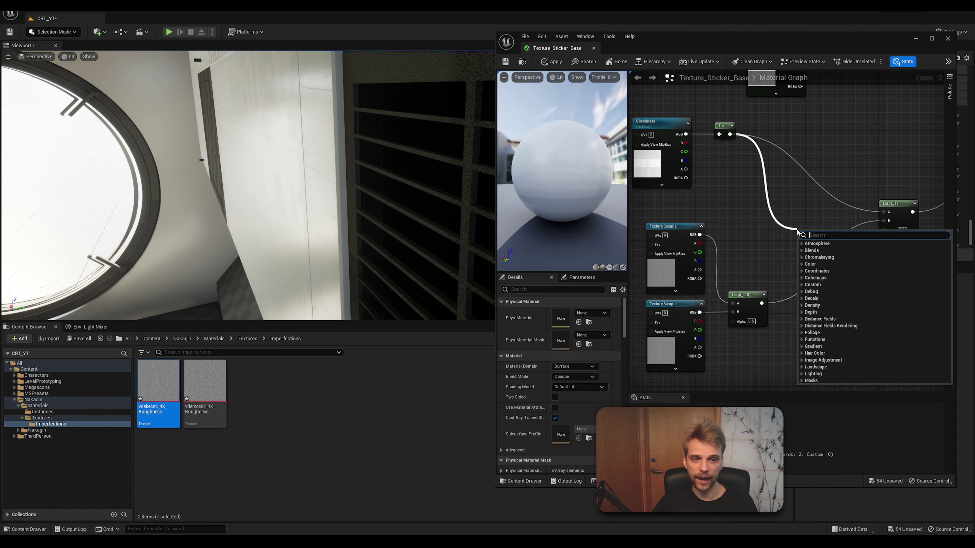
type("+")
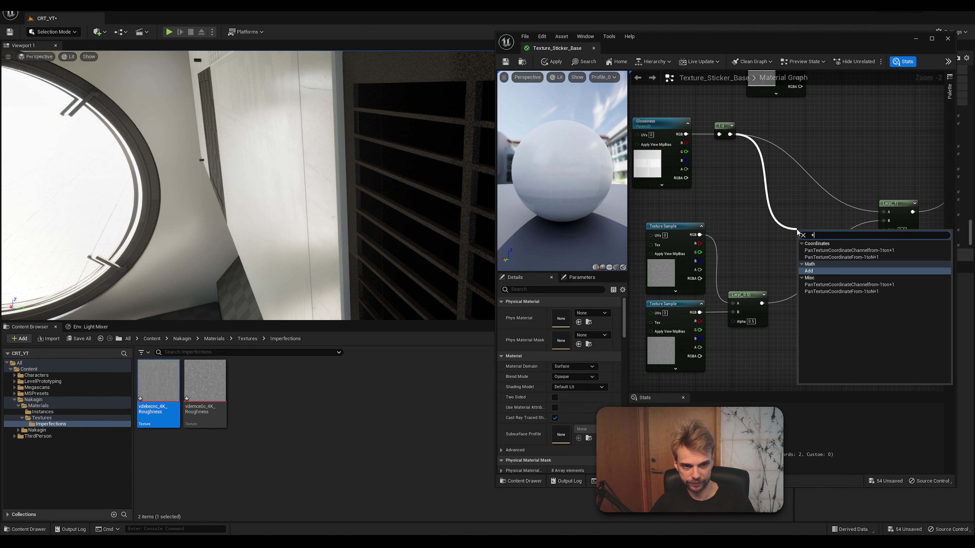
left_click(810, 271)
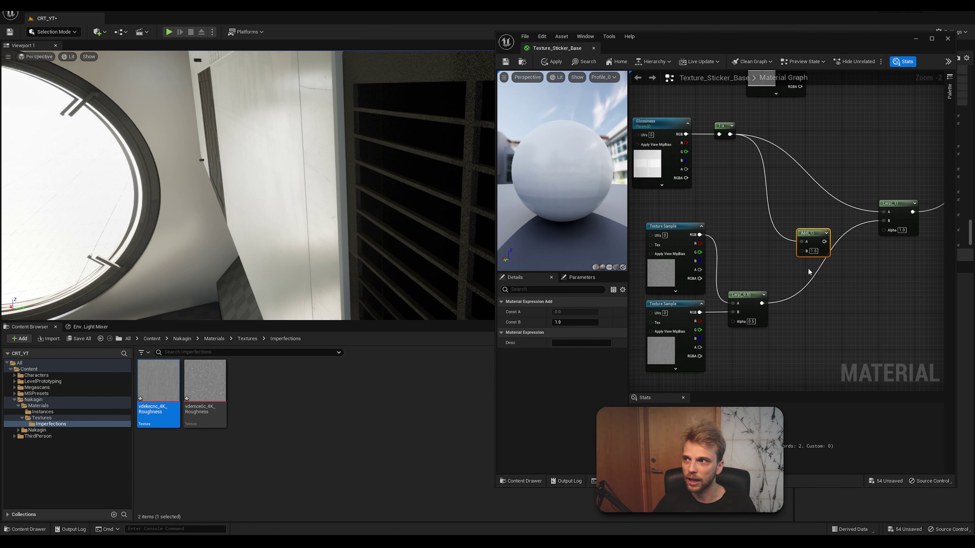
left_click_drag(815, 229, 800, 209)
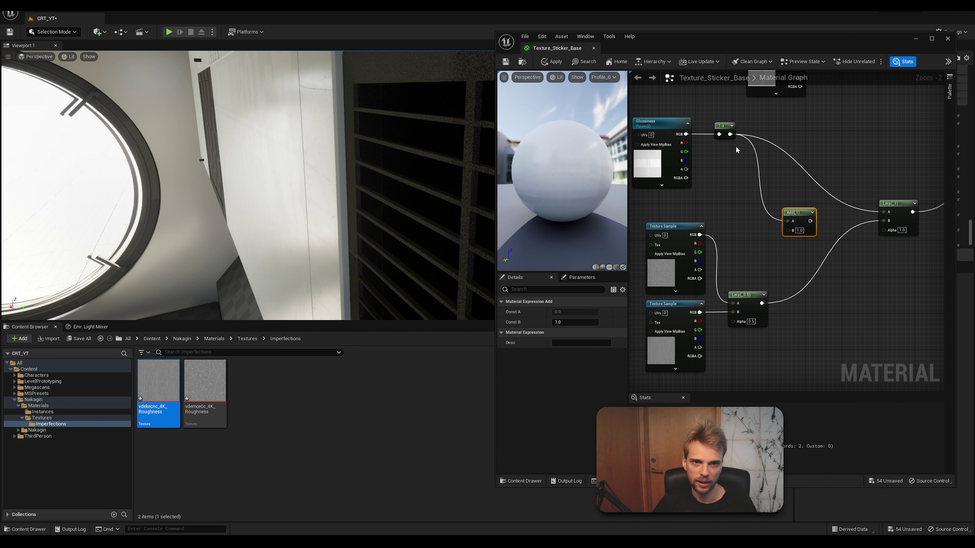
Connect the imperfections Lerp output to the Add node's B input and move the Add node slightly up.
right_click_drag(735, 146, 758, 148)
left_click_drag(758, 191, 644, 122)
left_click(742, 115)
left_click_drag(745, 129, 740, 129)
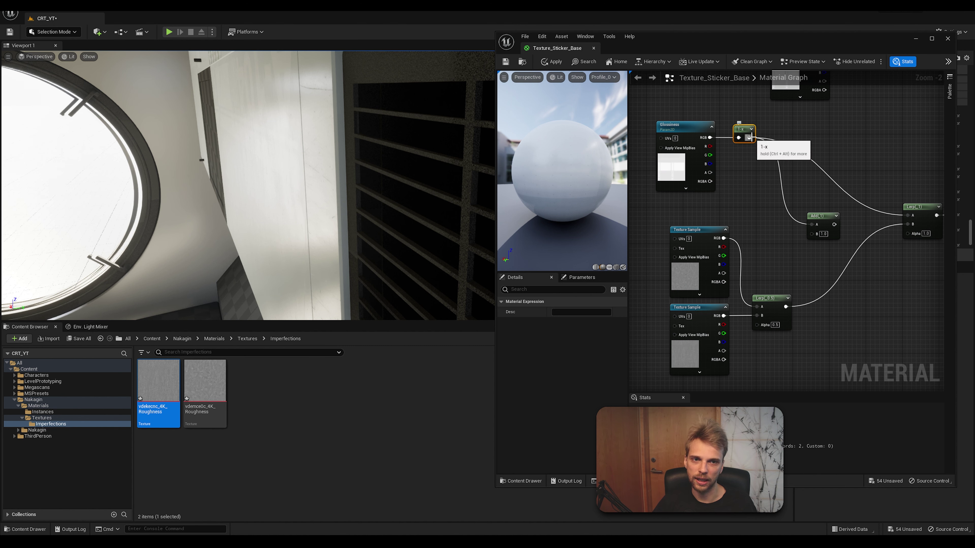
left_click(779, 291)
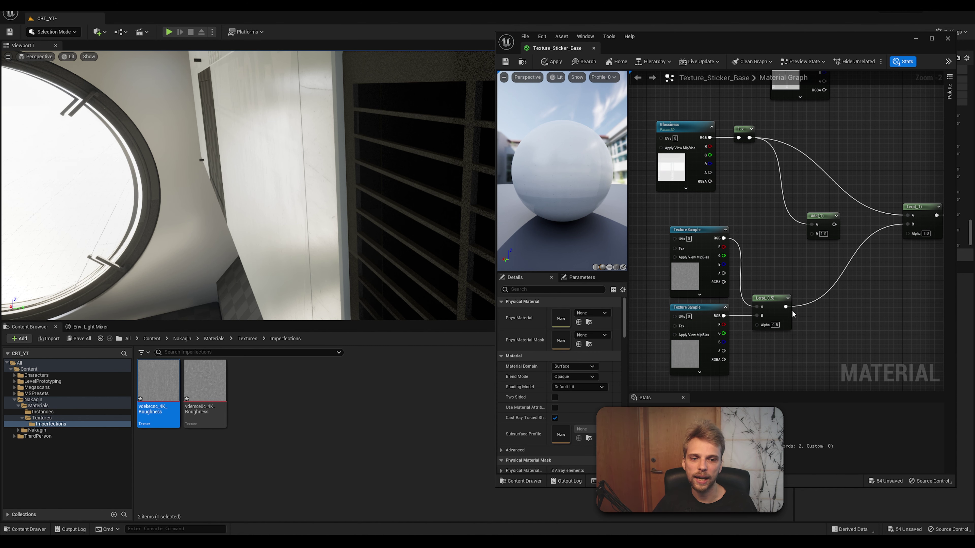
left_click_drag(786, 306, 811, 234)
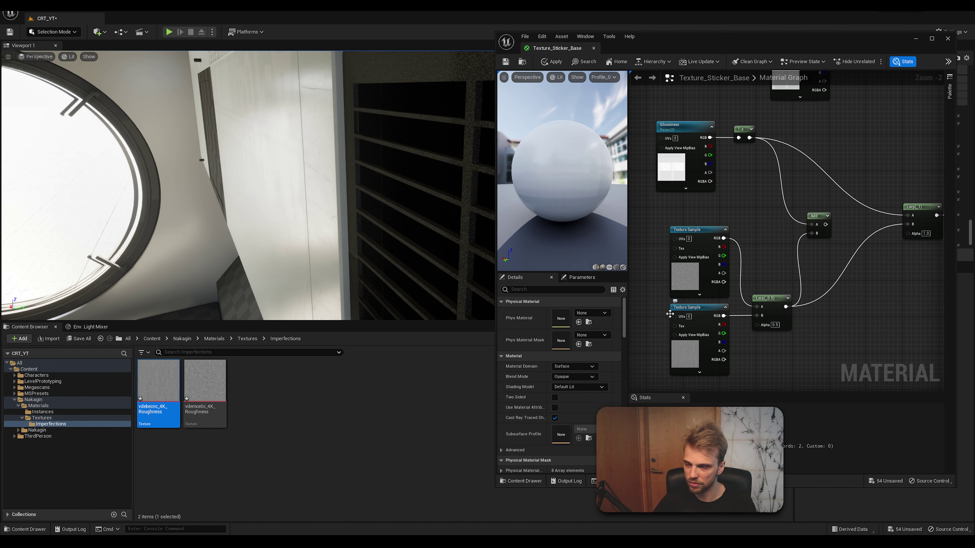
left_click_drag(824, 217, 828, 202)
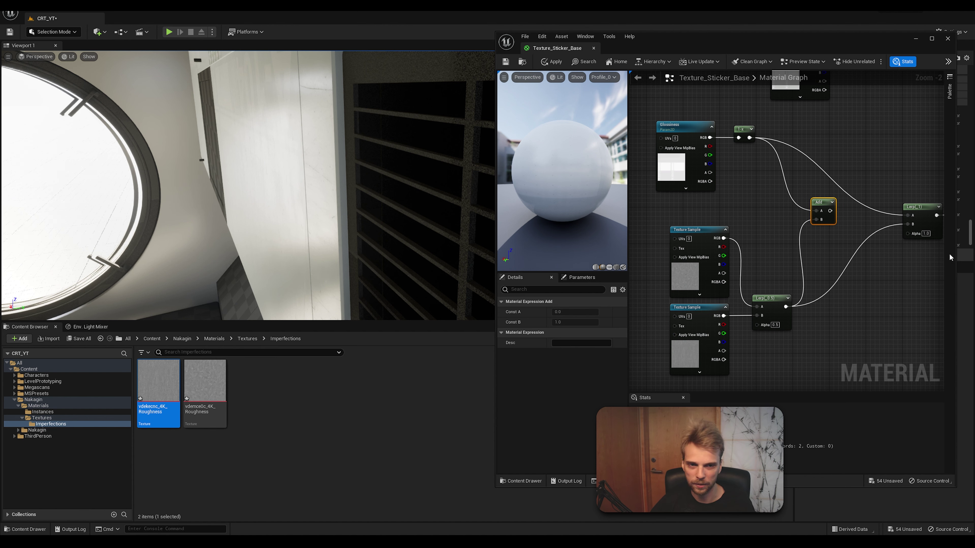
Connect the Add node's output to the roughness Lerp's B input and align the Add node with it.
left_click_drag(828, 205, 830, 213)
right_click_drag(830, 212, 696, 185)
left_click_drag(693, 189, 769, 194)
right_click_drag(748, 203, 799, 165)
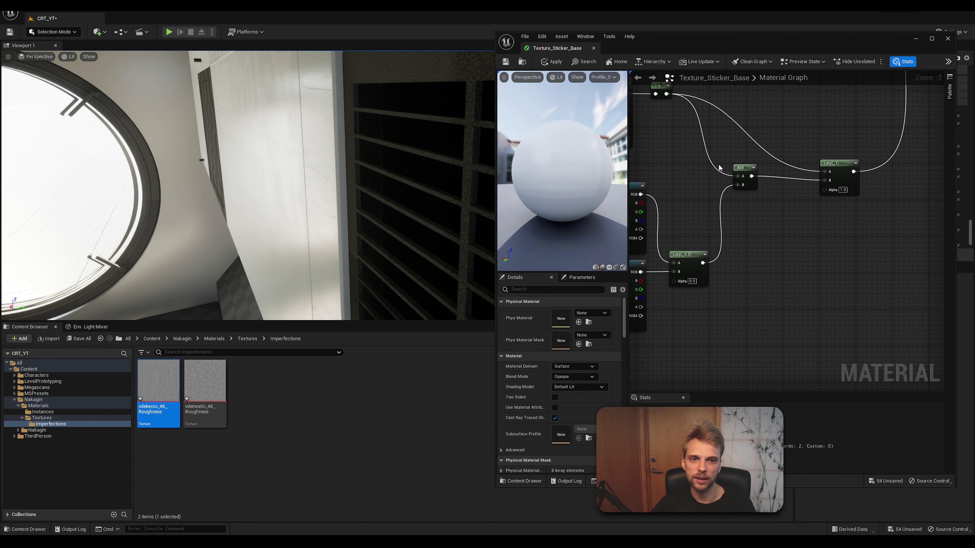
left_click_drag(742, 168, 752, 172)
Review the roughness network from the Glossiness and imperfection textures through the Add and Lerp nodes to the material output.
right_click_drag(714, 239, 857, 291)
left_click(835, 194)
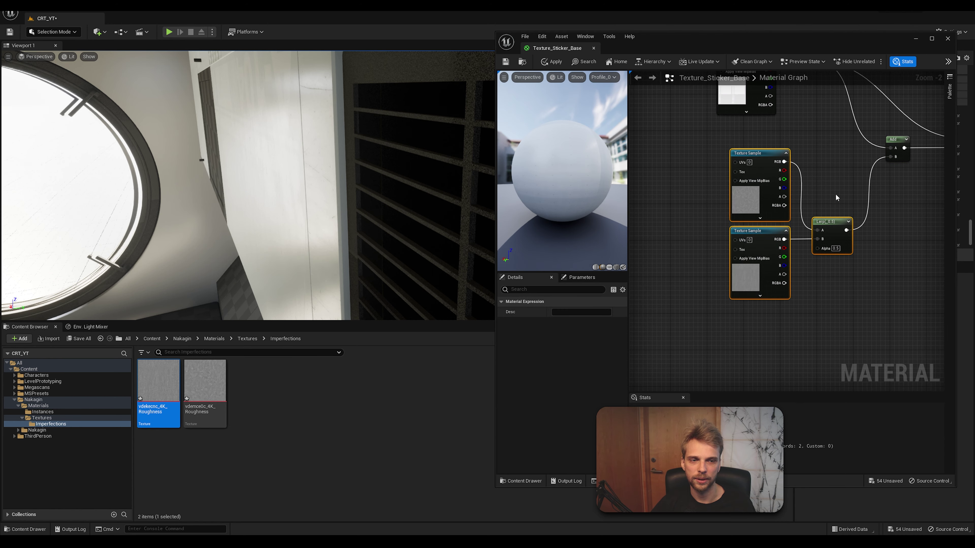
right_click_drag(836, 193, 769, 244)
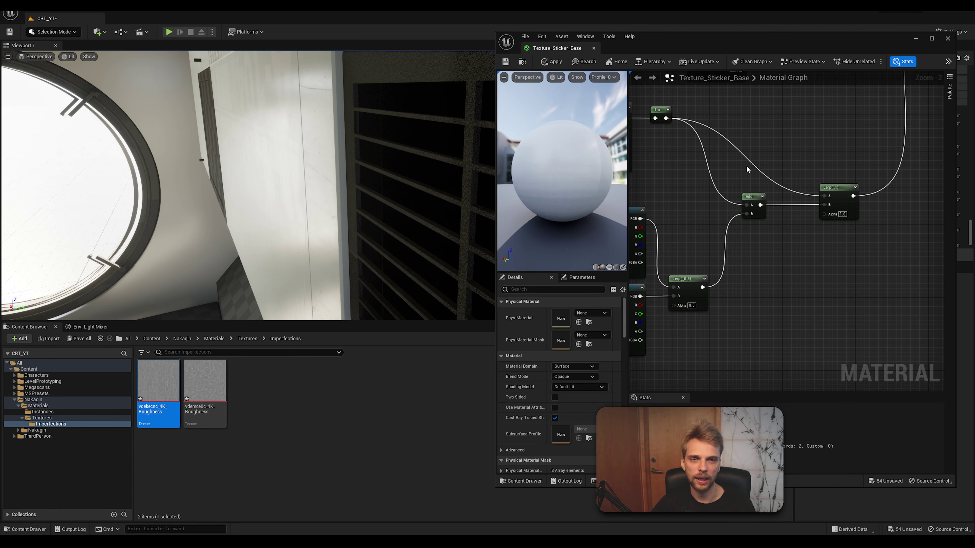
scroll(741, 175, "down", 1)
right_click_drag(741, 174, 830, 163)
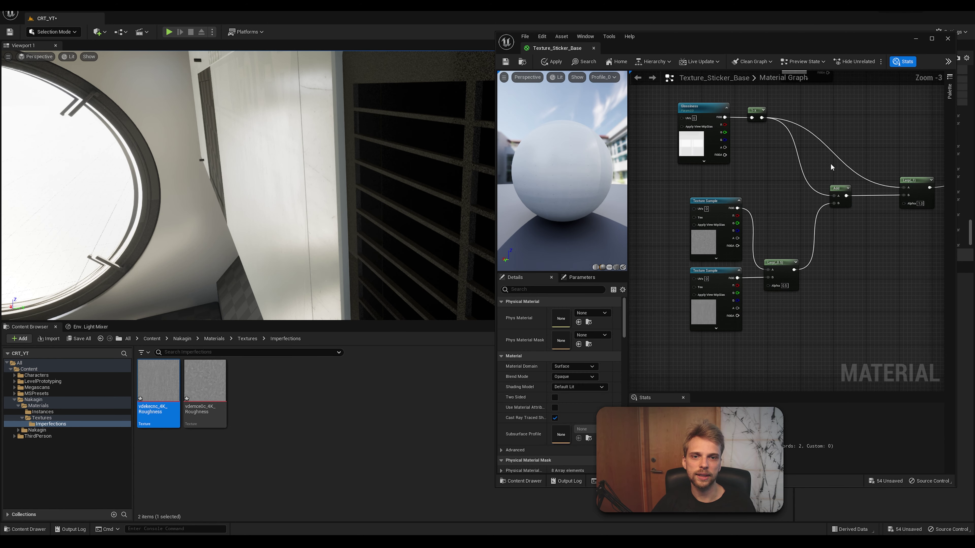
scroll(752, 196, "down", 2)
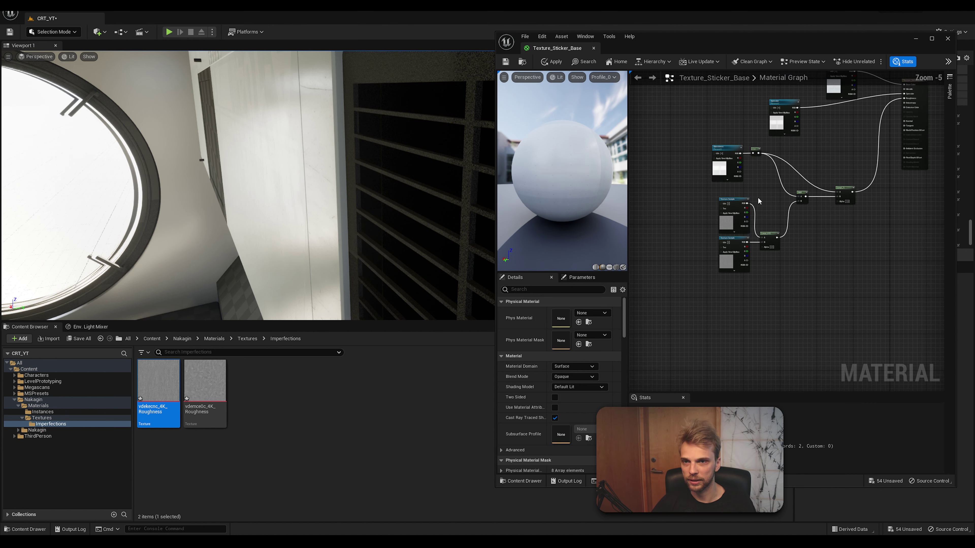
right_click_drag(795, 179, 799, 219)
scroll(747, 205, "up", 2)
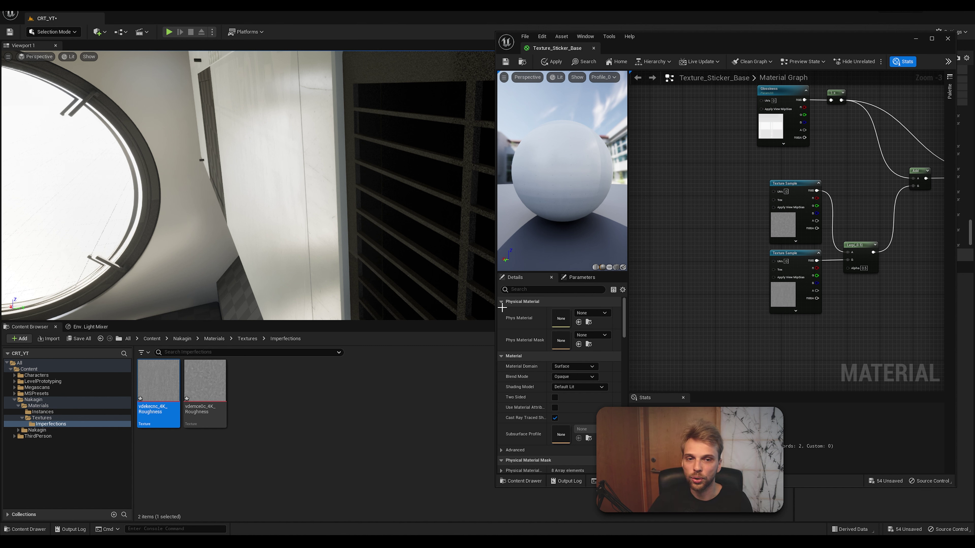
right_click_drag(689, 208, 726, 196)
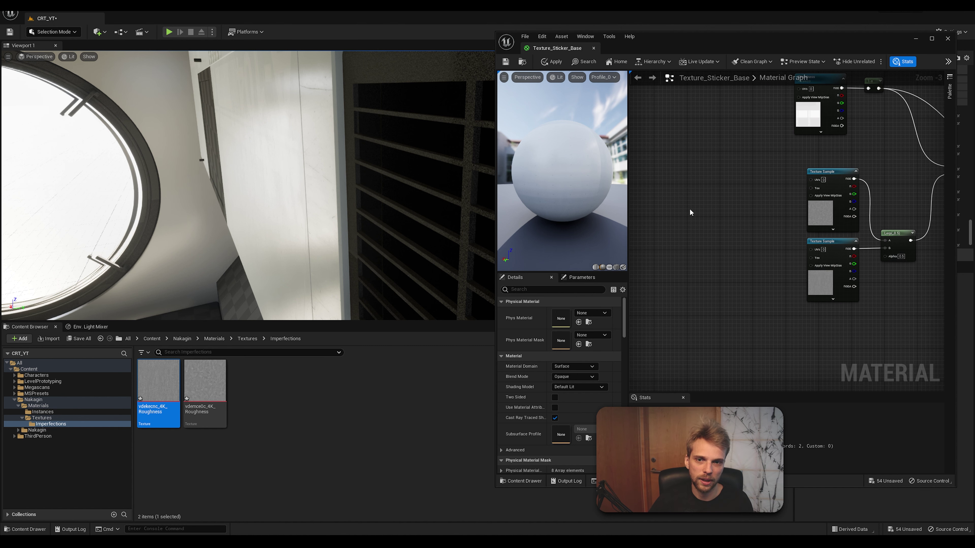
Add a TextureCoordinate node beside the two imperfection Texture Samples and place a duplicate of it directly below.
right_click(729, 207)
key("Escape")
scroll(822, 181, "up", 2)
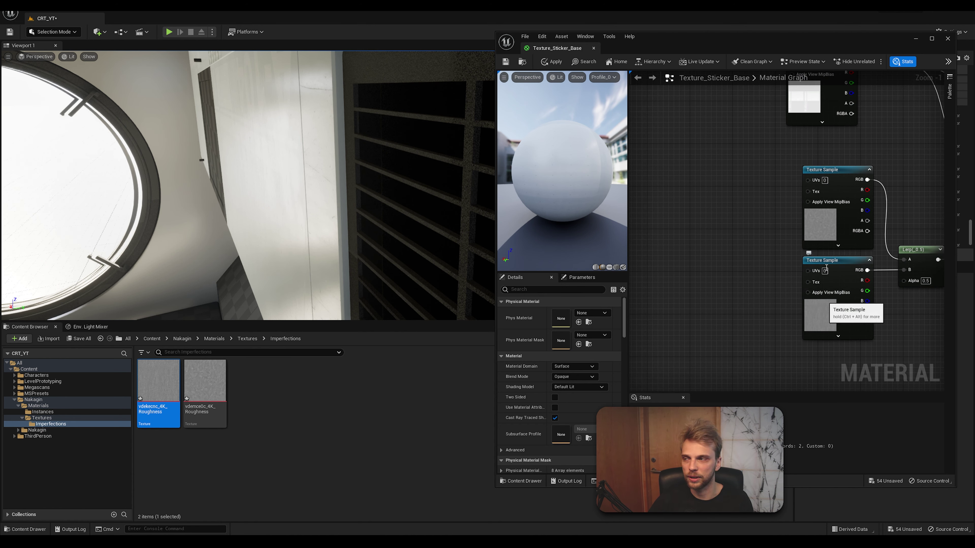
right_click(693, 214)
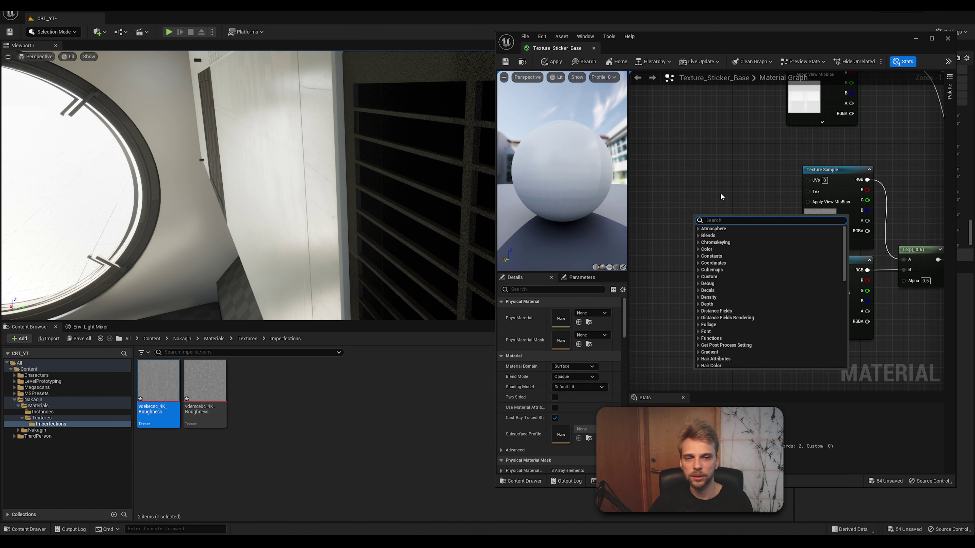
type("yrc")
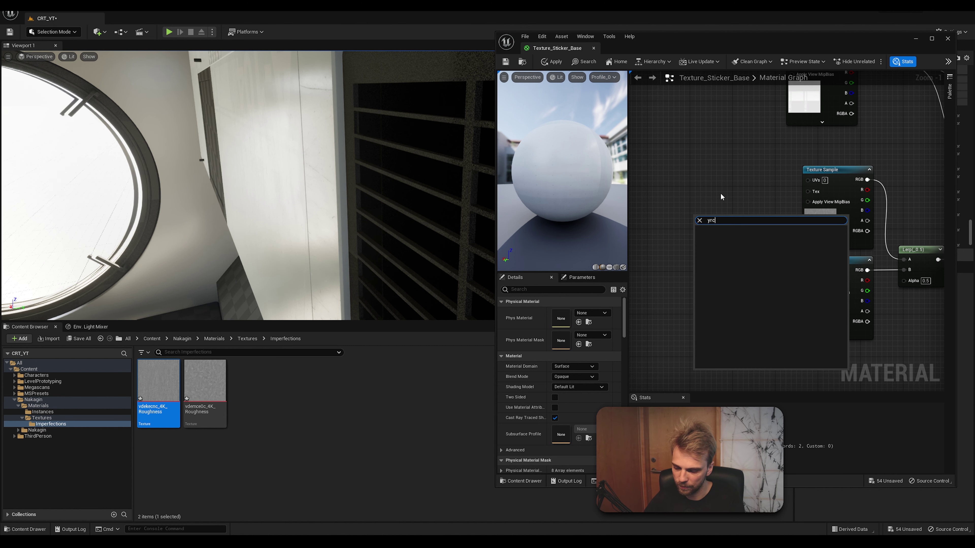
key("BackSpace")
key("BackSpace")
key("BackSpace")
key("BackSpace")
key("BackSpace")
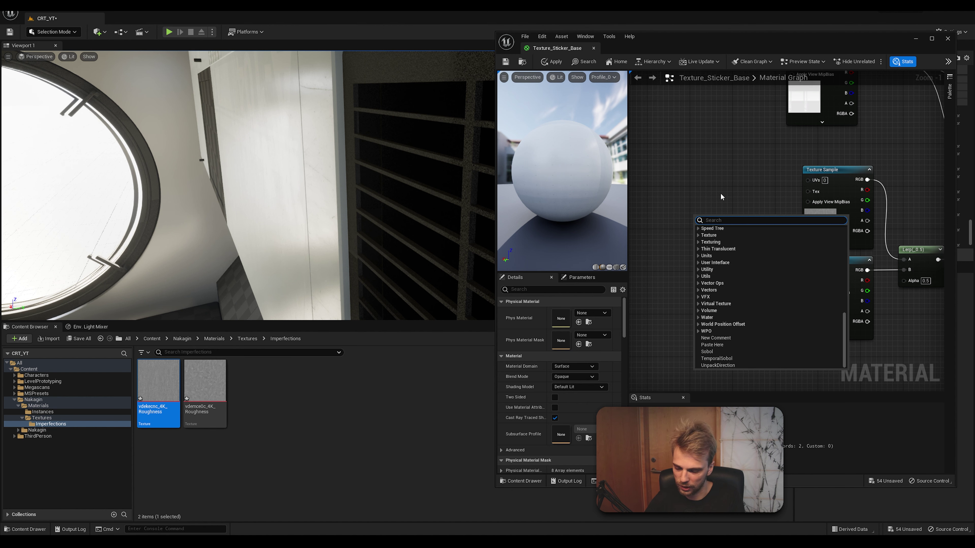
type("texture coo")
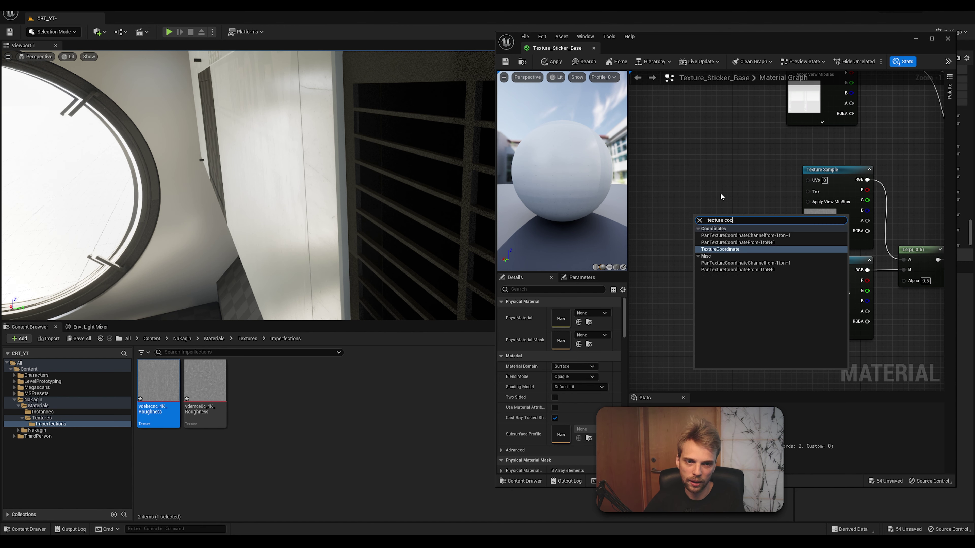
left_click(727, 249)
left_click_drag(723, 217, 677, 204)
key("ctrl+d")
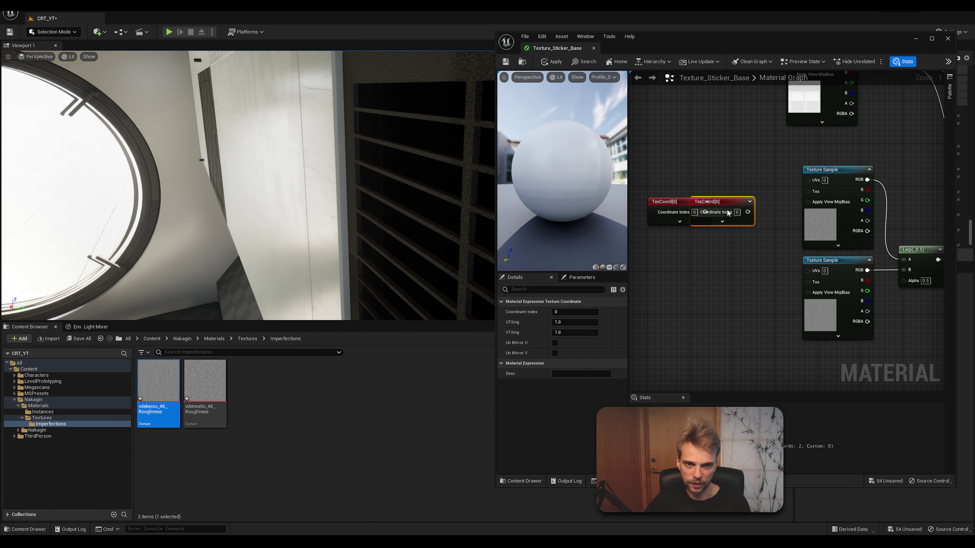
left_click_drag(691, 246, 669, 299)
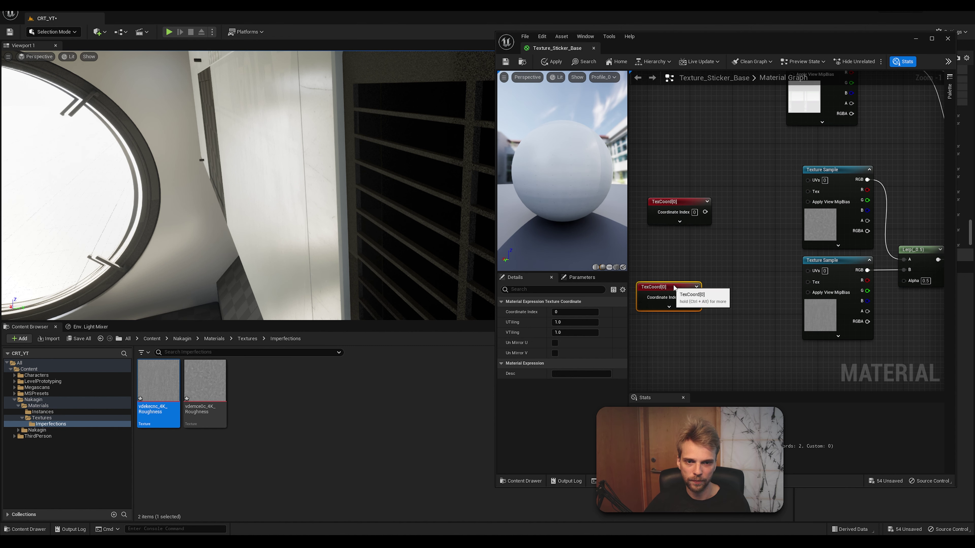
Create a Multiply node from the upper TexCoord and connect its output to the upper imperfection Texture Sample's UVs.
left_click_drag(705, 212, 744, 244)
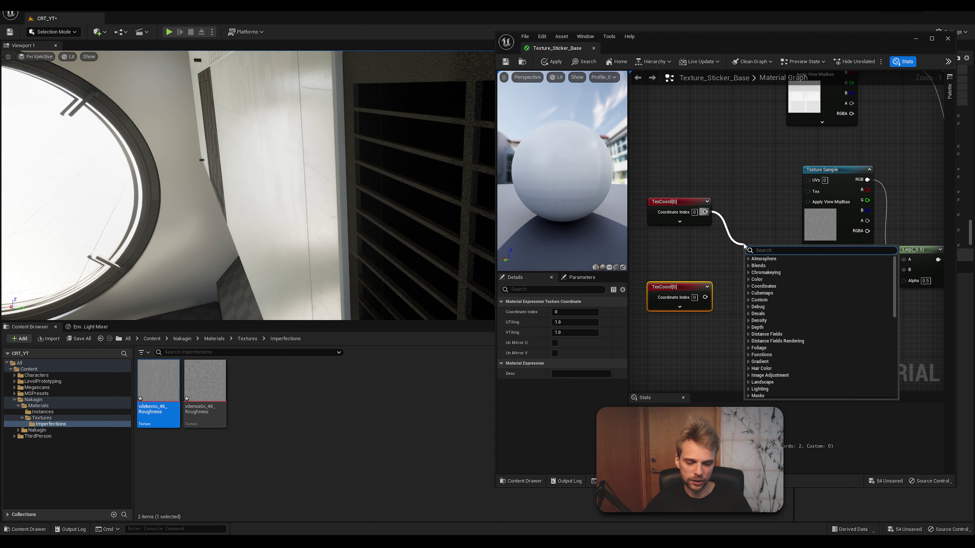
type("multiply")
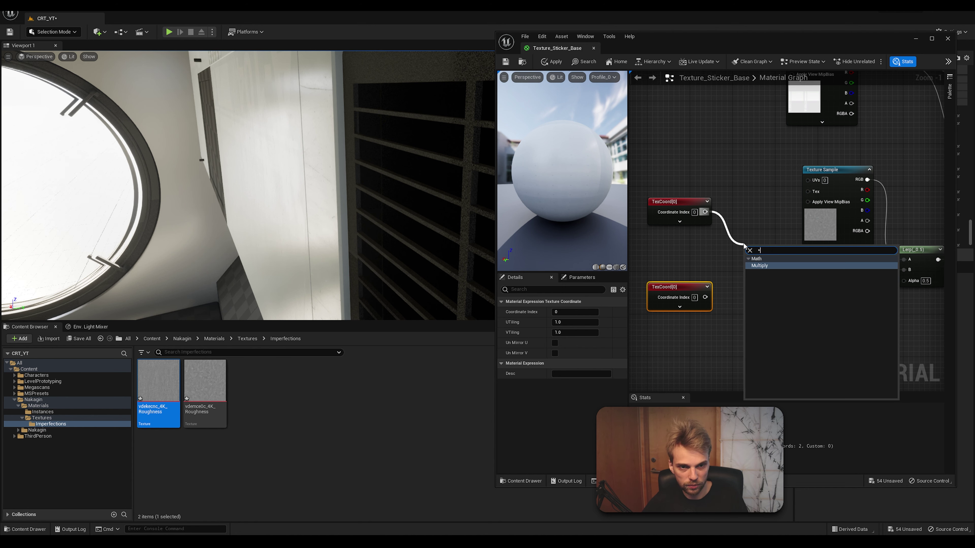
key("Return")
left_click_drag(767, 244, 806, 180)
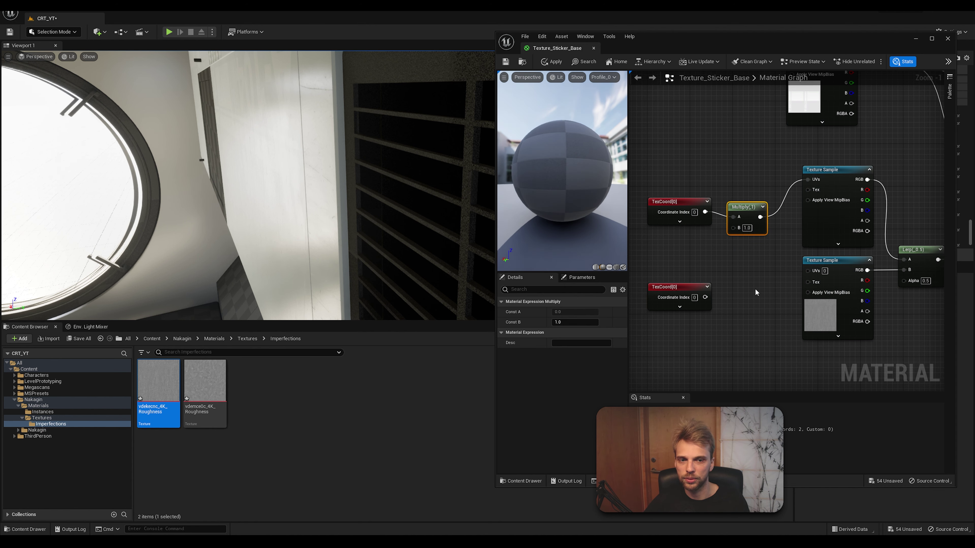
Link the lower TexCoord through a new Multiply node to the lower imperfection texture's UVs, and move both nodes up closer to the upper pair.
left_click(689, 287)
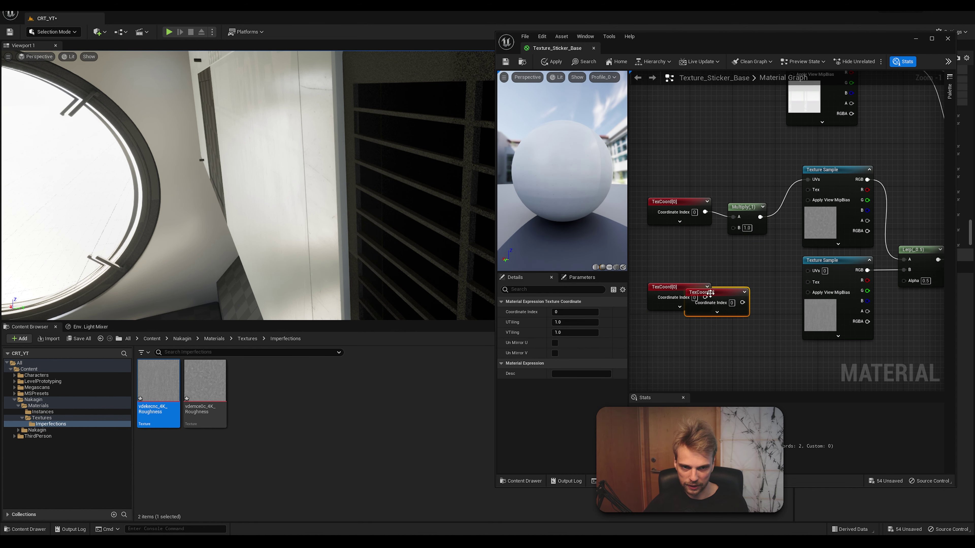
left_click(724, 297)
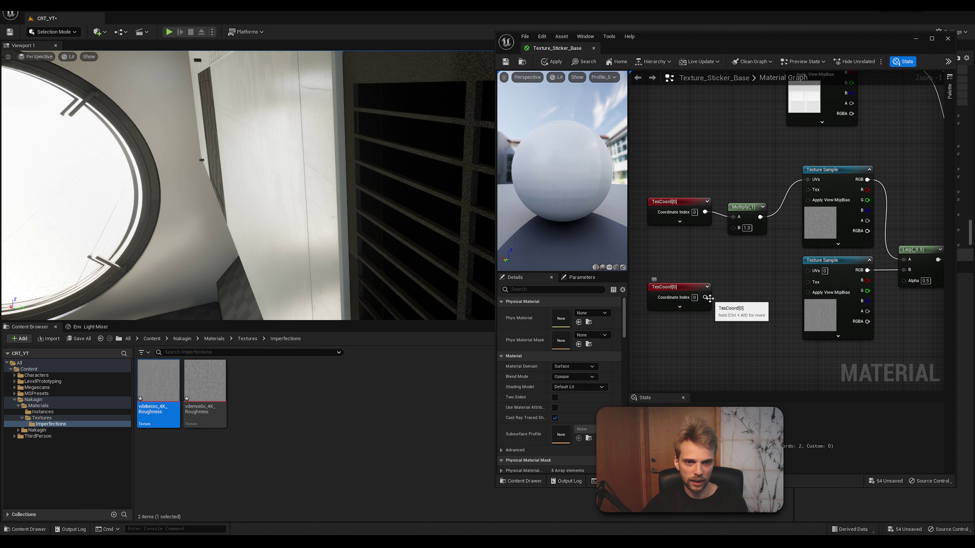
left_click_drag(705, 297, 808, 270)
type("multiply")
key("Return")
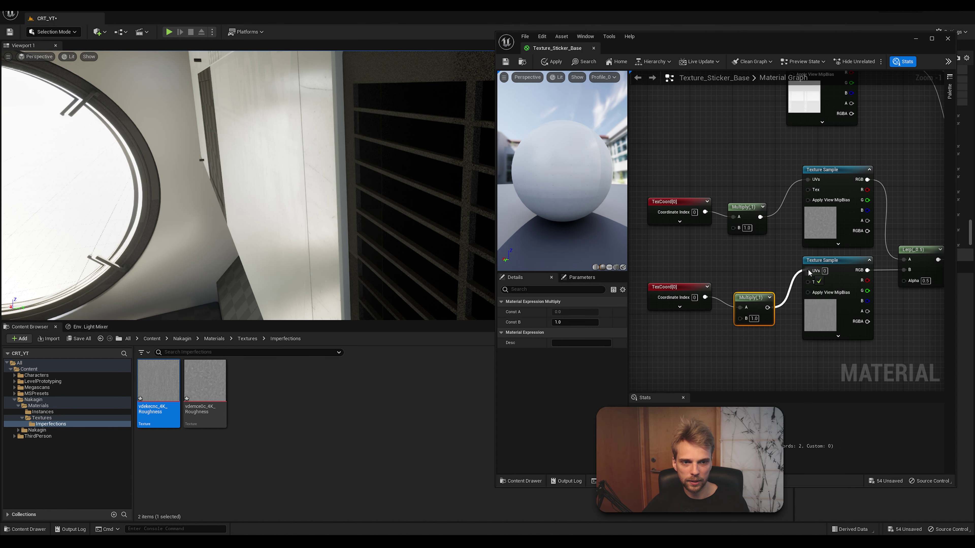
left_click(735, 268)
left_click_drag(751, 297, 746, 271)
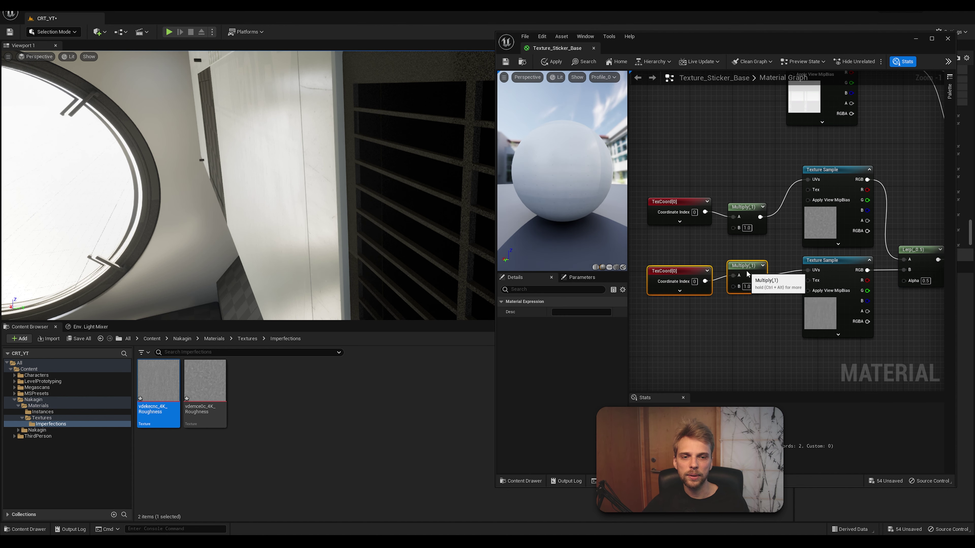
Add two Constant nodes and connect one to the B input of each tiling Multiply node.
left_click(670, 247)
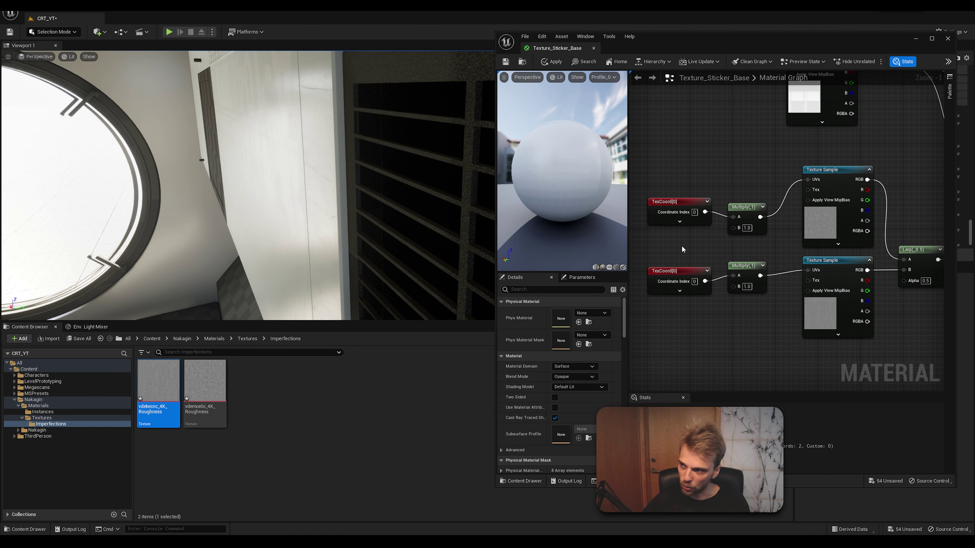
left_click(682, 248)
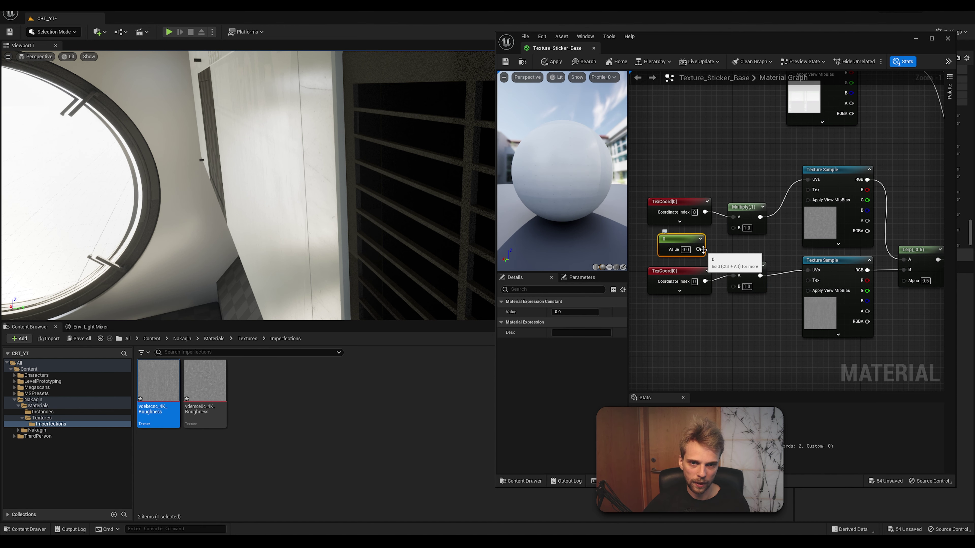
left_click_drag(702, 249, 733, 228)
left_click(687, 317)
left_click(689, 328)
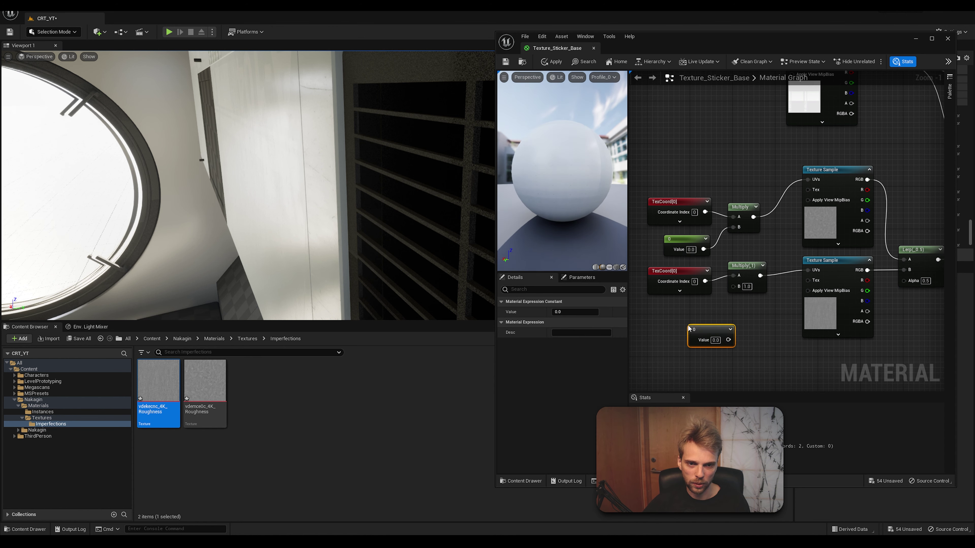
left_click_drag(728, 340, 733, 287)
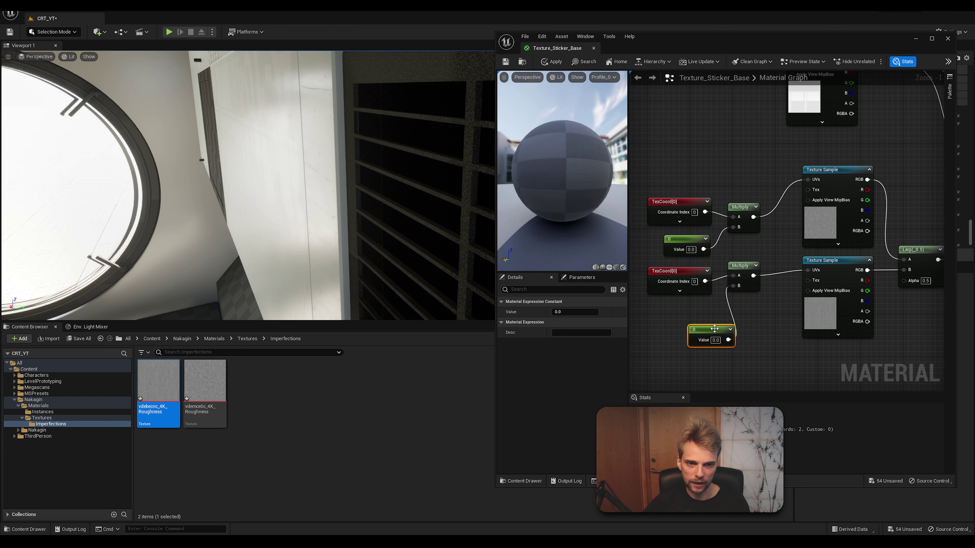
Convert the upper Multiply node's constant to a parameter named Fingerprint Tiling.
right_click(687, 242)
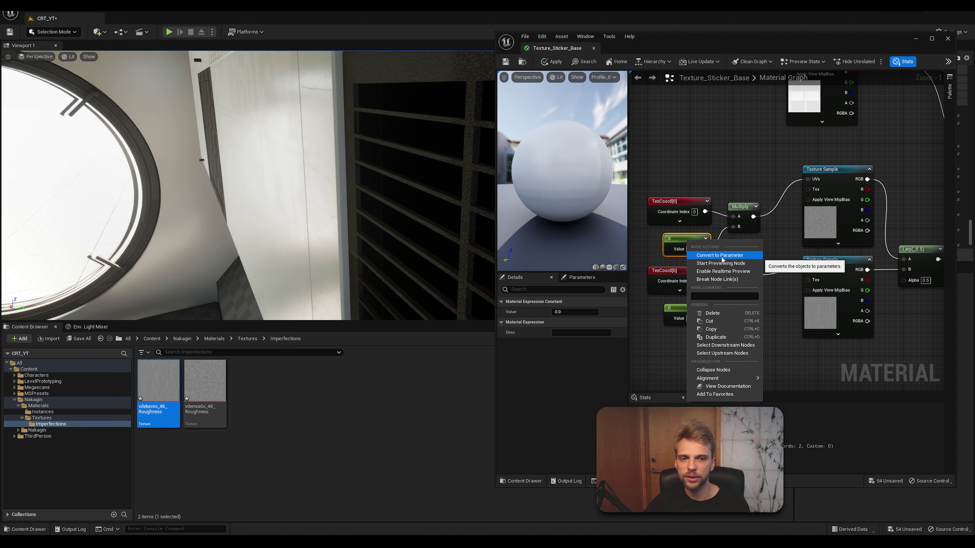
left_click(713, 255)
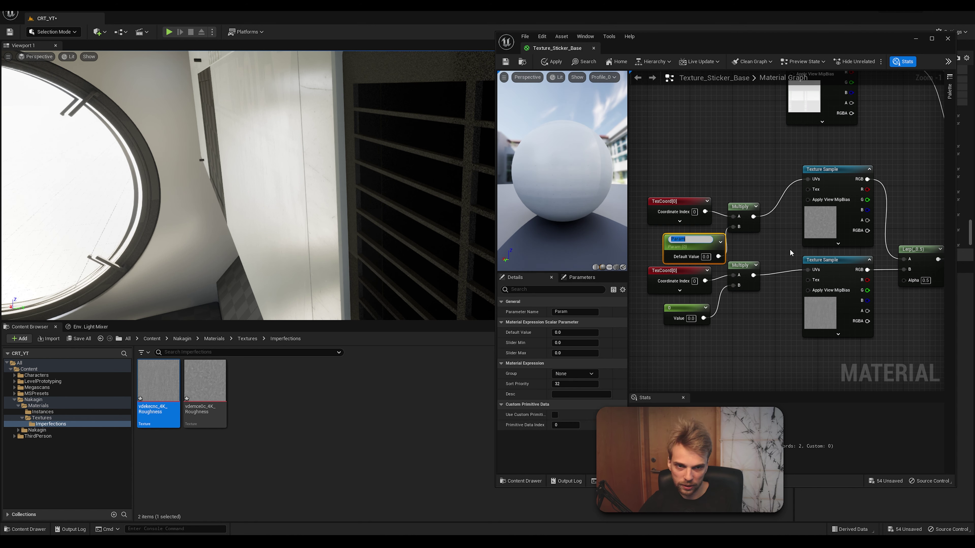
type("Fin")
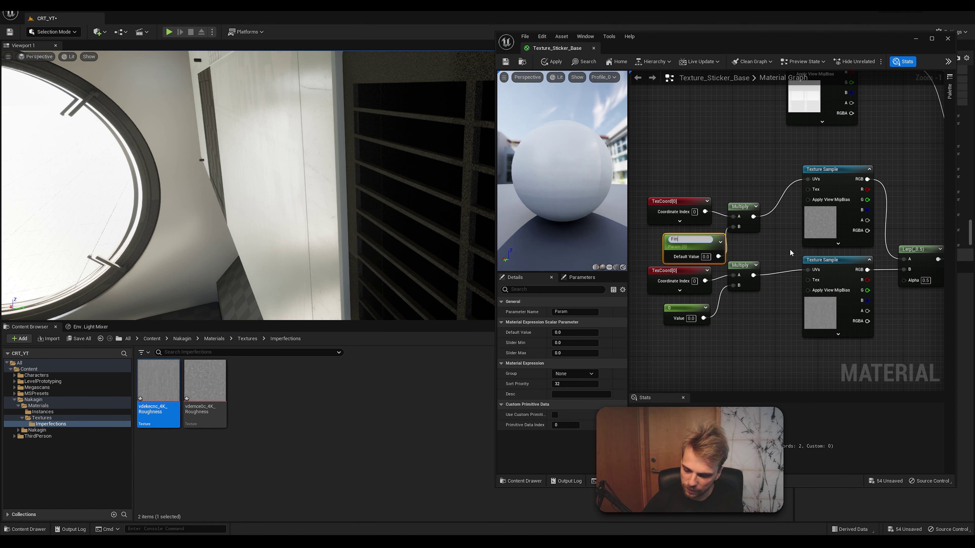
type("gerprint T")
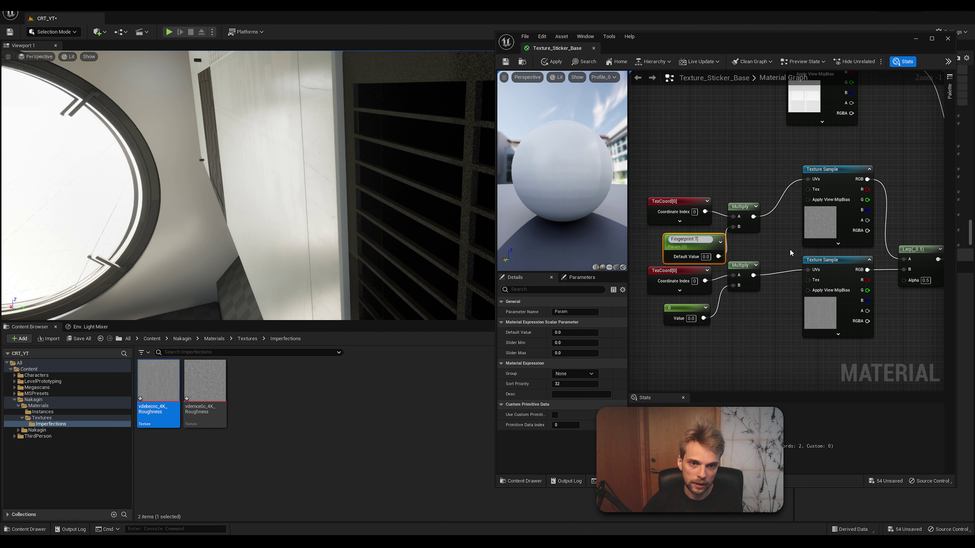
type("iling")
key("Return")
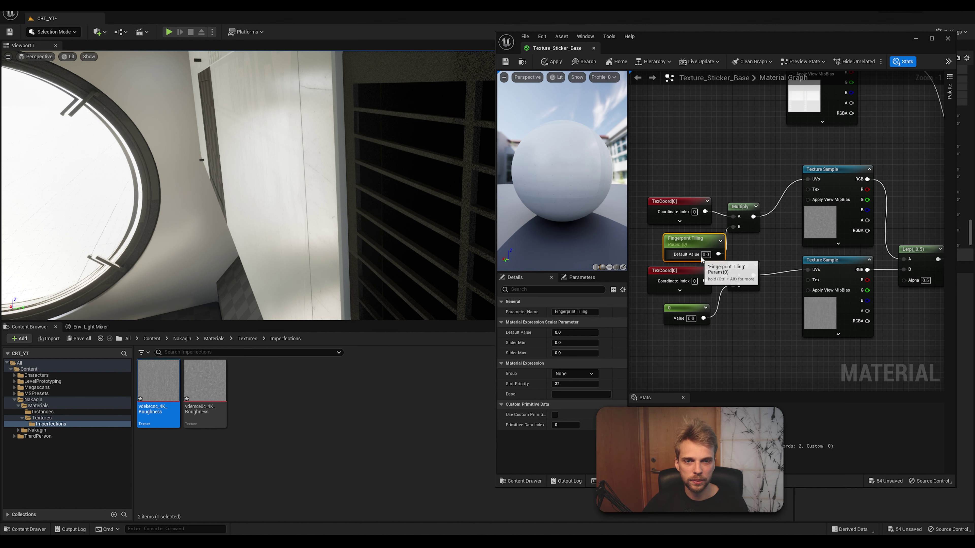
Convert the lower Multiply node's constant to a parameter named Scratch Tiling and align it beneath the Fingerprint Tiling node.
left_click(687, 309)
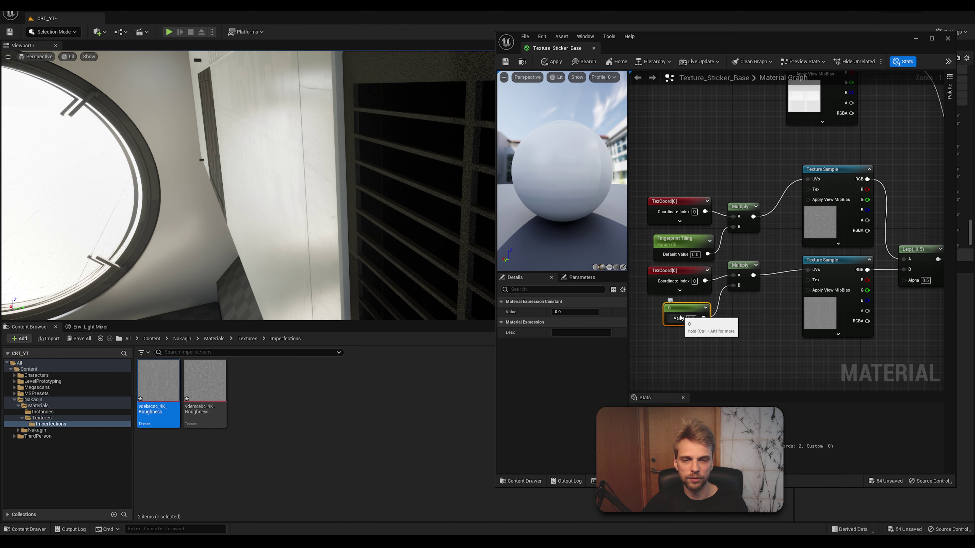
right_click(686, 309)
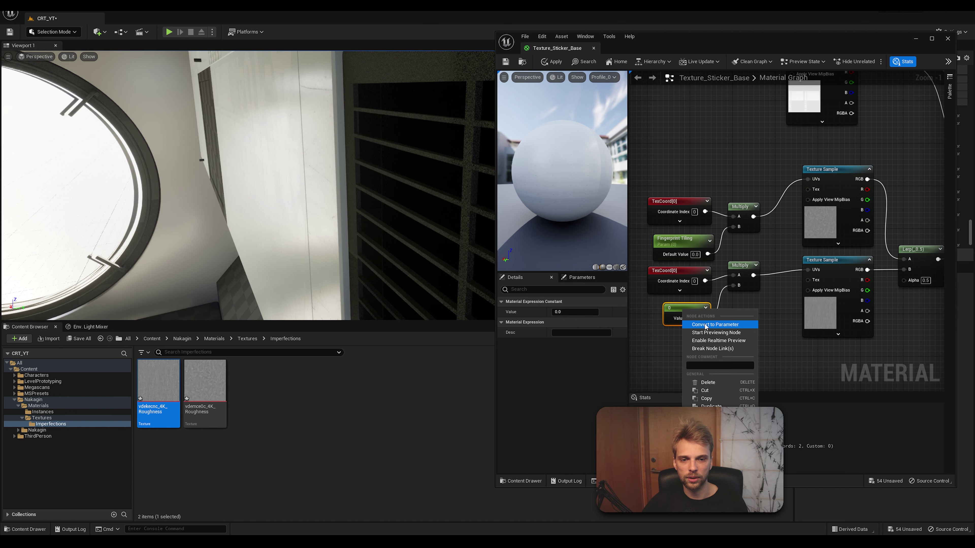
left_click(705, 323)
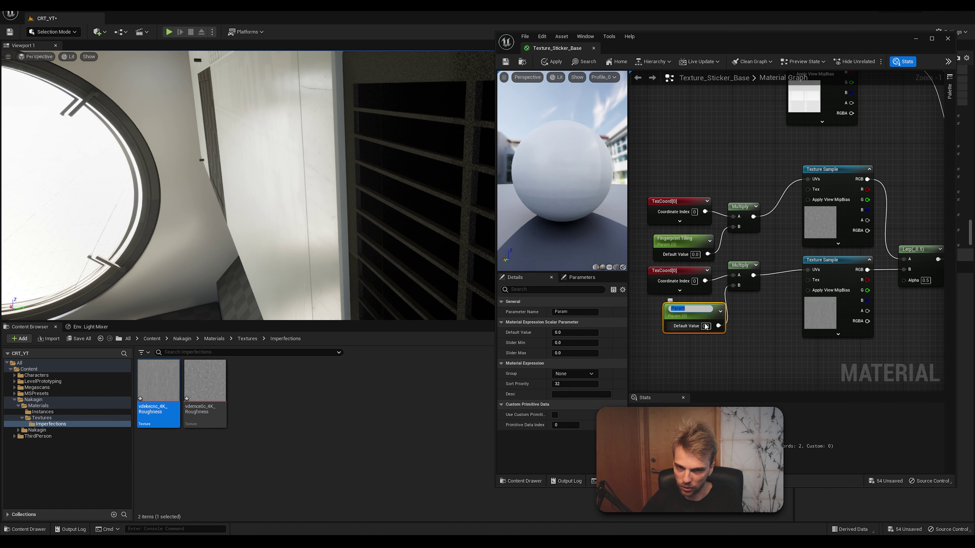
type("Scrat")
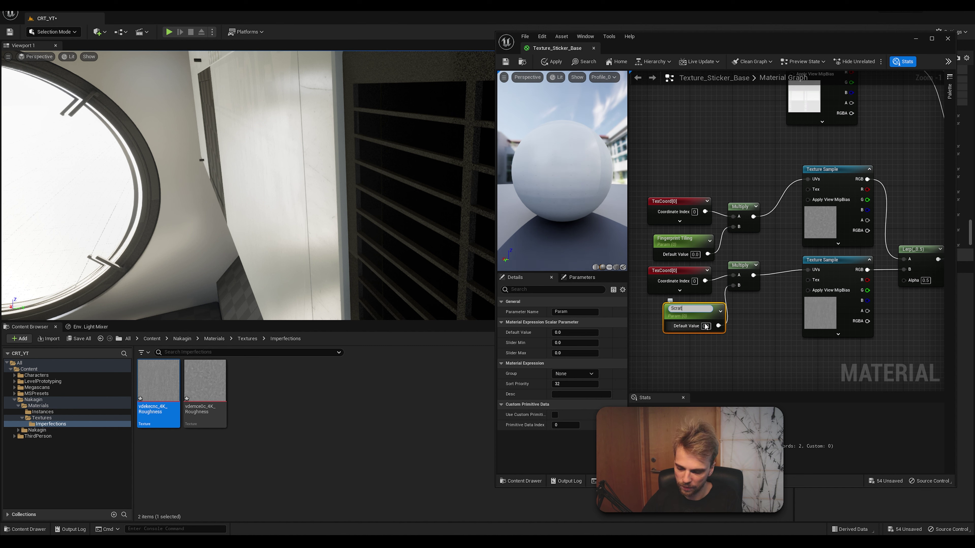
type("ch Tiling")
key("Return")
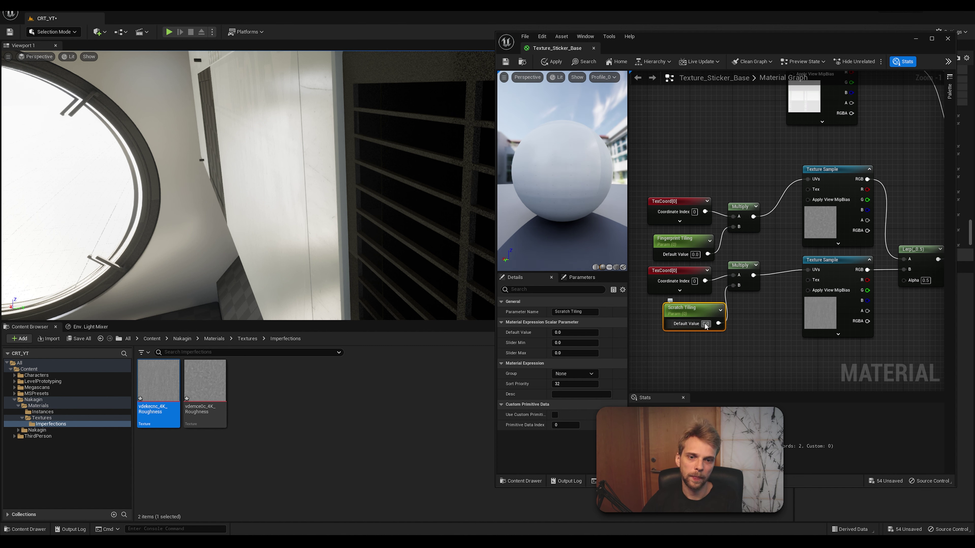
left_click_drag(691, 310, 679, 310)
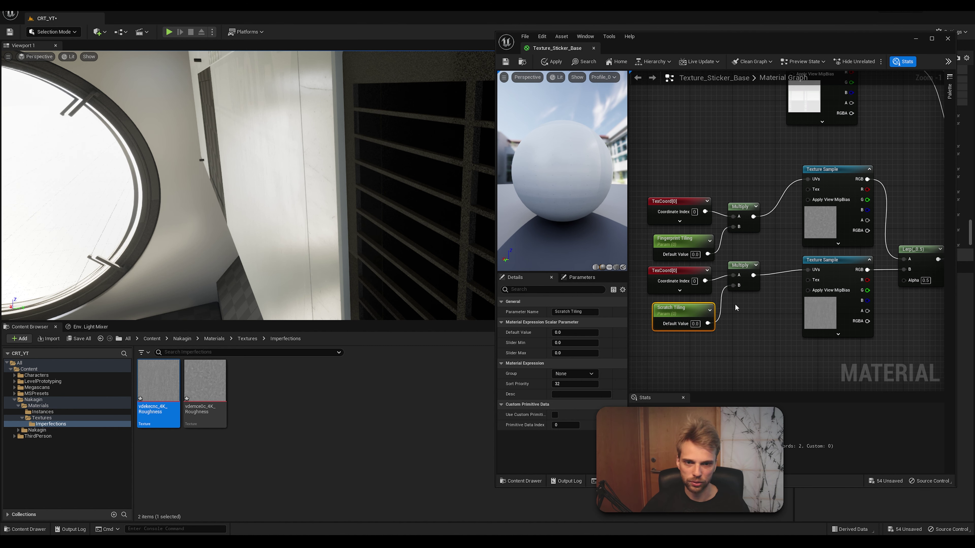
Set the Fingerprint Tiling parameter's default value to 6, its slider minimum to 0.1 and its slider maximum to 20.
left_click(735, 303)
left_click(683, 241)
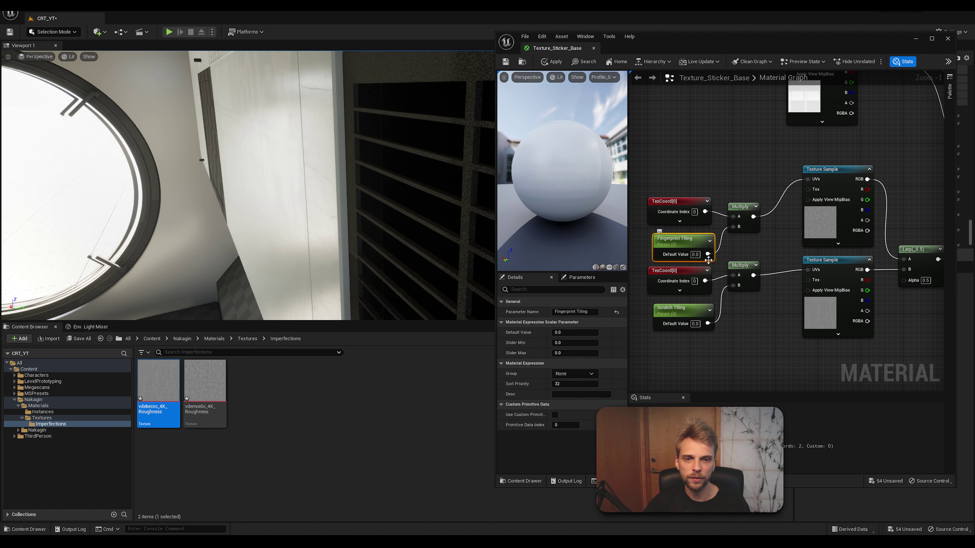
left_click(696, 254)
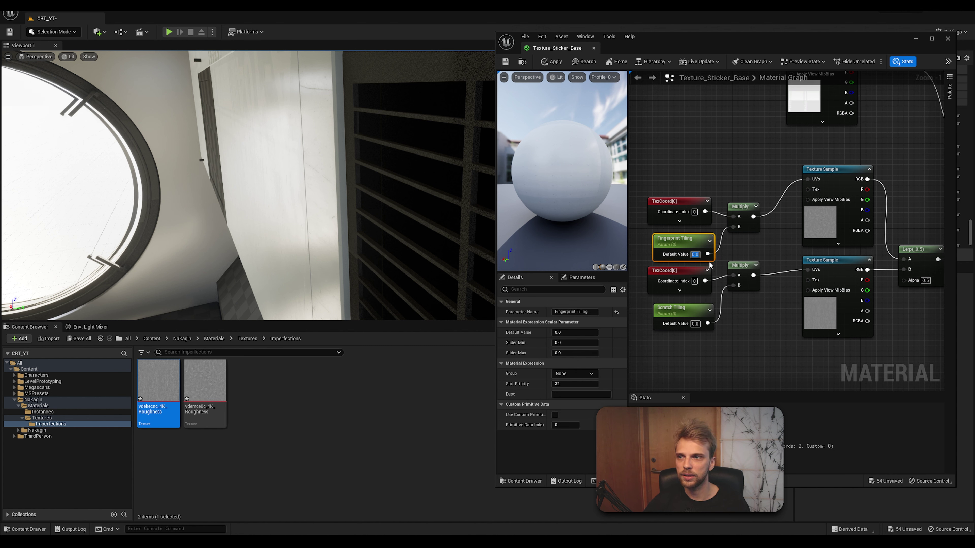
left_click(575, 333)
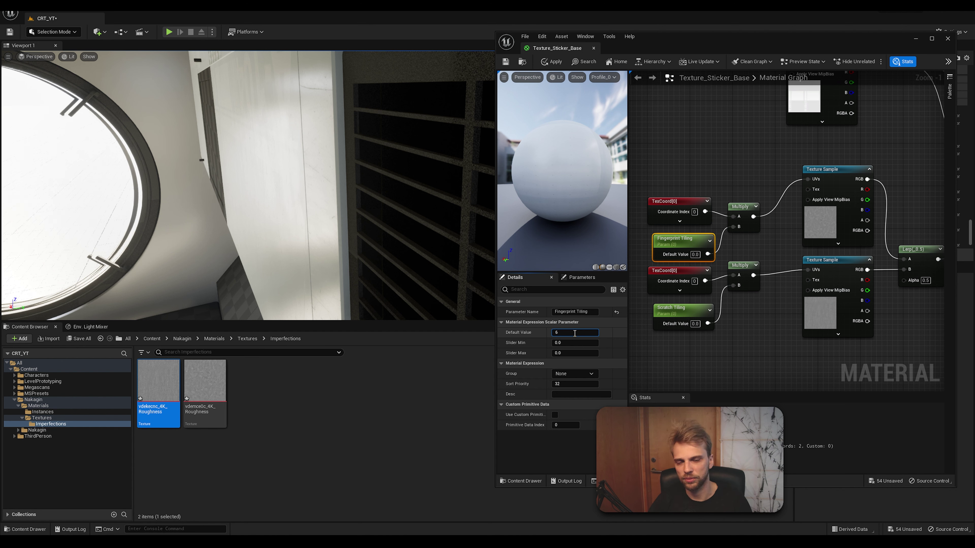
type("6")
left_click(568, 340)
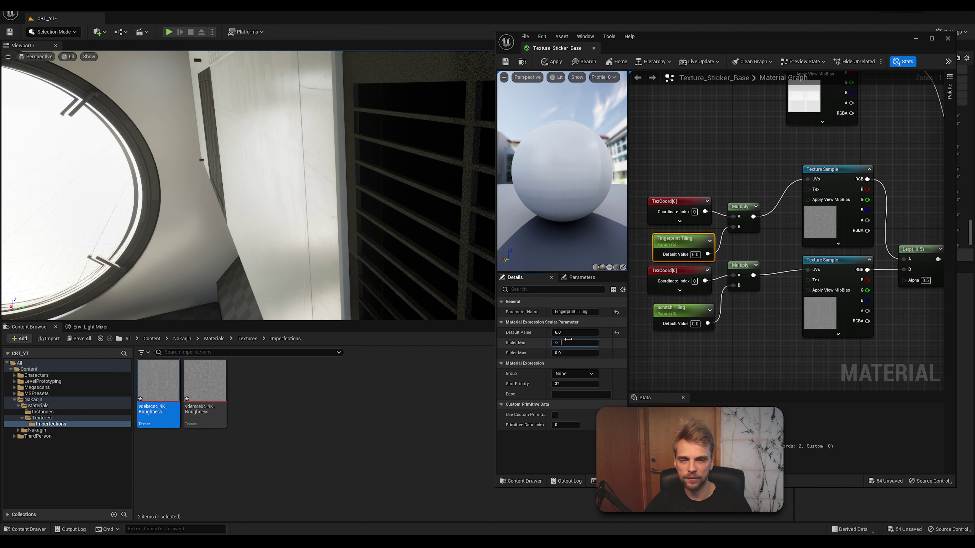
key("Return")
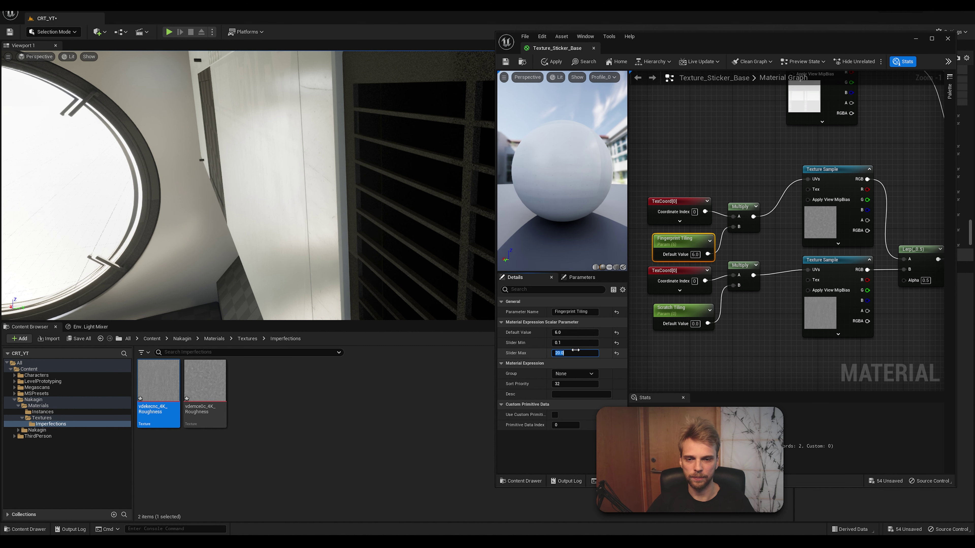
key("Return")
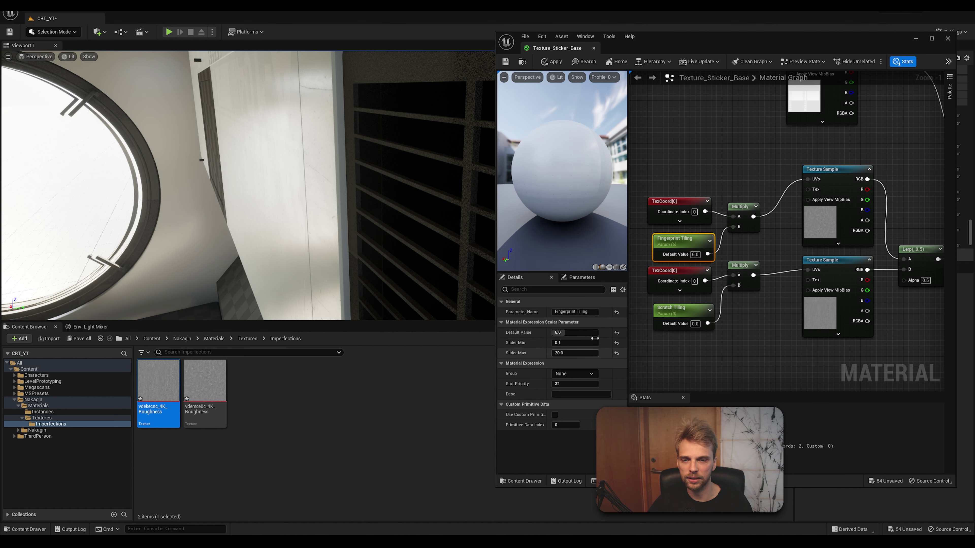
Set the Scratch Tiling parameter's default value to 5 and its slider minimum to 0.1, and enter a slider maximum.
left_click(677, 309)
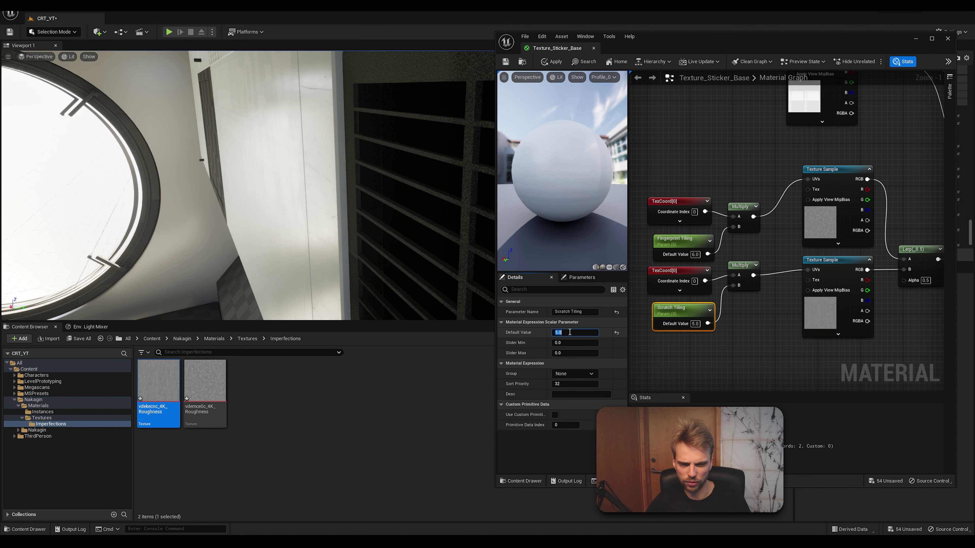
key("Return")
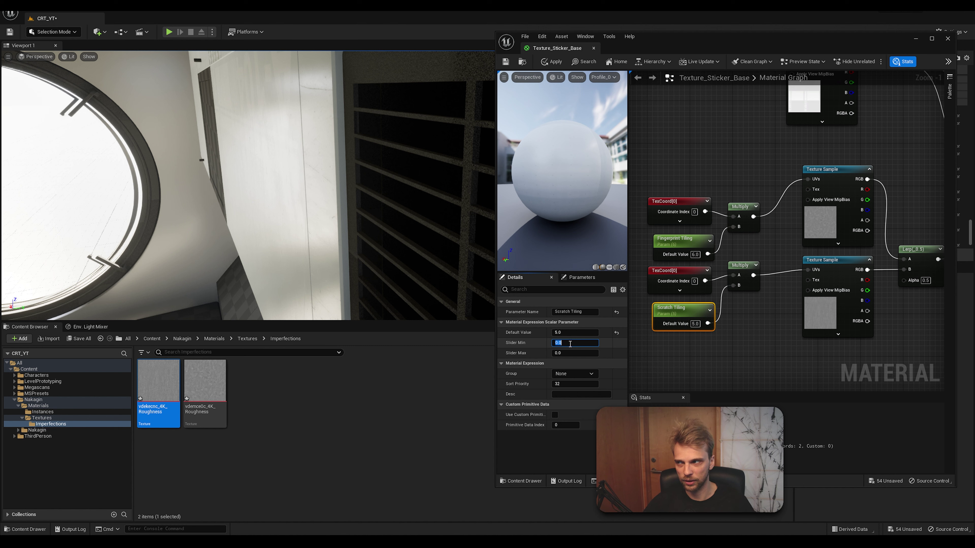
left_click(569, 344)
type("0.1")
key("Return")
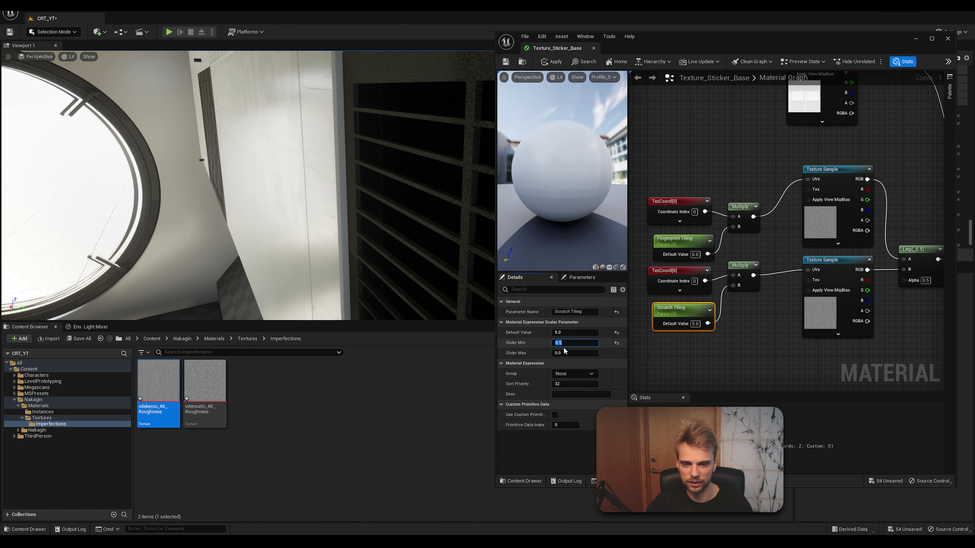
left_click(570, 352)
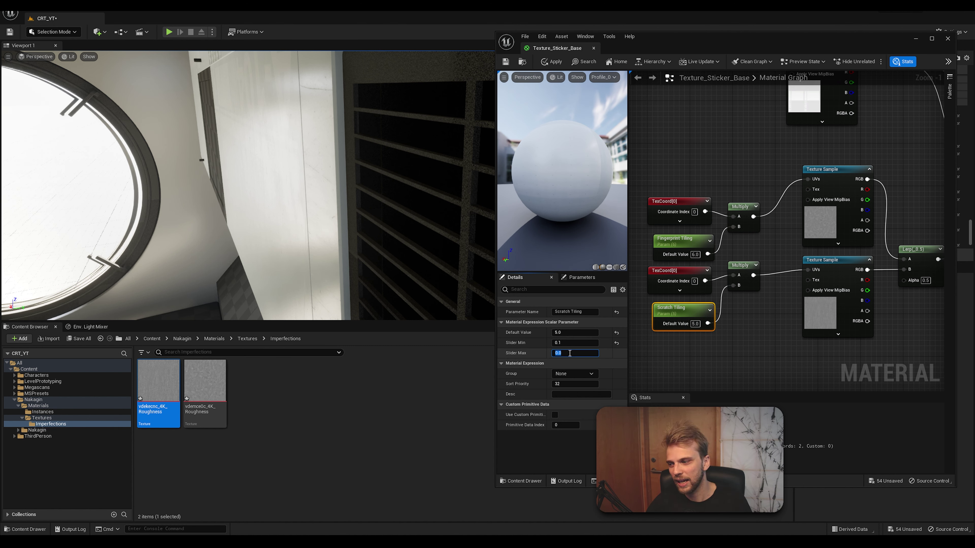
left_click(550, 97)
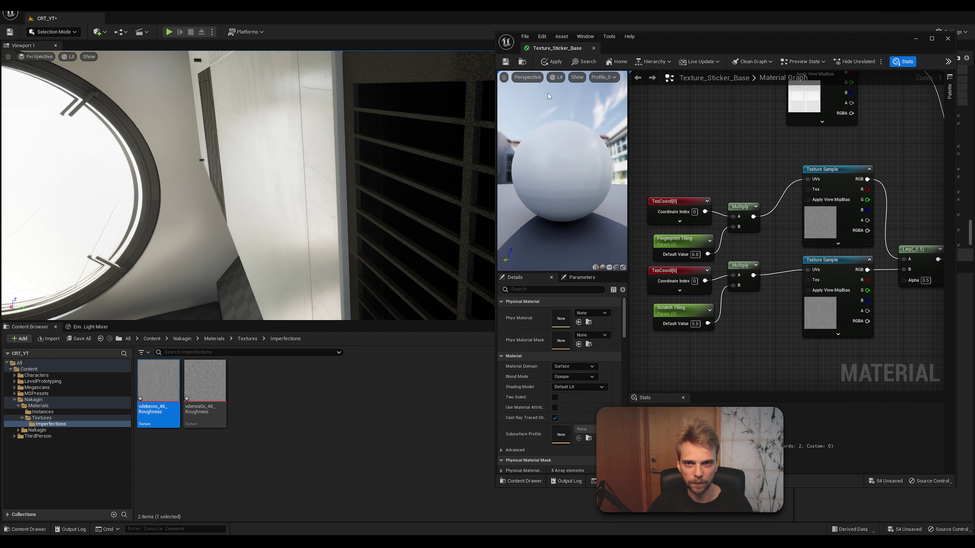
Save the Texture_Sticker_Base material and examine the roughness imperfections on the storage panel beside the round window.
left_click(507, 62)
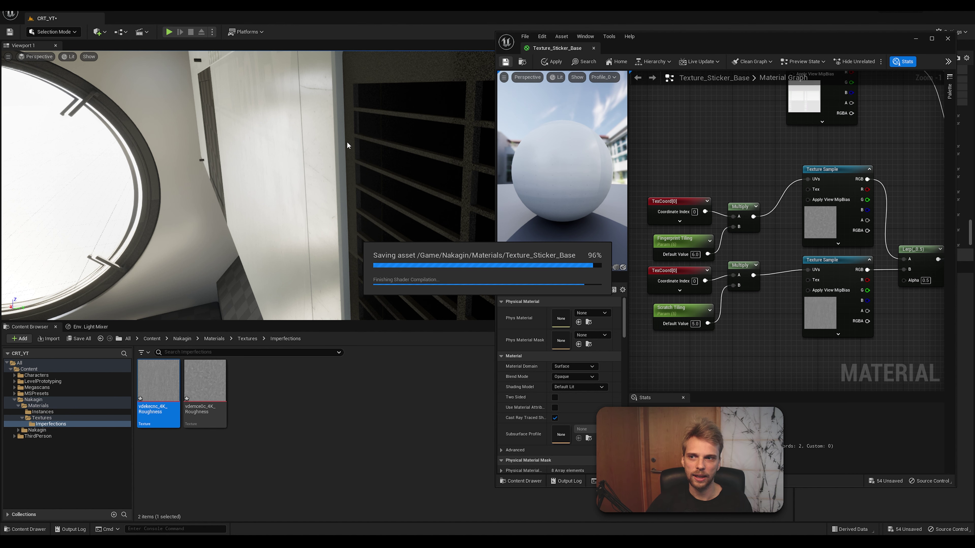
right_click_drag(375, 189, 375, 190)
right_click_drag(281, 192, 281, 193)
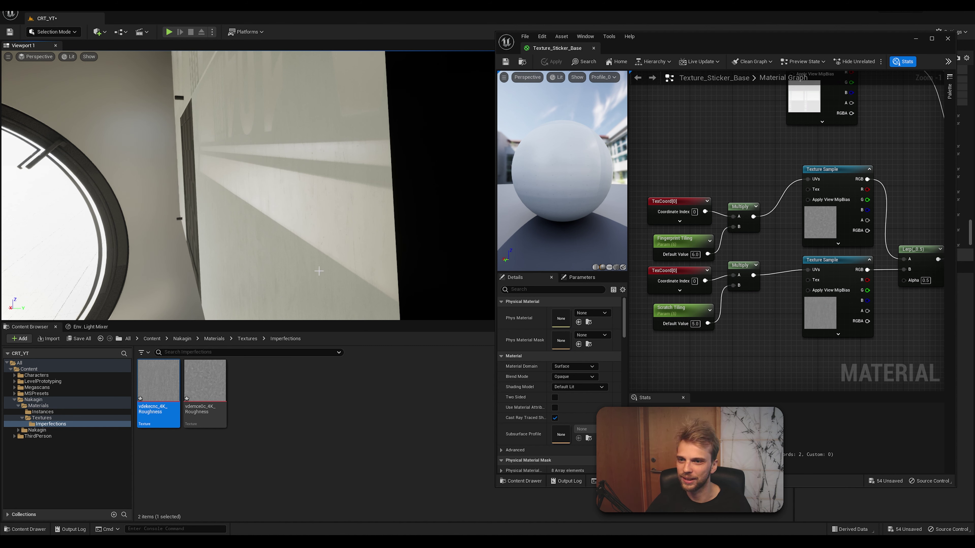
right_click_drag(281, 193, 281, 193)
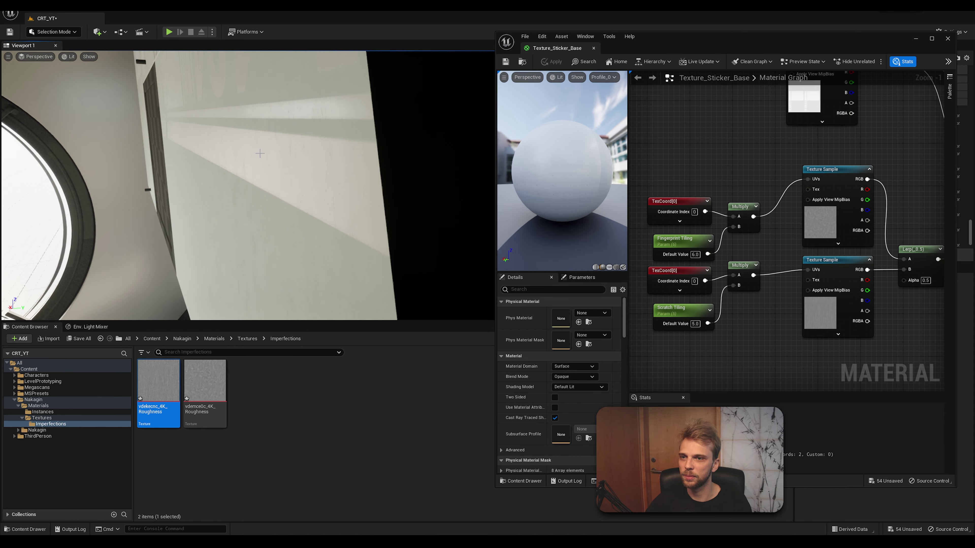
Add a Constant node below the Lerp node that blends the imperfections into the roughness.
right_click_drag(920, 273, 762, 205)
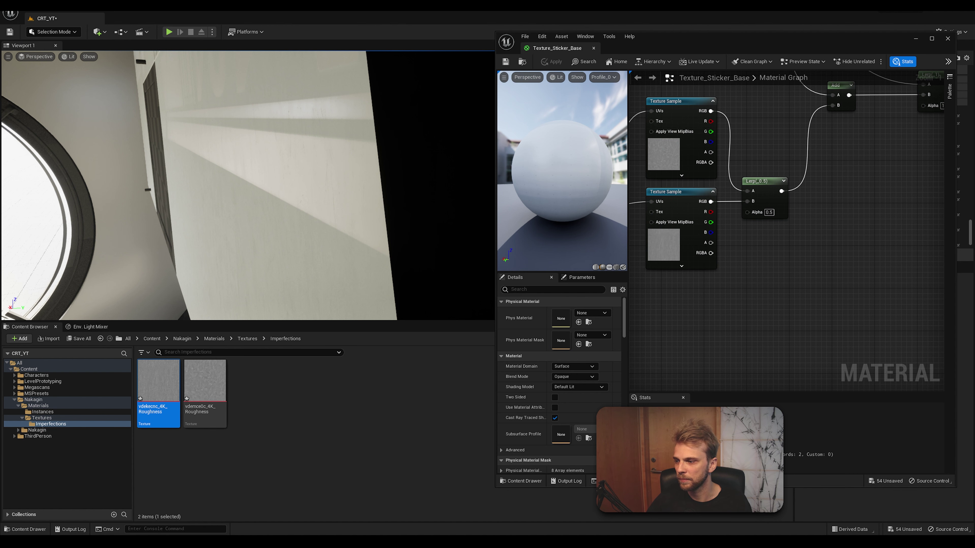
right_click_drag(808, 217, 676, 283)
scroll(844, 184, "up", 1)
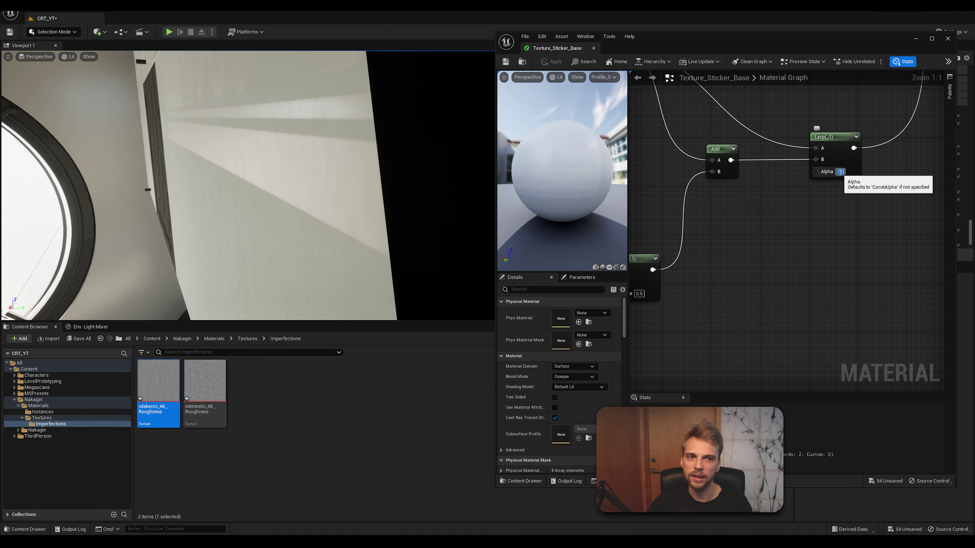
left_click(840, 172)
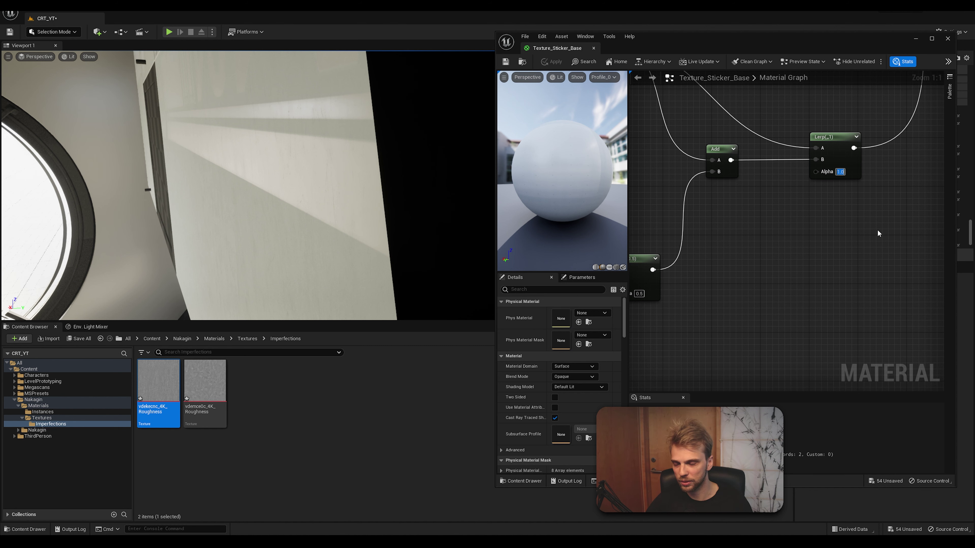
left_click(879, 227)
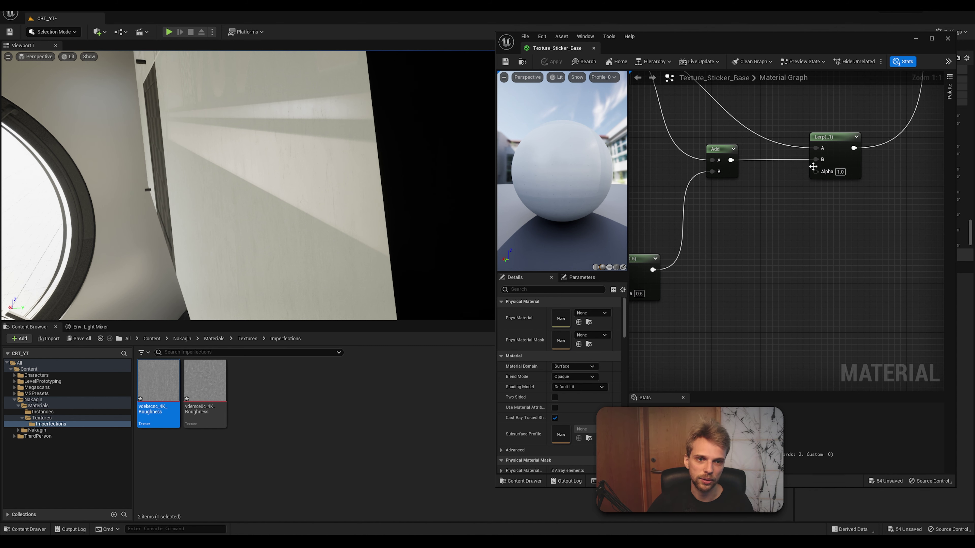
left_click(784, 235)
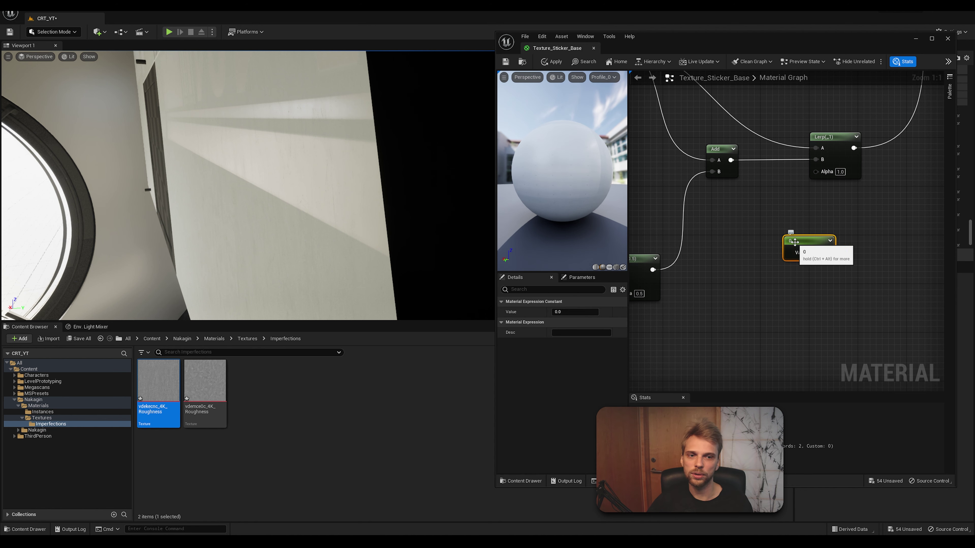
left_click_drag(805, 243, 769, 224)
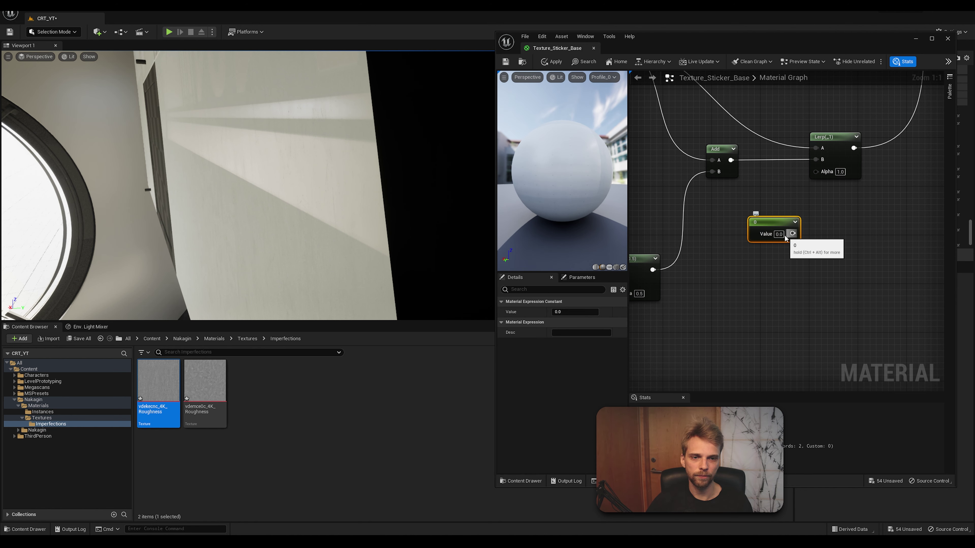
Convert the new constant to a parameter named How Dirty and connect it to the roughness Lerp's Alpha input.
right_click(776, 227)
left_click(806, 240)
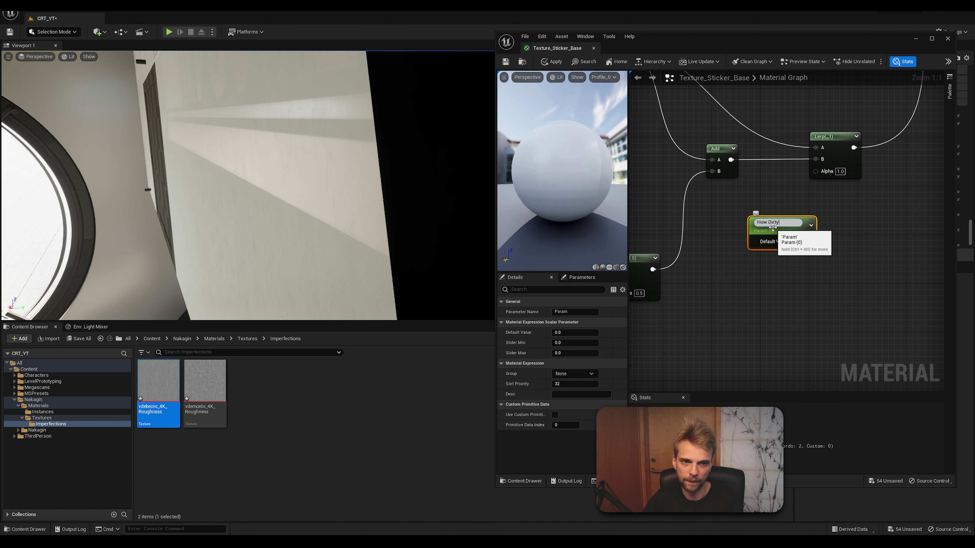
key("Return")
left_click_drag(808, 239, 816, 173)
left_click_drag(771, 225, 747, 212)
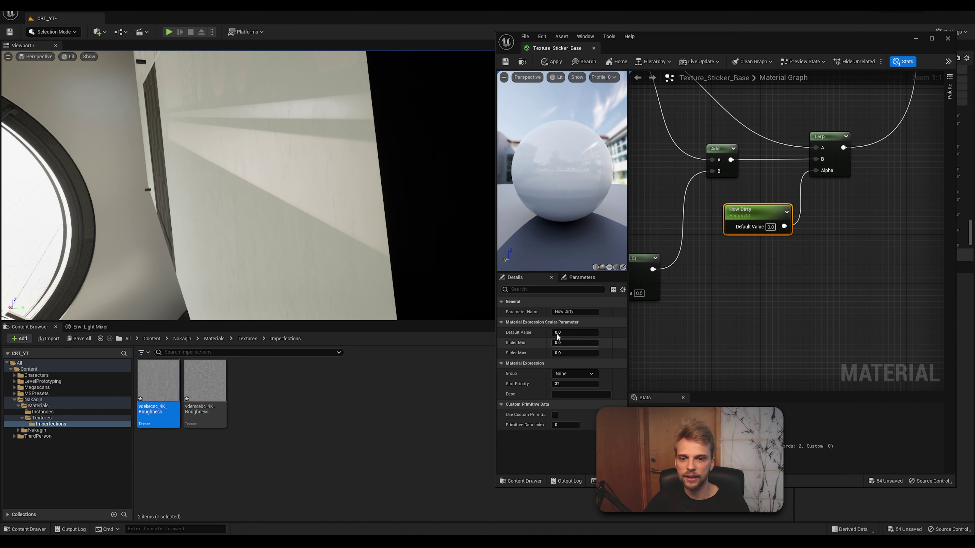
Set the How Dirty parameter's default value to 0.45 and its slider maximum to 1, and save the material.
left_click(565, 333)
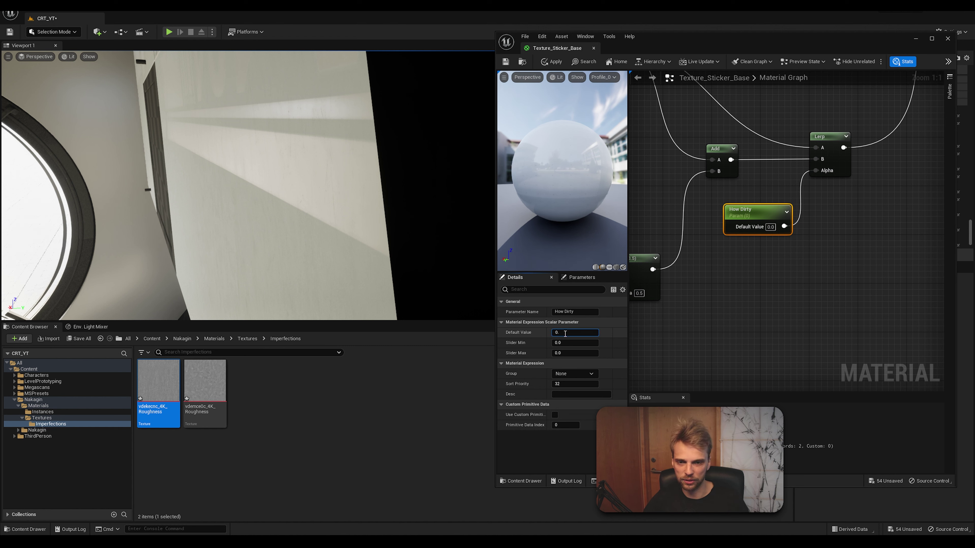
type("0.45")
key("Return")
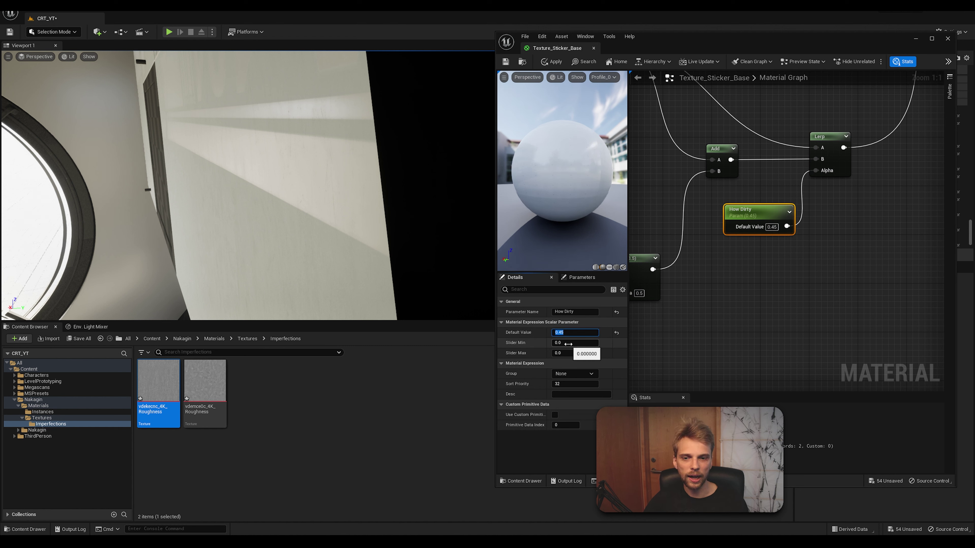
left_click(575, 356)
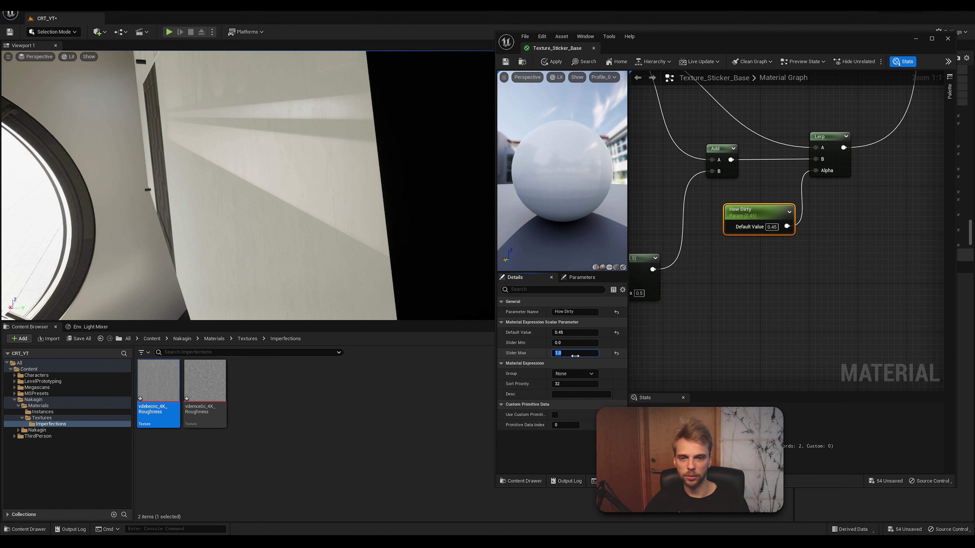
key("Return")
left_click(505, 61)
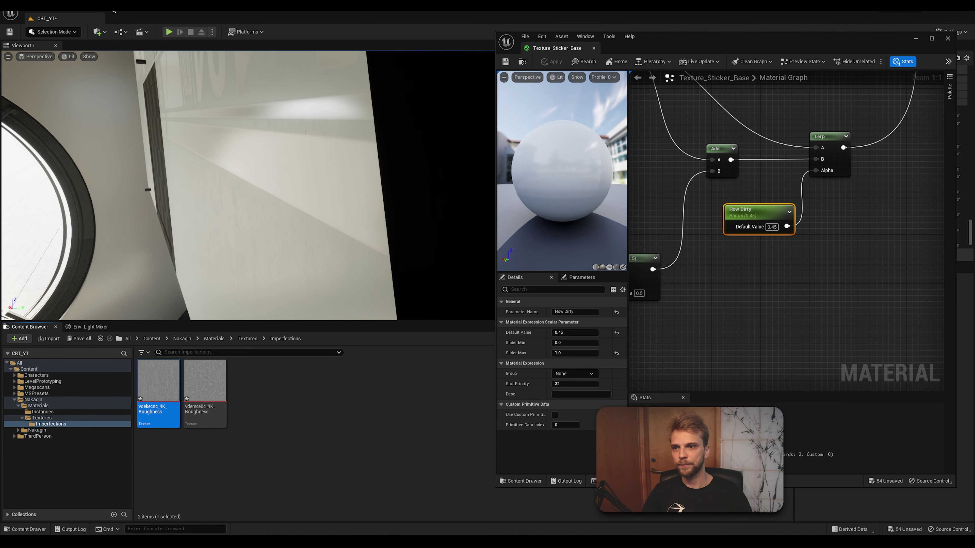
Close the Texture_Sticker_Base material and examine the reflections on the storage panels and floor in the level.
left_click(593, 48)
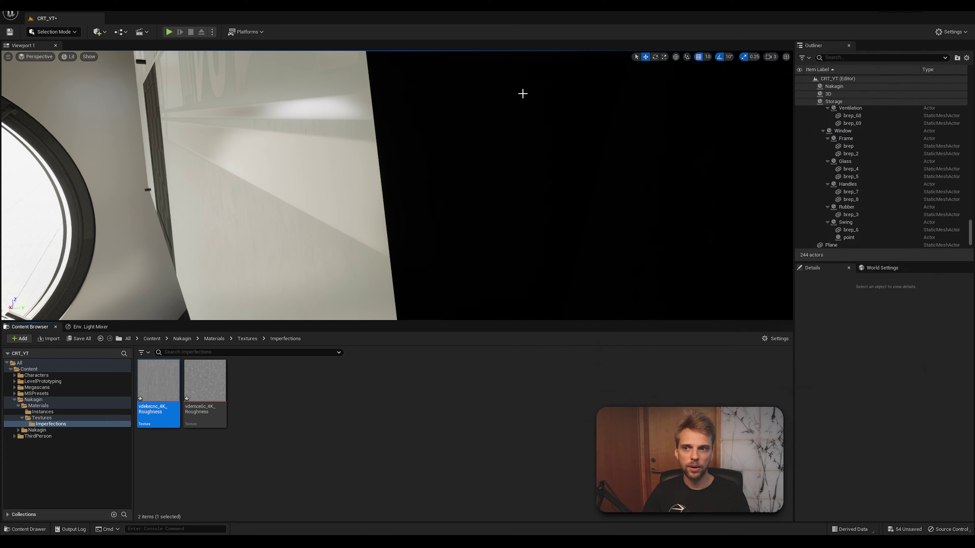
right_click_drag(522, 92, 375, 105)
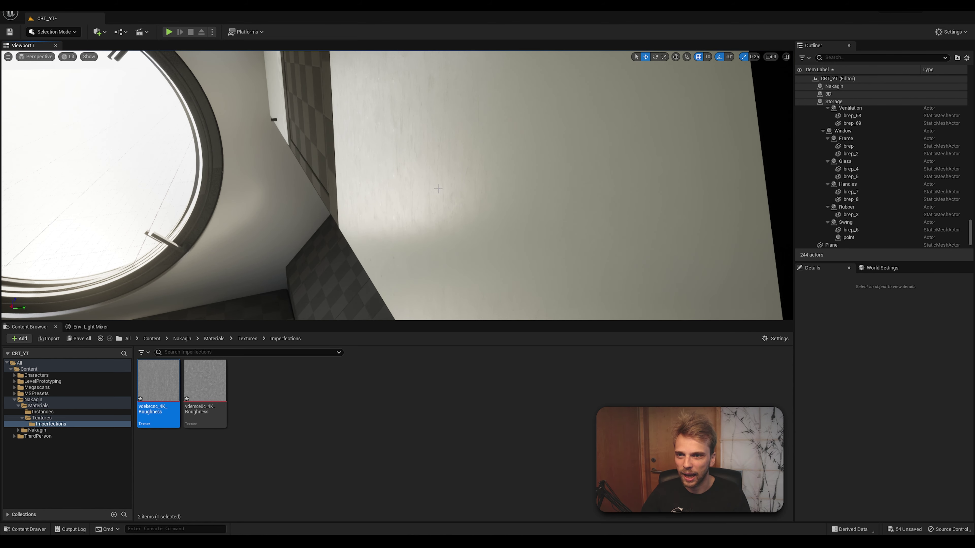
mouse_move(438, 188)
right_mouse_down()
mouse_move(422, 190)
mouse_move(382, 152)
mouse_move(443, 188)
right_mouse_up()
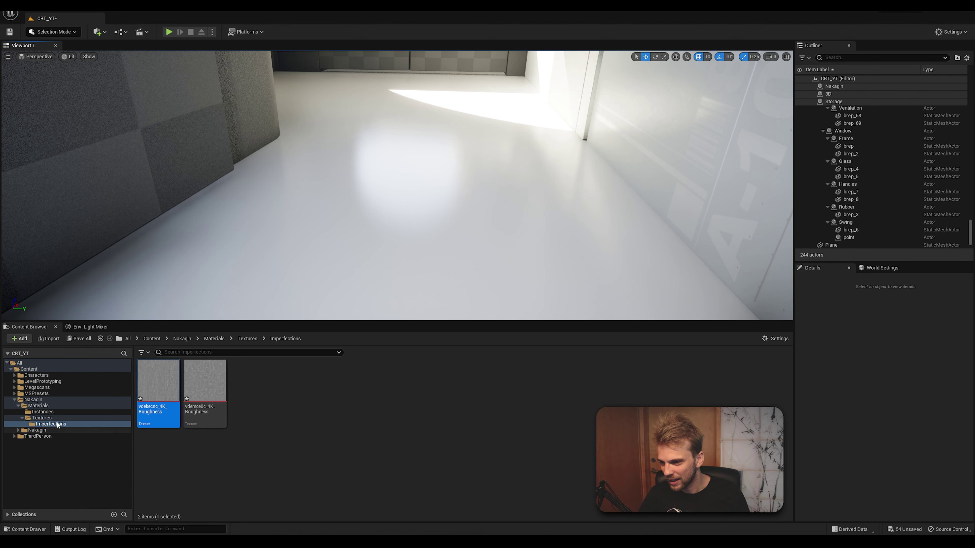
Apply the Texture_solid material instance from the Instances folder to the floor.
left_click(41, 412)
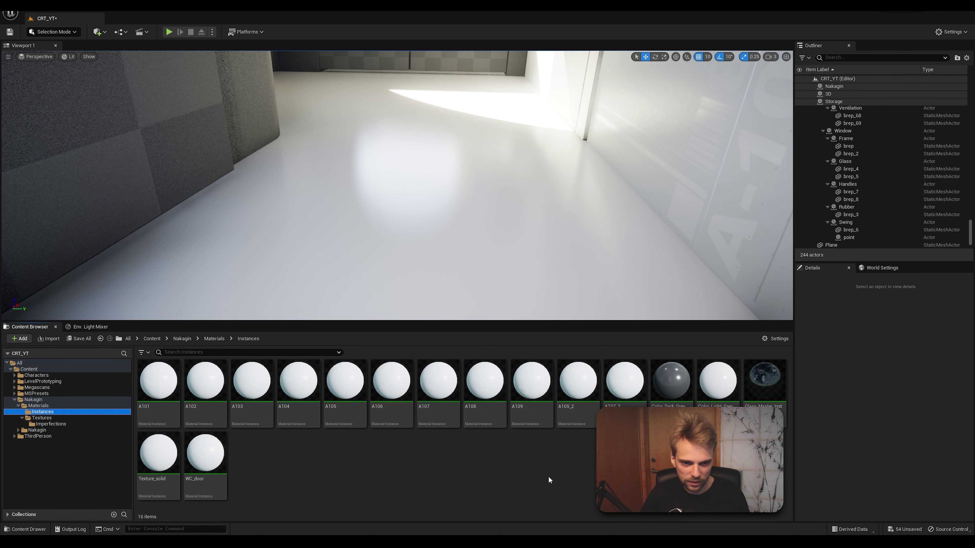
left_click(204, 460)
mouse_move(177, 473)
left_mouse_down()
mouse_move(153, 378)
mouse_move(482, 175)
left_mouse_up()
right_click_drag(482, 175, 482, 176)
right_click_drag(444, 216, 444, 216)
Open the Texture_solid instance, enable its Fingerprint Tiling, How Dirty and Scratch Tiling overrides, and check the floor.
double_click(178, 455)
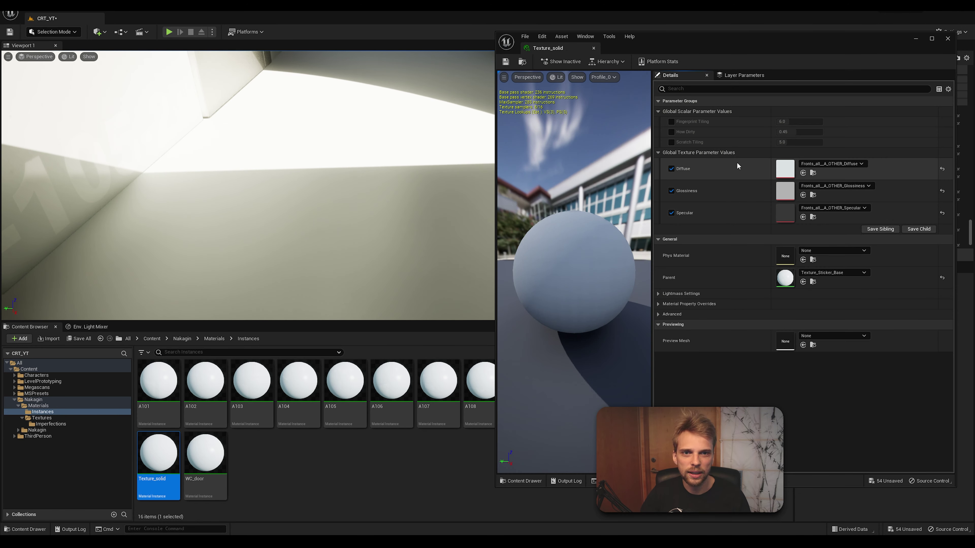
left_click(671, 131)
left_click(671, 122)
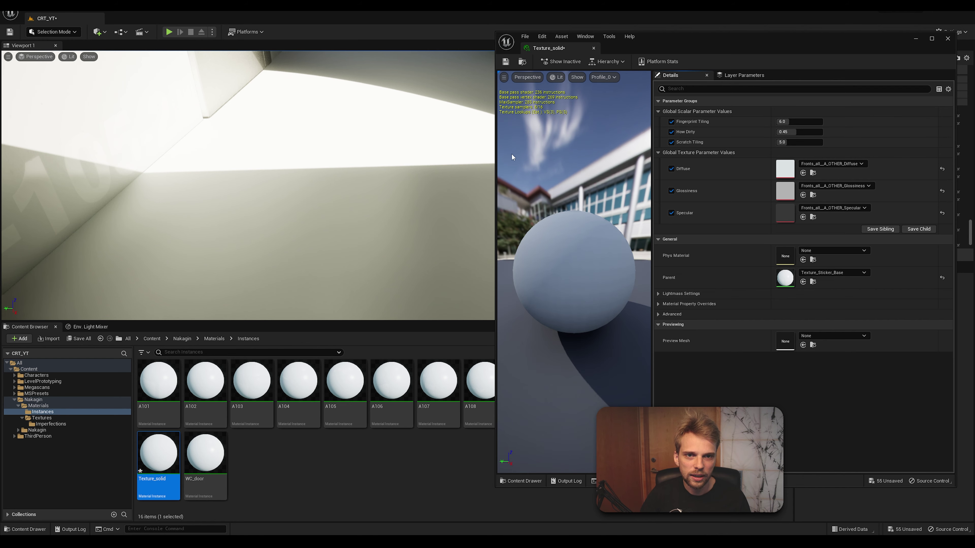
right_click_drag(346, 184, 371, 200)
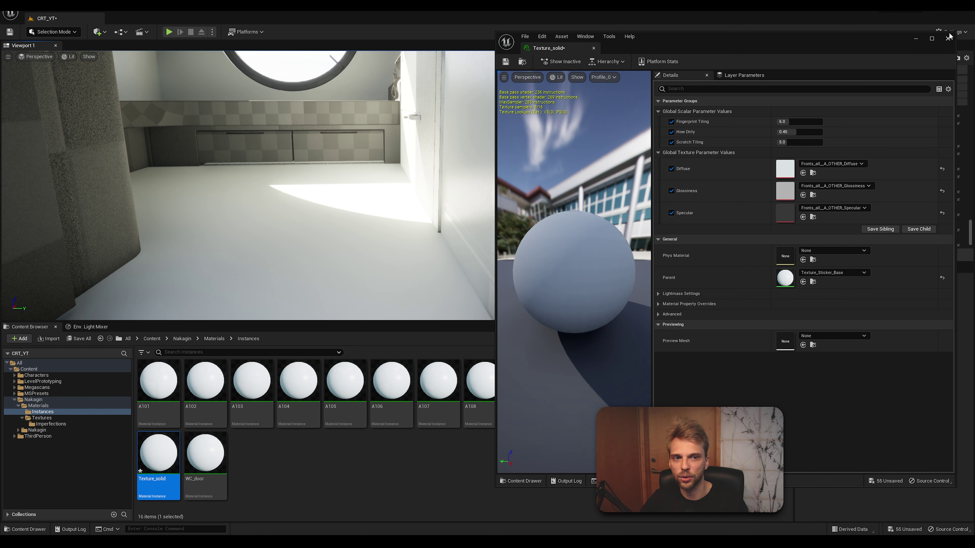
left_click(836, 186)
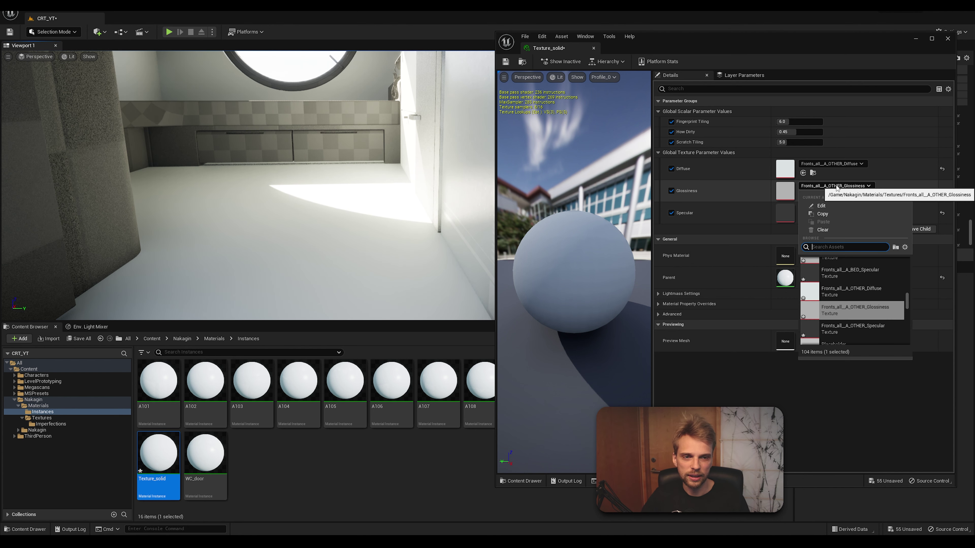
left_click(837, 186)
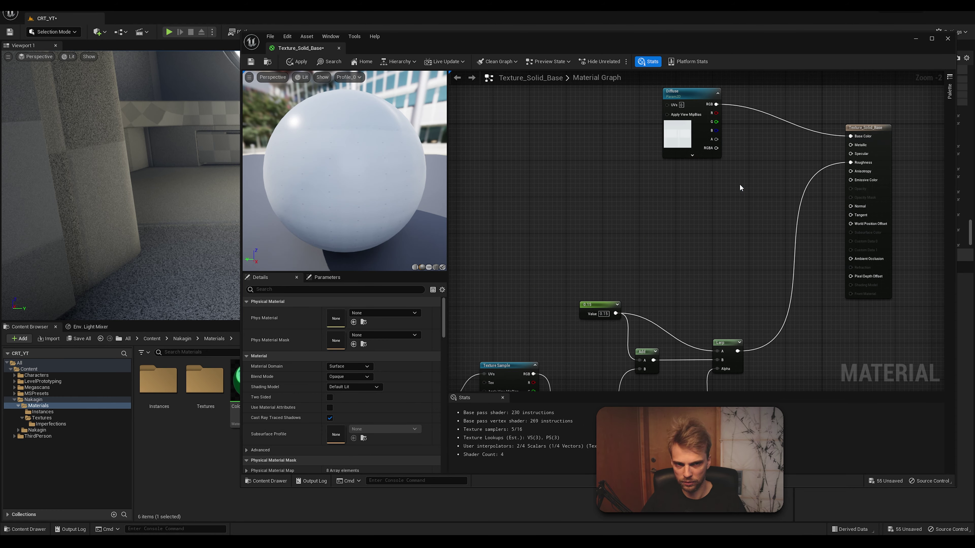
Add a Constant node near the Metallic and Specular inputs in the Texture_Solid_Base graph.
left_click(779, 165)
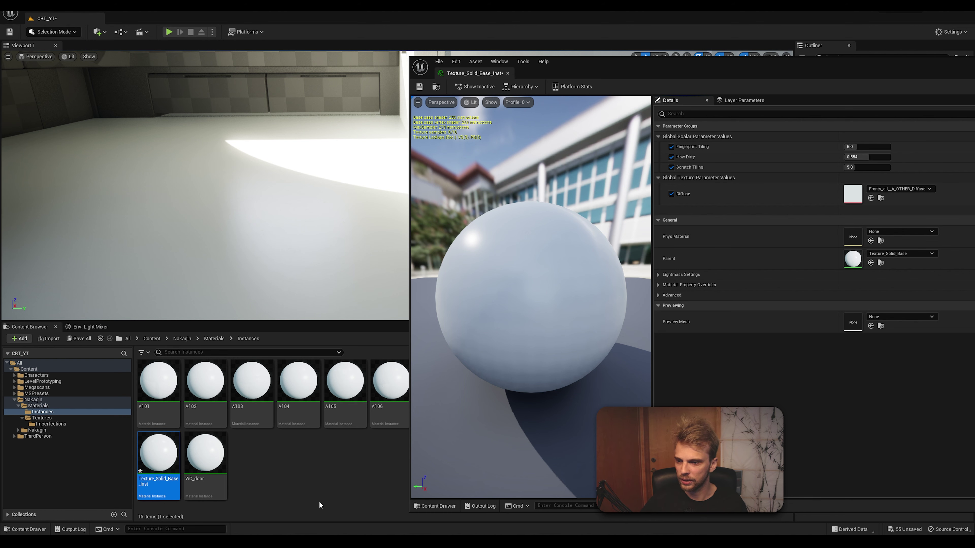
Open the Texture_Solid_Base material from the Materials folder and move its specular Constant node farther from the output node.
left_click(304, 499)
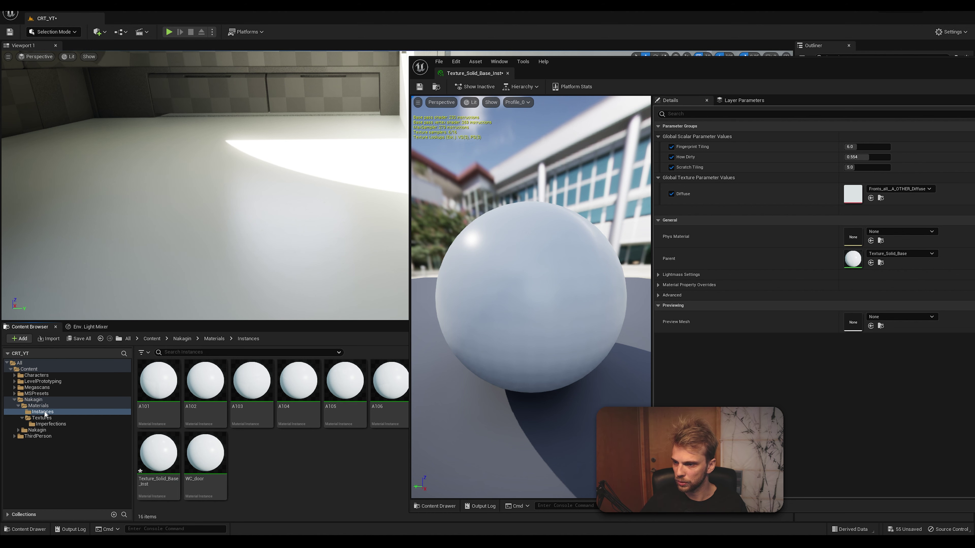
left_click(38, 405)
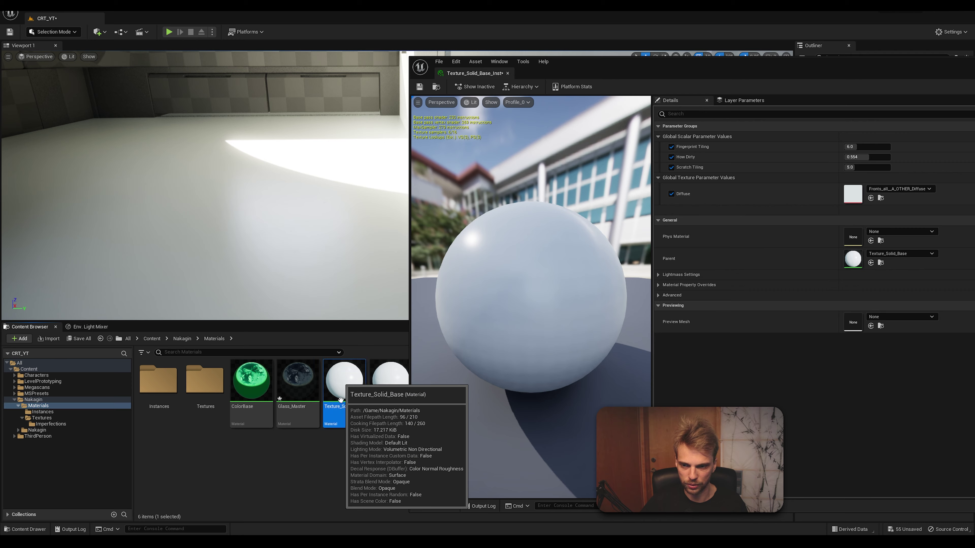
double_click(344, 382)
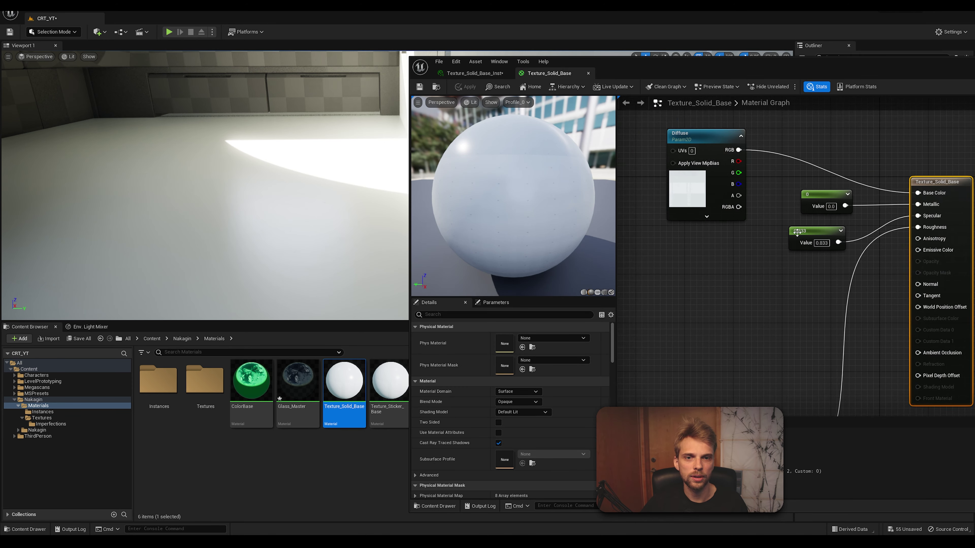
left_click_drag(778, 221, 771, 216)
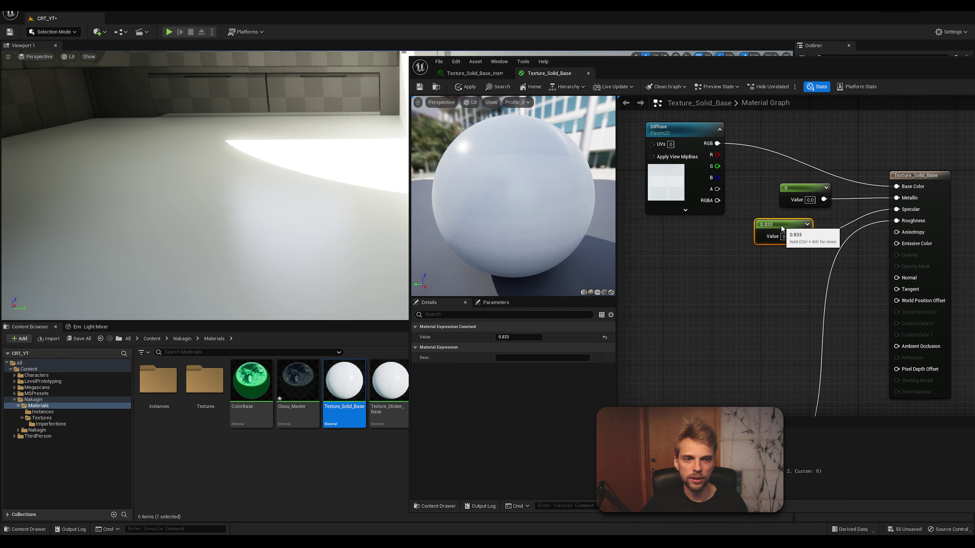
left_click(759, 299)
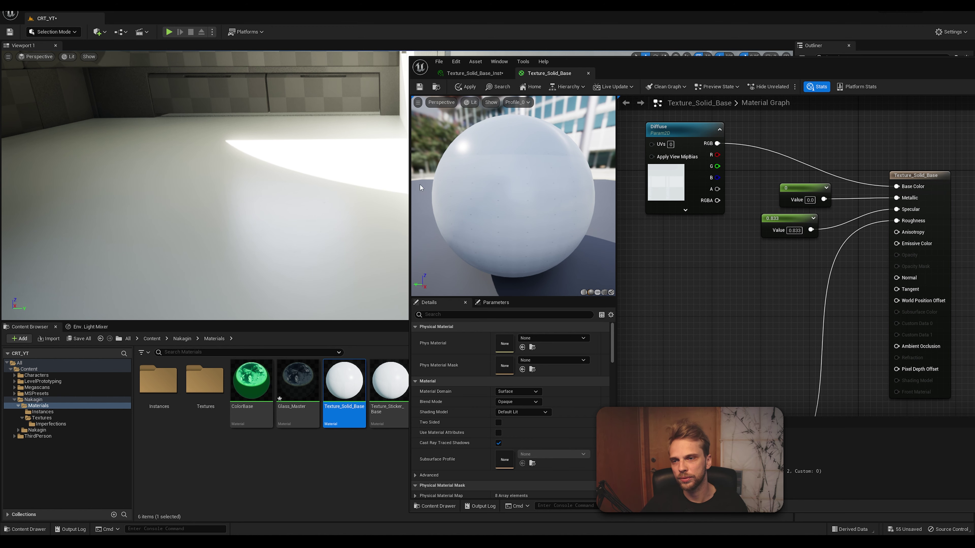
Tidy the Texture_Solid_Base graph by slightly moving the 0.15 Constant node and the Diffuse texture parameter node.
right_click_drag(277, 155, 277, 156)
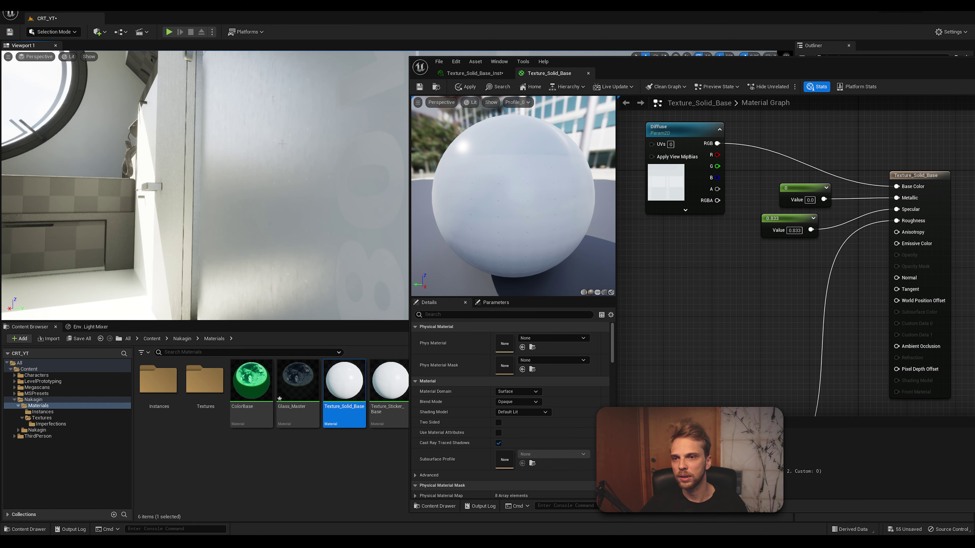
right_click_drag(204, 185, 157, 196)
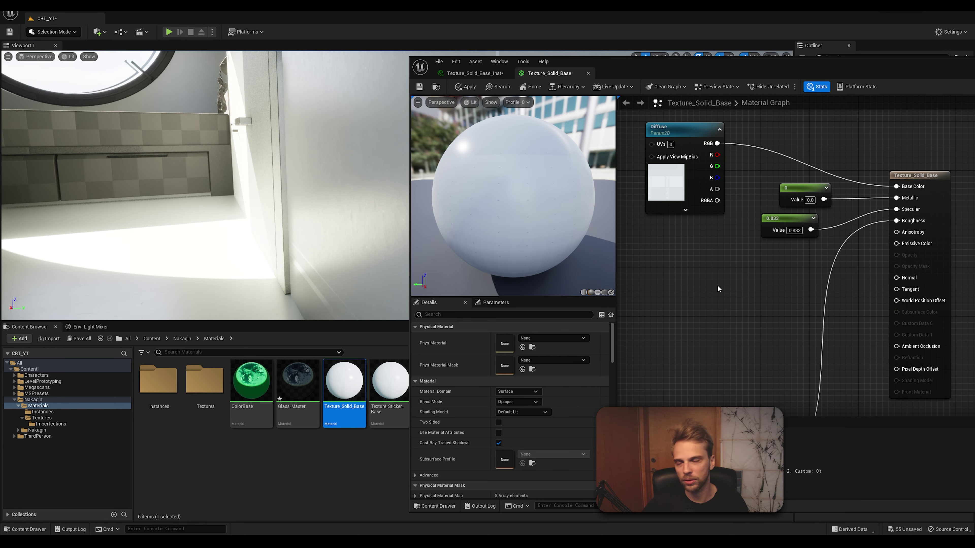
right_click_drag(719, 289, 782, 181)
scroll(837, 245, "down", 2)
left_click(897, 138)
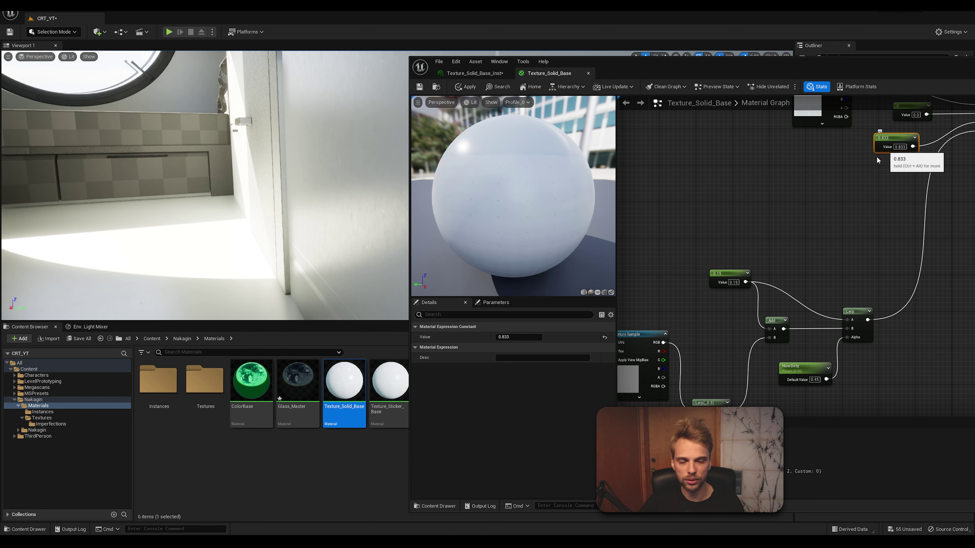
left_click_drag(730, 273, 725, 270)
left_click(788, 294)
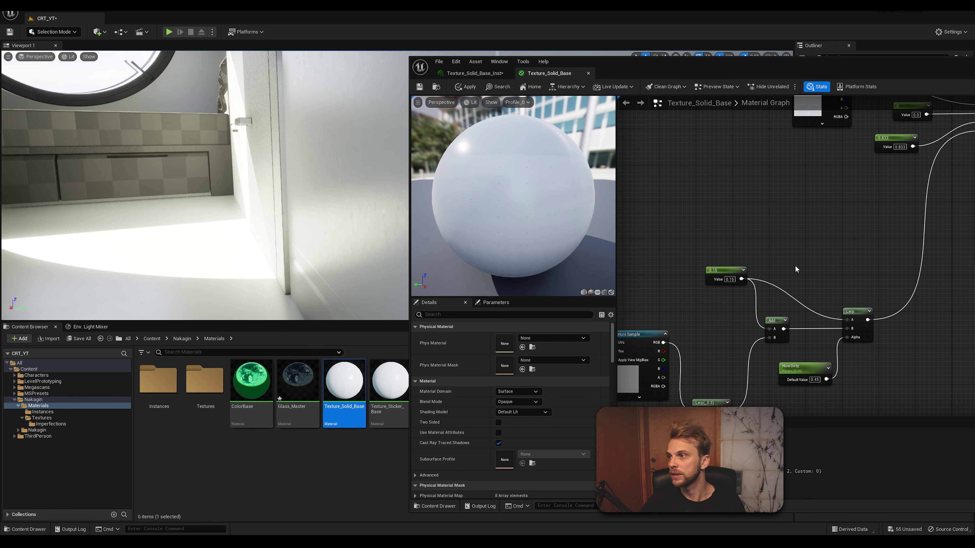
right_click_drag(707, 158, 691, 267)
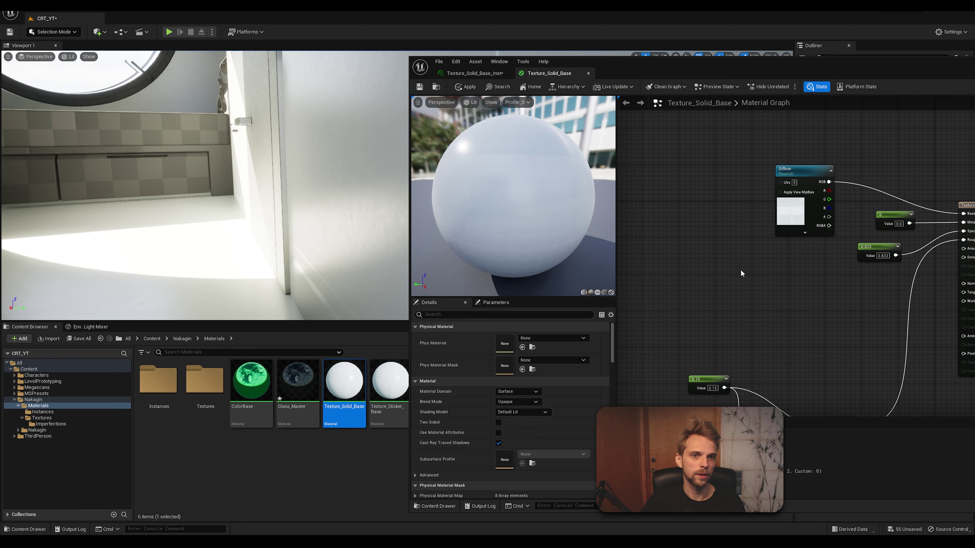
left_click(806, 179)
left_click(828, 160)
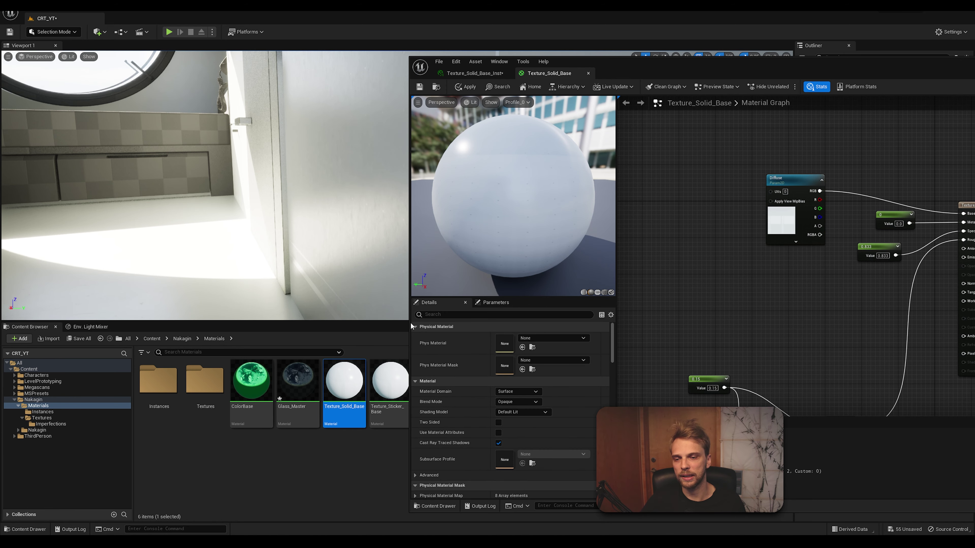
Apply and save the Texture_Solid_Base changes, close that material, and save its Texture_Solid_Base_Inst instance.
left_click(465, 87)
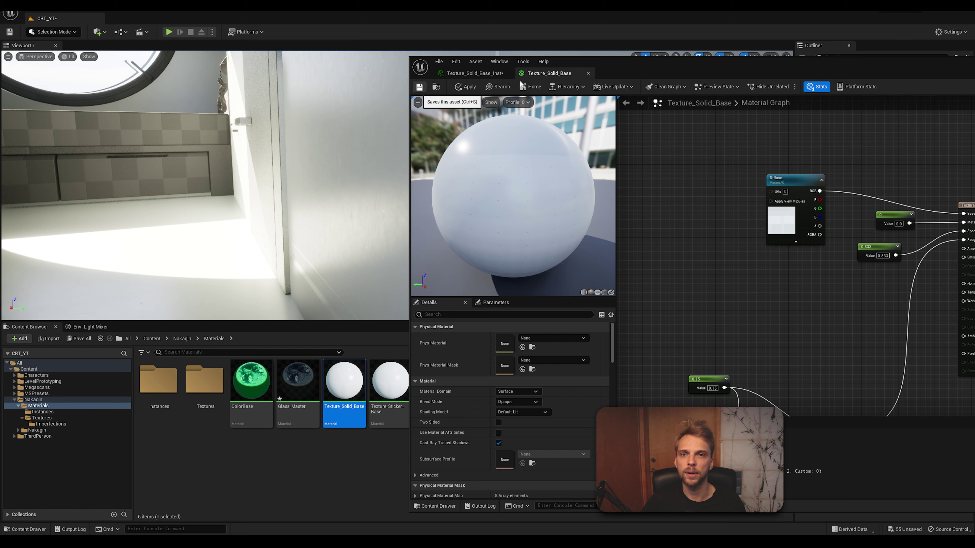
left_click(589, 73)
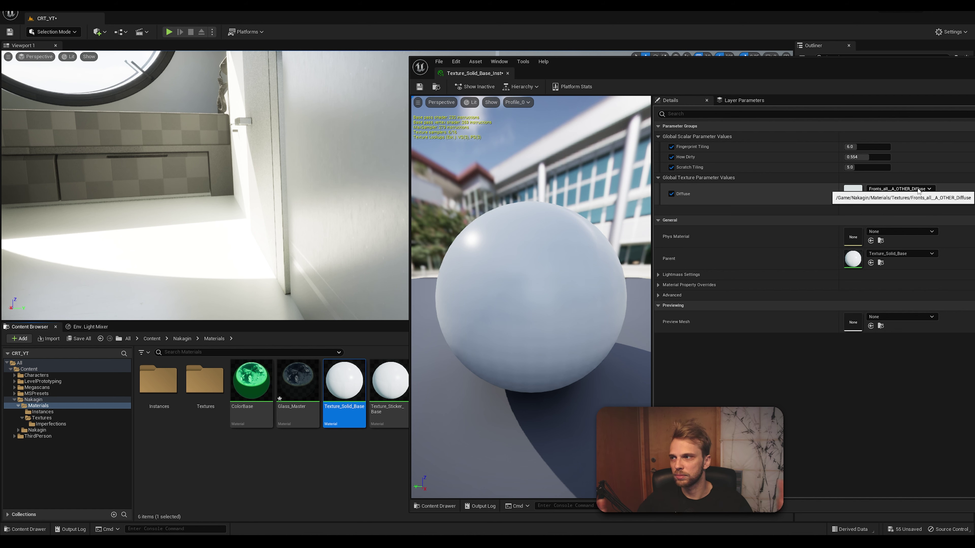
left_click_drag(622, 199, 593, 202)
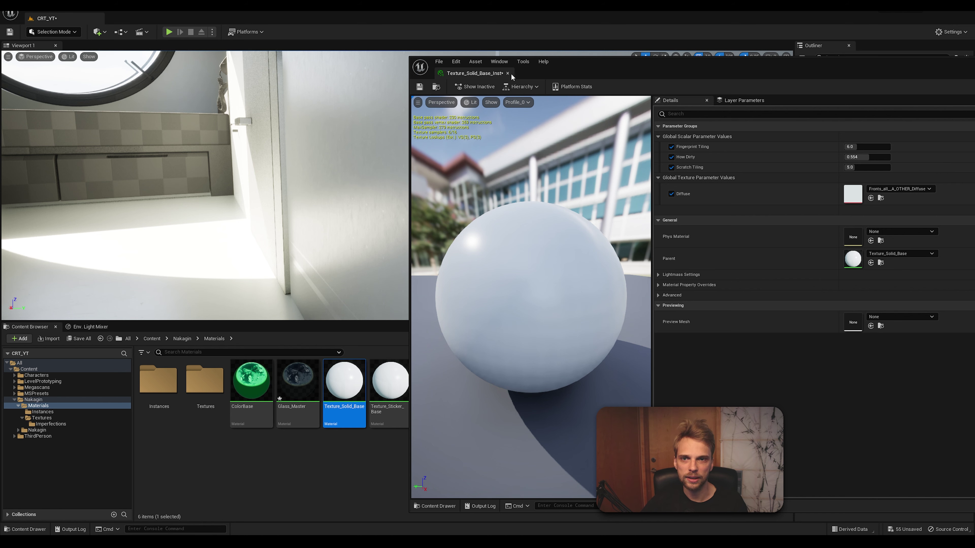
key("ctrl+s")
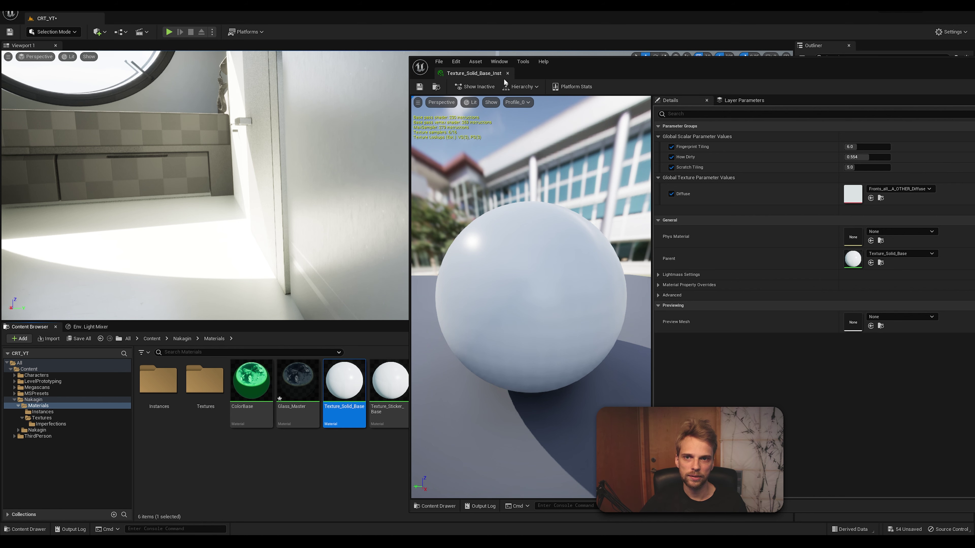
Try How Dirty values of 0.882, 0.946 and 0.66 in Texture_Solid_Base_Inst while viewing the floor.
right_click_drag(254, 244, 243, 255)
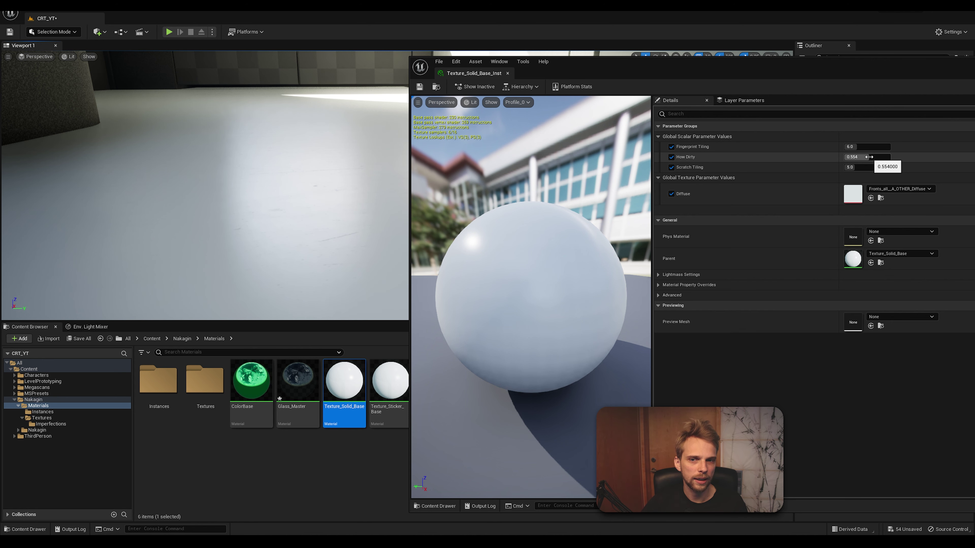
left_click_drag(871, 157, 885, 157)
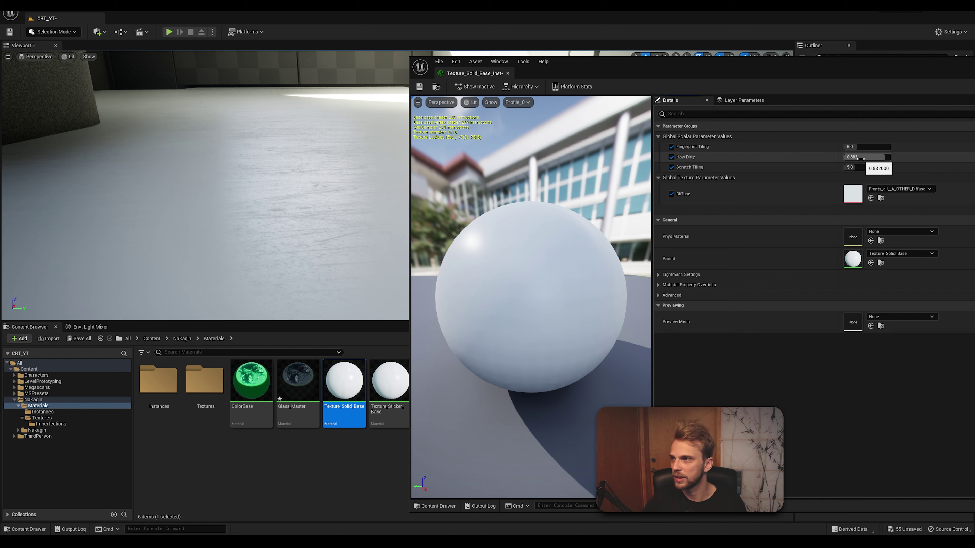
mouse_move(879, 157)
left_mouse_down()
mouse_move(869, 157)
mouse_move(879, 157)
left_mouse_up()
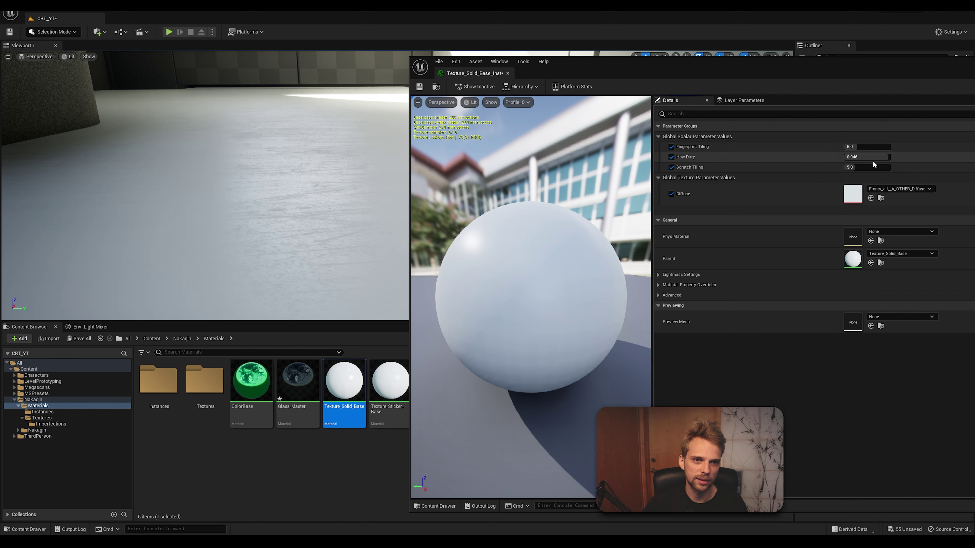
mouse_move(879, 158)
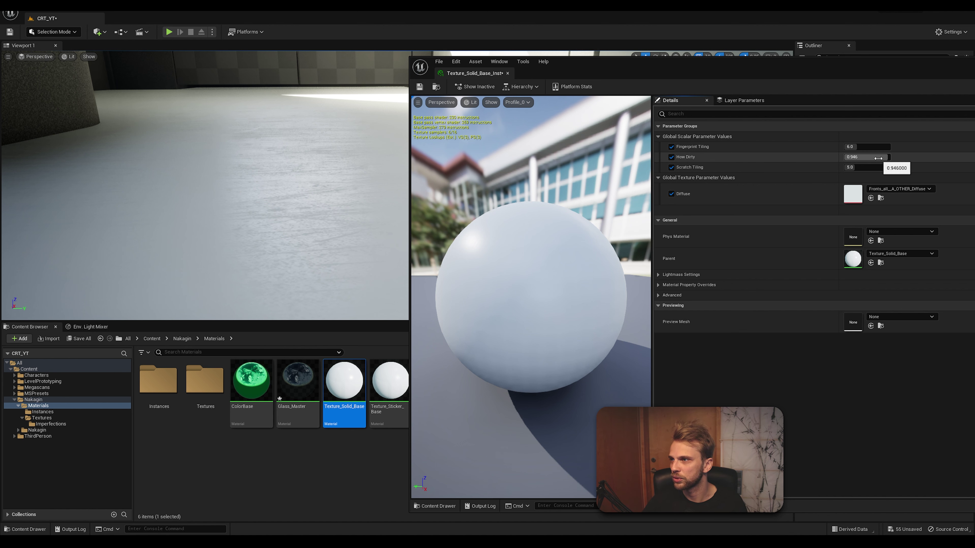
left_click(879, 158)
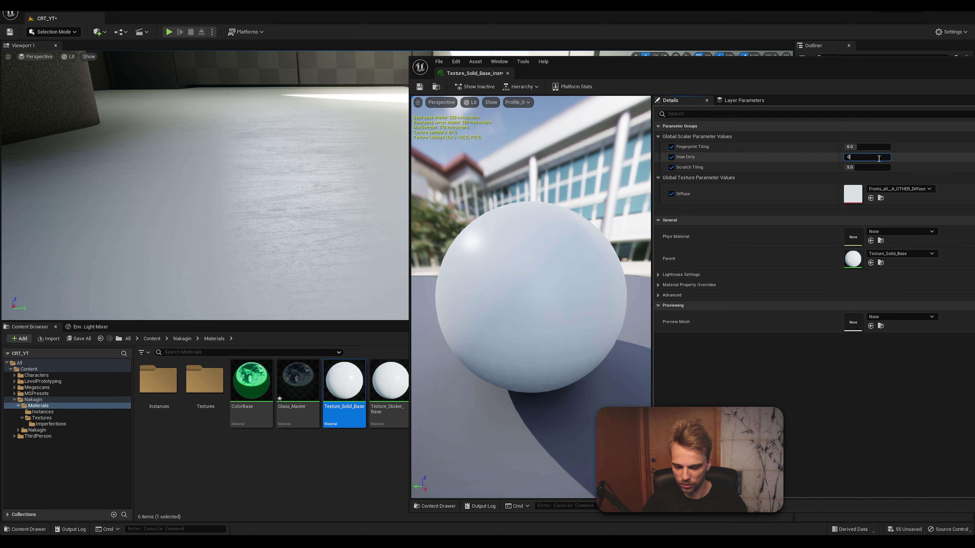
type("0.66")
key("Return")
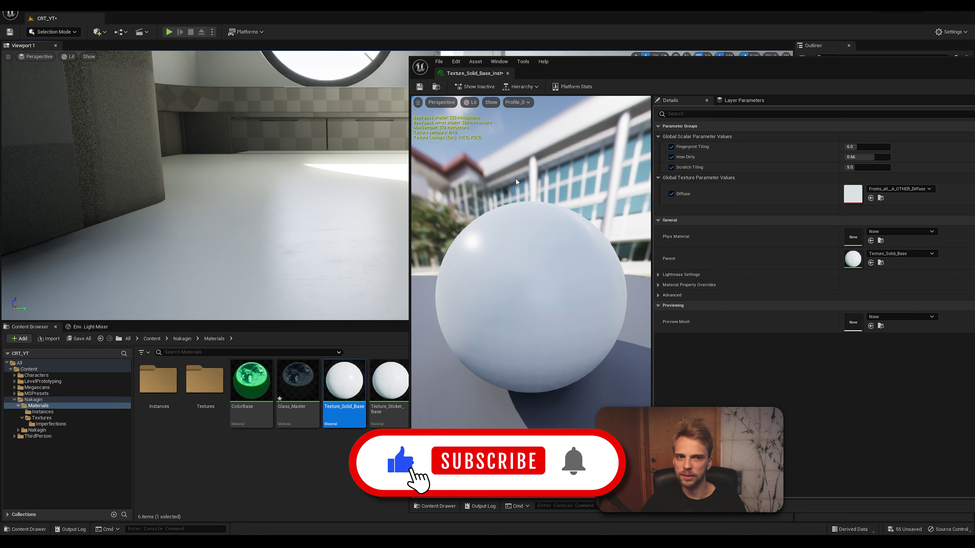
Set How Dirty to 0.55 in Texture_Solid_Base_Inst, check the interior surfaces, and close the instance editor.
left_click_drag(860, 157, 854, 157)
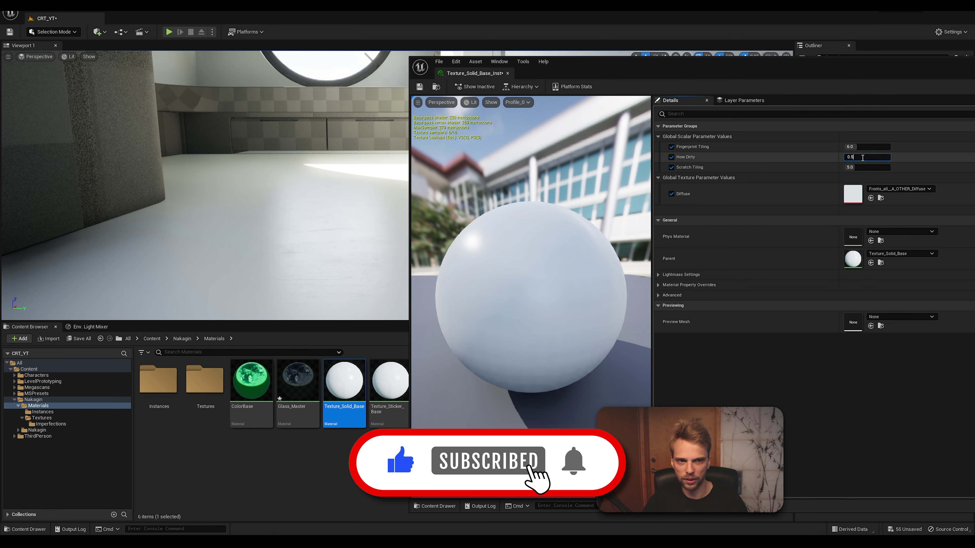
left_click(863, 158)
key("Return")
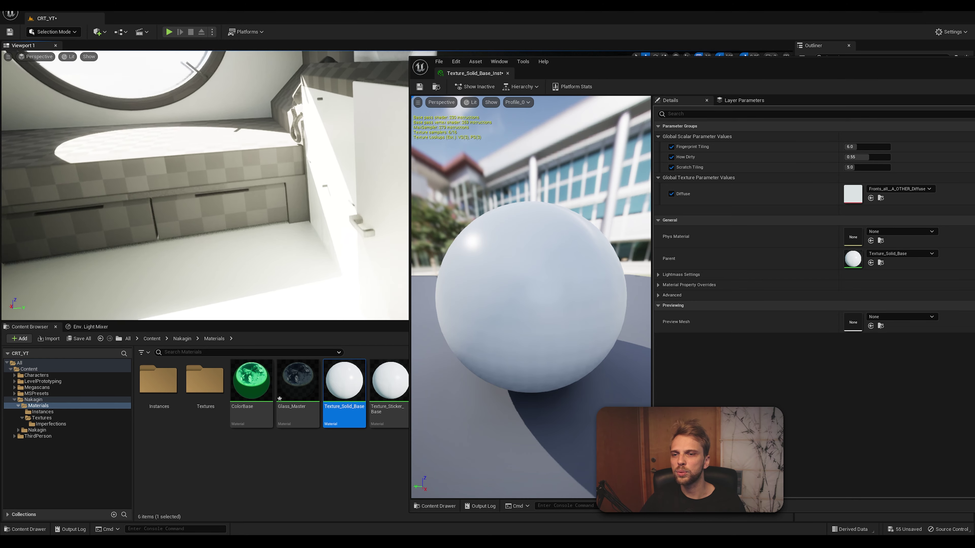
right_click_drag(293, 237, 293, 237)
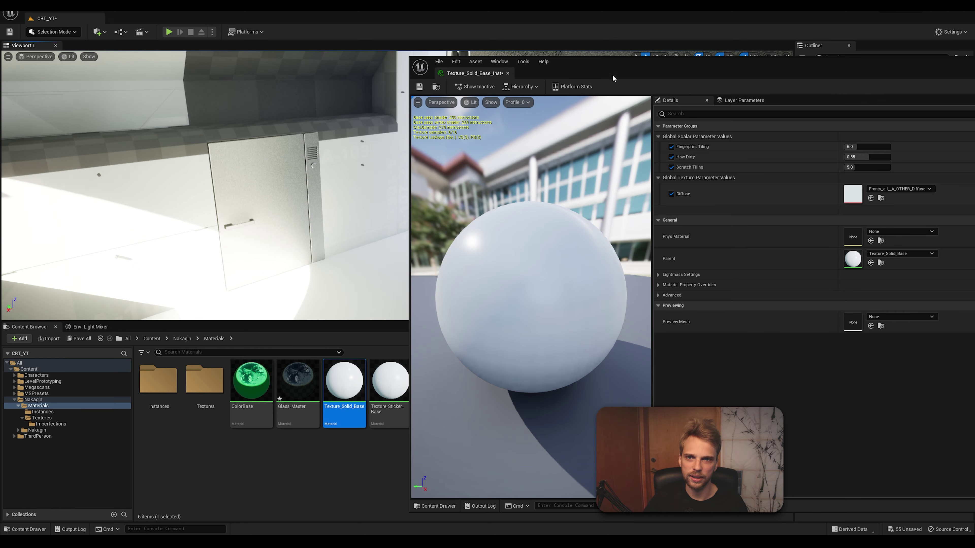
left_click(508, 73)
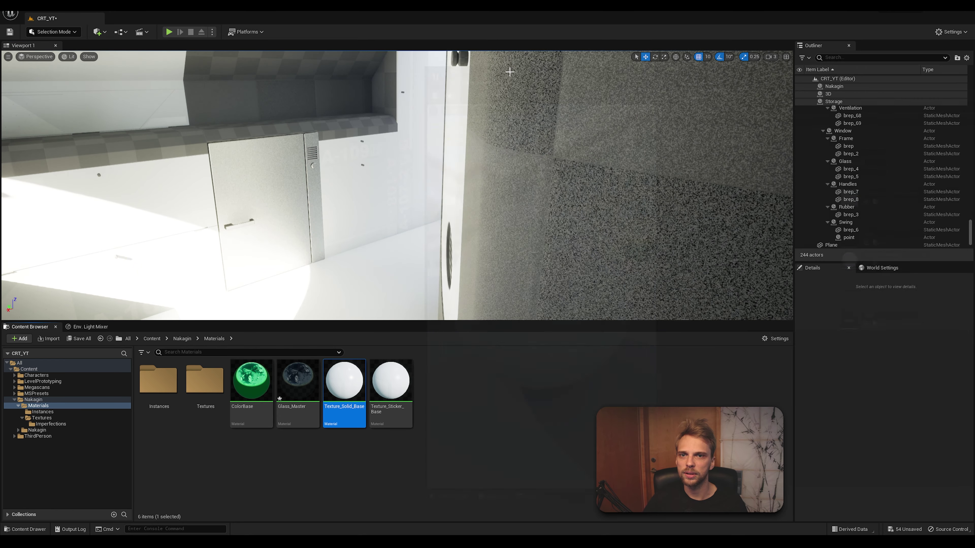
right_click_drag(330, 181, 330, 181)
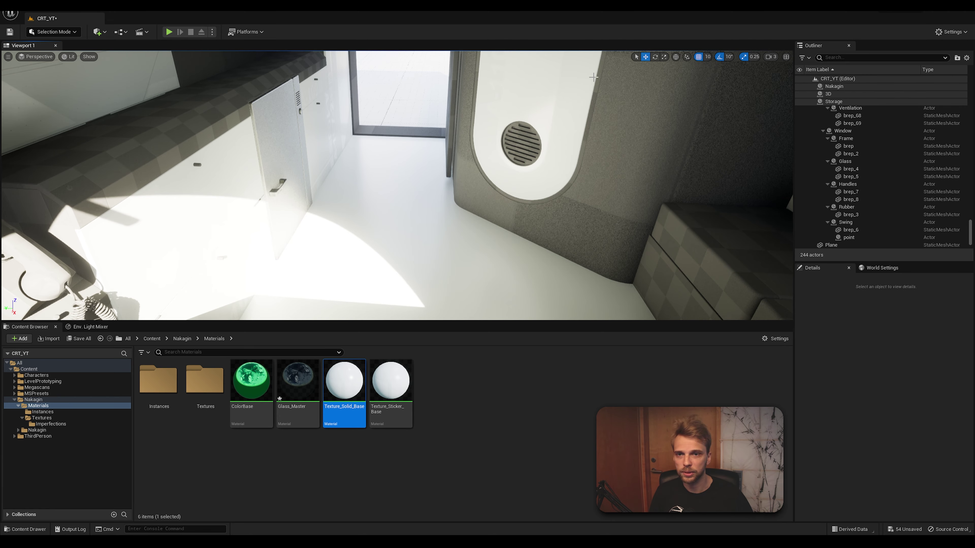
right_click_drag(593, 77, 442, 307)
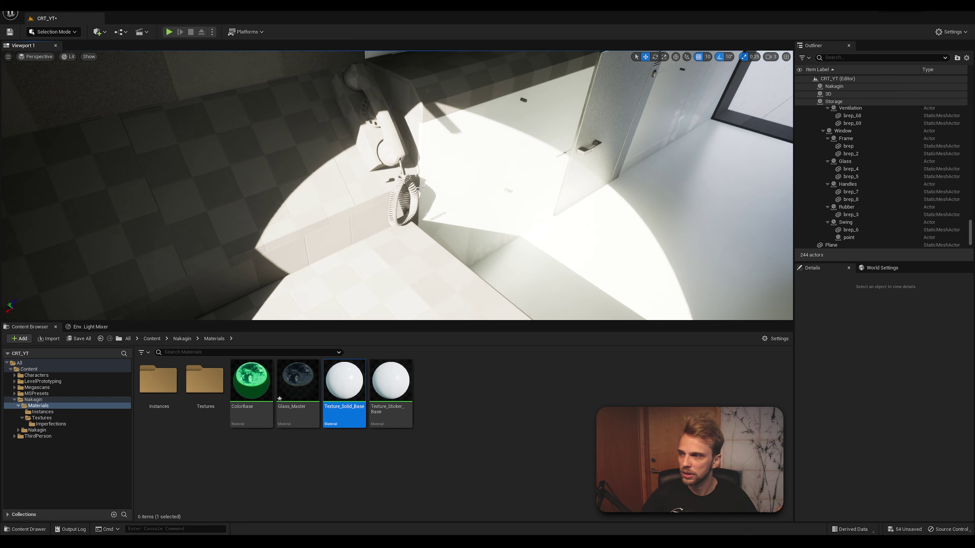
right_click_drag(551, 162, 552, 163)
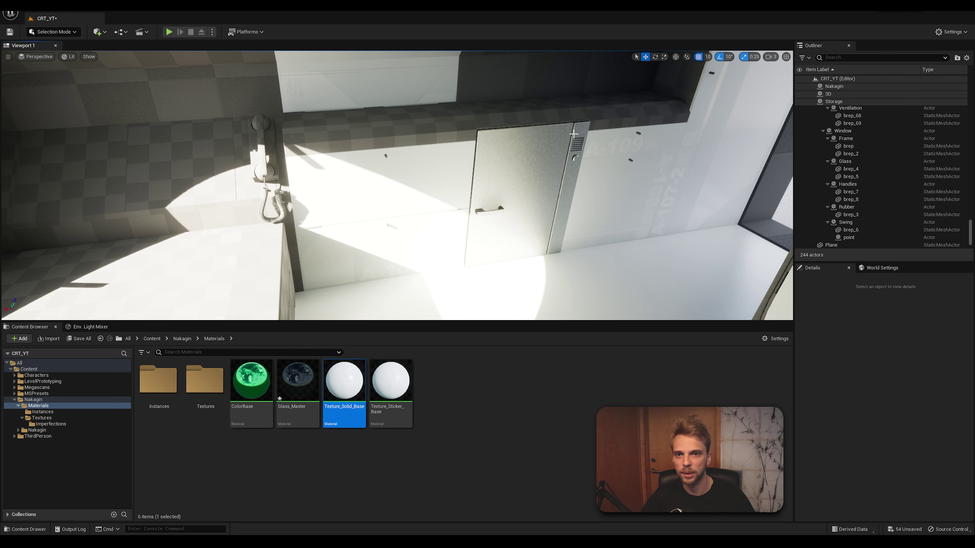
right_click_drag(573, 134, 360, 133)
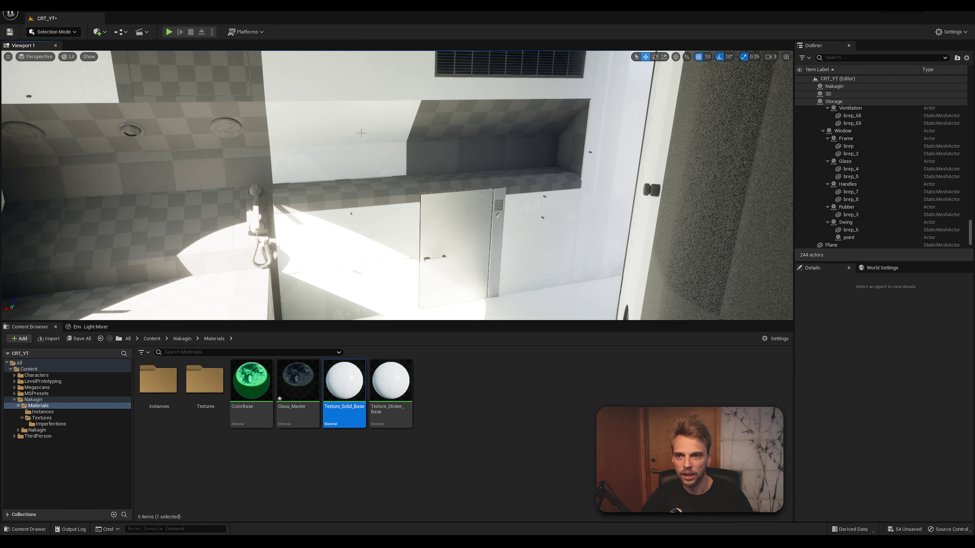